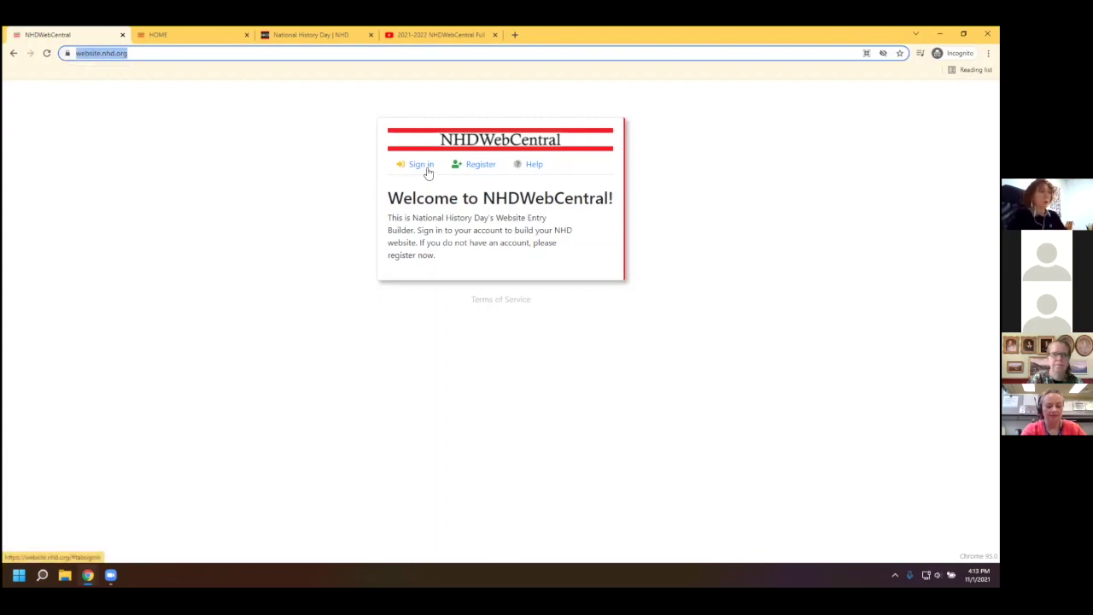
- Start a new account registration, enter the date of birth, and continue to the account details form
{"action": "left_click", "coordinate": [471, 169]}
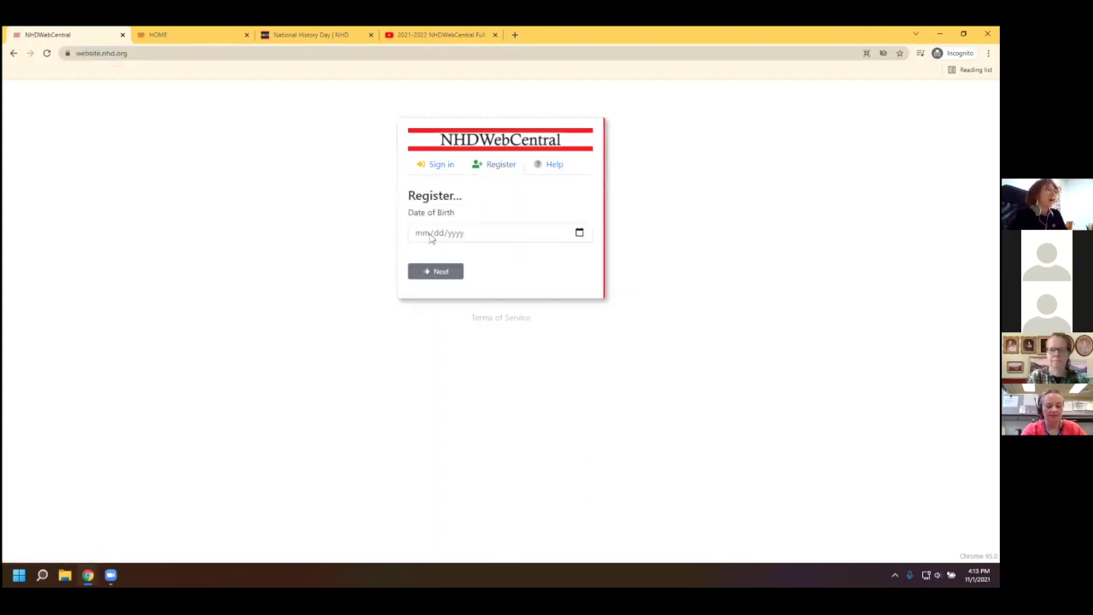
{"action": "left_click", "coordinate": [427, 236]}
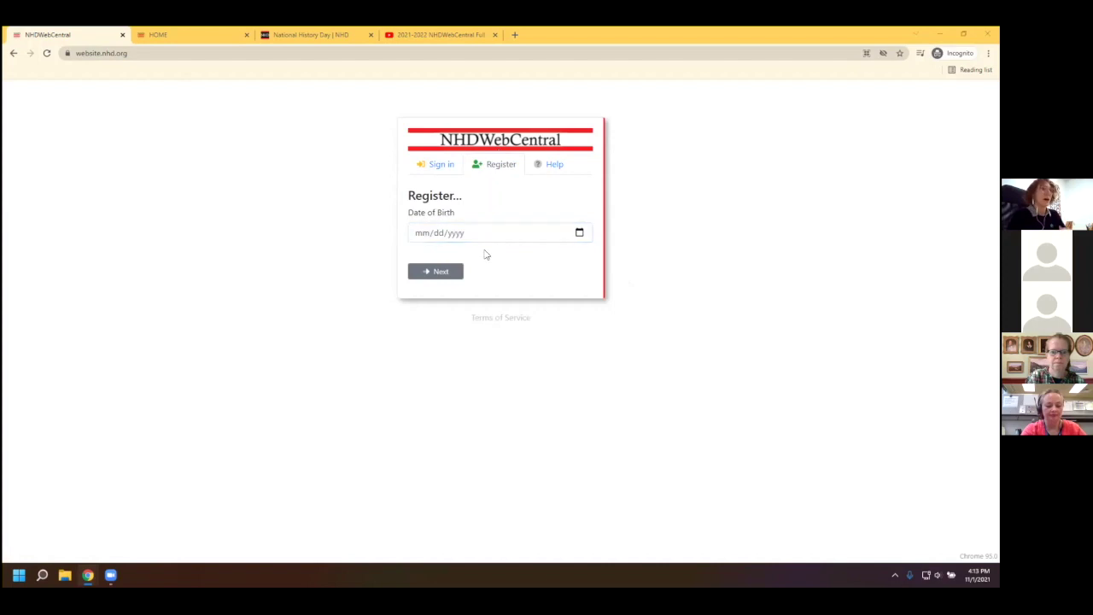
{"action": "left_click", "coordinate": [423, 235]}
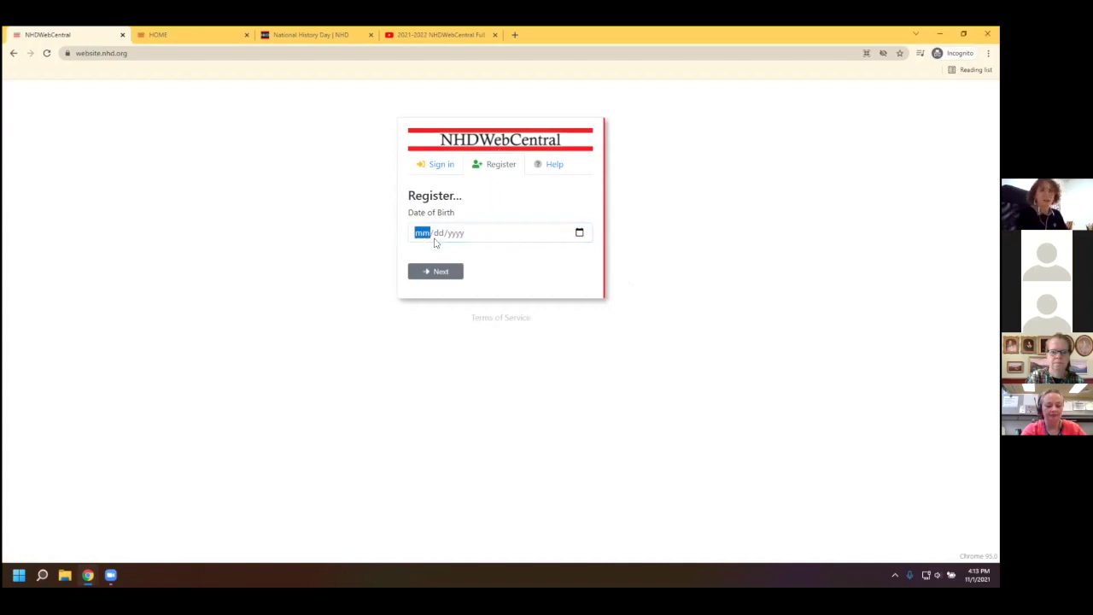
{"action": "type", "text": "010120"}
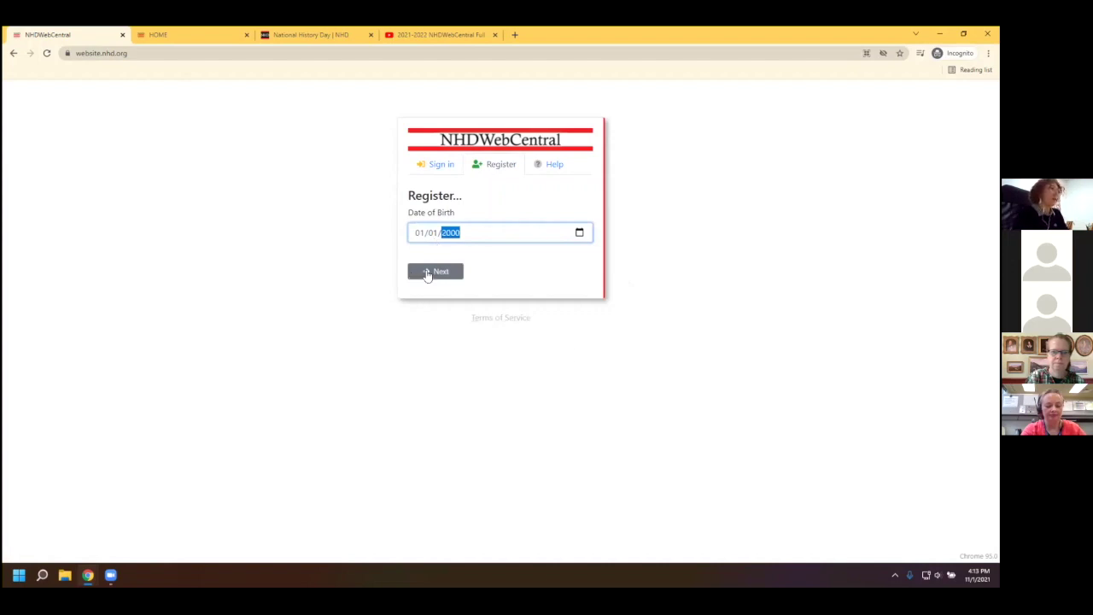
{"action": "left_click", "coordinate": [427, 273]}
- Fill in the account's first and last name, e-mail address, username and password
{"action": "left_click", "coordinate": [434, 233]}
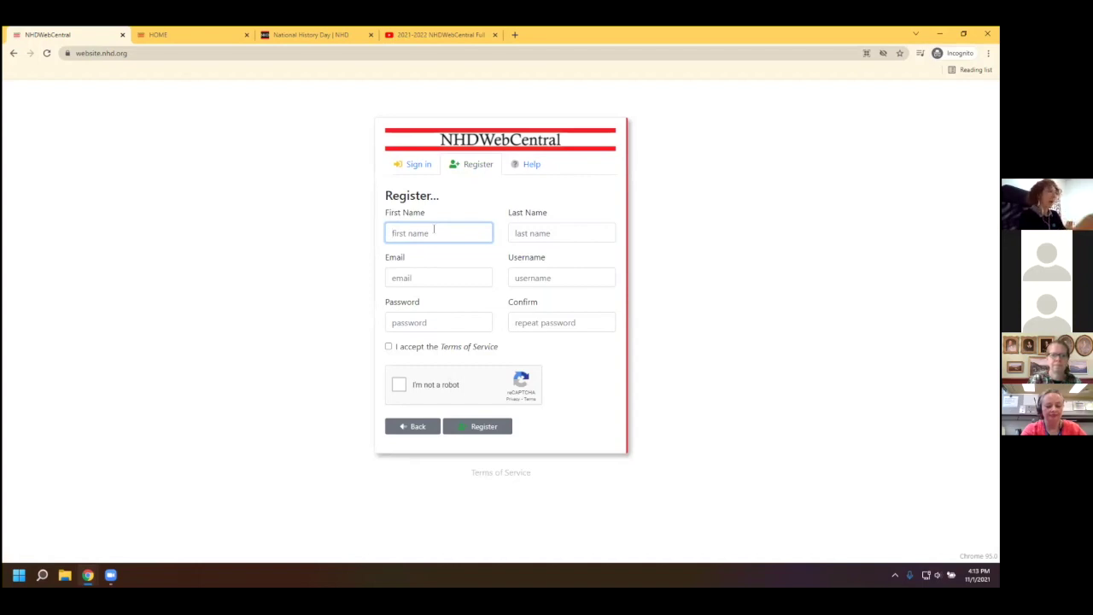
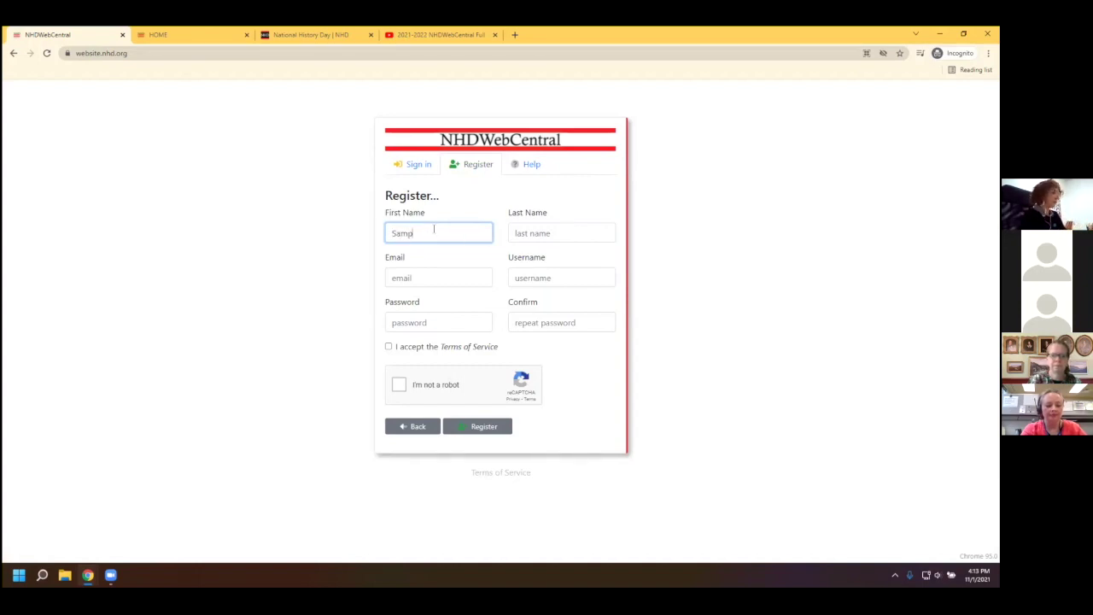
{"action": "key", "text": "Tab"}
{"action": "type", "text": "Accou"}
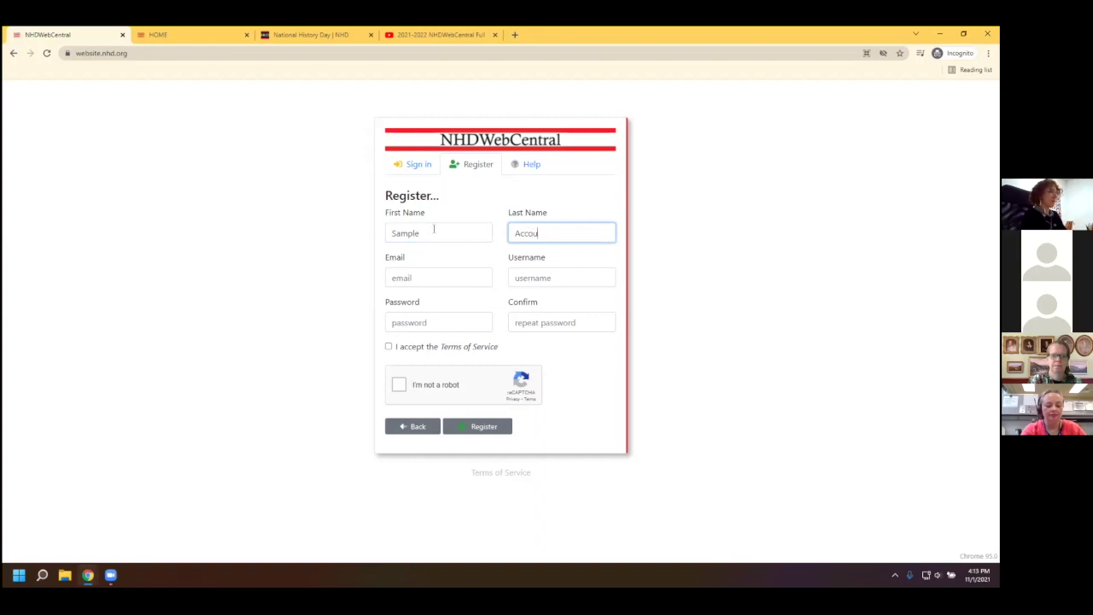
{"action": "type", "text": "nt"}
{"action": "key", "text": "Tab"}
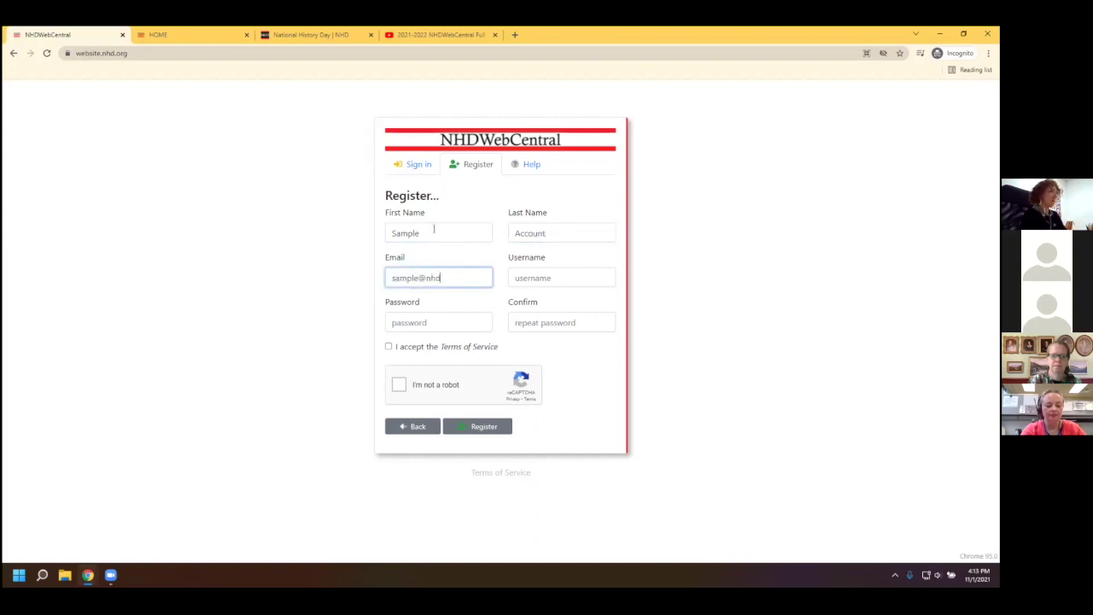
{"action": "key", "text": "Tab"}
{"action": "type", "text": "SampleAc"}
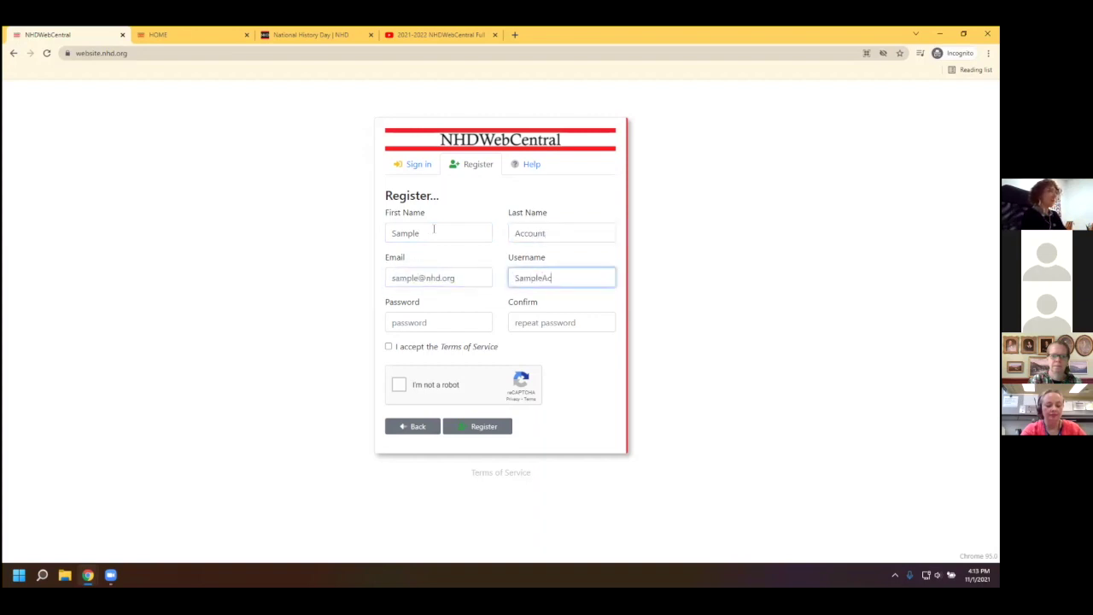
{"action": "type", "text": "count"}
{"action": "key", "text": "Tab"}
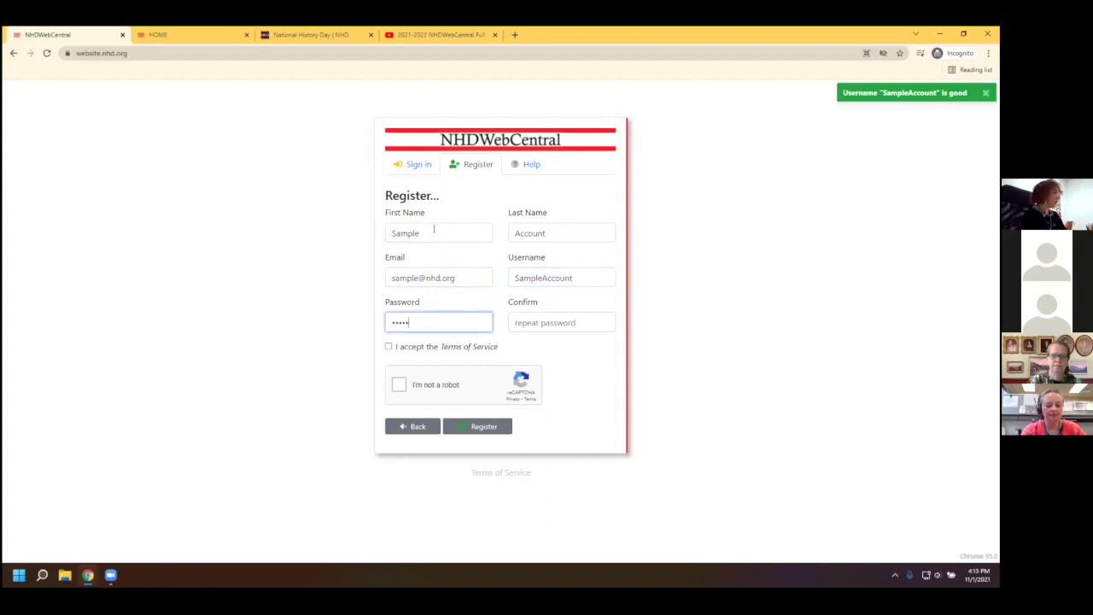
{"action": "key", "text": "Tab"}
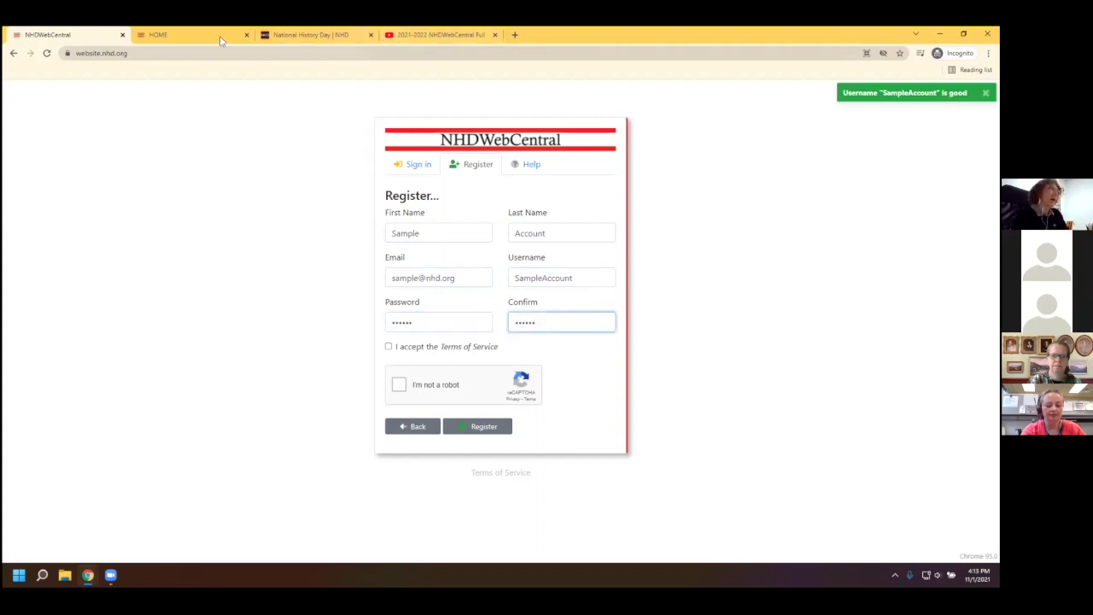
- Accept the Terms of Service, pass the reCAPTCHA, register, and sign in with the account password
{"action": "left_click", "coordinate": [413, 348]}
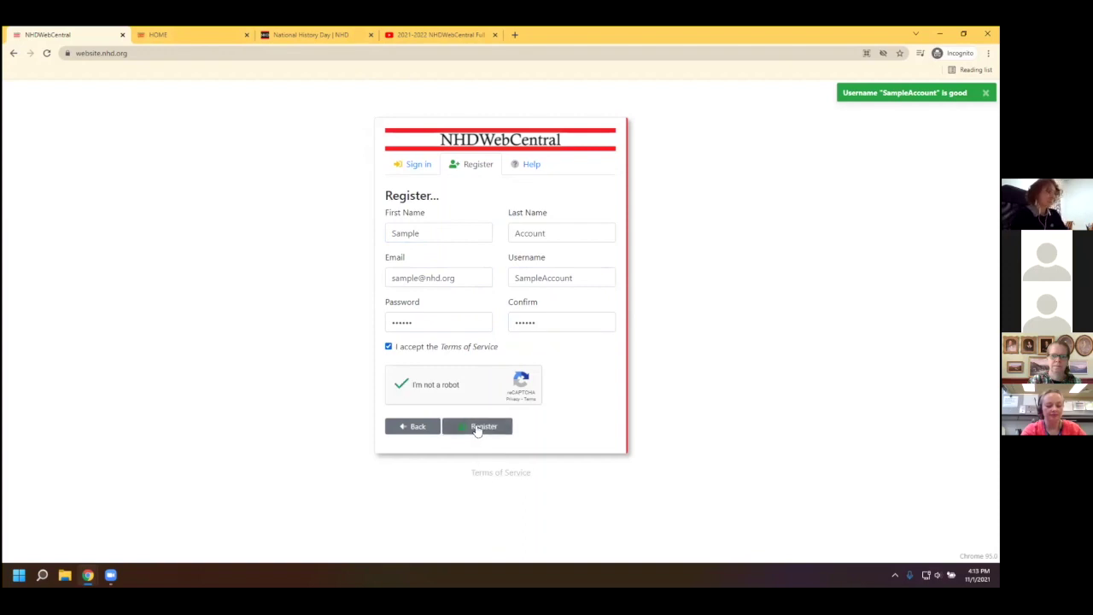
{"action": "left_click", "coordinate": [475, 426]}
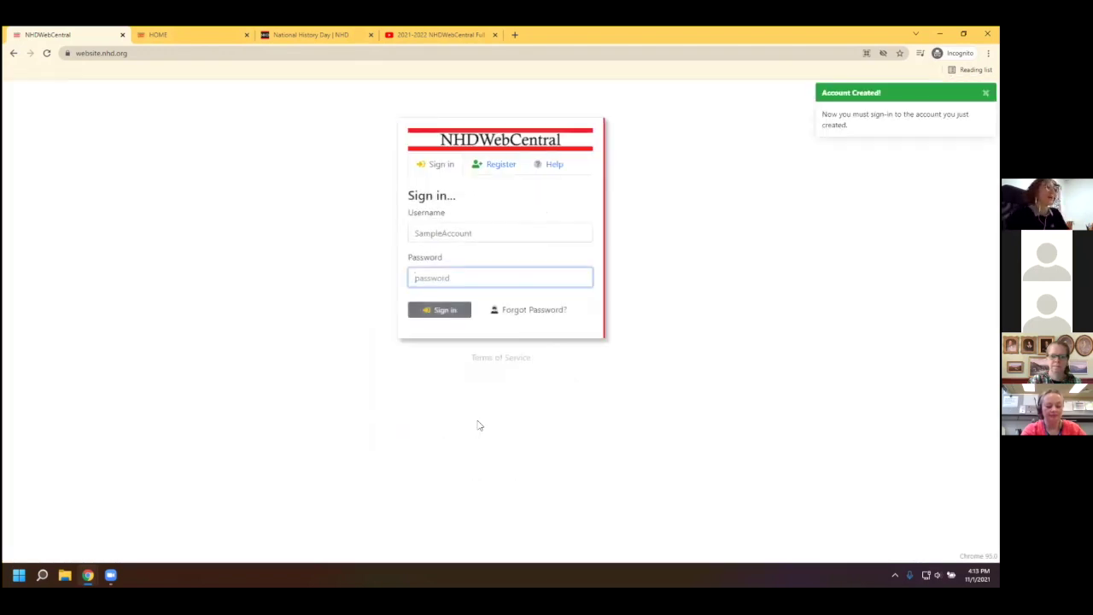
{"action": "type", "text": "******"}
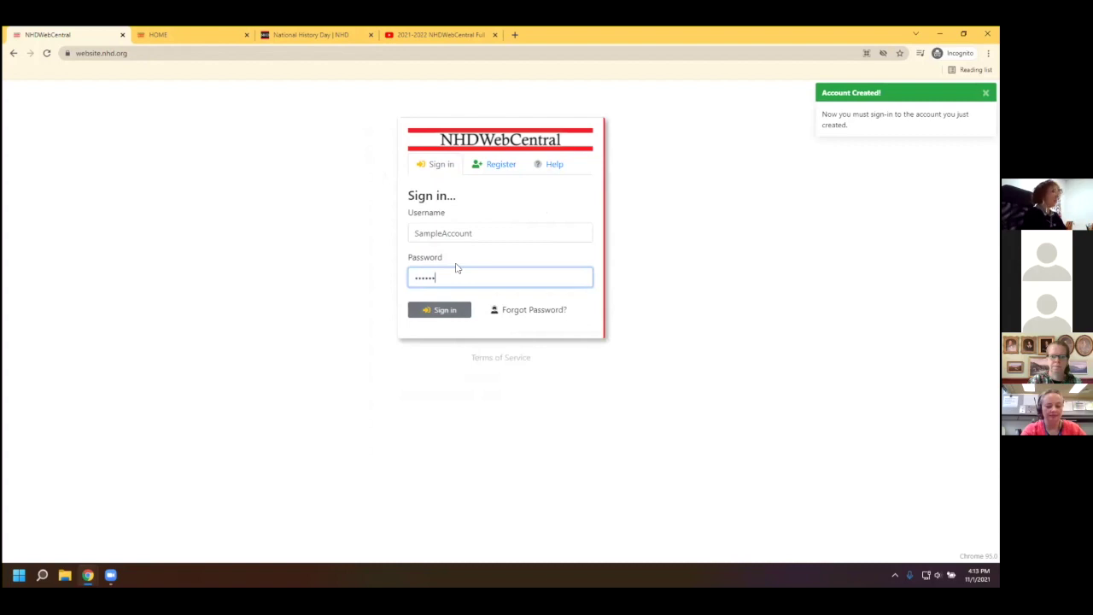
{"action": "key", "text": "Return"}
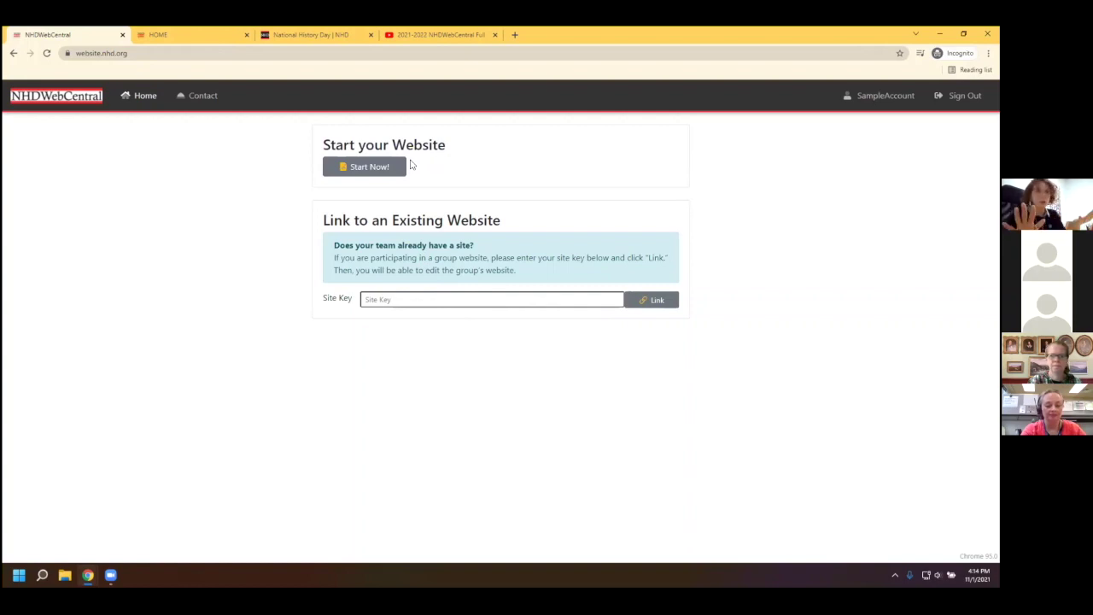
- Create a new website with Start Now! under Start your Website
{"action": "left_click", "coordinate": [386, 169]}
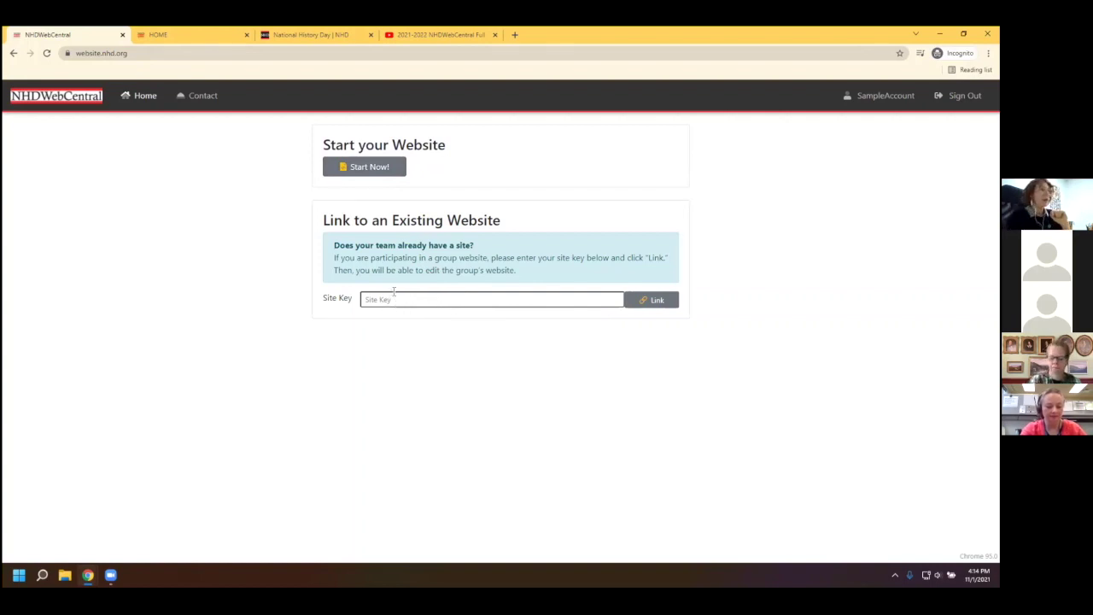
{"action": "left_click", "coordinate": [388, 299]}
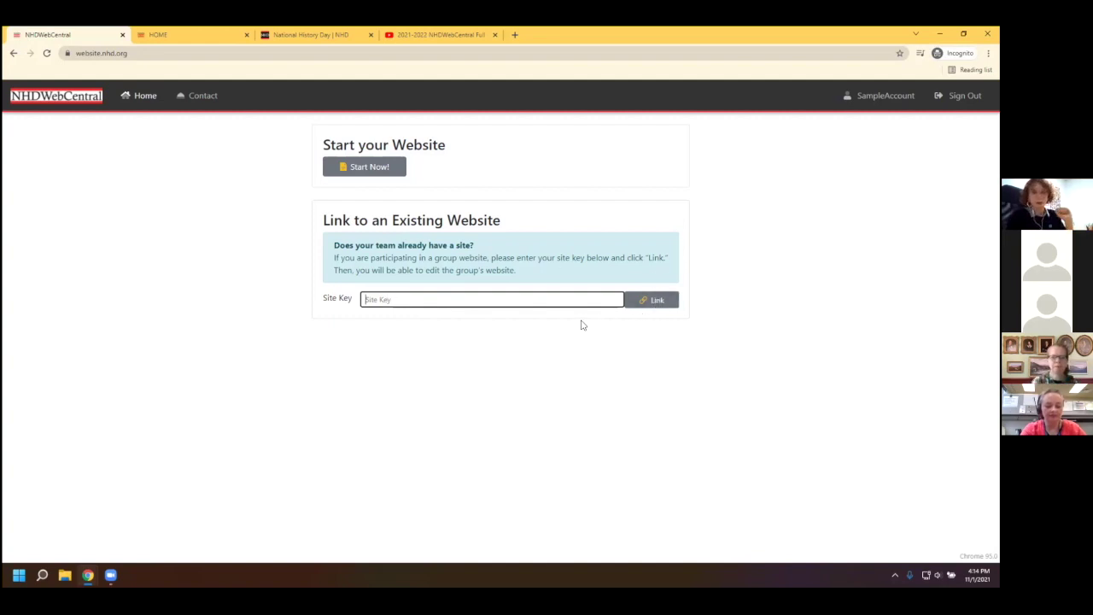
{"action": "left_click", "coordinate": [392, 174]}
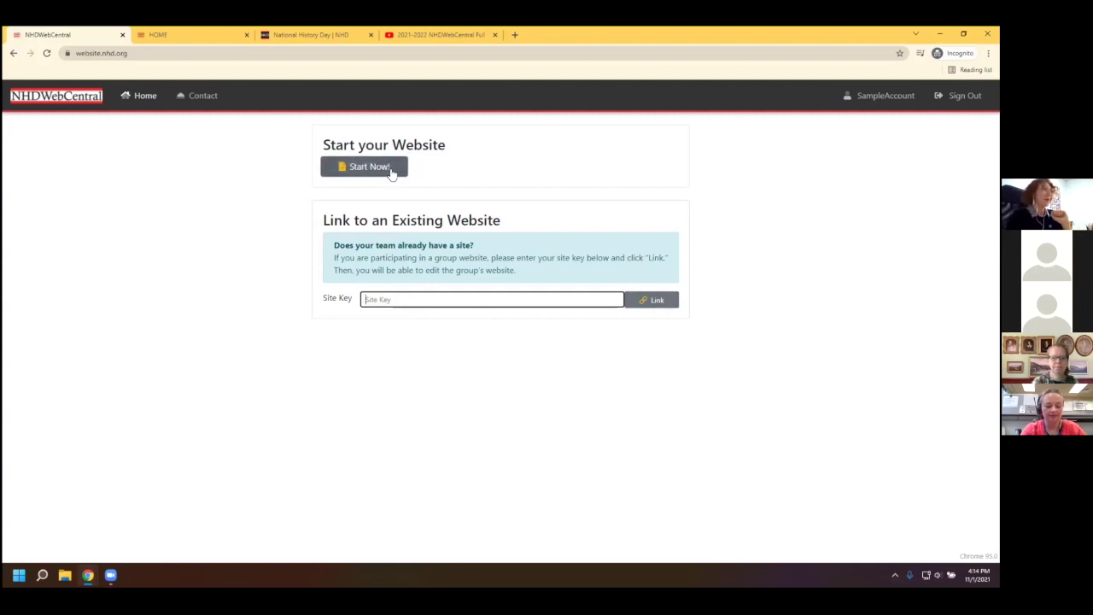
{"action": "left_click", "coordinate": [392, 171]}
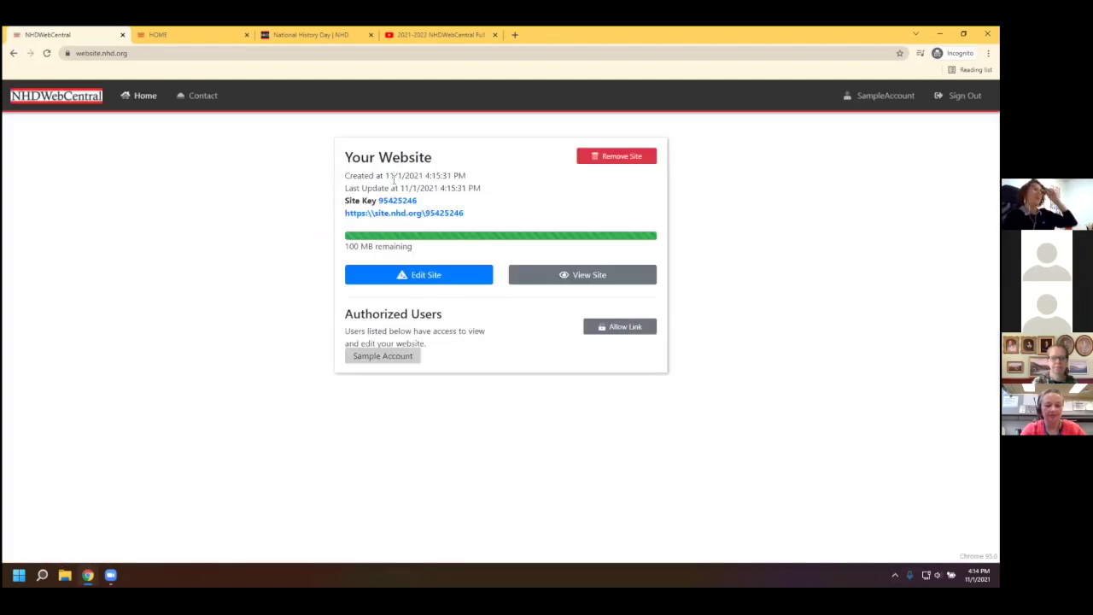
{"action": "left_click_drag", "start_coordinate": [435, 202], "coordinate": [379, 202]}
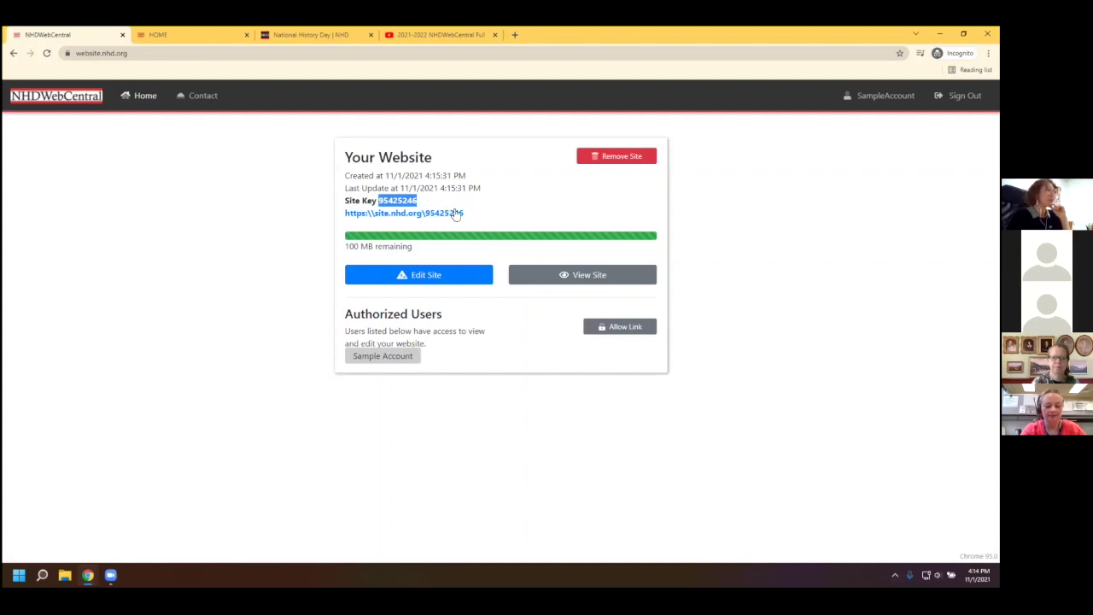
{"action": "left_click_drag", "start_coordinate": [475, 214], "coordinate": [342, 214]}
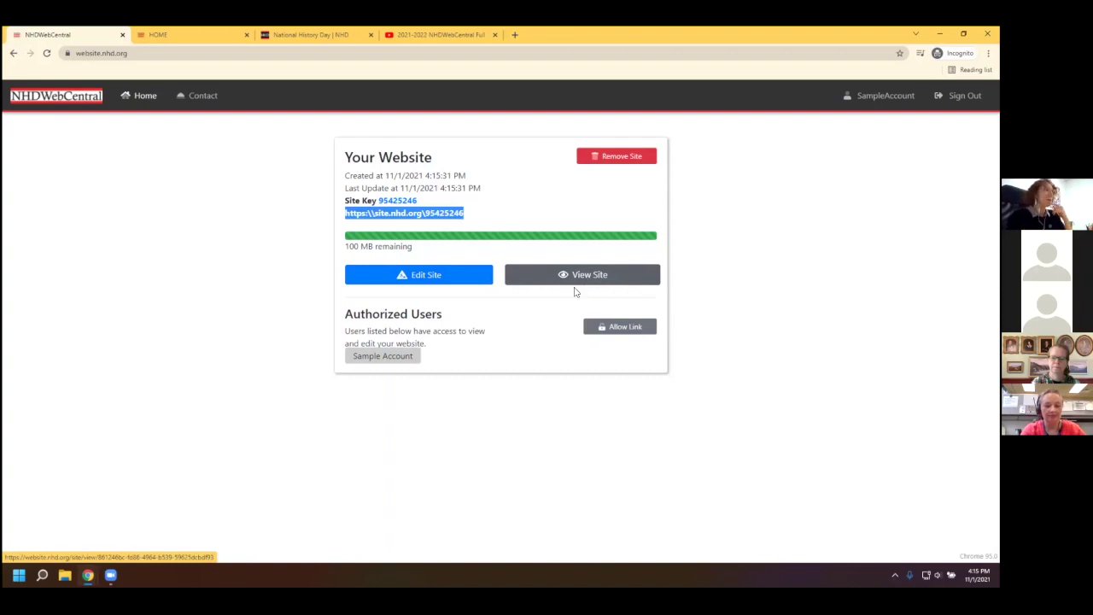
- Open the new website in the site editor via Edit Site in the Your Website panel
{"action": "left_click_drag", "start_coordinate": [345, 314], "coordinate": [442, 316]}
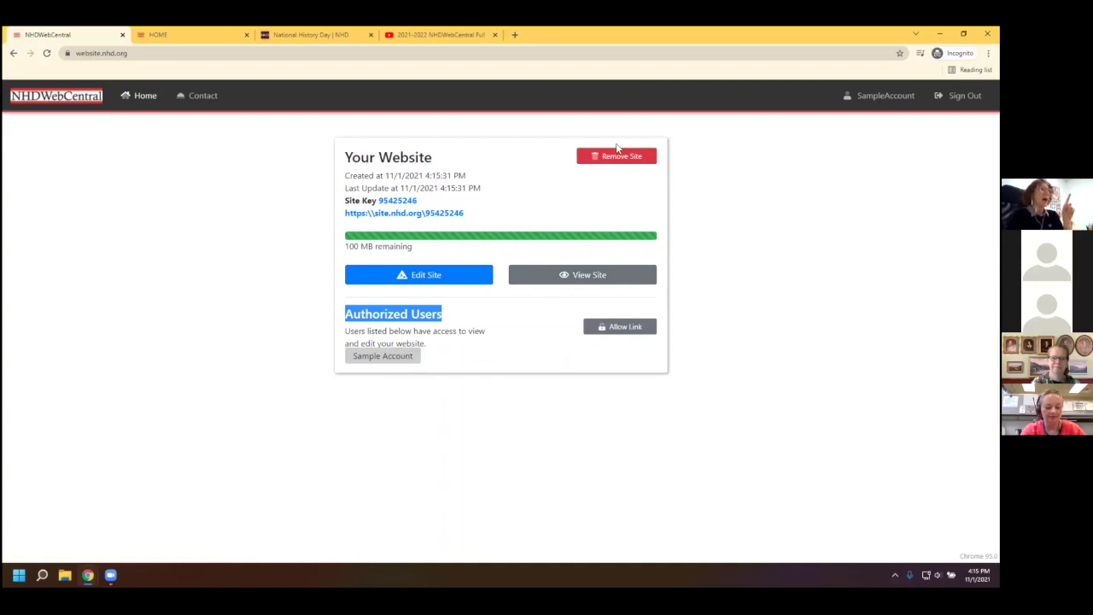
{"action": "left_click", "coordinate": [635, 161]}
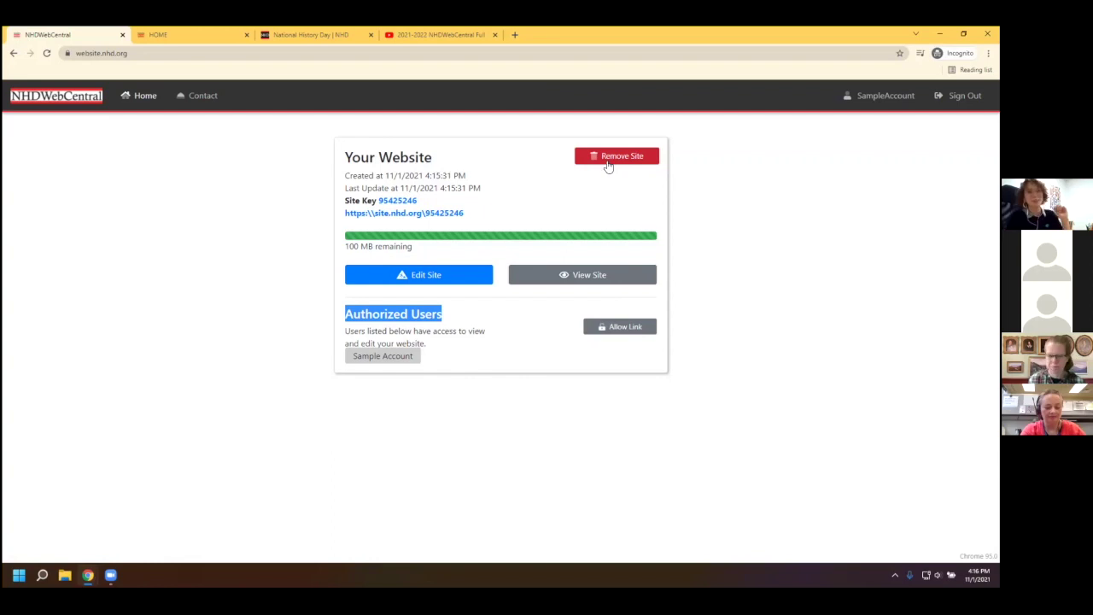
{"action": "left_click", "coordinate": [462, 281]}
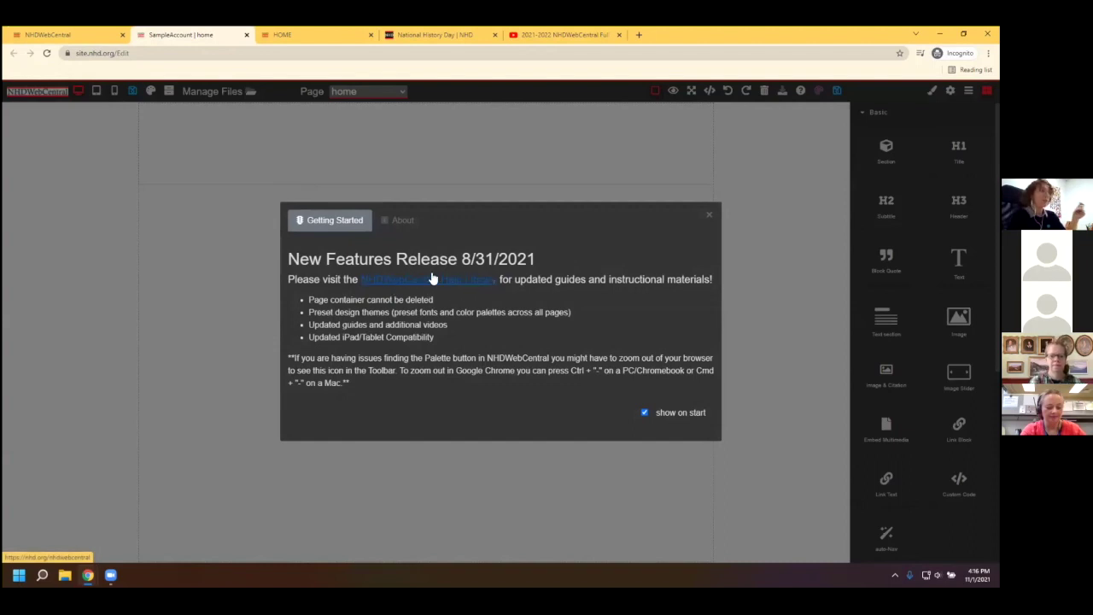
- Review the About tab, then turn off 'show on start' under Getting Started
{"action": "left_click", "coordinate": [410, 221]}
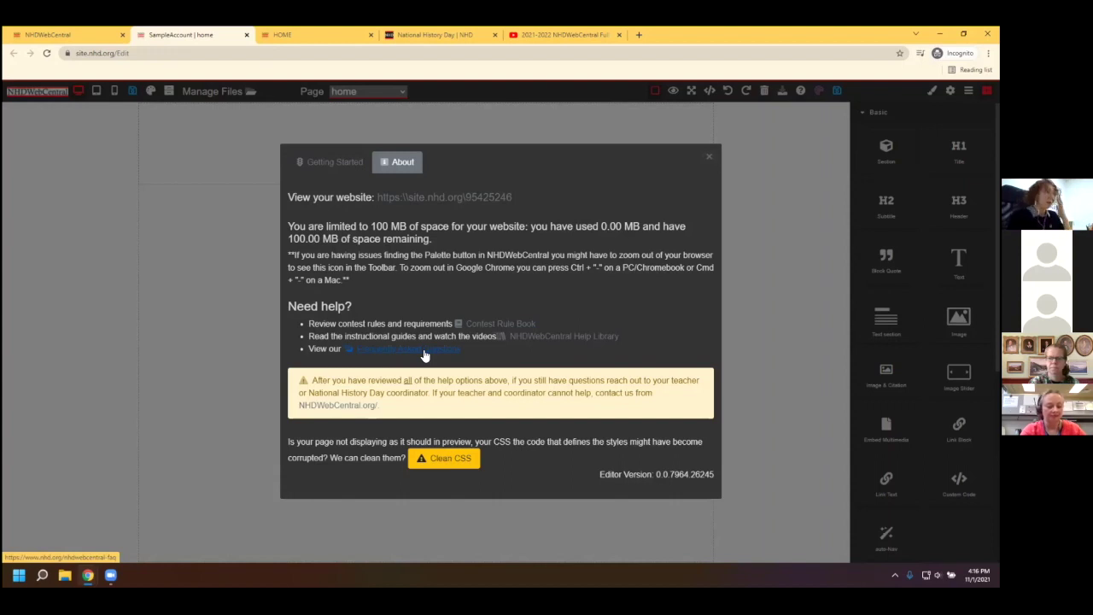
{"action": "left_click", "coordinate": [322, 162]}
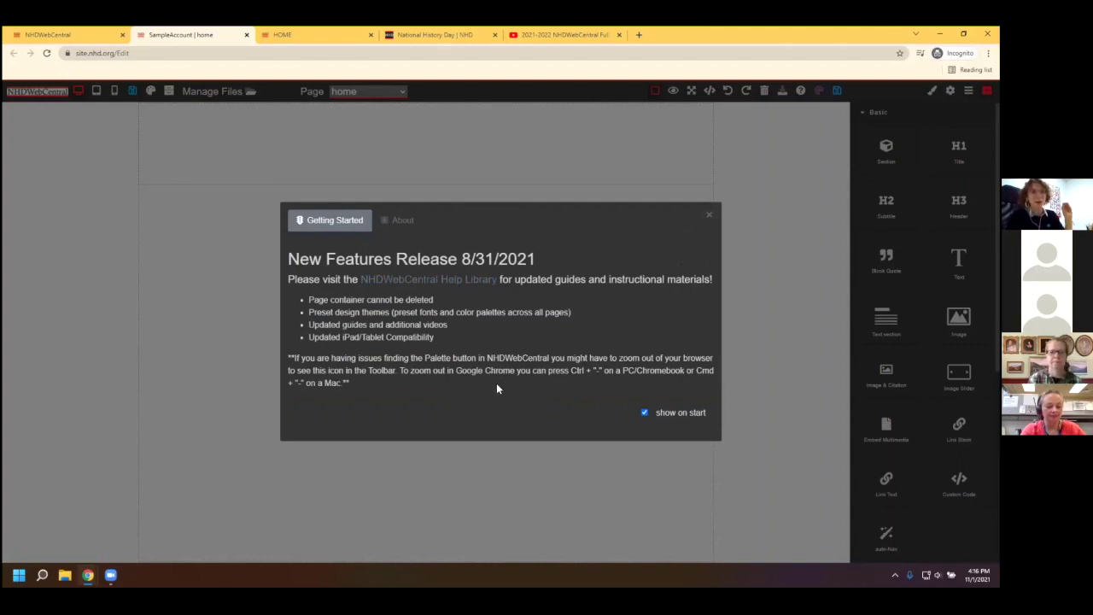
{"action": "left_click", "coordinate": [676, 414]}
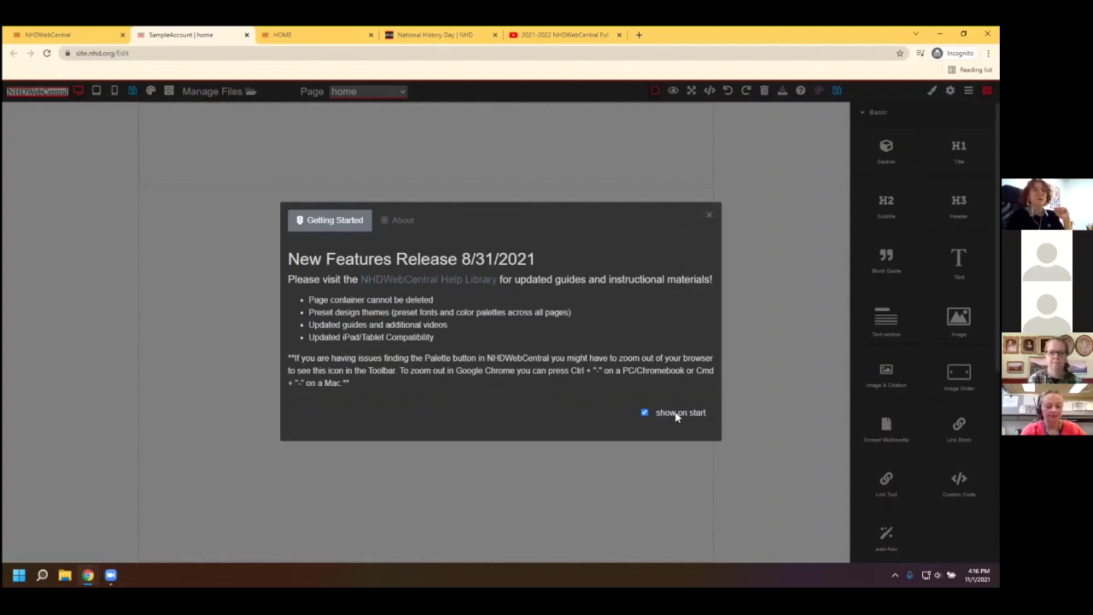
- Close the New Features dialog to reveal the empty home page canvas
{"action": "left_click", "coordinate": [709, 217]}
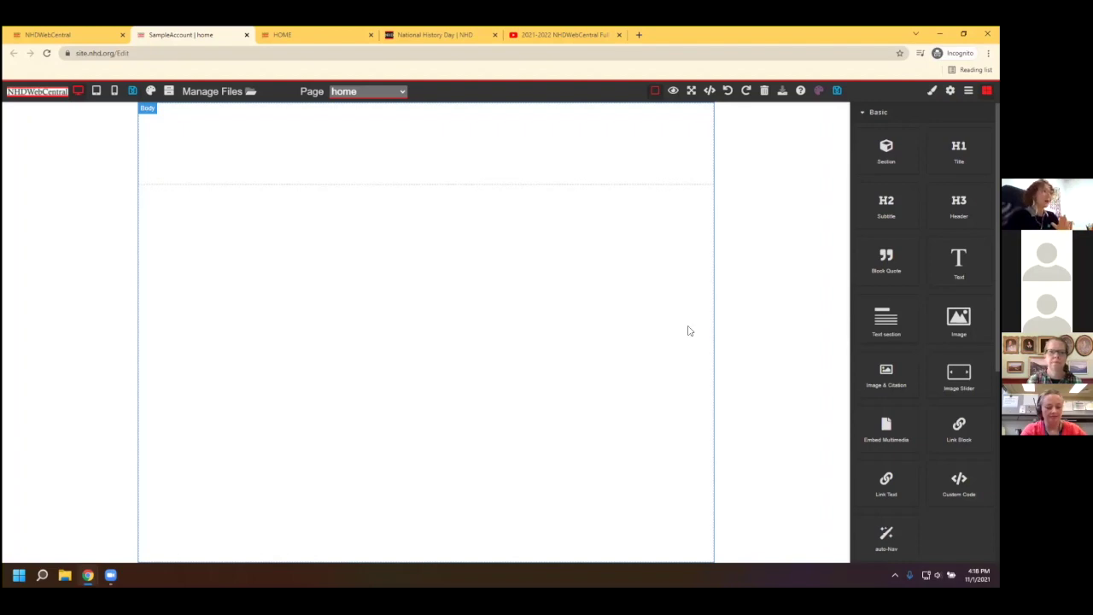
- Look over the published Puck home page, then return to the SampleAccount | home editor
{"action": "left_click", "coordinate": [329, 34]}
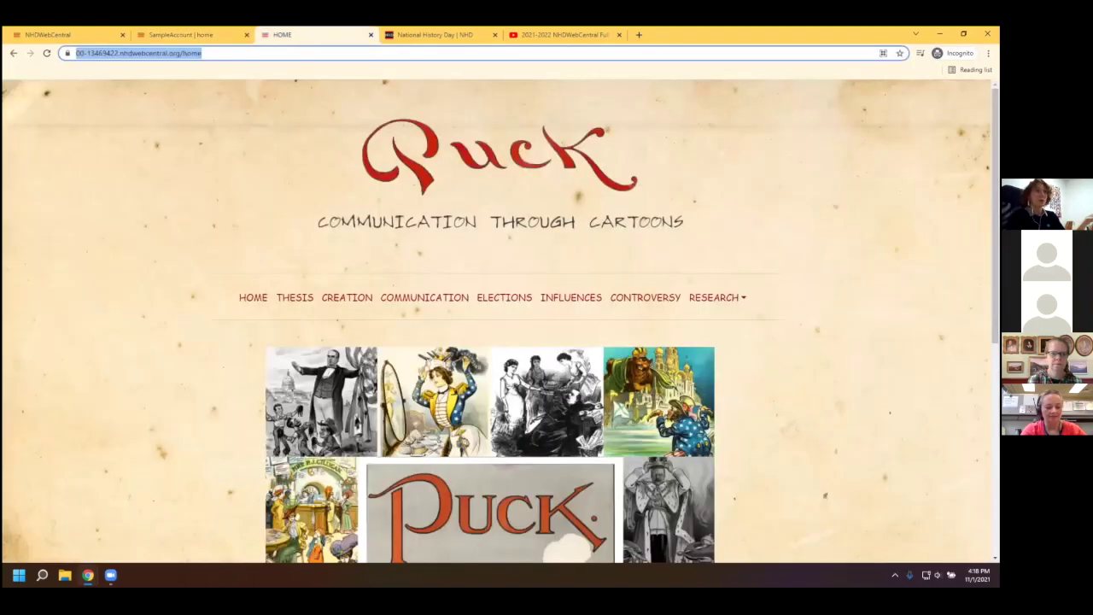
{"action": "scroll", "coordinate": [500, 321], "scroll_direction": "down", "scroll_amount": 2}
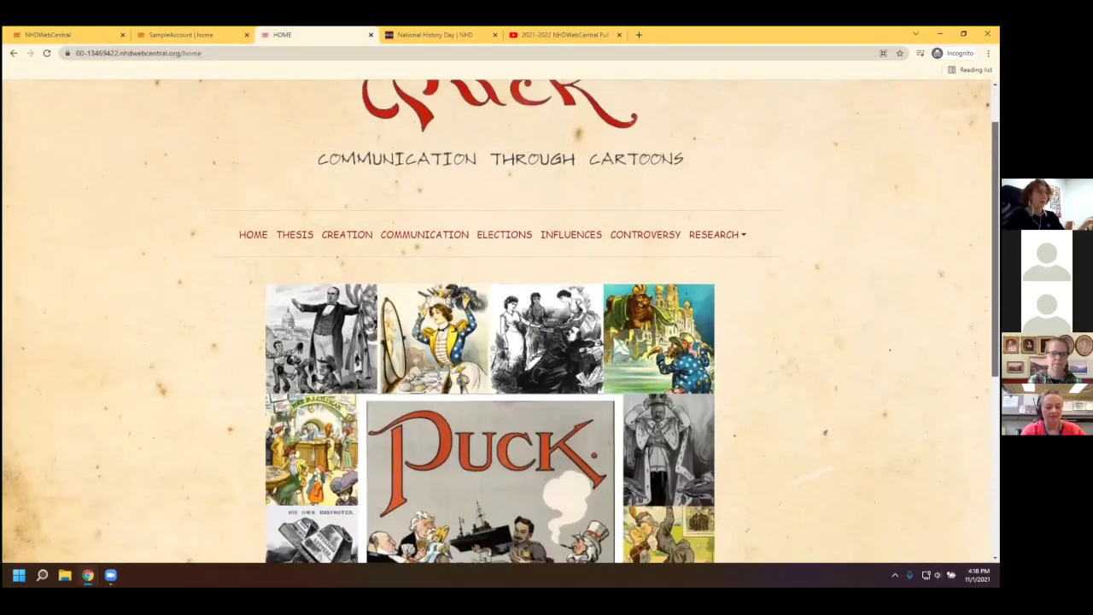
{"action": "scroll", "coordinate": [501, 321], "scroll_direction": "down", "scroll_amount": 3}
{"action": "scroll", "coordinate": [500, 321], "scroll_direction": "up", "scroll_amount": 4}
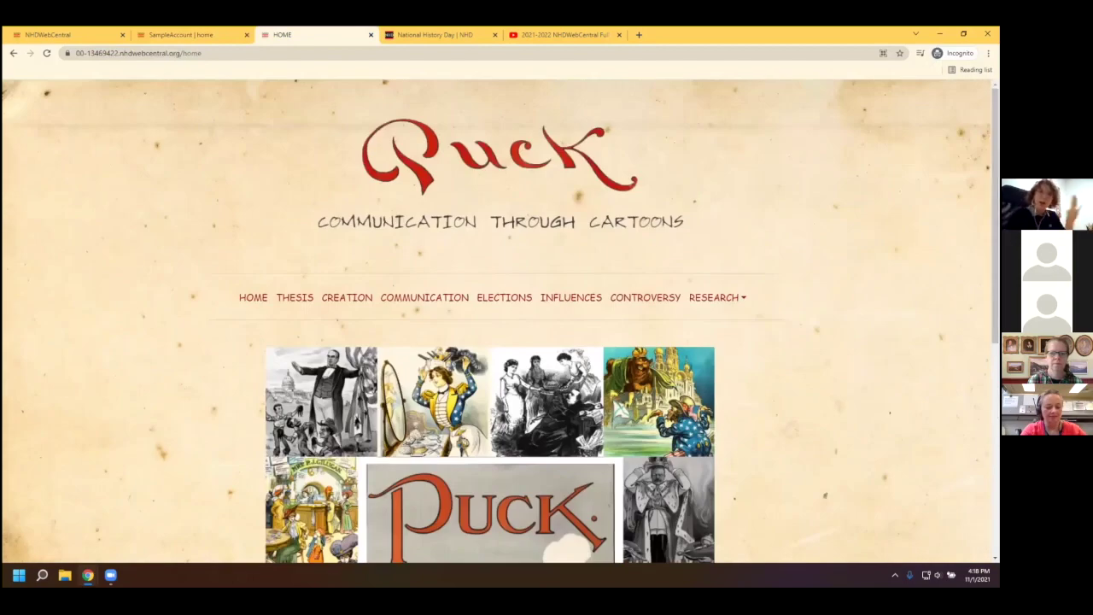
{"action": "left_click", "coordinate": [196, 34]}
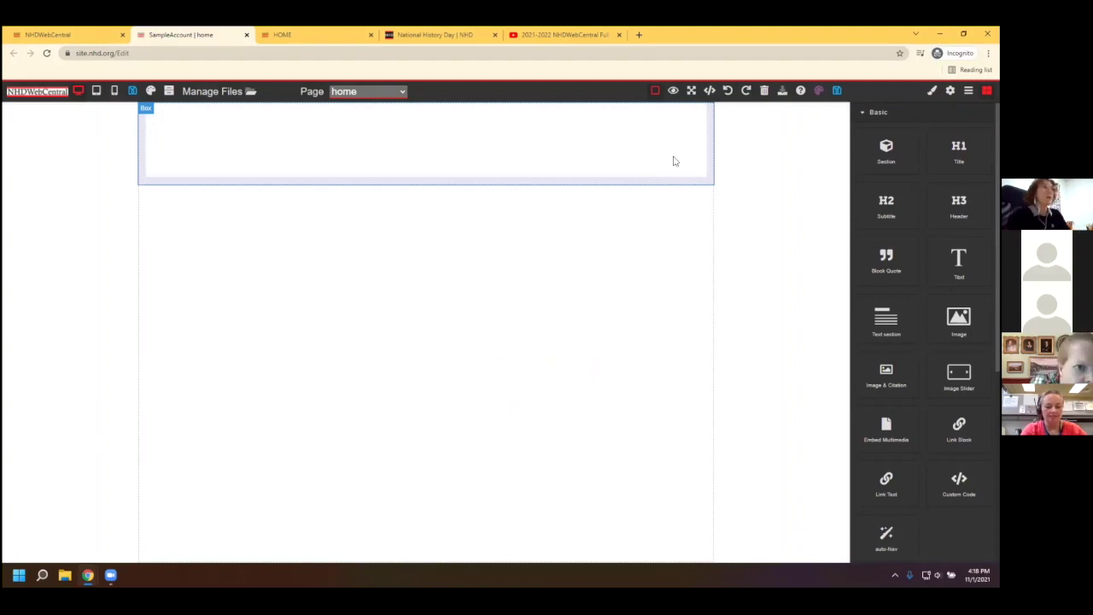
- Open the Site Theme Manage dialog from the palette icon in the toolbar
{"action": "left_click", "coordinate": [818, 90]}
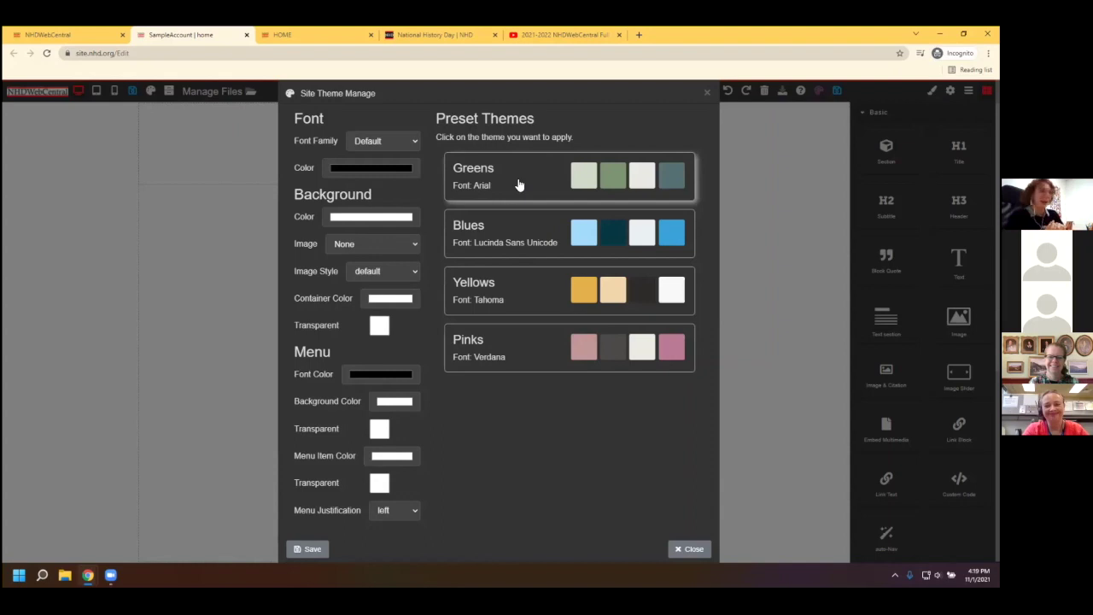
- Close the Site Theme Manage dialog without applying a preset theme
{"action": "left_click", "coordinate": [694, 549]}
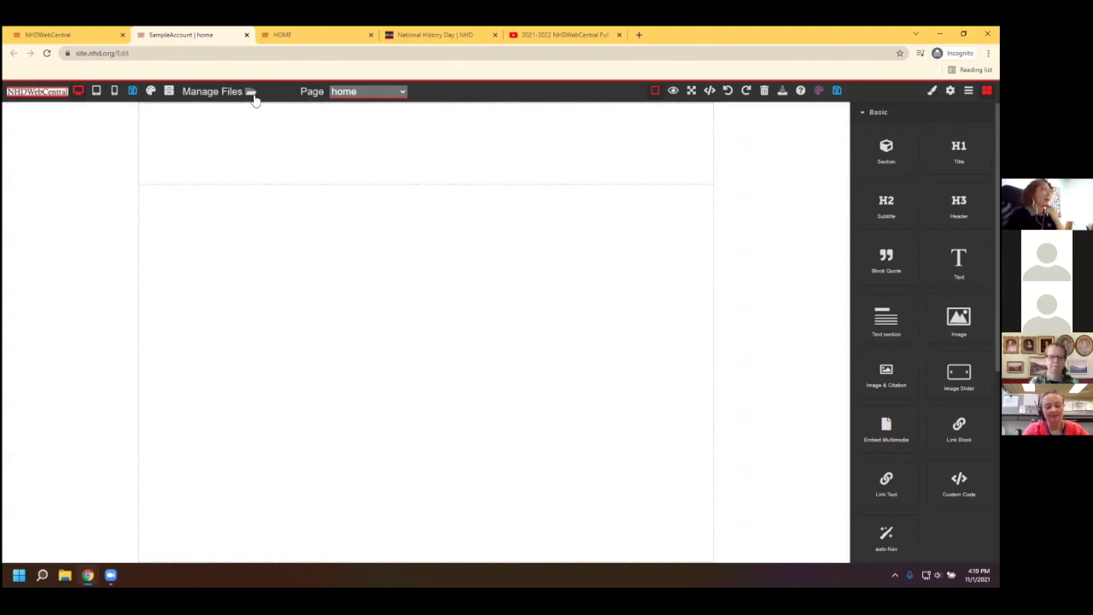
- From Manage Files, select the six Puck images on the Desktop, including Title Banner and Website Background
{"action": "left_click", "coordinate": [232, 92]}
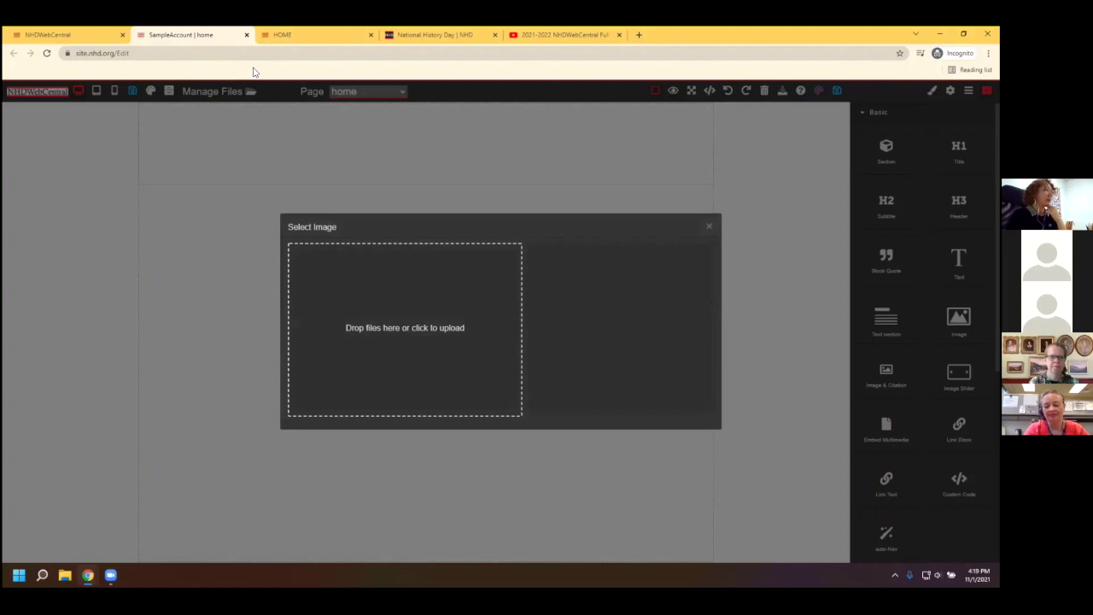
{"action": "left_click", "coordinate": [410, 333]}
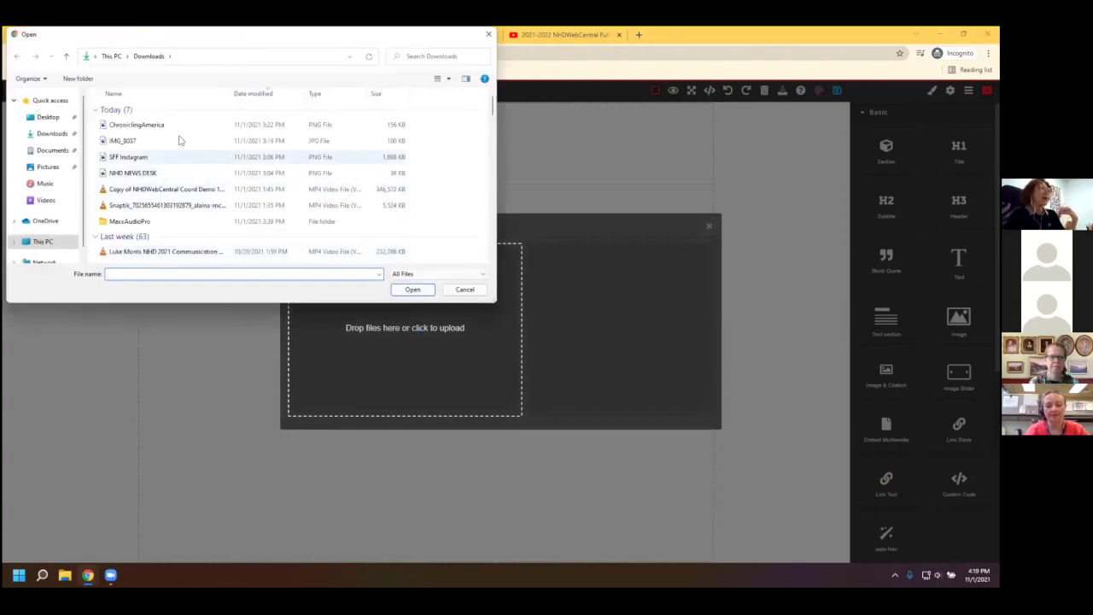
{"action": "left_click", "coordinate": [48, 117]}
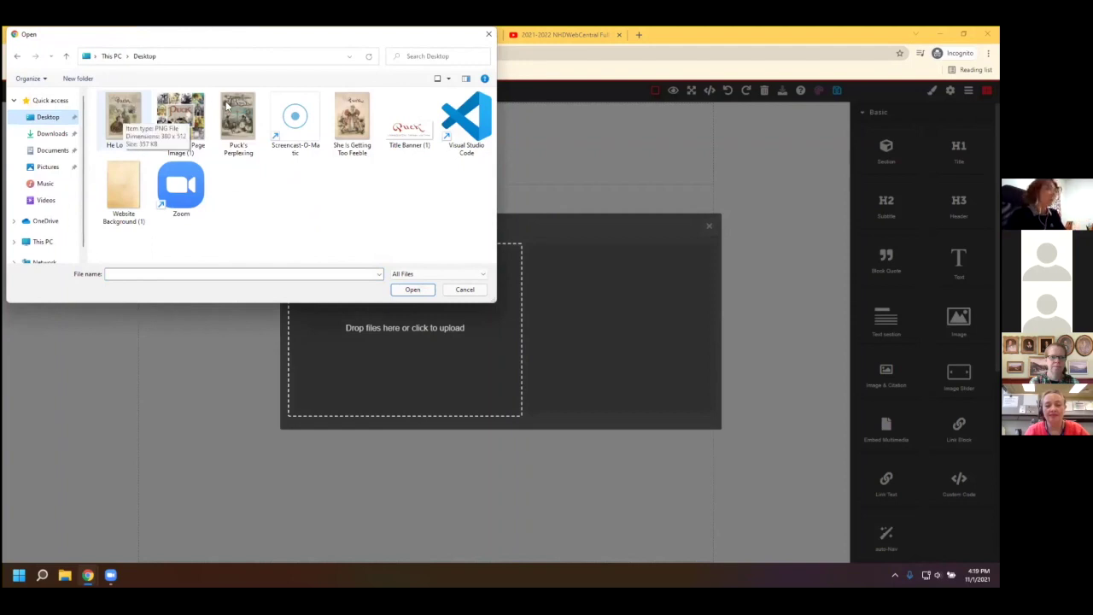
{"action": "left_click", "coordinate": [123, 190]}
{"action": "left_click", "coordinate": [124, 120], "text": "ctrl"}
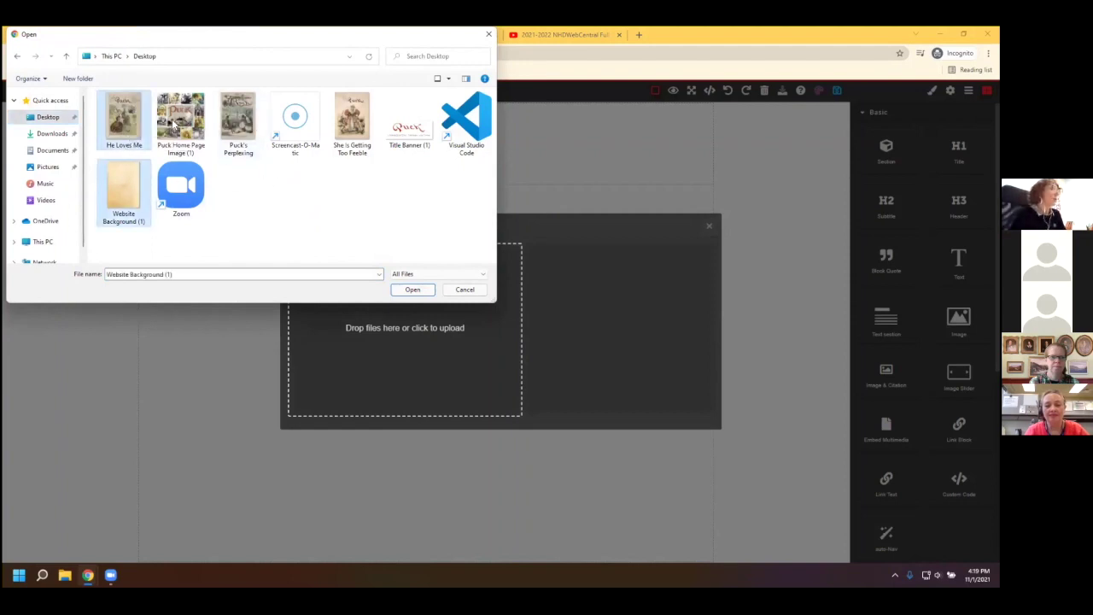
{"action": "left_click", "coordinate": [180, 119], "text": "ctrl"}
{"action": "left_click", "coordinate": [239, 119], "text": "ctrl"}
{"action": "left_click", "coordinate": [351, 119], "text": "ctrl"}
{"action": "left_click", "coordinate": [409, 119], "text": "ctrl"}
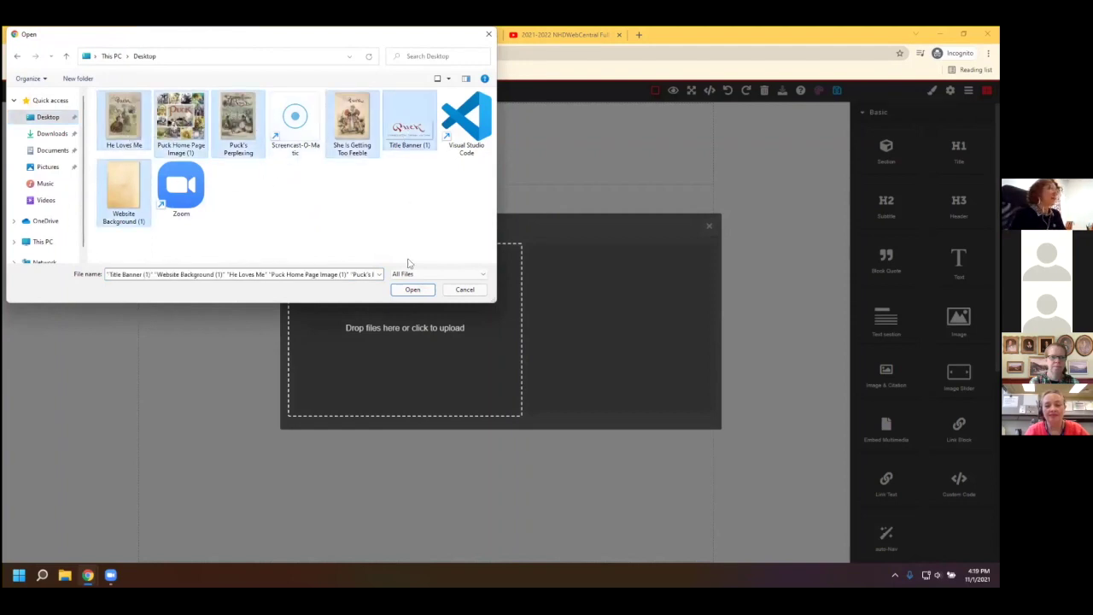
- Upload the six selected images to the site's files and close the Select Image window
{"action": "left_click", "coordinate": [412, 289]}
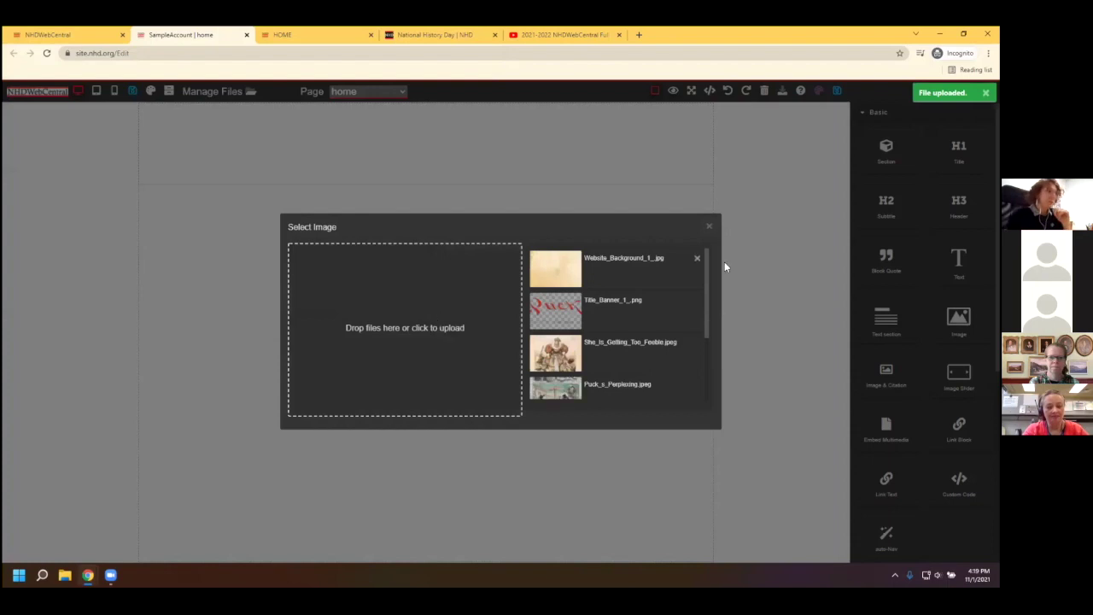
{"action": "scroll", "coordinate": [705, 252], "scroll_direction": "down", "scroll_amount": 1}
{"action": "scroll", "coordinate": [716, 295], "scroll_direction": "down", "scroll_amount": 2}
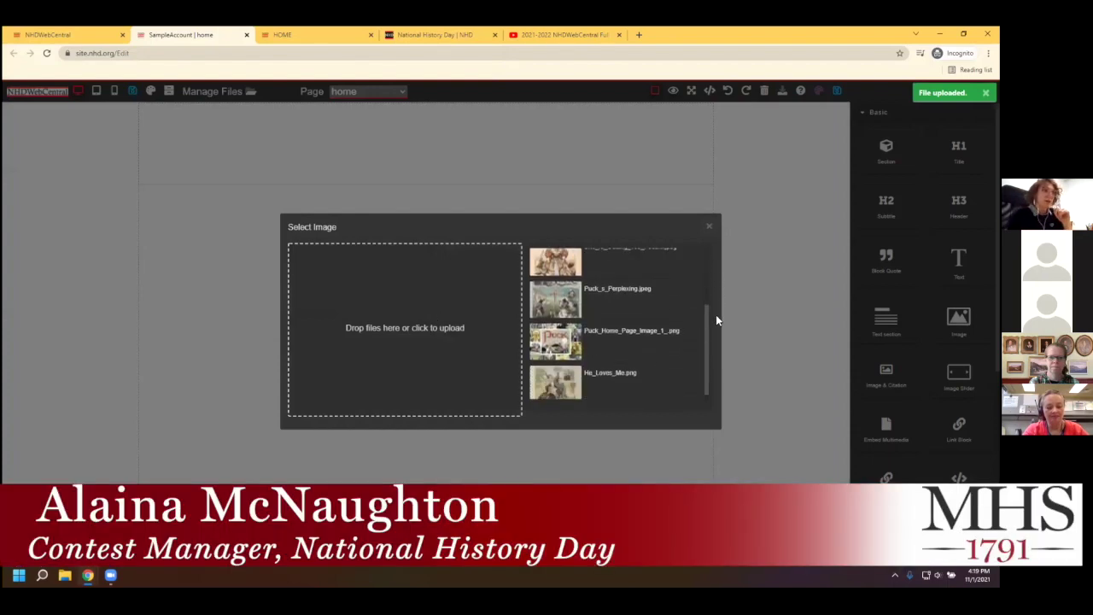
{"action": "scroll", "coordinate": [714, 282], "scroll_direction": "up", "scroll_amount": 4}
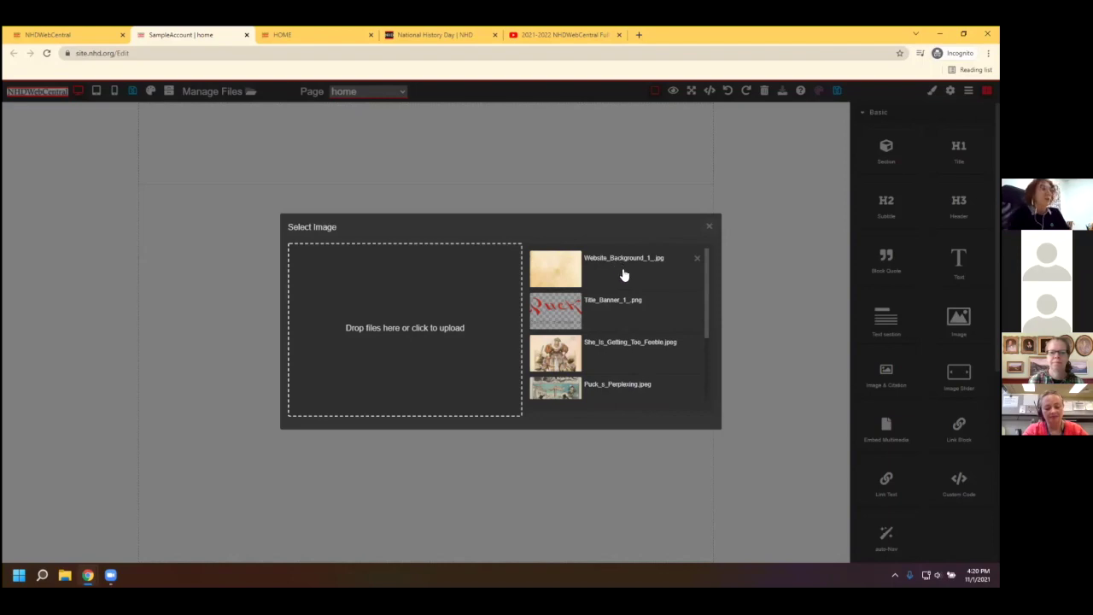
{"action": "left_click", "coordinate": [708, 229]}
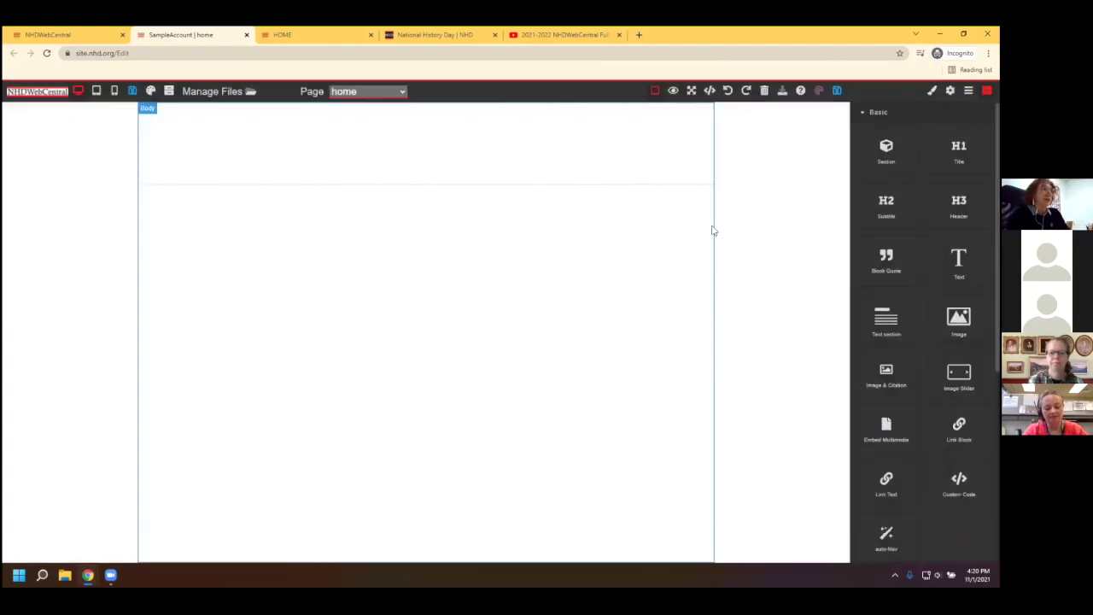
- Set Website_Background_1_.jpg as the site theme background image, save, and preview the live home page
{"action": "left_click", "coordinate": [818, 91]}
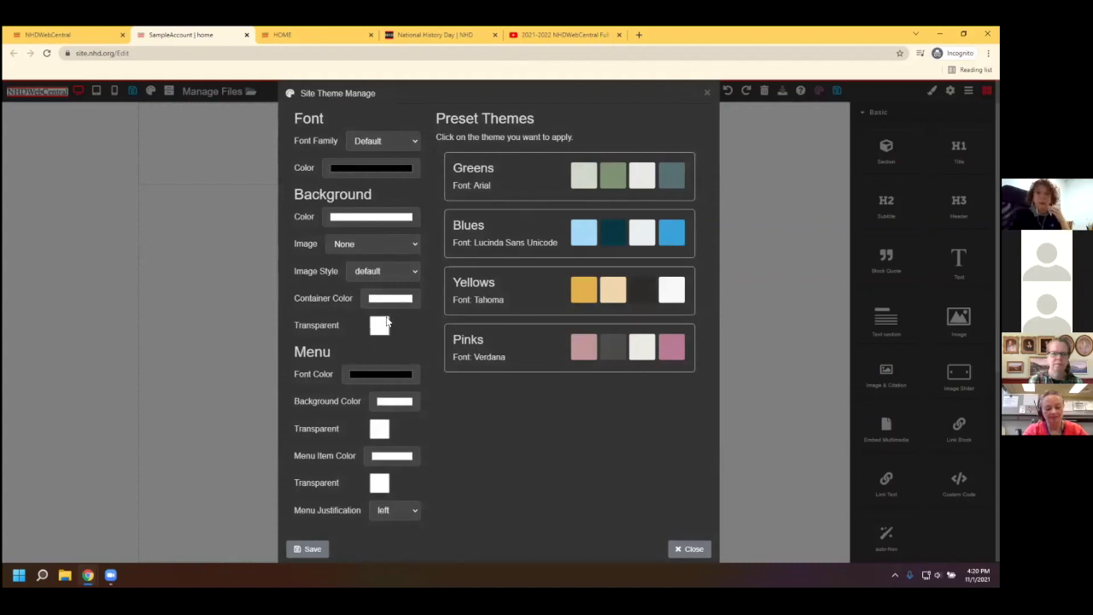
{"action": "left_click", "coordinate": [382, 246]}
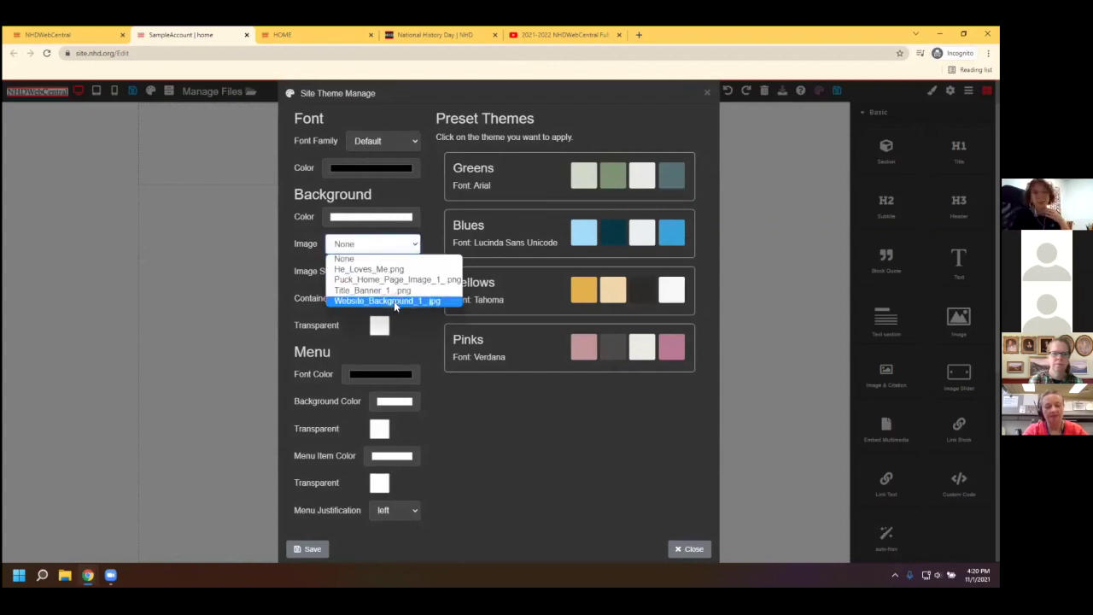
{"action": "left_click", "coordinate": [394, 300]}
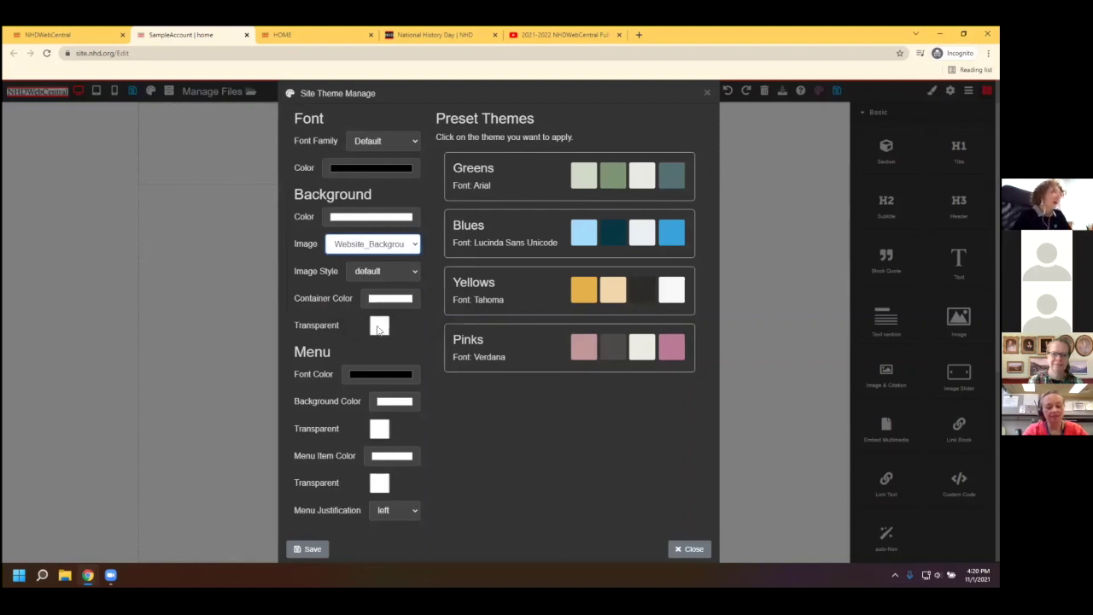
{"action": "left_click", "coordinate": [314, 548]}
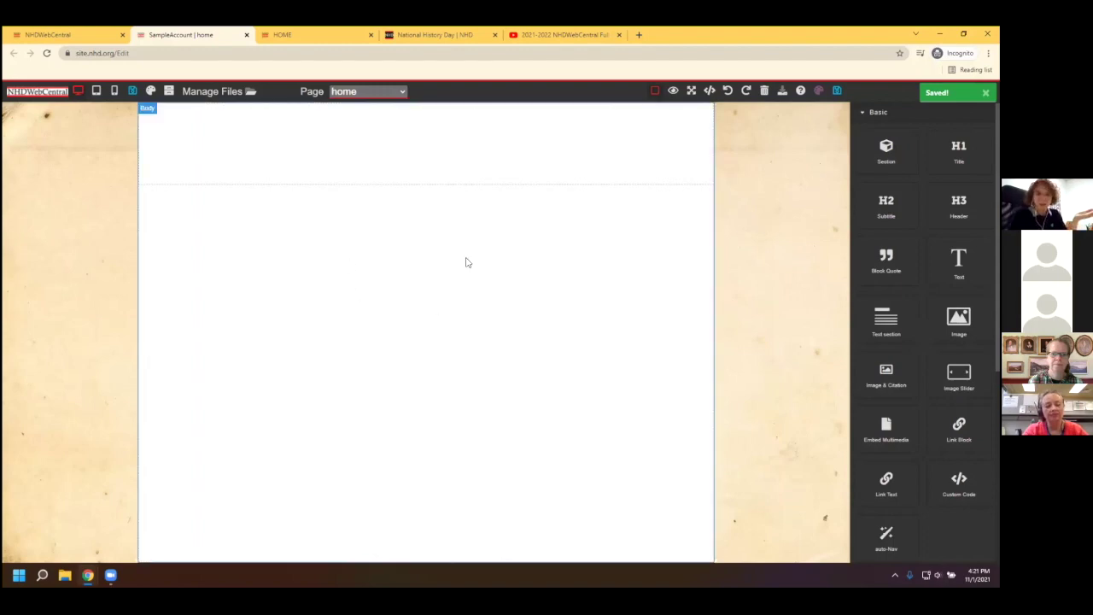
{"action": "left_click", "coordinate": [342, 34]}
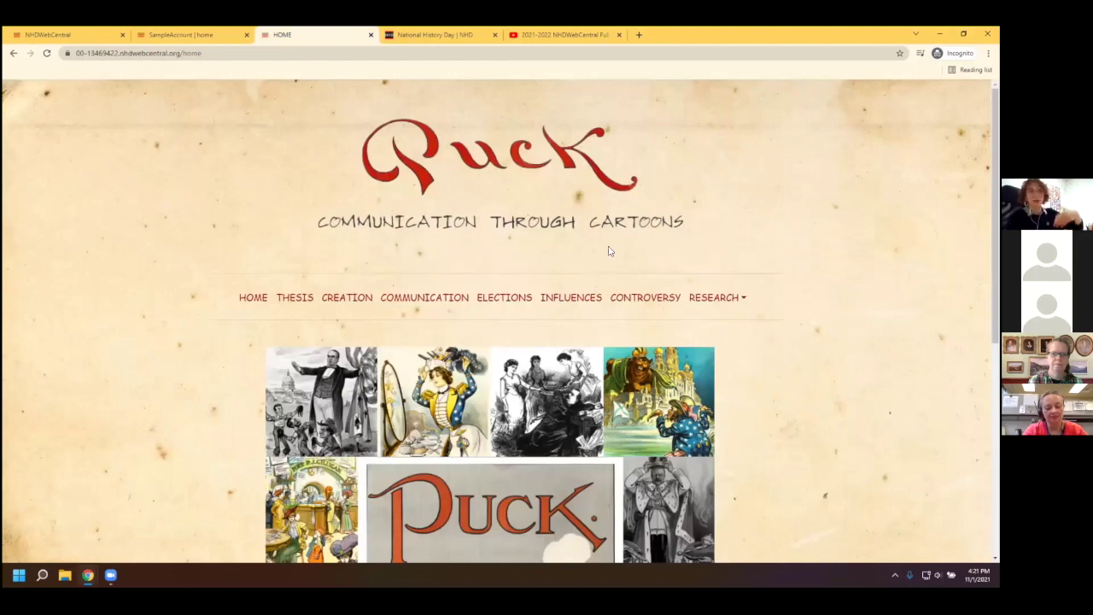
{"action": "left_click", "coordinate": [188, 34]}
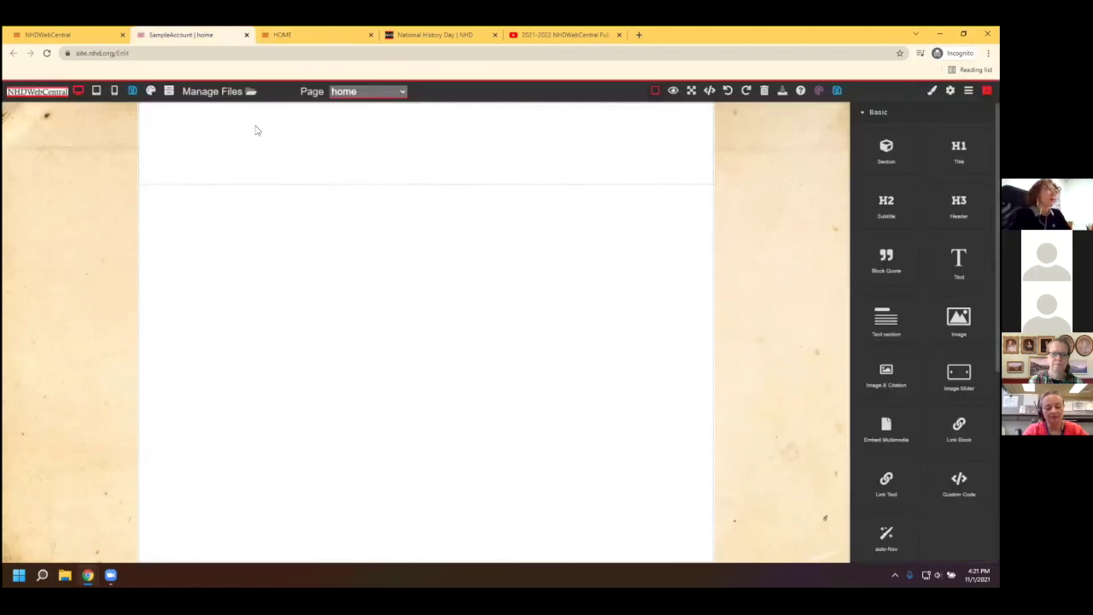
- Tick Container Color Transparent in the site theme settings and save
{"action": "left_click", "coordinate": [818, 91]}
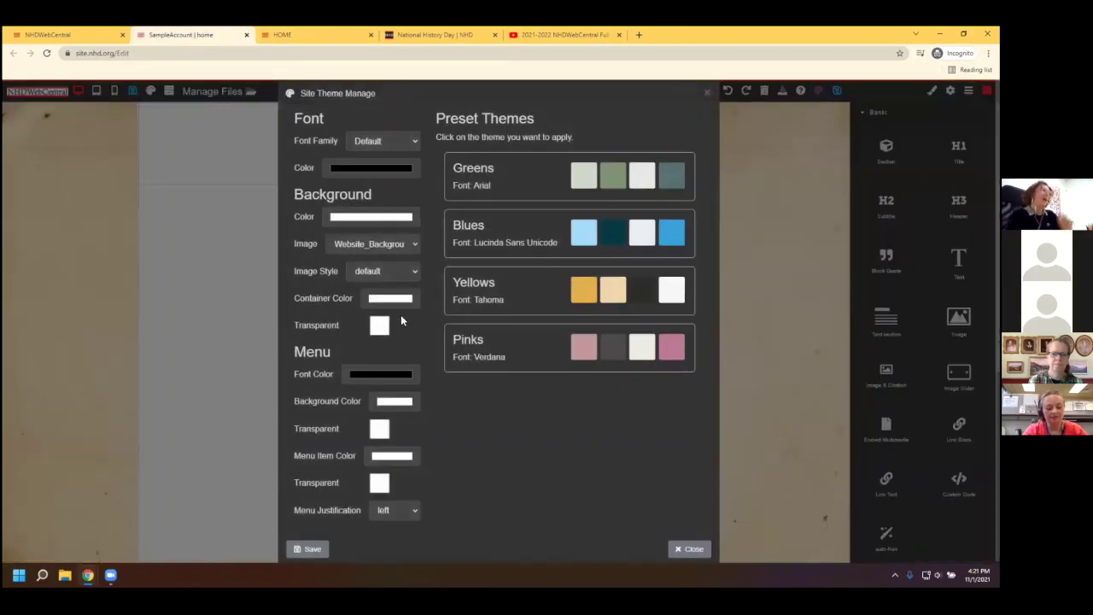
{"action": "left_click_drag", "start_coordinate": [350, 296], "coordinate": [352, 304]}
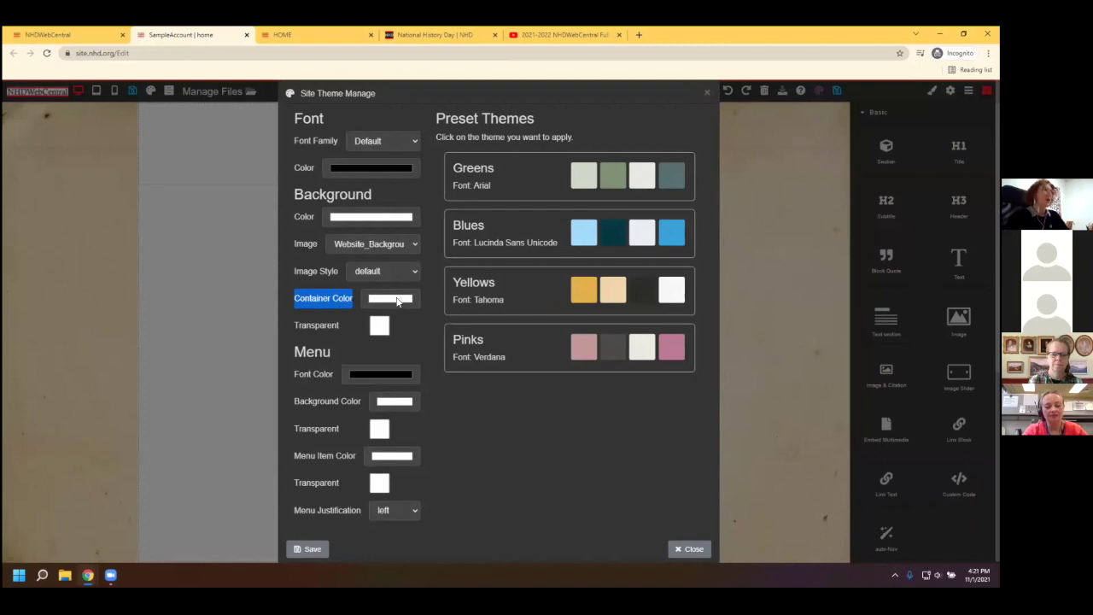
{"action": "left_click", "coordinate": [400, 300]}
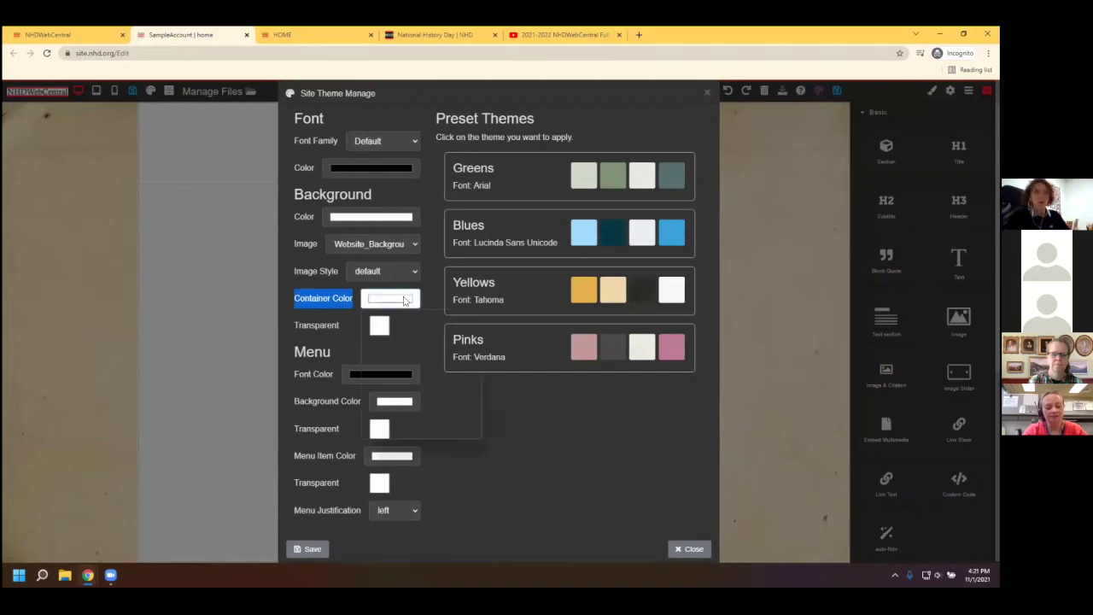
{"action": "left_click", "coordinate": [340, 310]}
{"action": "left_click", "coordinate": [378, 329]}
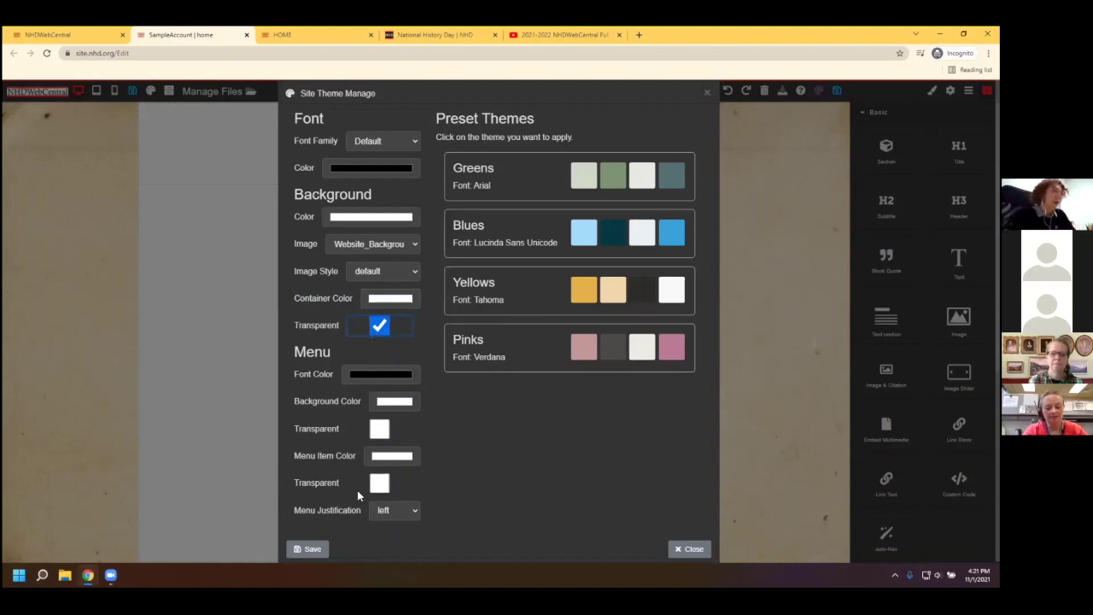
{"action": "left_click", "coordinate": [312, 549]}
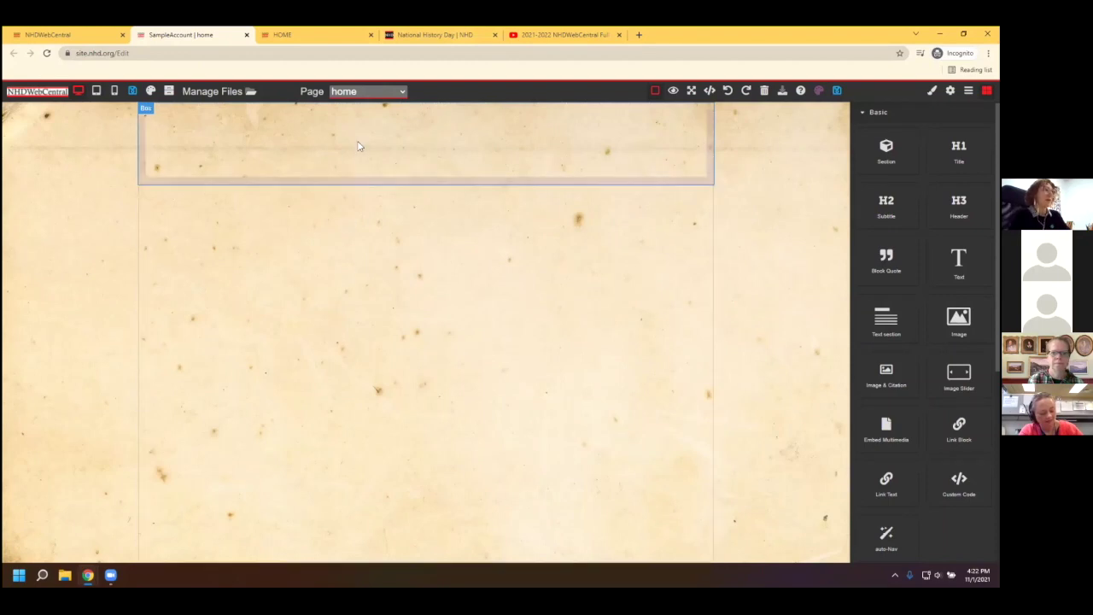
- Scroll through the live Puck home page, then go back to the site editor
{"action": "left_click", "coordinate": [322, 34]}
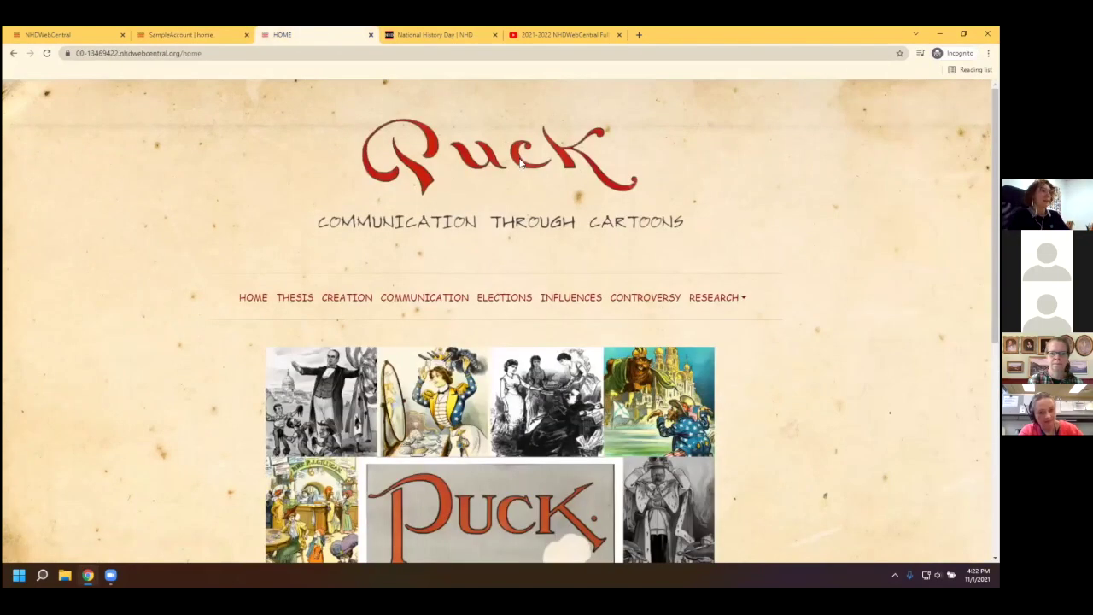
{"action": "scroll", "coordinate": [500, 321], "scroll_direction": "down", "scroll_amount": 1}
{"action": "scroll", "coordinate": [521, 162], "scroll_direction": "down", "scroll_amount": 1}
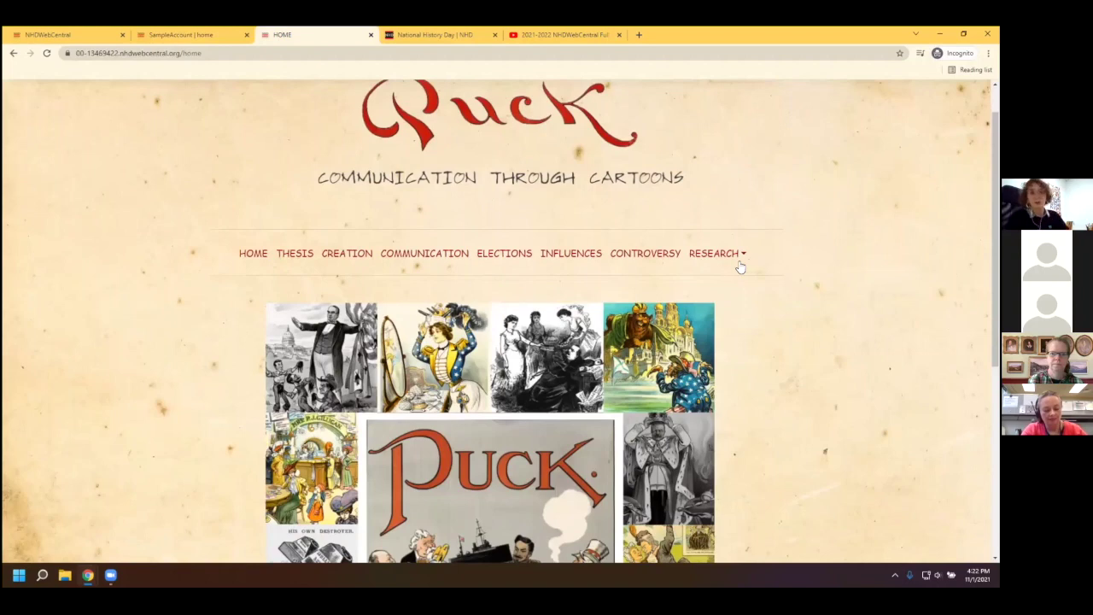
{"action": "left_click", "coordinate": [181, 32]}
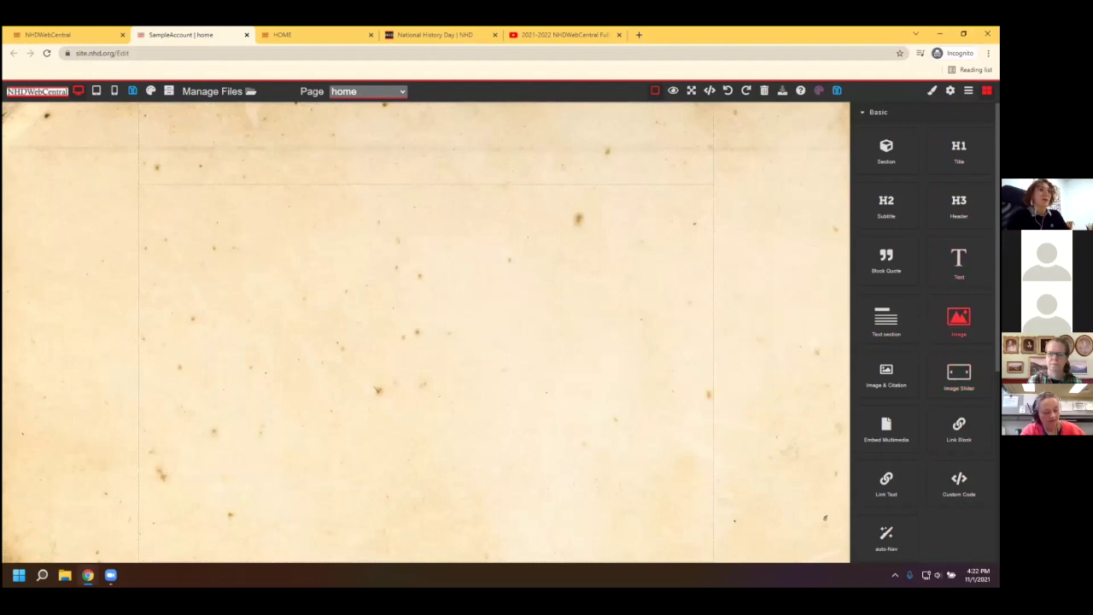
- Add an Image block to the top section showing Title_Banner_1_.png
{"action": "left_click_drag", "start_coordinate": [959, 318], "coordinate": [426, 150]}
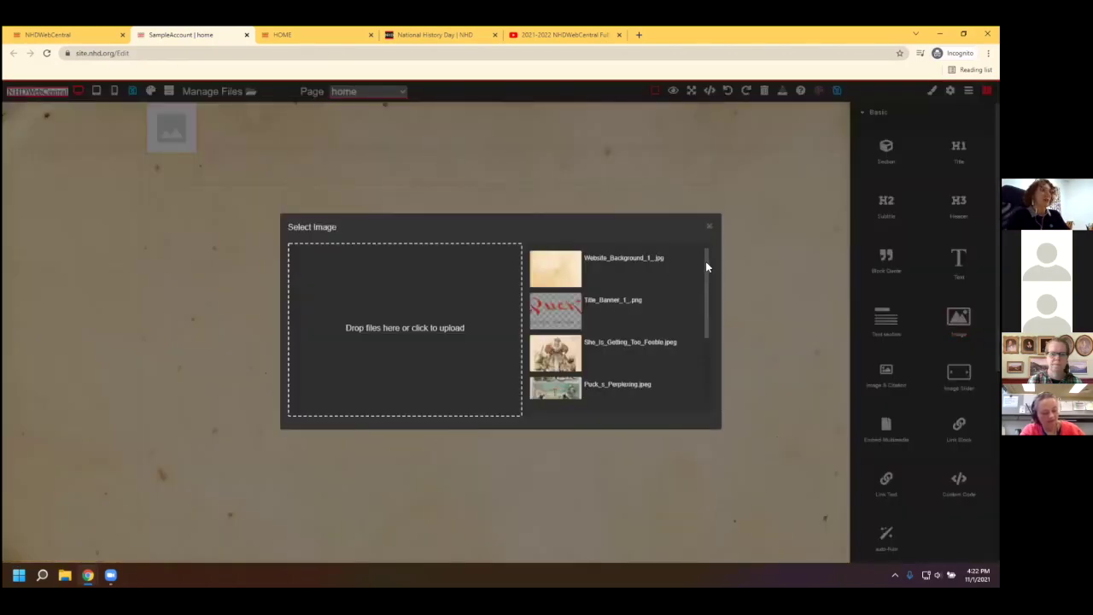
{"action": "mouse_move", "coordinate": [706, 262]}
{"action": "left_mouse_down"}
{"action": "mouse_move", "coordinate": [706, 339]}
{"action": "mouse_move", "coordinate": [702, 272]}
{"action": "left_mouse_up"}
{"action": "left_click", "coordinate": [627, 300]}
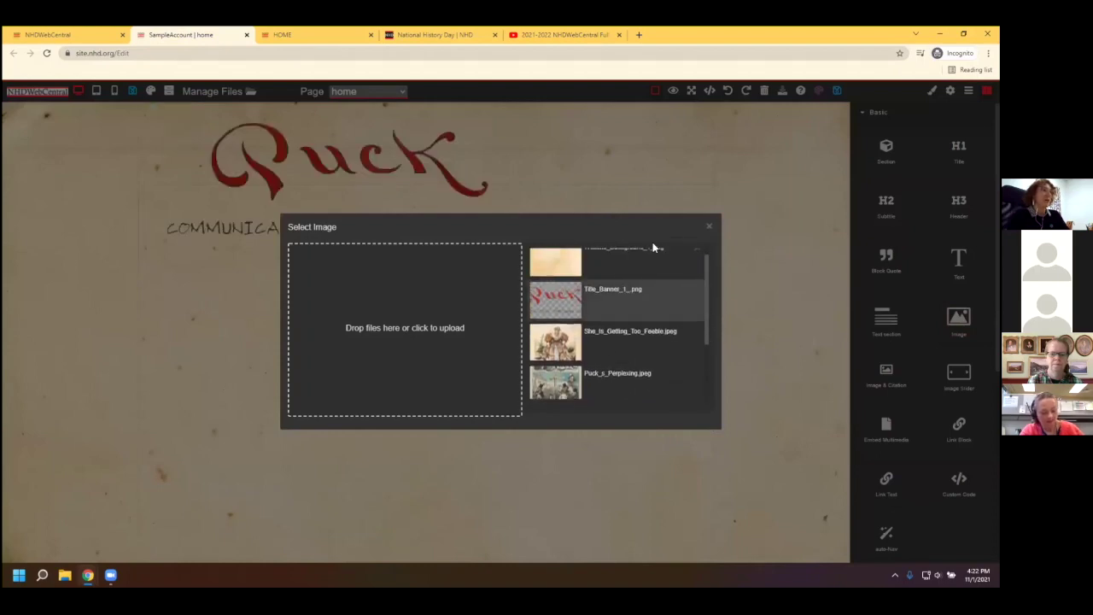
{"action": "left_click", "coordinate": [709, 226]}
{"action": "left_click", "coordinate": [617, 322]}
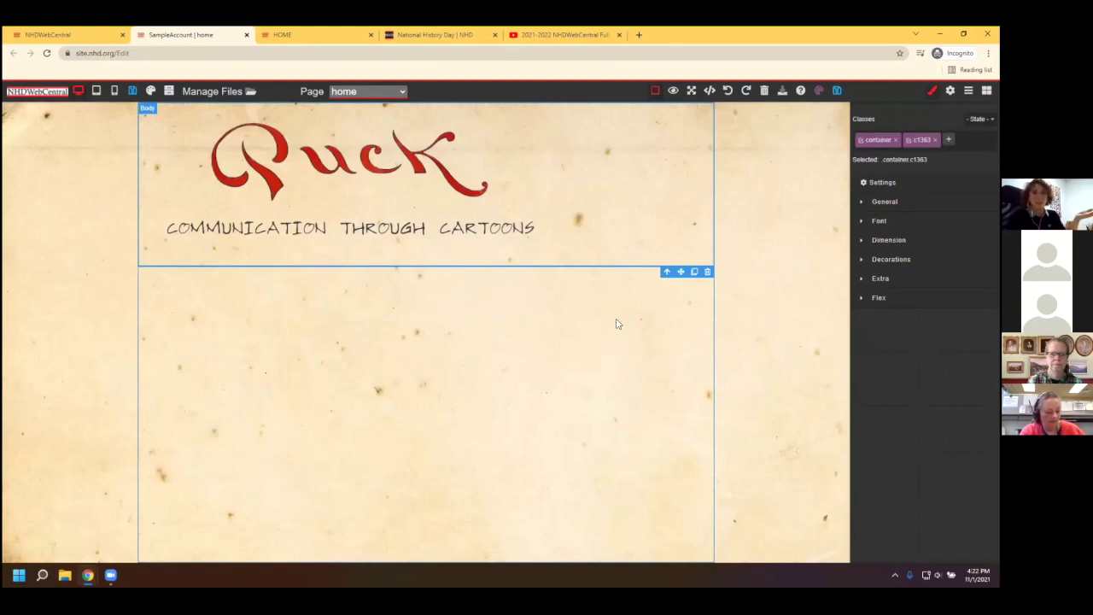
- Center-align the Puck banner and subtitle within the header section
{"action": "left_click", "coordinate": [866, 223]}
{"action": "left_click", "coordinate": [902, 378]}
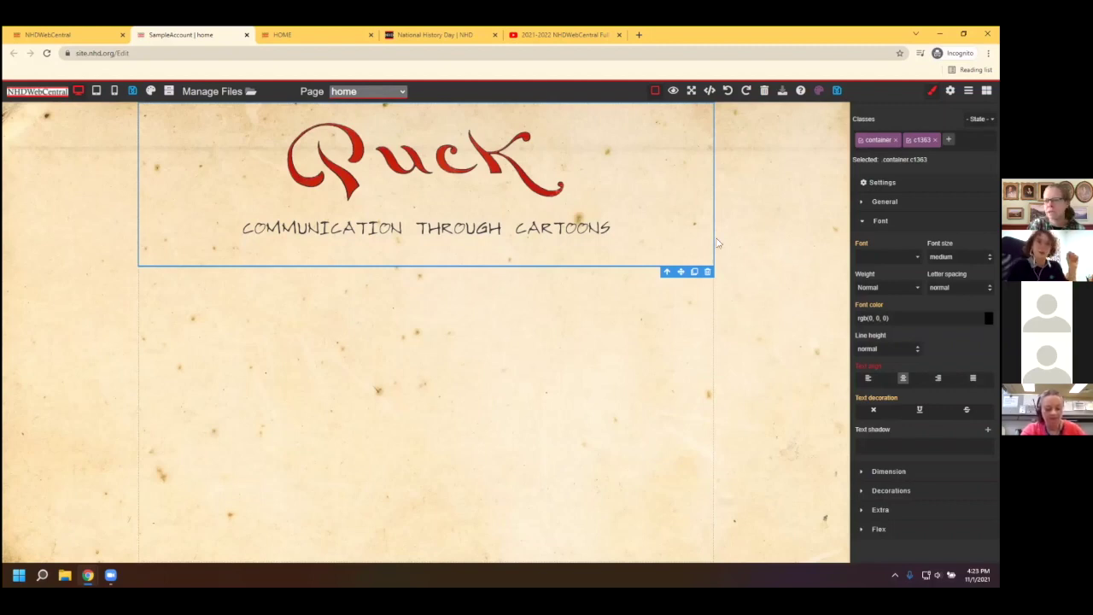
{"action": "left_click", "coordinate": [986, 89]}
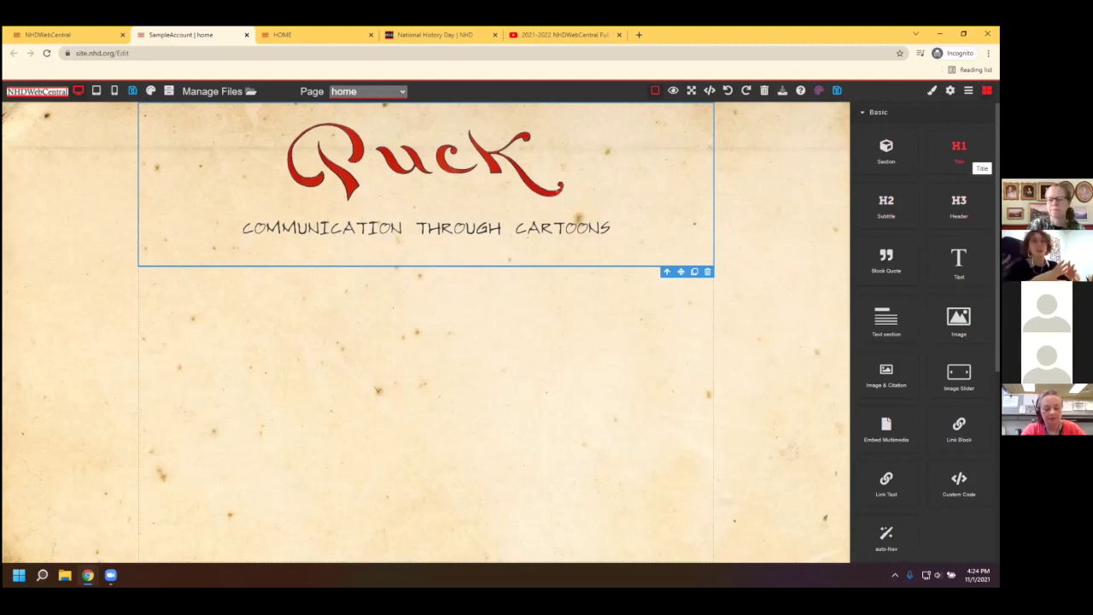
- Add a centred H1 title reading 'Puck' and 'Communication through Cartoons' below the header
{"action": "left_click_drag", "start_coordinate": [959, 153], "coordinate": [420, 297]}
{"action": "left_click", "coordinate": [175, 282]}
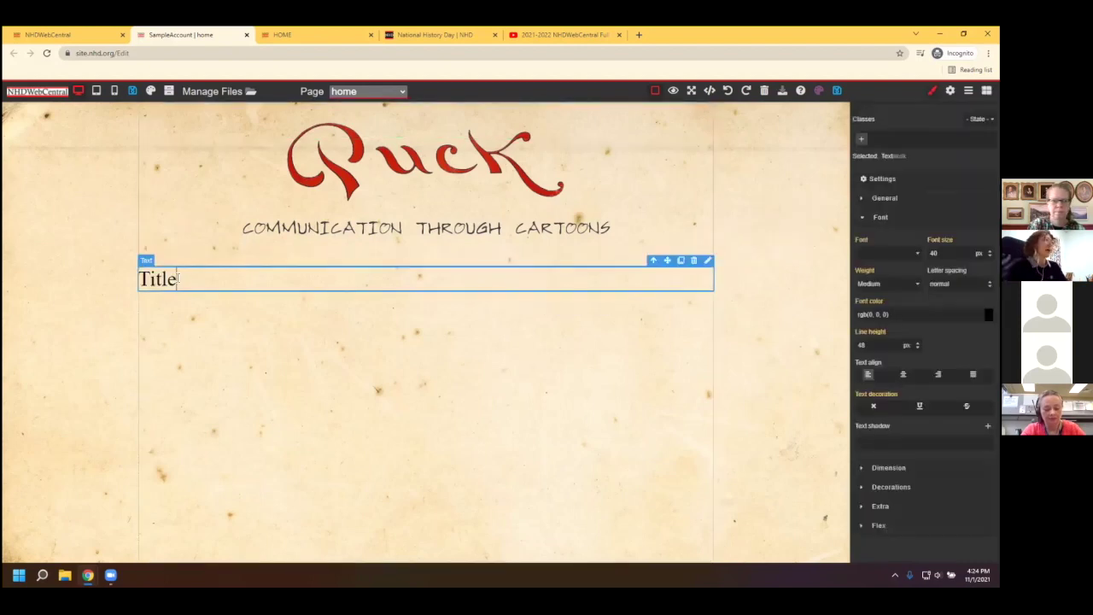
{"action": "left_click_drag", "start_coordinate": [140, 281], "coordinate": [177, 287]}
{"action": "type", "text": "Puck"}
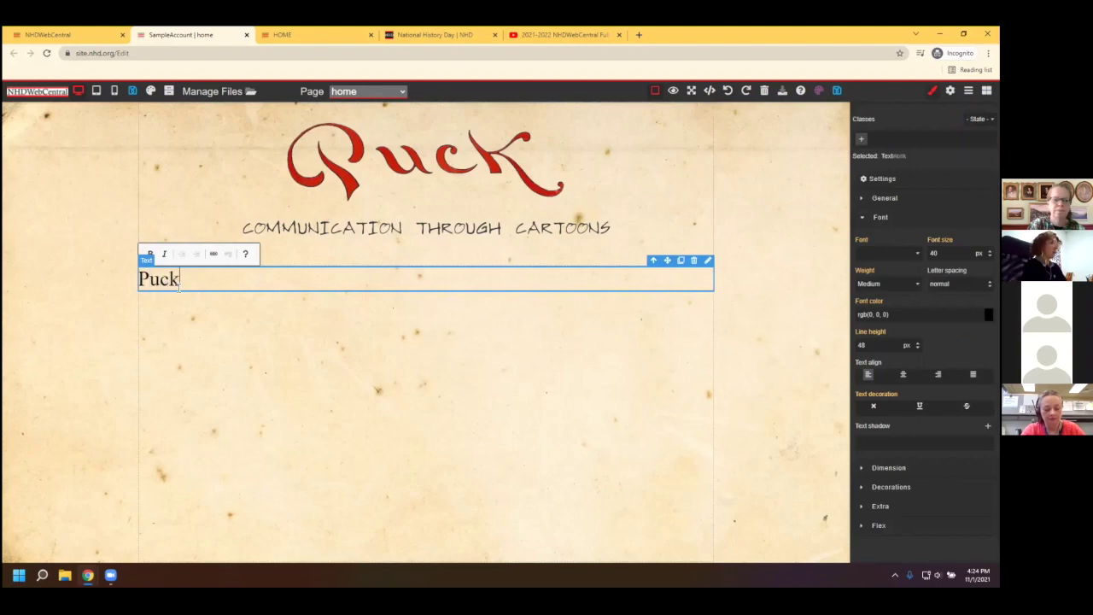
{"action": "key", "text": "Return"}
{"action": "type", "text": "Communic"}
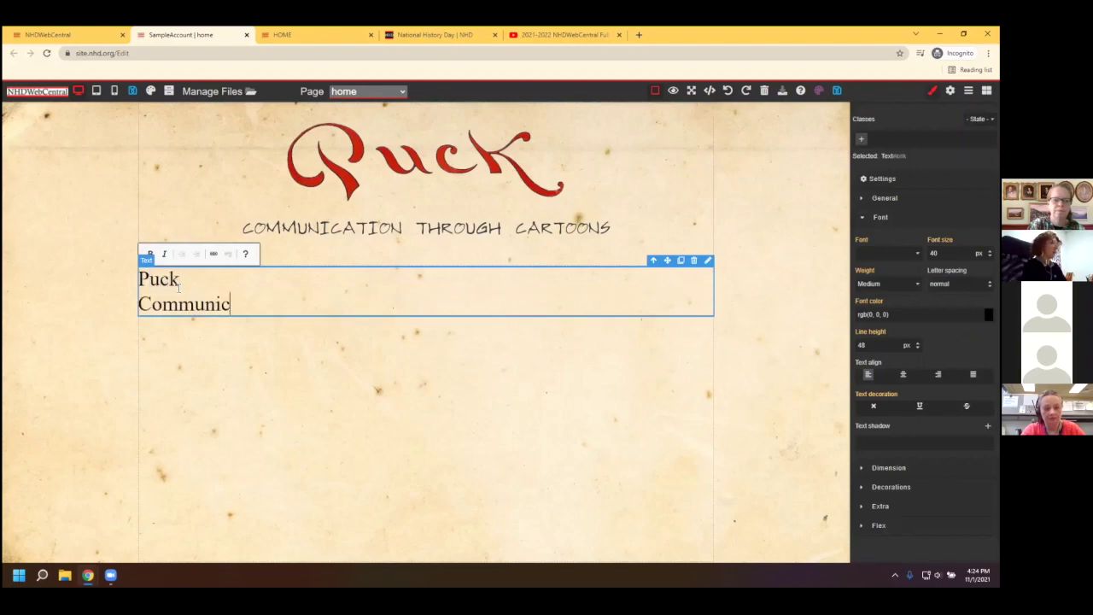
{"action": "type", "text": "ation through Cartoons"}
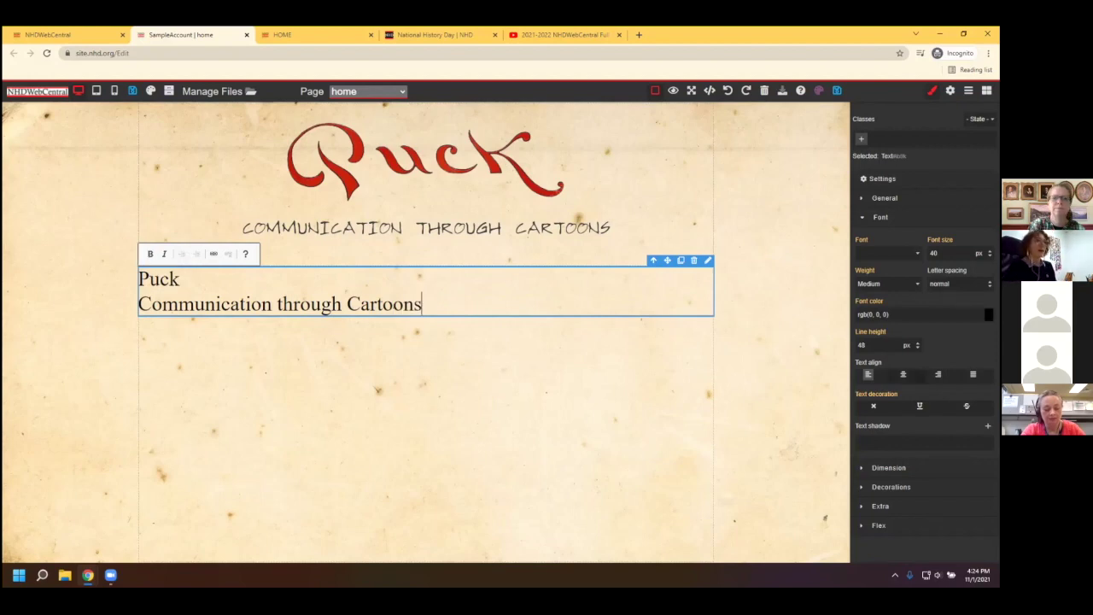
{"action": "left_click", "coordinate": [903, 374]}
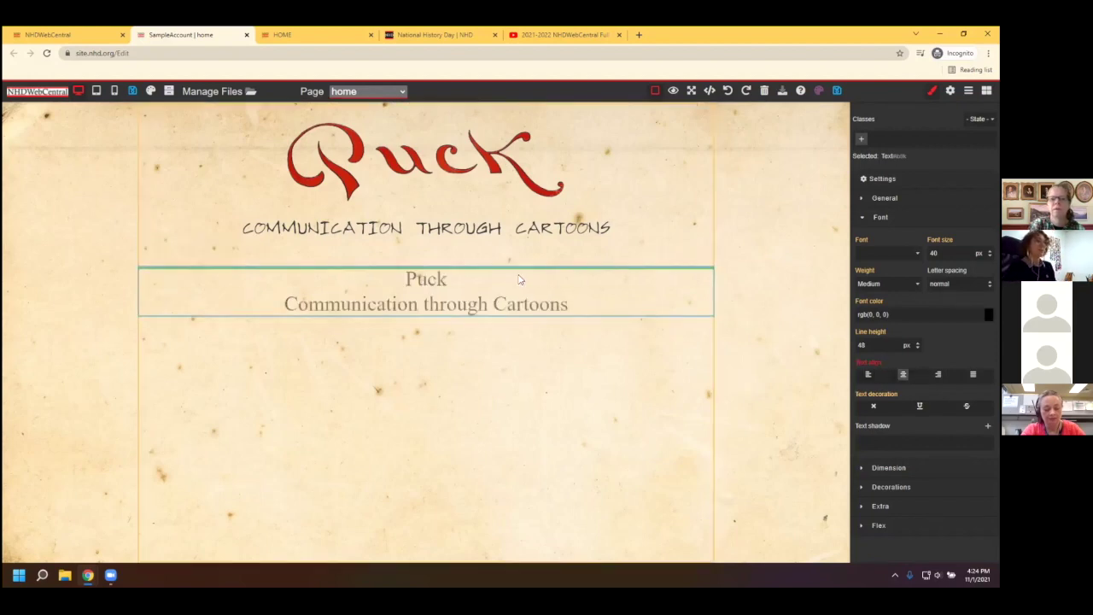
- Change the font of 'Puck' in the title to Brush Script MT
{"action": "double_click", "coordinate": [480, 292]}
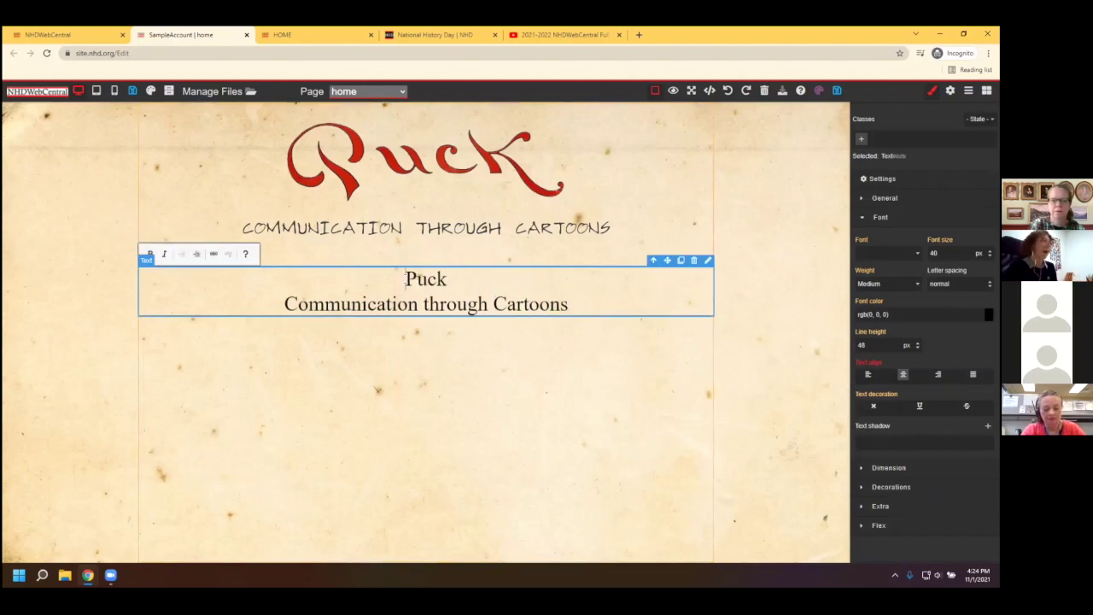
{"action": "left_click_drag", "start_coordinate": [405, 278], "coordinate": [446, 281]}
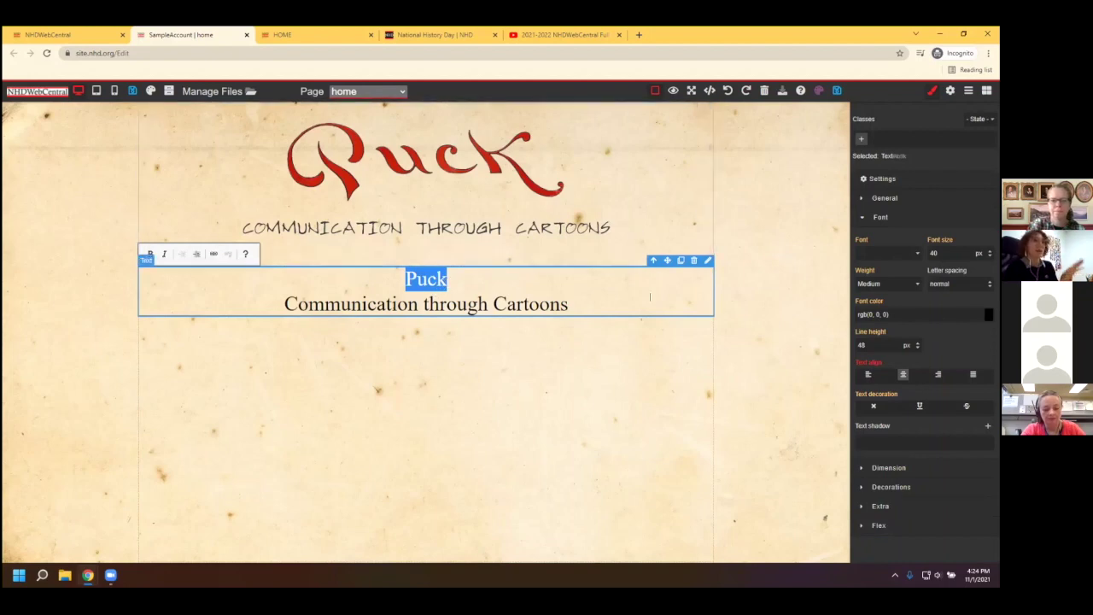
{"action": "left_click", "coordinate": [889, 253]}
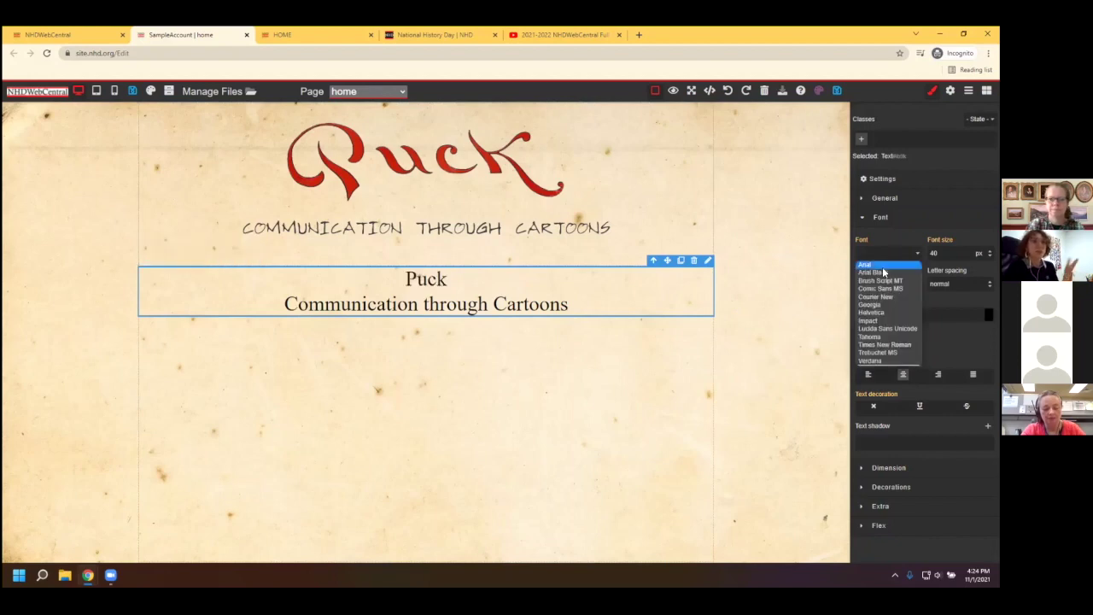
{"action": "left_click", "coordinate": [878, 289]}
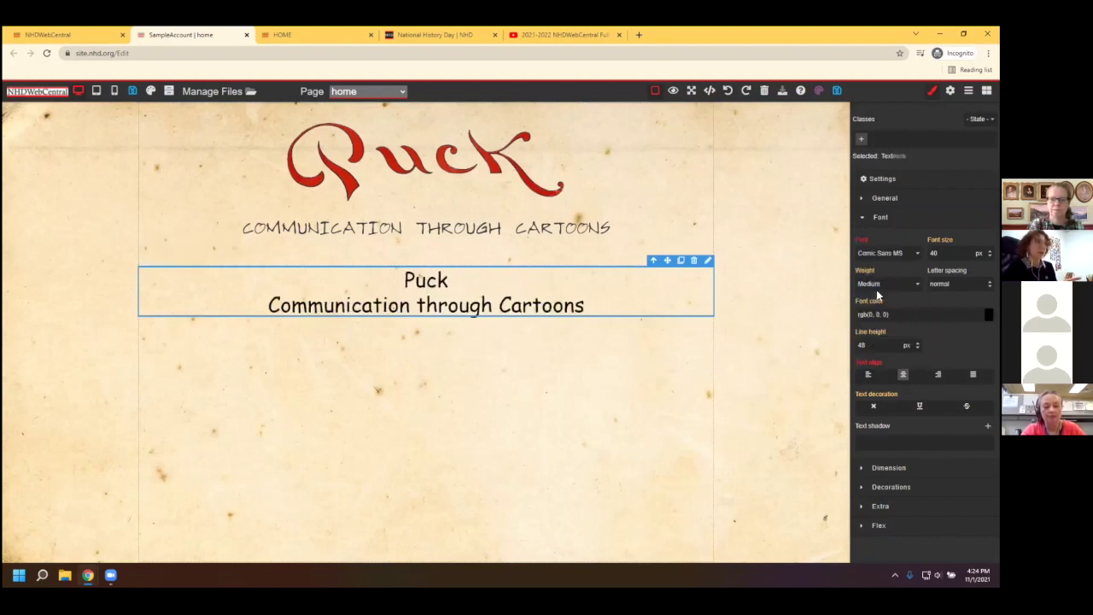
{"action": "left_click", "coordinate": [889, 254]}
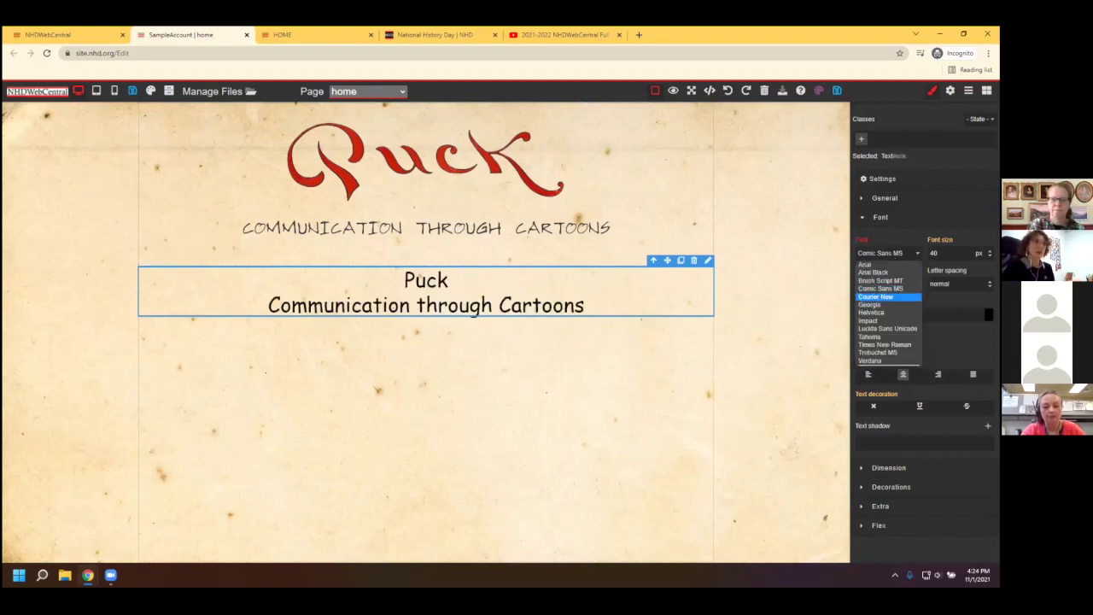
{"action": "left_click", "coordinate": [878, 280]}
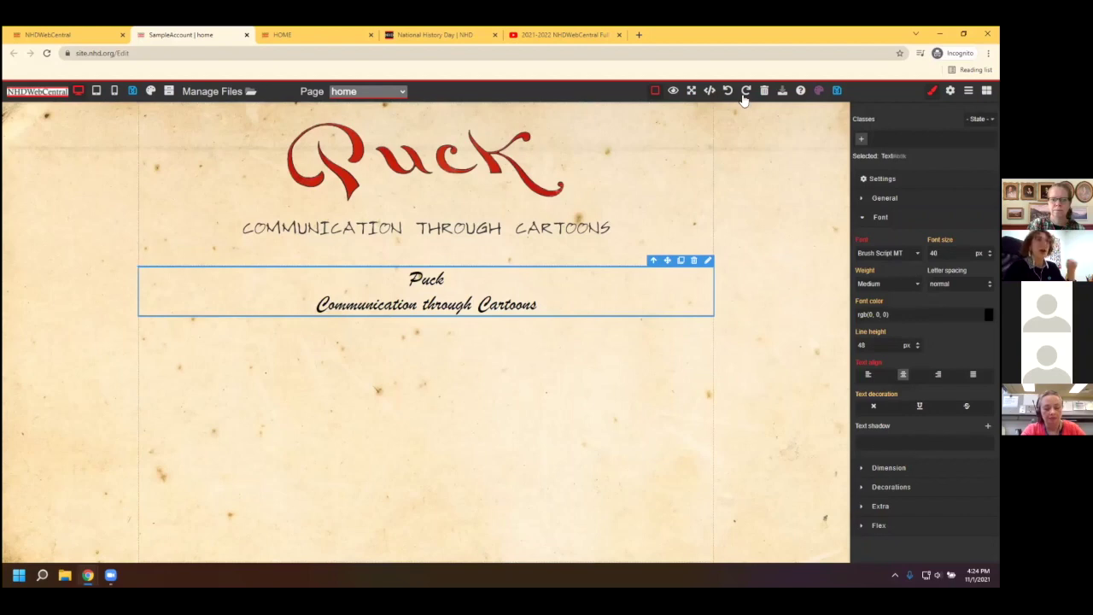
{"action": "left_click", "coordinate": [986, 91]}
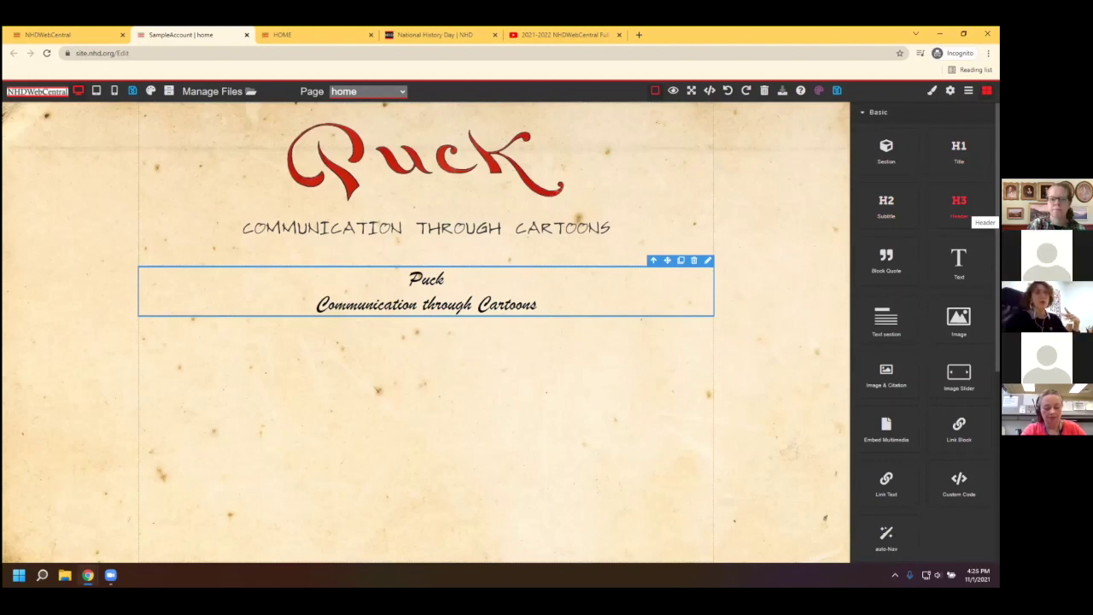
- Add a centred Text block reading 'Puck' / 'Communication through Cartoons' below the title
{"action": "left_click_drag", "start_coordinate": [954, 262], "coordinate": [473, 339]}
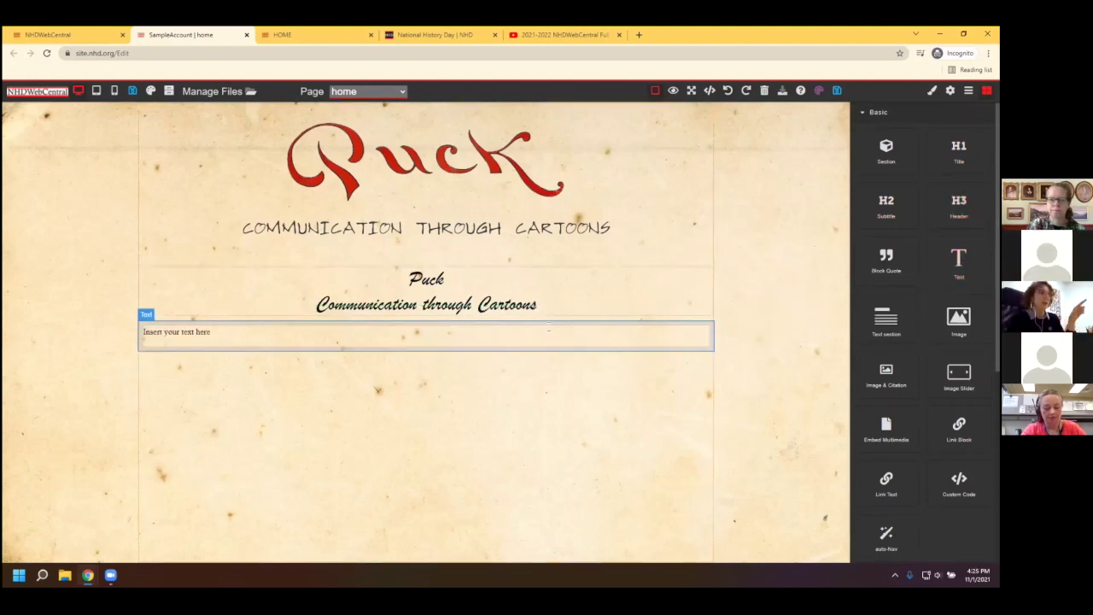
{"action": "double_click", "coordinate": [228, 331]}
{"action": "left_click_drag", "start_coordinate": [229, 331], "coordinate": [137, 336]}
{"action": "type", "text": "Puck"}
{"action": "key", "text": "Return"}
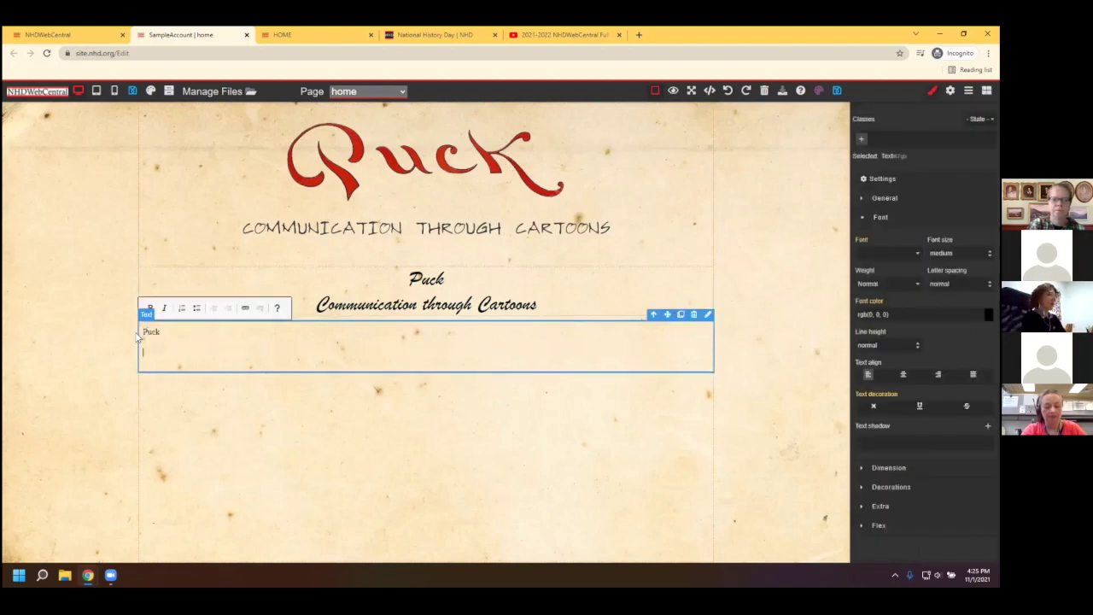
{"action": "type", "text": "Communication"}
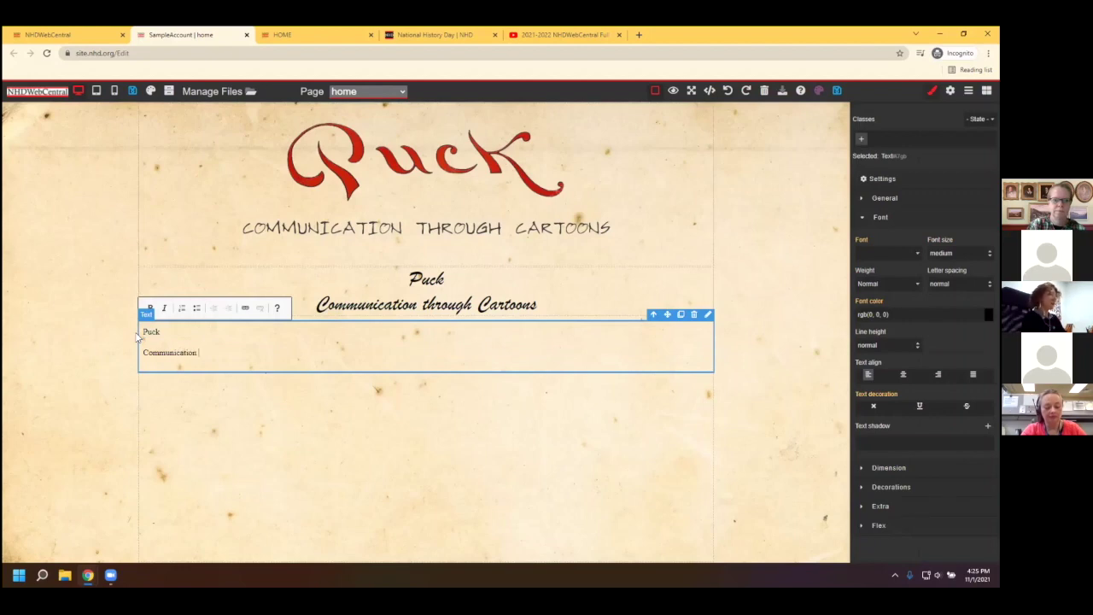
{"action": "type", "text": " through Cartoons"}
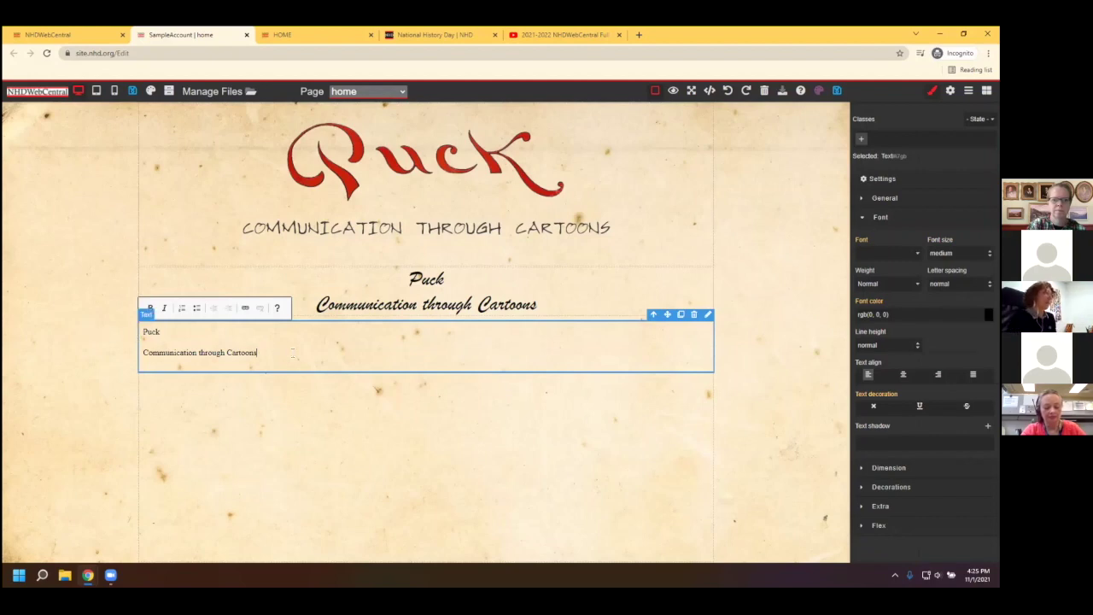
{"action": "key", "text": "ctrl+a"}
{"action": "left_click", "coordinate": [903, 375]}
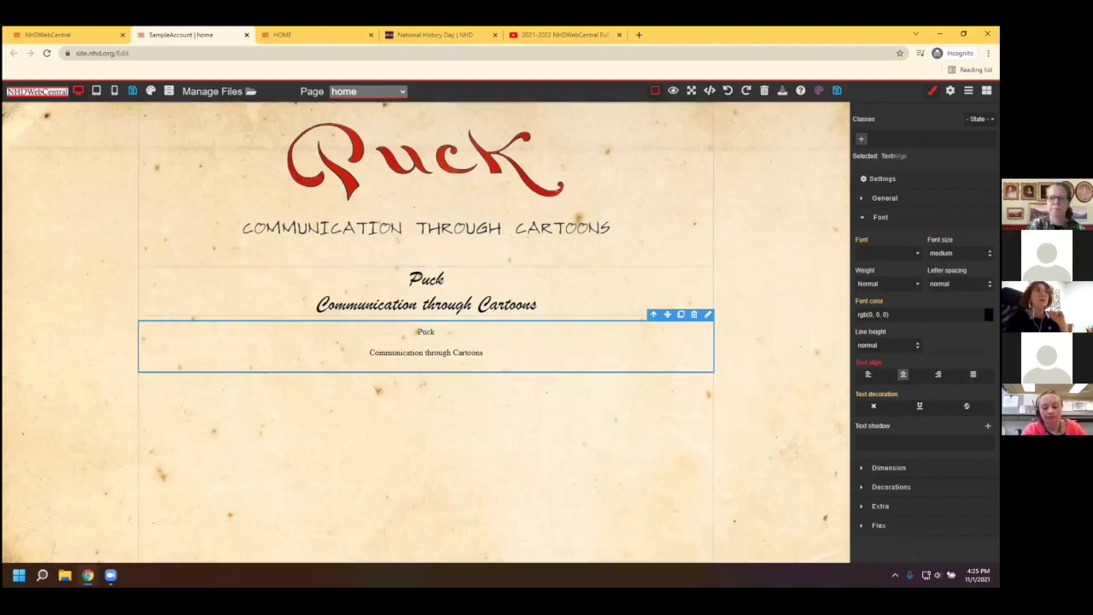
{"action": "left_click", "coordinate": [987, 89]}
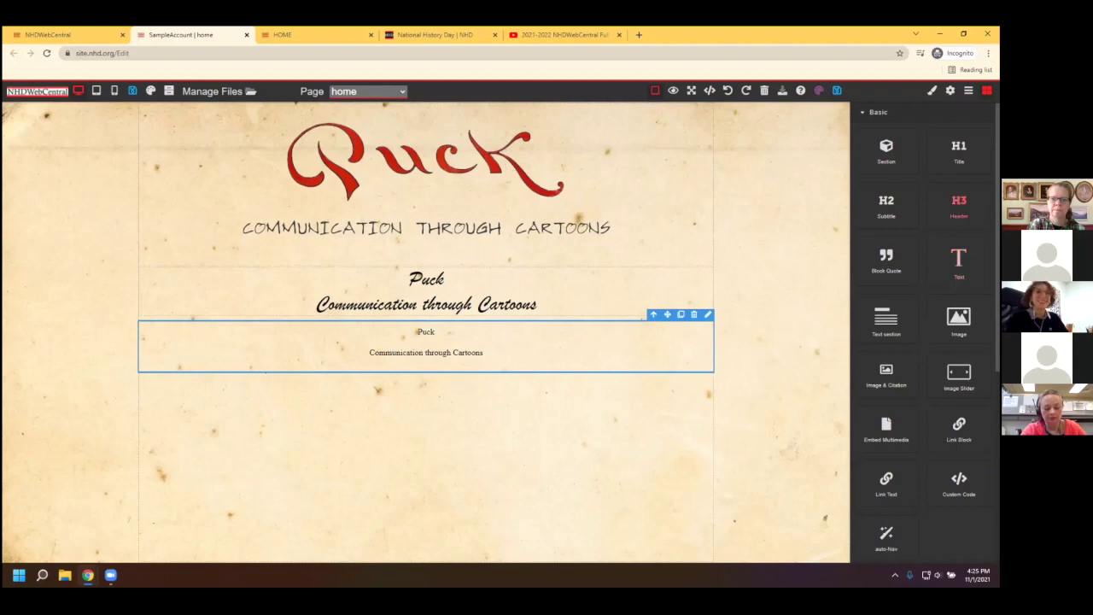
- Delete the new Text block and the Brush Script title block
{"action": "left_click", "coordinate": [693, 315]}
{"action": "left_click", "coordinate": [663, 276]}
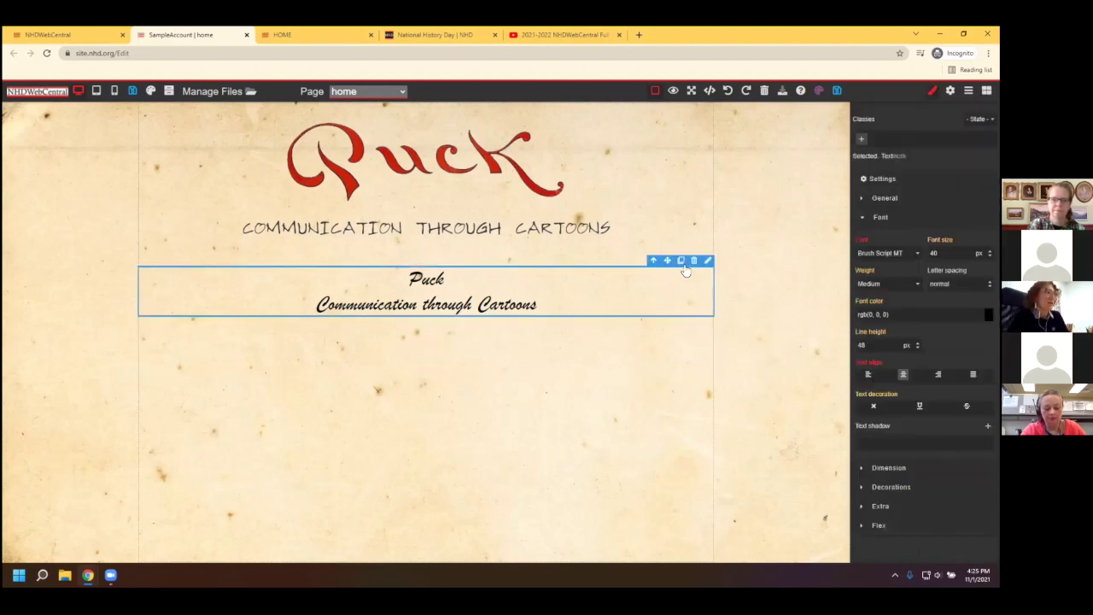
{"action": "left_click", "coordinate": [694, 261]}
{"action": "left_click", "coordinate": [588, 249]}
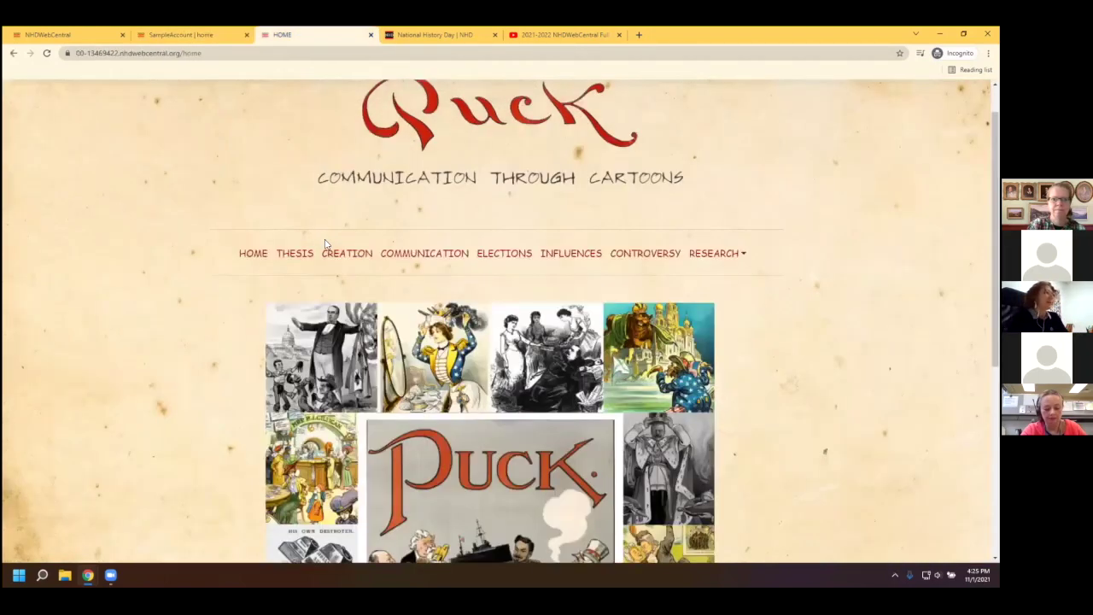
{"action": "left_click", "coordinate": [316, 34]}
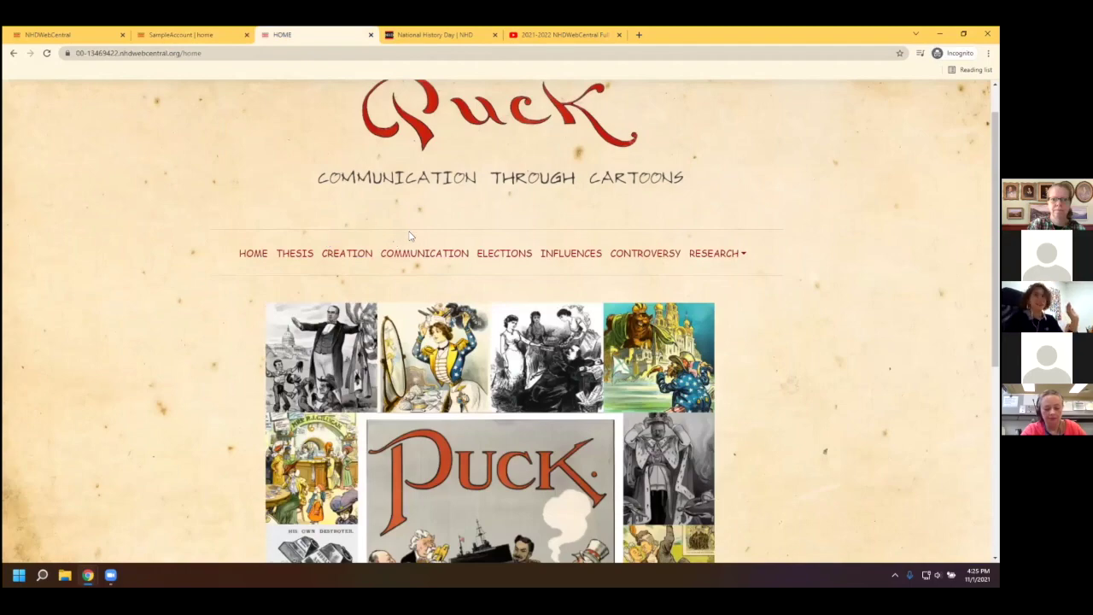
{"action": "left_click_drag", "start_coordinate": [409, 239], "coordinate": [416, 246]}
{"action": "left_click", "coordinate": [462, 251]}
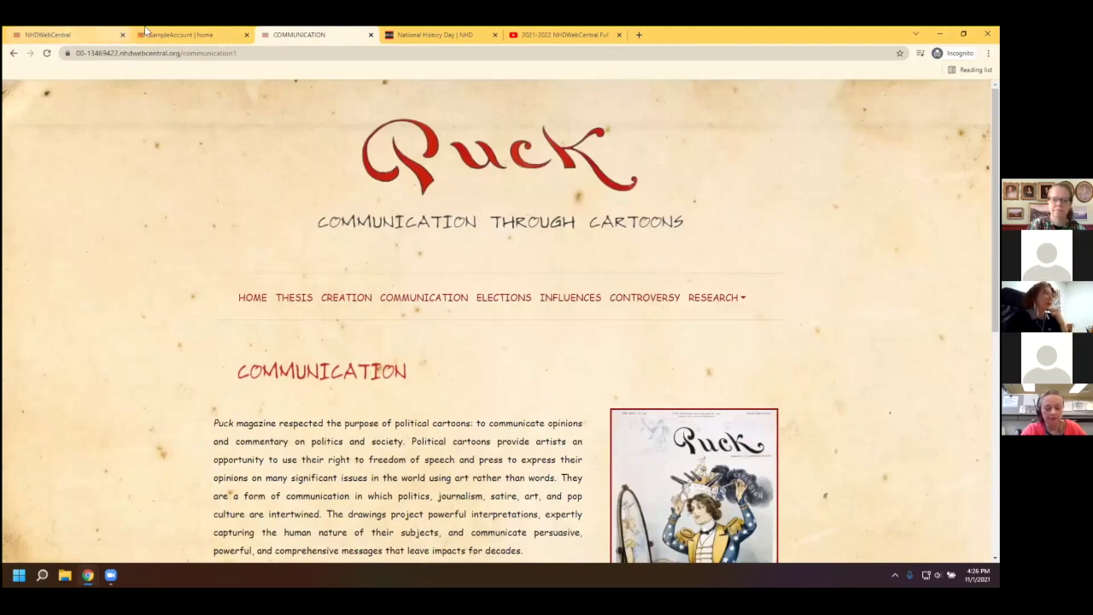
{"action": "left_click", "coordinate": [181, 34]}
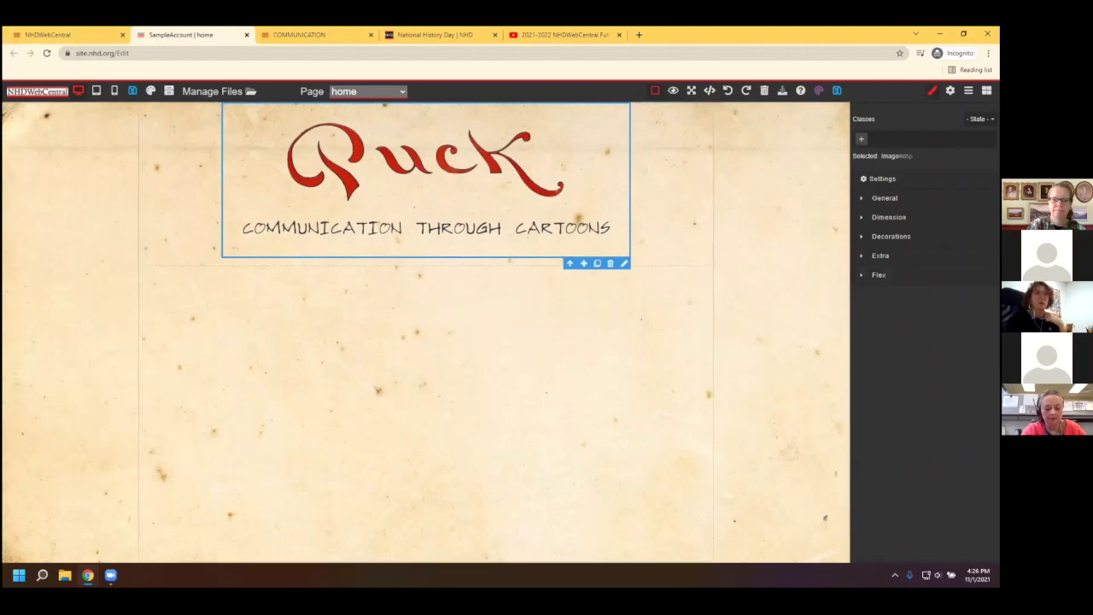
- Place a Horizontal Rule from the Structure blocks beneath the Puck header
{"action": "left_click", "coordinate": [986, 91]}
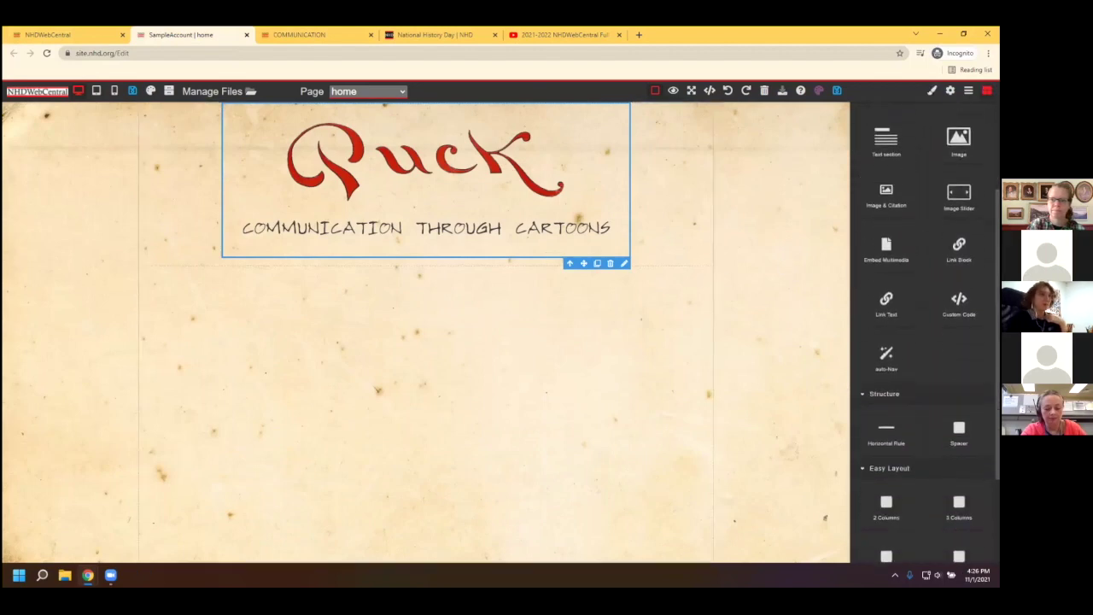
{"action": "scroll", "coordinate": [922, 342], "scroll_direction": "down", "scroll_amount": 3}
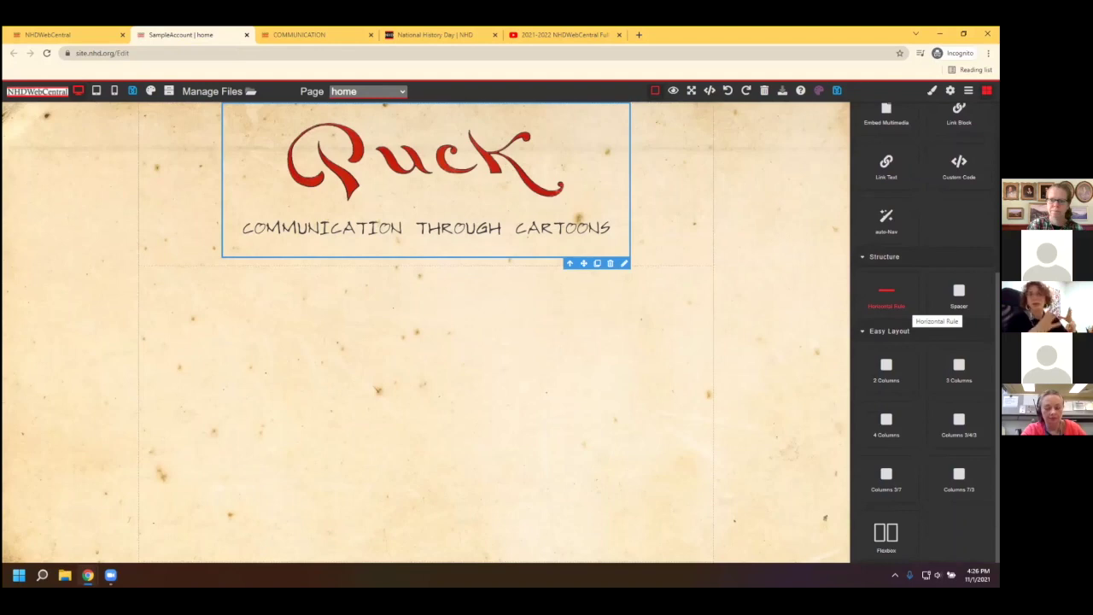
{"action": "left_click_drag", "start_coordinate": [886, 295], "coordinate": [510, 281]}
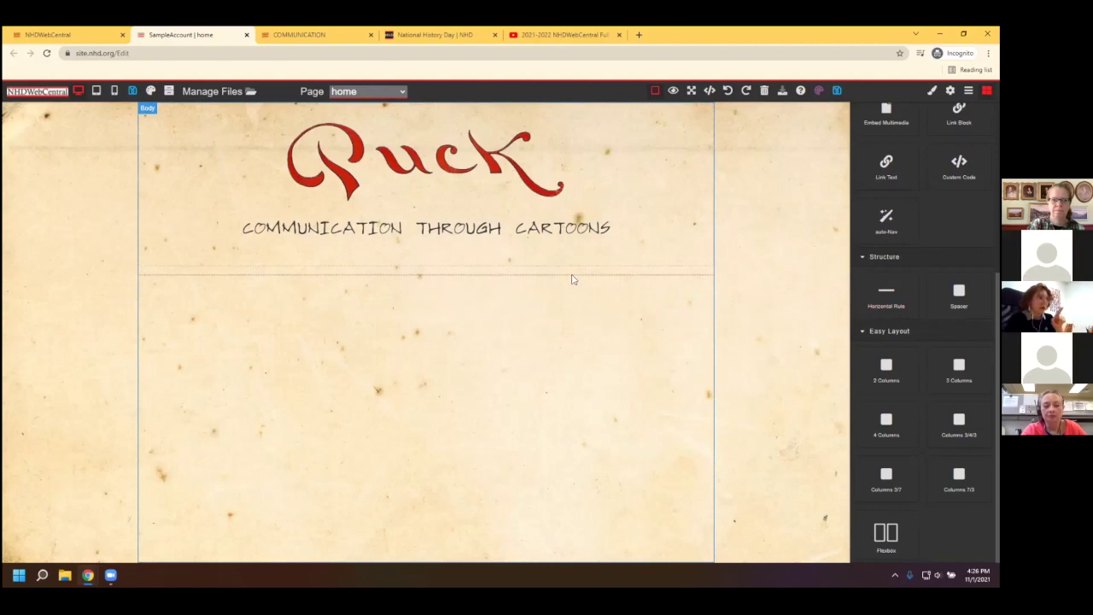
{"action": "left_click", "coordinate": [493, 279]}
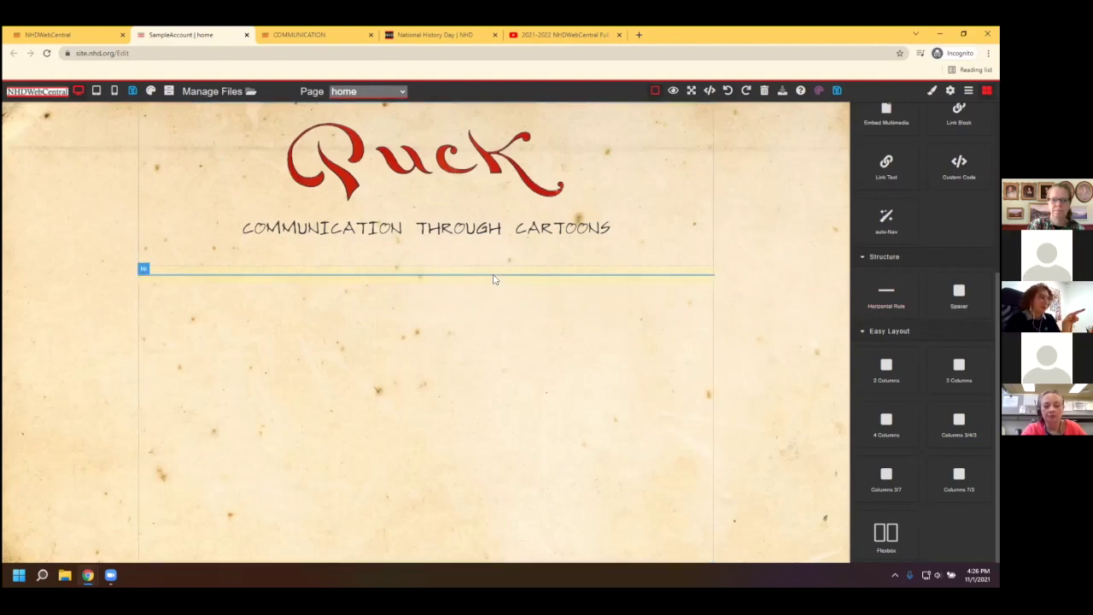
{"action": "left_click", "coordinate": [515, 284]}
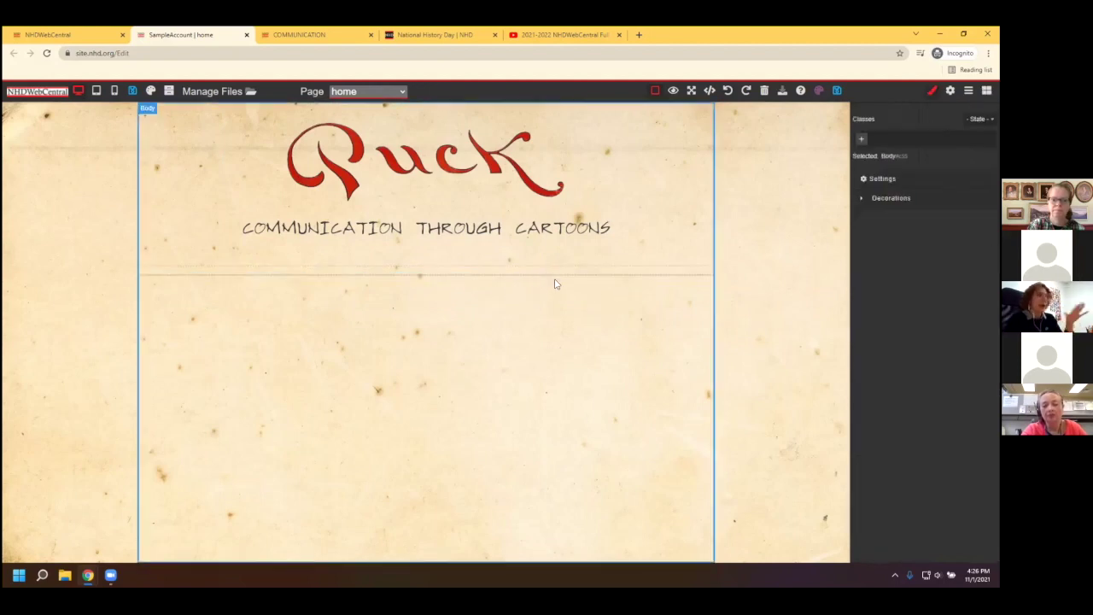
{"action": "left_click", "coordinate": [987, 90]}
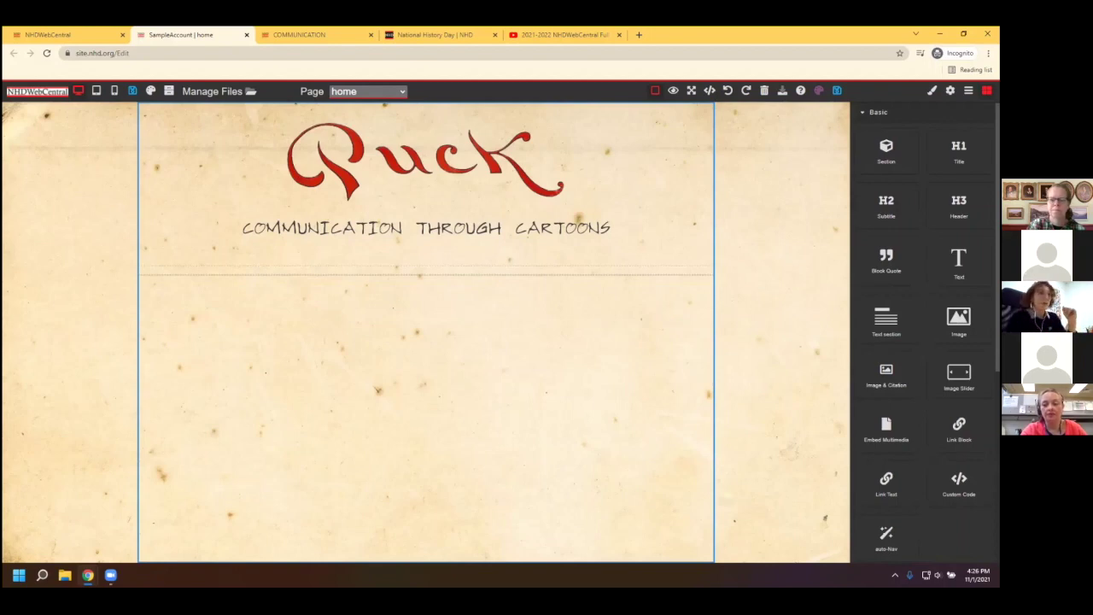
{"action": "scroll", "coordinate": [922, 333], "scroll_direction": "down", "scroll_amount": 1}
{"action": "scroll", "coordinate": [931, 333], "scroll_direction": "down", "scroll_amount": 5}
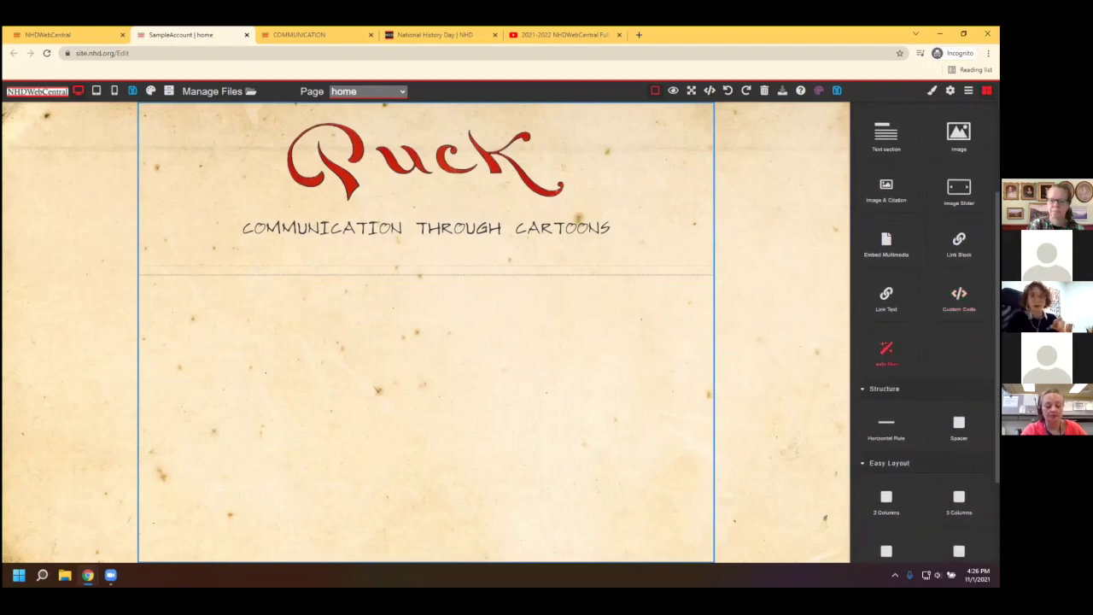
{"action": "left_click_drag", "start_coordinate": [886, 350], "coordinate": [462, 310]}
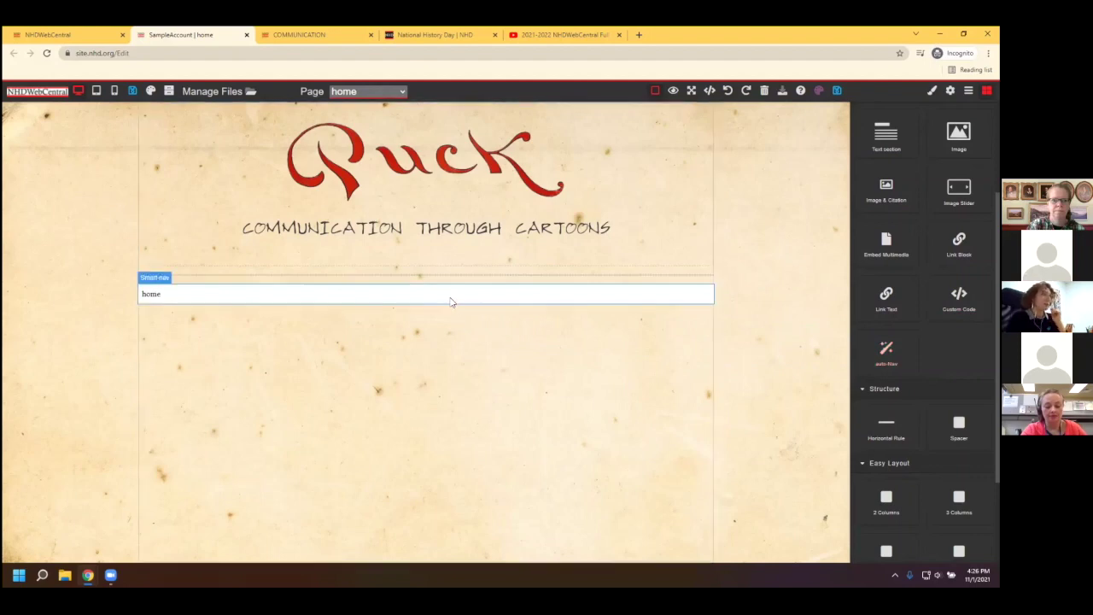
{"action": "left_click", "coordinate": [154, 297]}
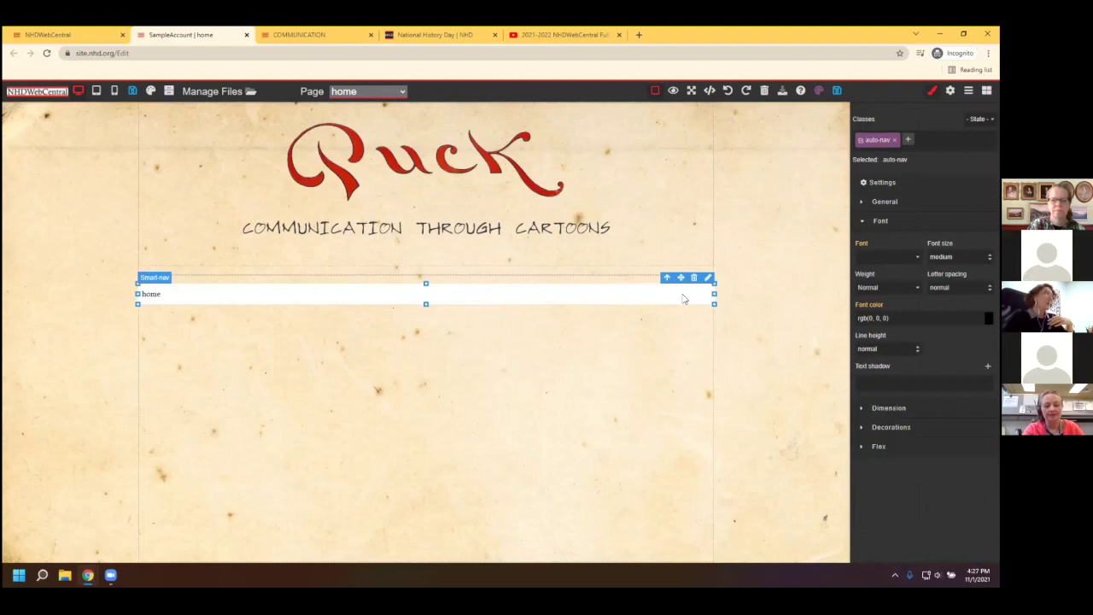
{"action": "left_click", "coordinate": [132, 91]}
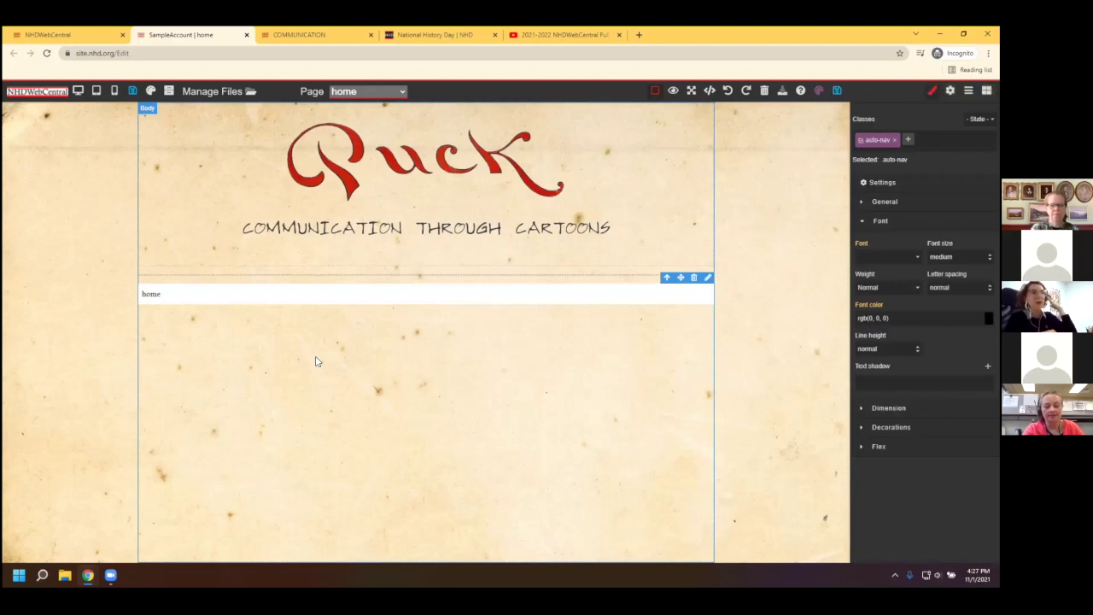
{"action": "left_click", "coordinate": [539, 298]}
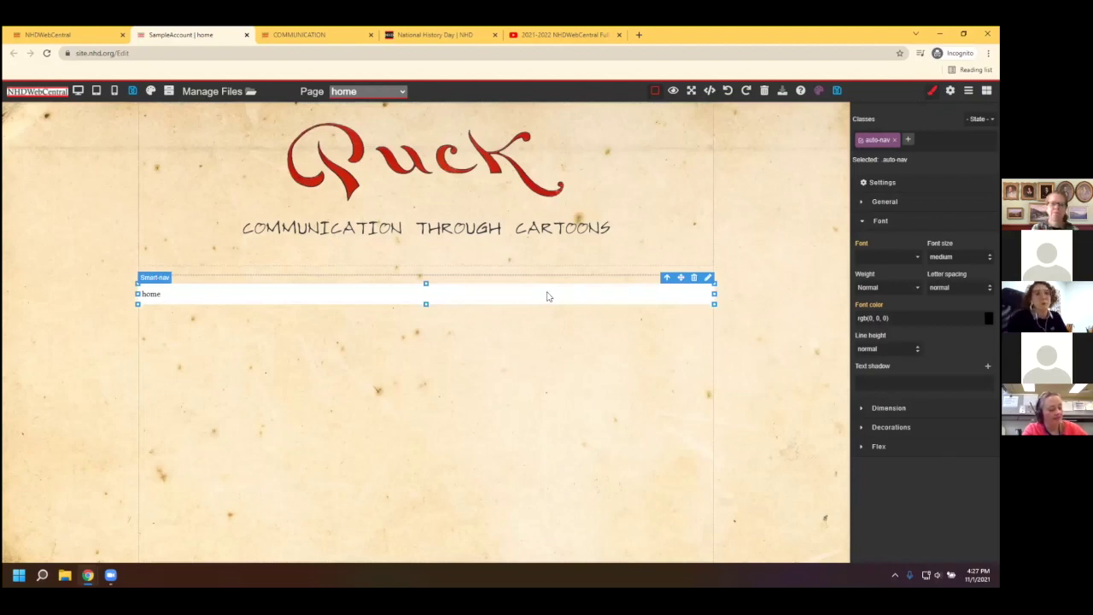
{"action": "key", "text": "ctrl+Tab"}
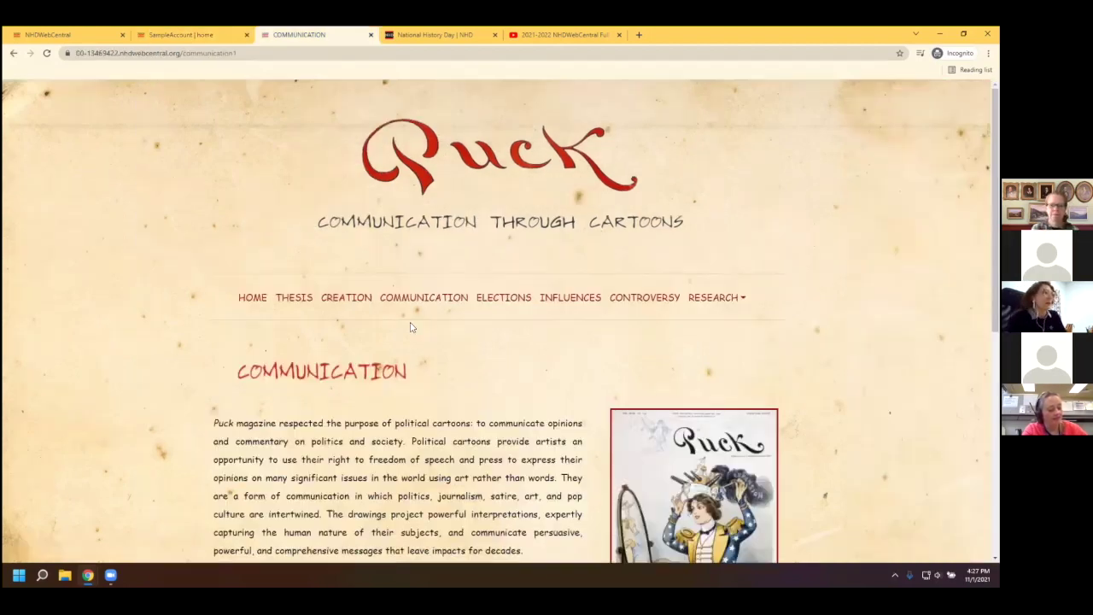
{"action": "left_click", "coordinate": [172, 34]}
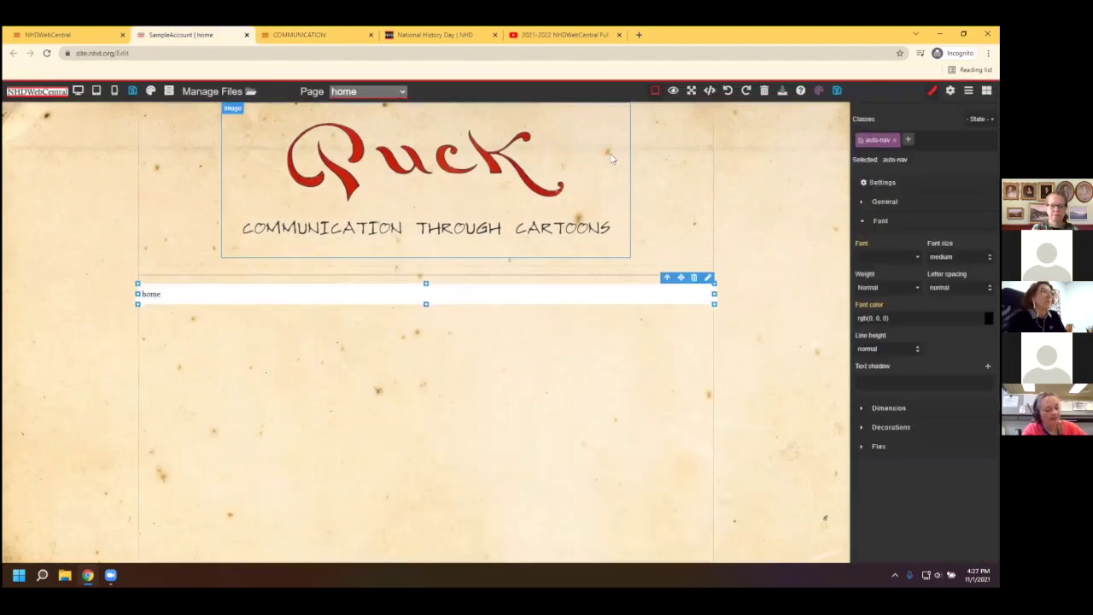
- Set Menu Background Color and Menu Item Color to Transparent in the site theme and save
{"action": "left_click", "coordinate": [813, 94]}
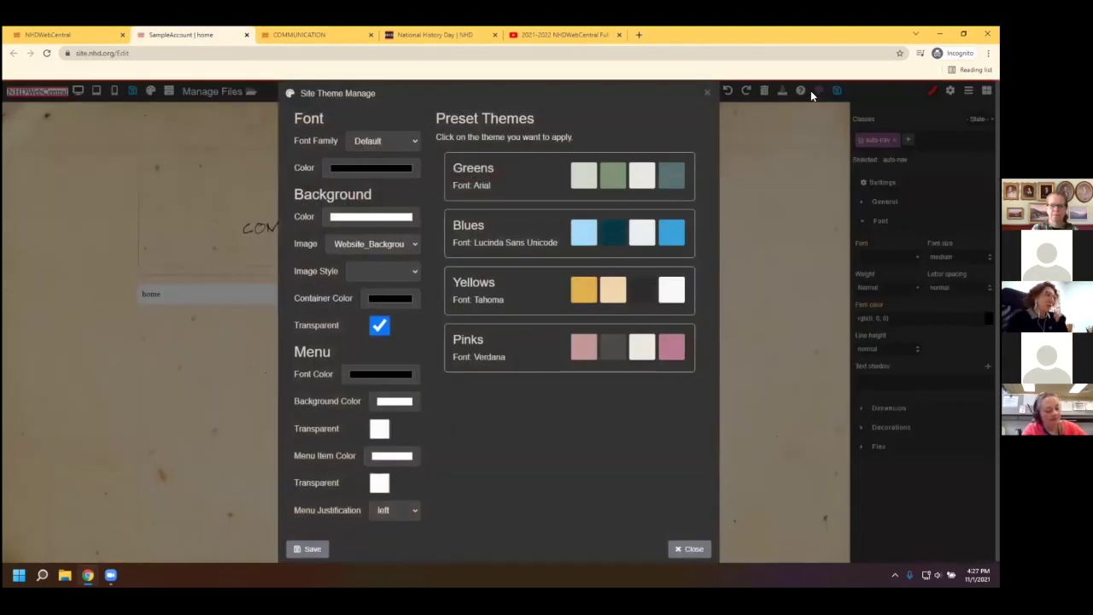
{"action": "left_click_drag", "start_coordinate": [297, 351], "coordinate": [342, 351]}
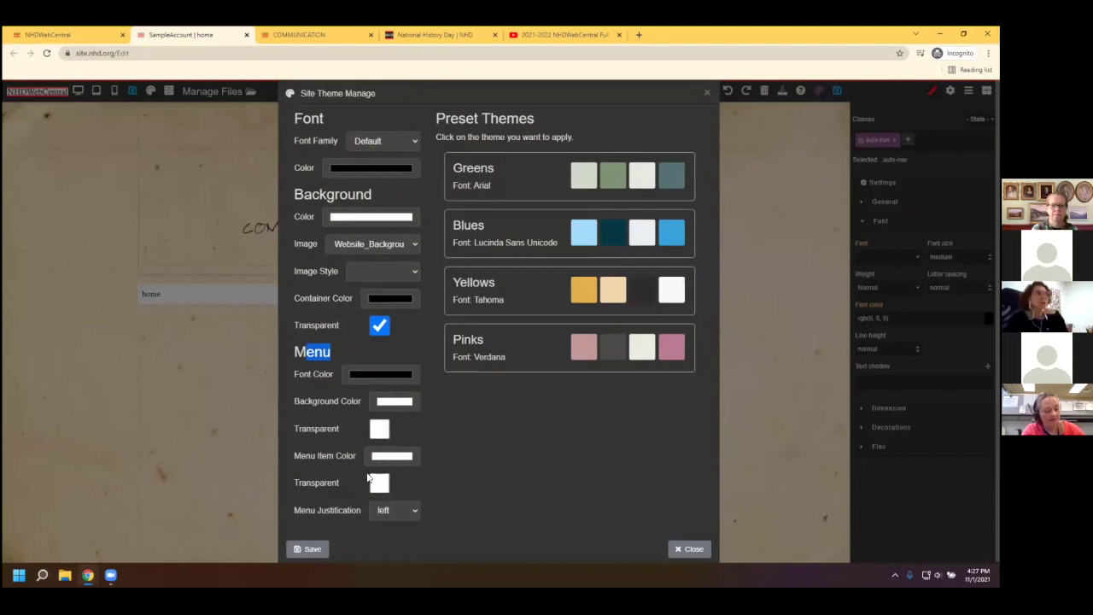
{"action": "left_click", "coordinate": [379, 428]}
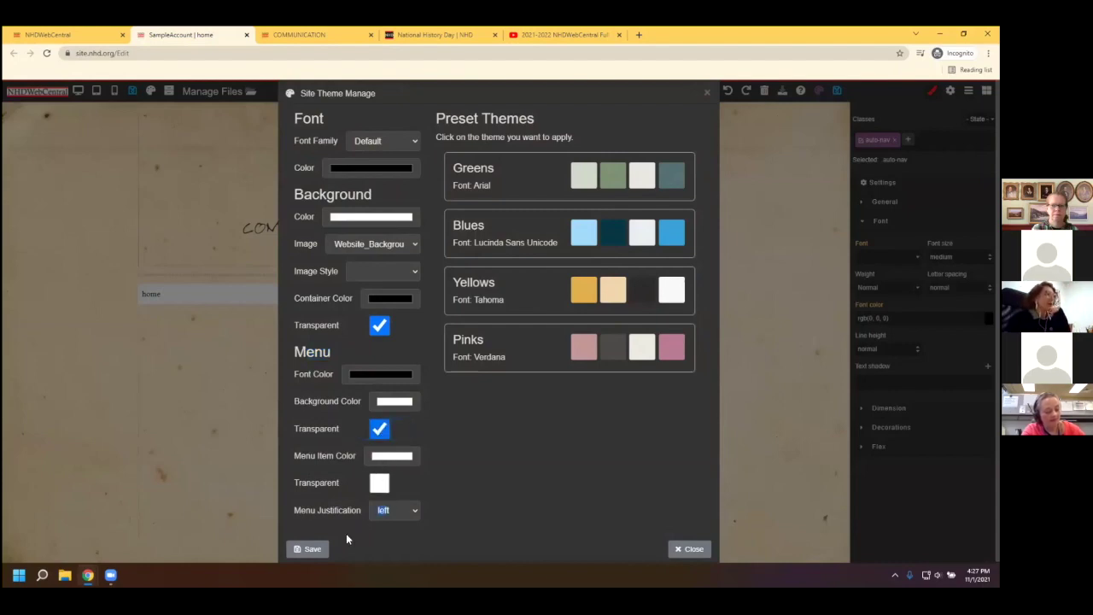
{"action": "left_click", "coordinate": [380, 483]}
{"action": "left_click", "coordinate": [309, 549]}
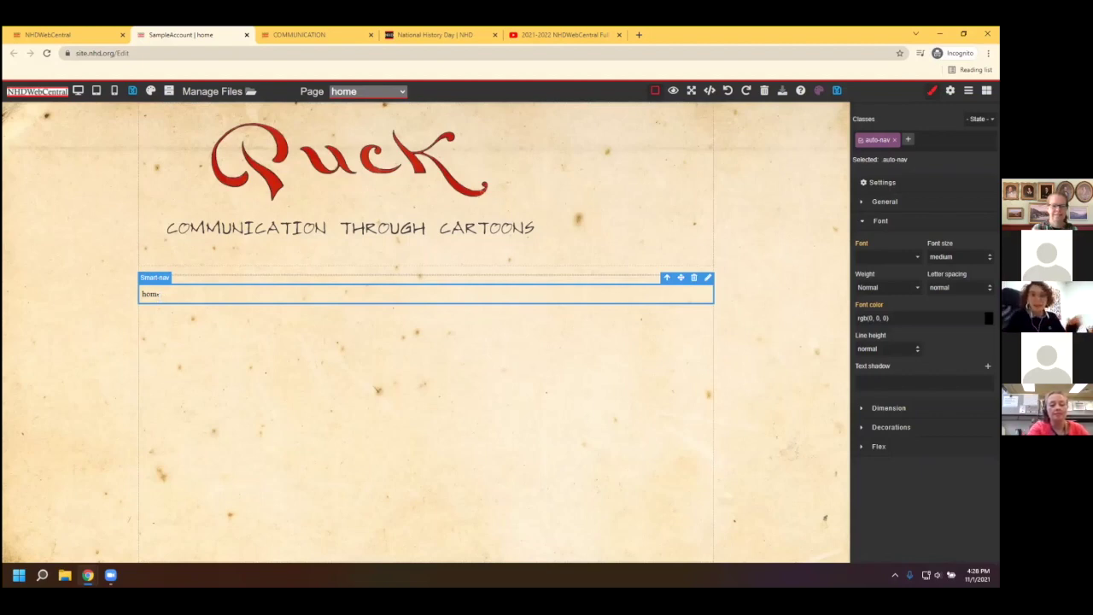
- Relabel the 'home' menu item as 'HOME' in the Nav Editor and save
{"action": "double_click", "coordinate": [154, 294]}
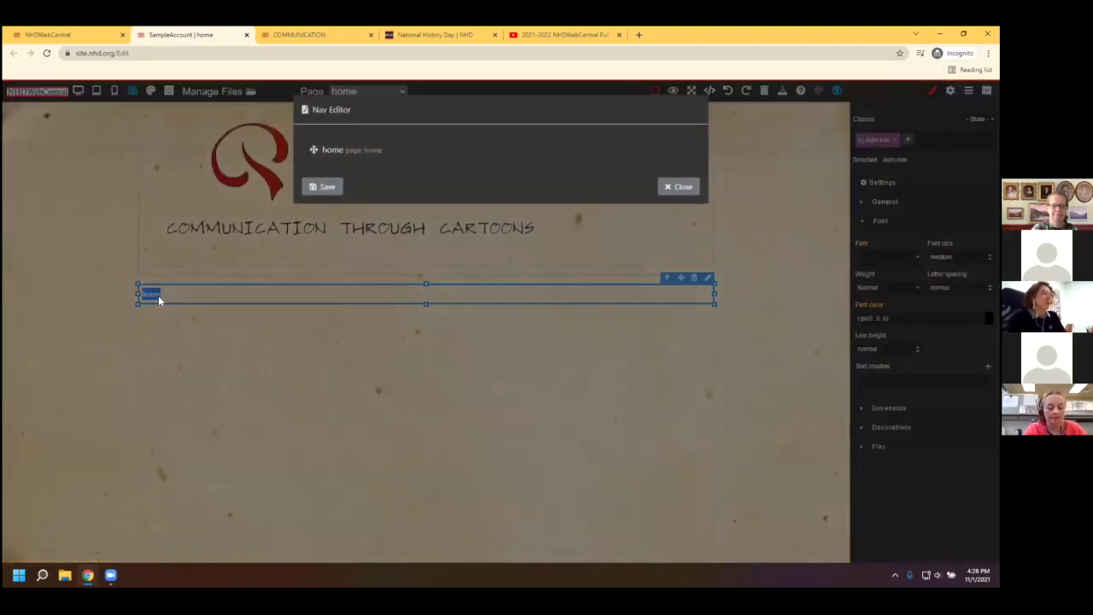
{"action": "left_click", "coordinate": [333, 149]}
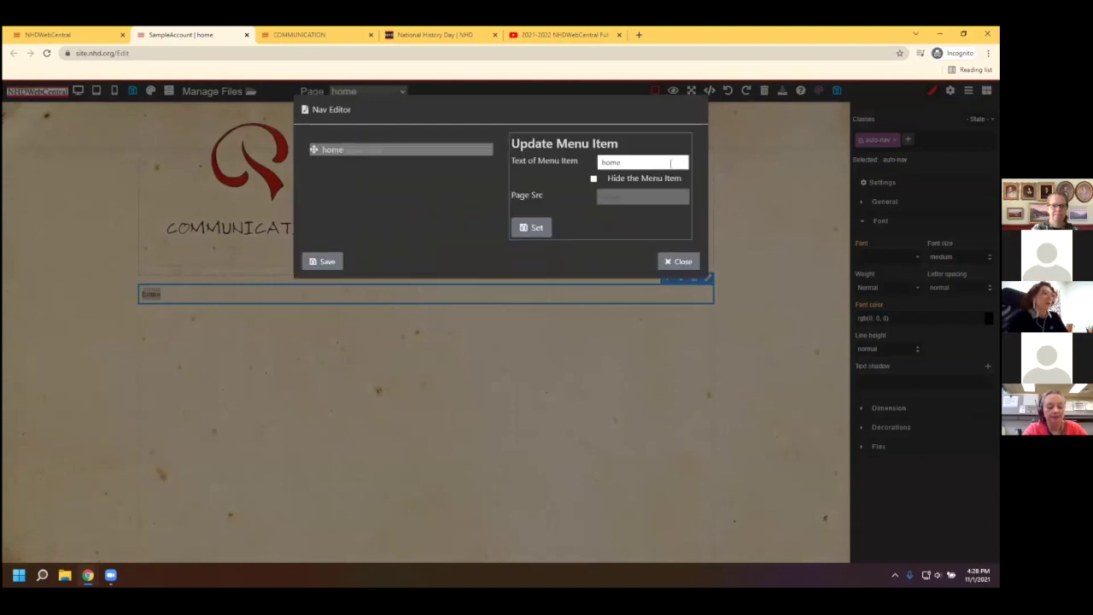
{"action": "double_click", "coordinate": [595, 162]}
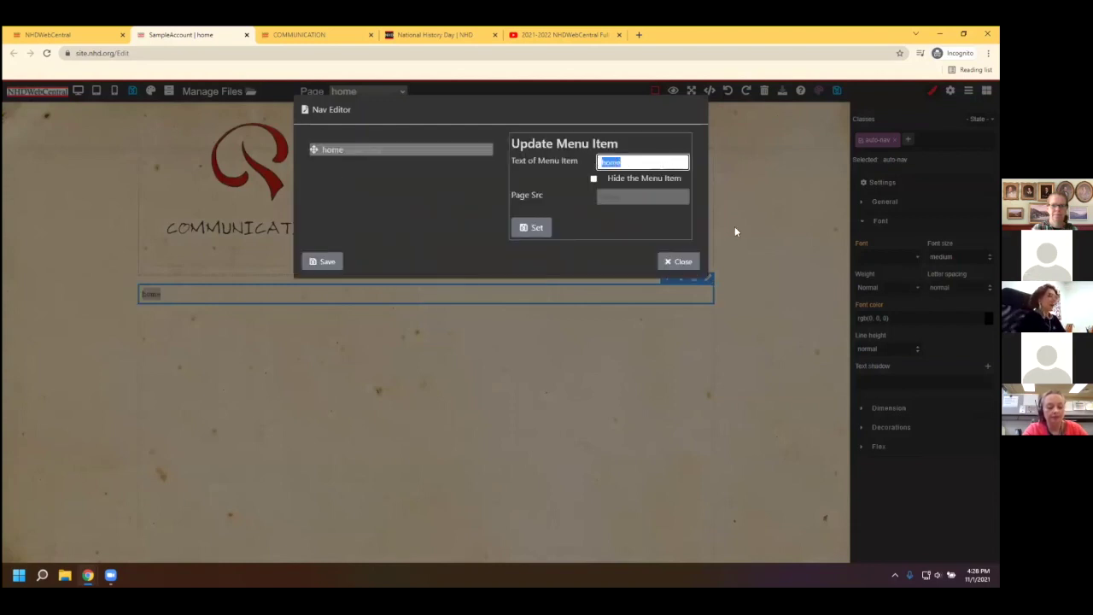
{"action": "type", "text": "HOME"}
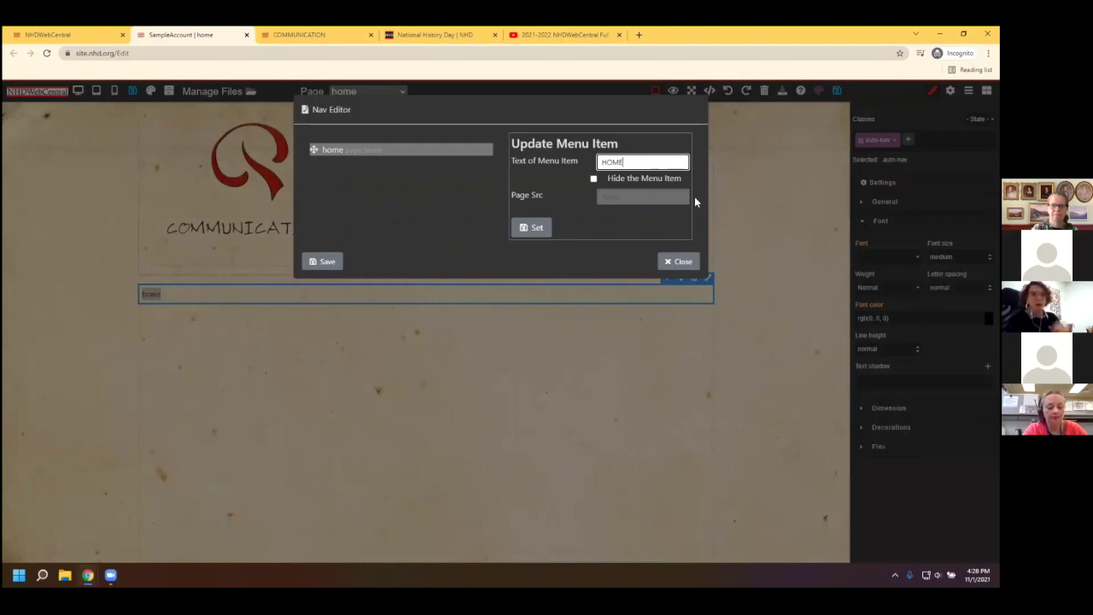
{"action": "left_click", "coordinate": [535, 228]}
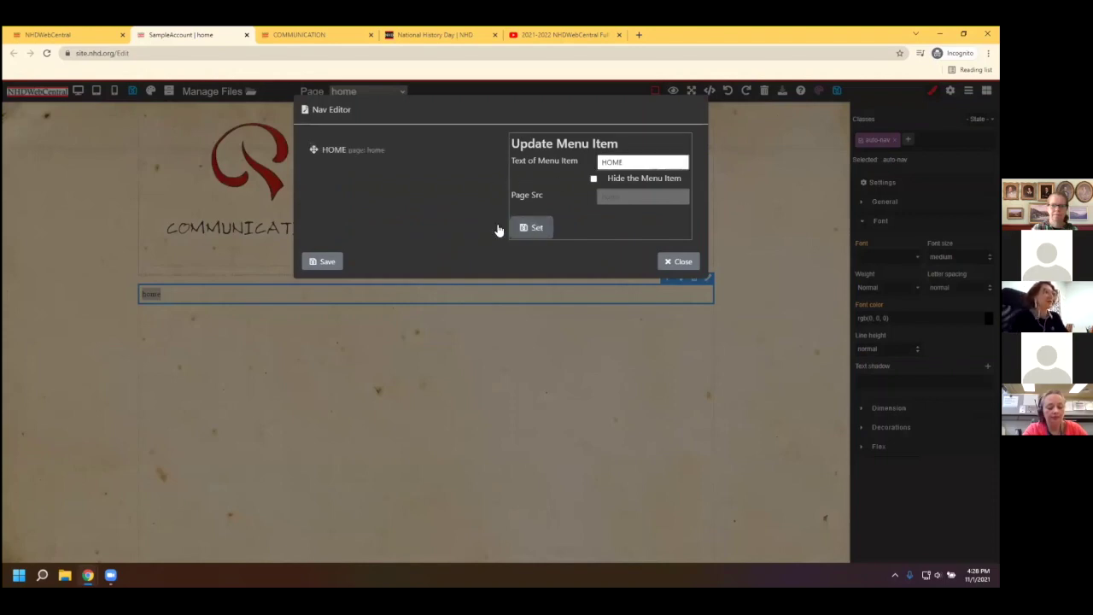
{"action": "left_click", "coordinate": [327, 261]}
{"action": "left_click", "coordinate": [688, 262]}
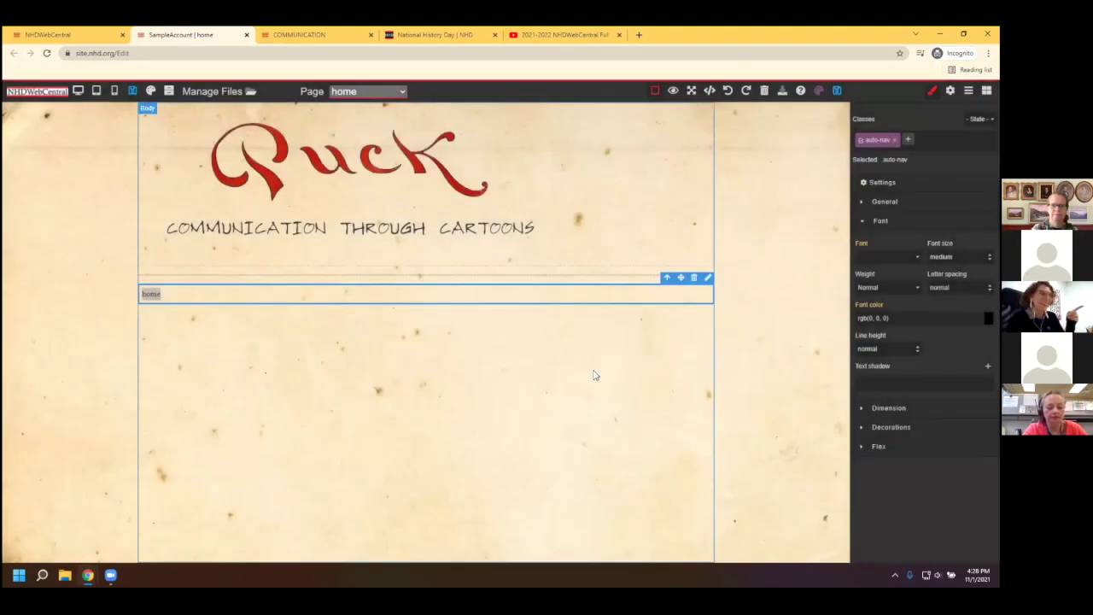
- Save the home page and add a Horizontal Rule below the HOME navigation link
{"action": "left_click", "coordinate": [838, 92]}
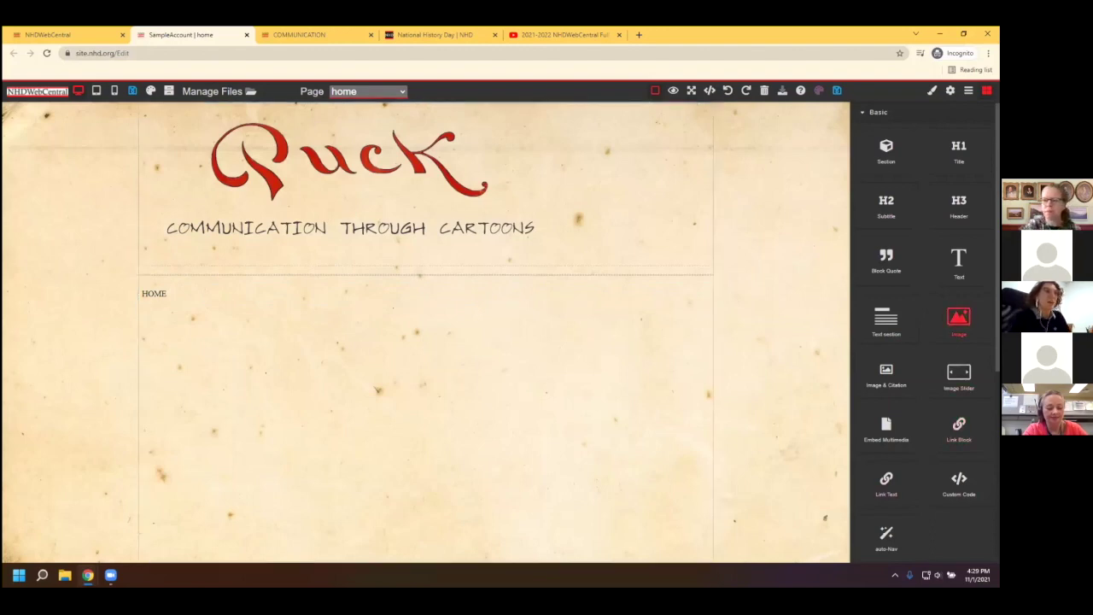
{"action": "scroll", "coordinate": [958, 320], "scroll_direction": "down", "scroll_amount": 2}
{"action": "scroll", "coordinate": [927, 341], "scroll_direction": "down", "scroll_amount": 2}
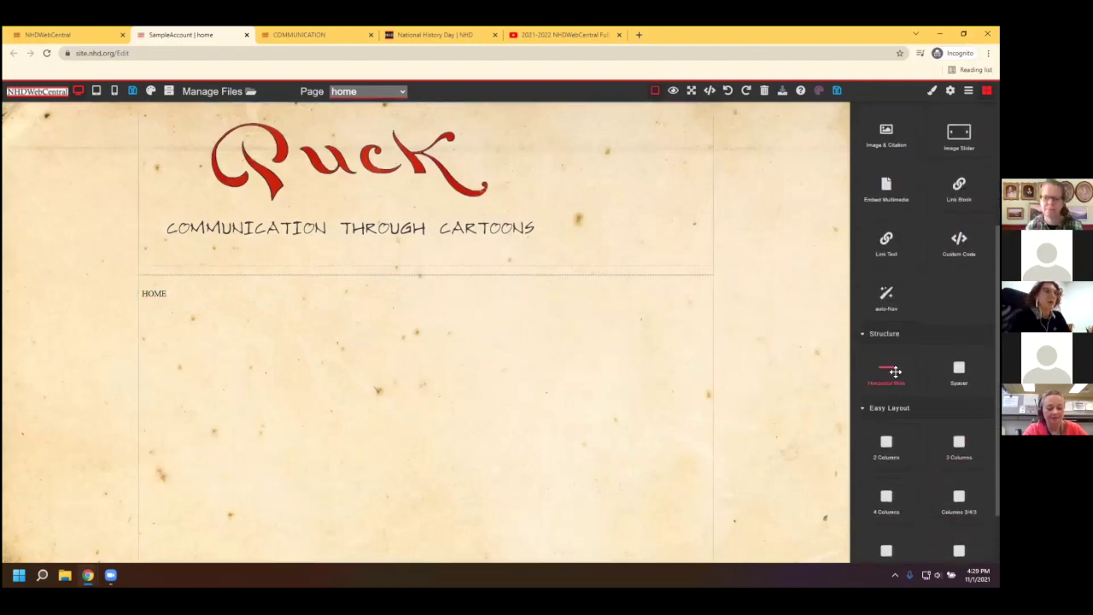
{"action": "left_click_drag", "start_coordinate": [887, 367], "coordinate": [390, 315]}
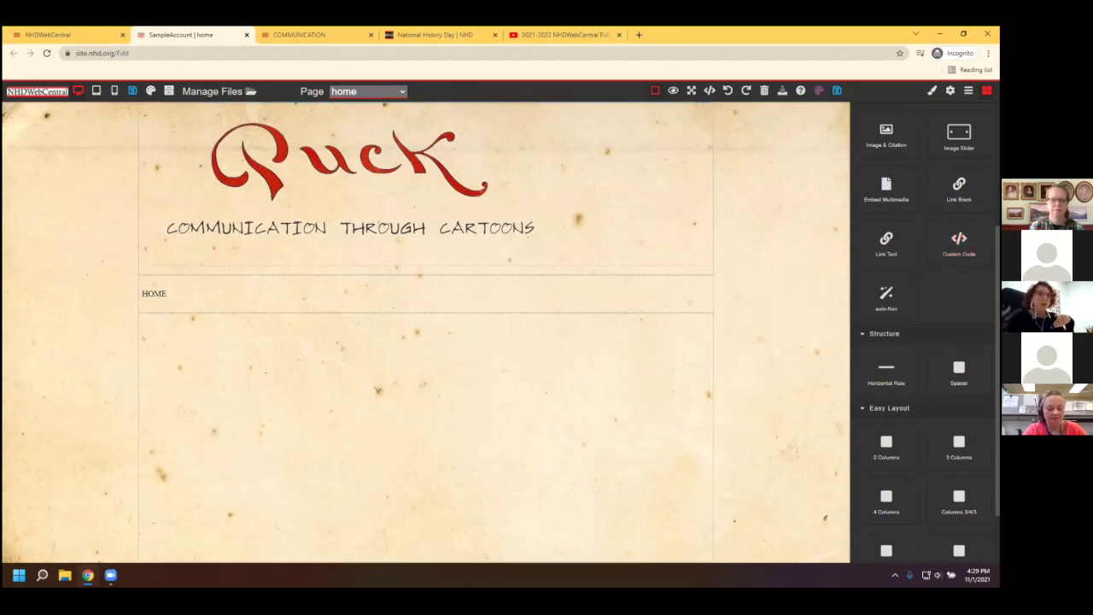
{"action": "scroll", "coordinate": [959, 273], "scroll_direction": "up", "scroll_amount": 3}
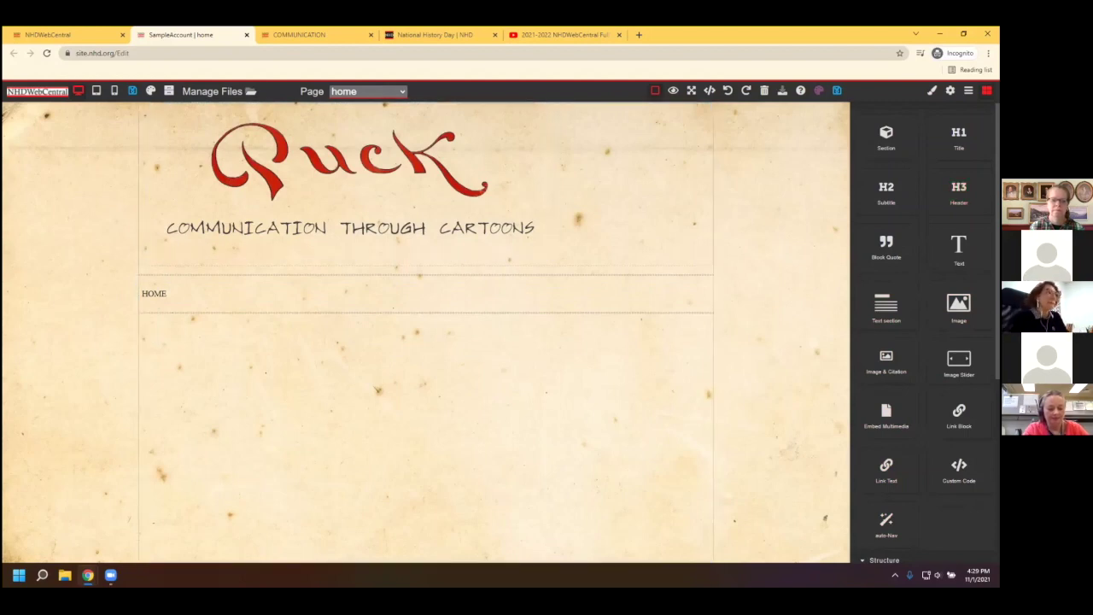
{"action": "scroll", "coordinate": [958, 192], "scroll_direction": "down", "scroll_amount": 2}
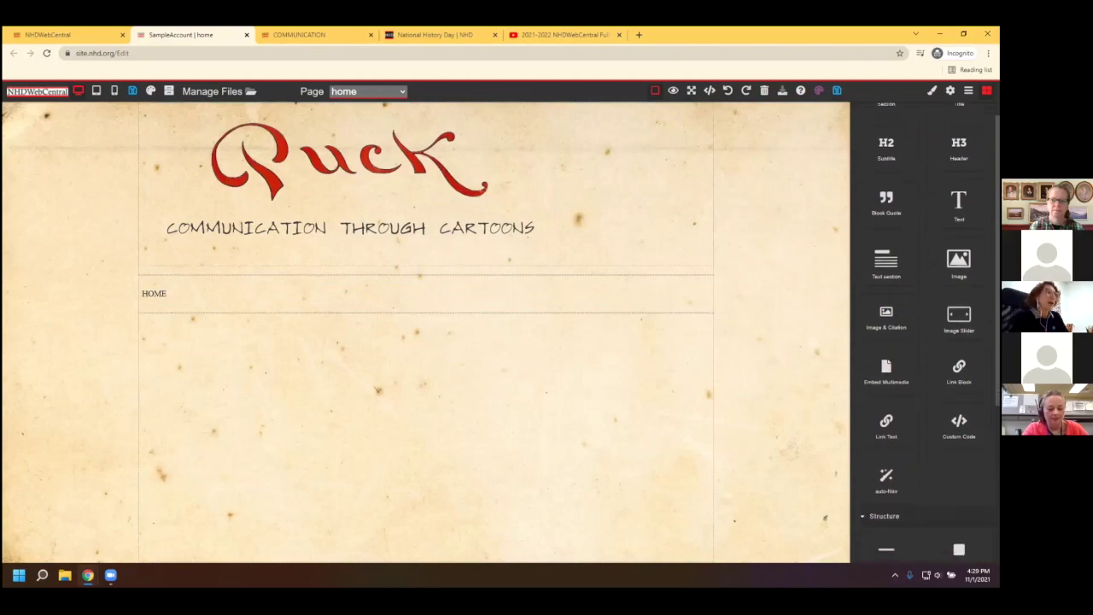
{"action": "left_click", "coordinate": [299, 34]}
{"action": "left_click", "coordinate": [255, 299]}
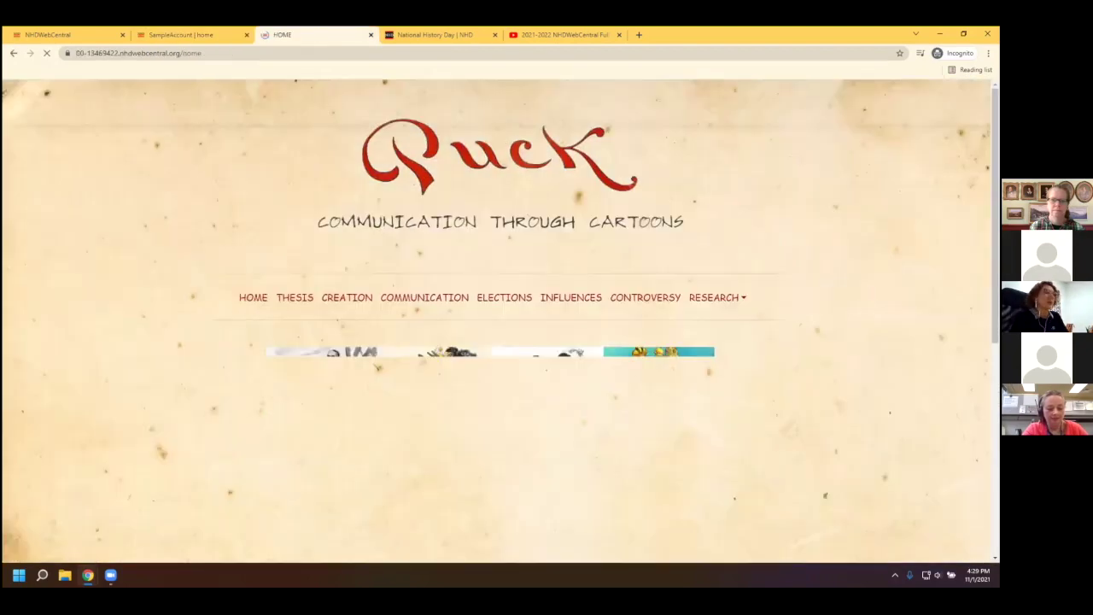
{"action": "scroll", "coordinate": [499, 321], "scroll_direction": "down", "scroll_amount": 3}
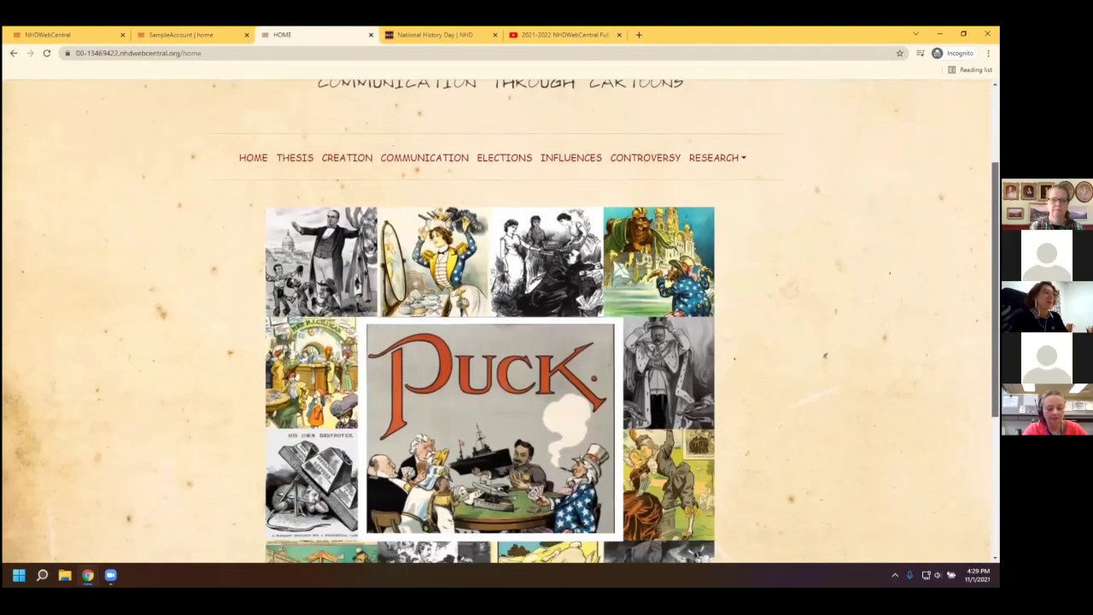
{"action": "scroll", "coordinate": [499, 321], "scroll_direction": "down", "scroll_amount": 2}
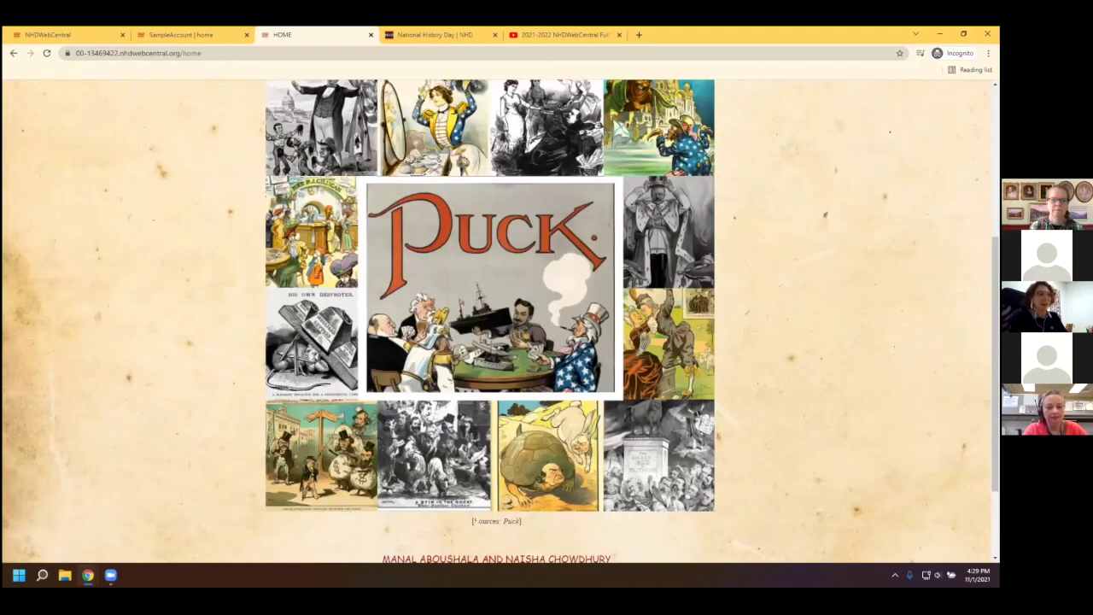
{"action": "left_click_drag", "start_coordinate": [522, 521], "coordinate": [467, 522]}
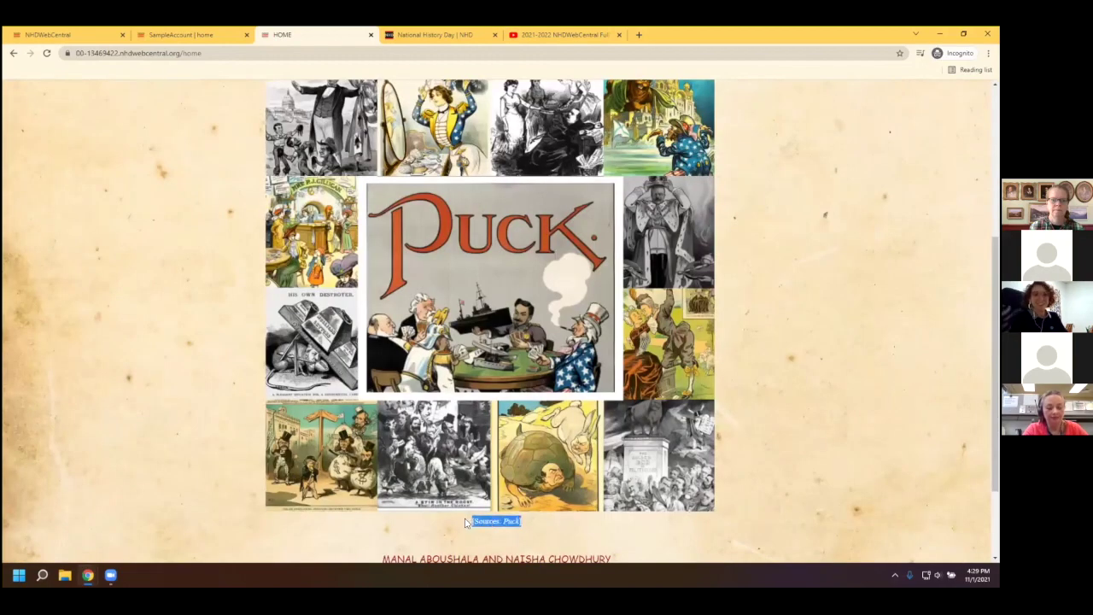
{"action": "left_click", "coordinate": [471, 35]}
{"action": "left_click", "coordinate": [196, 34]}
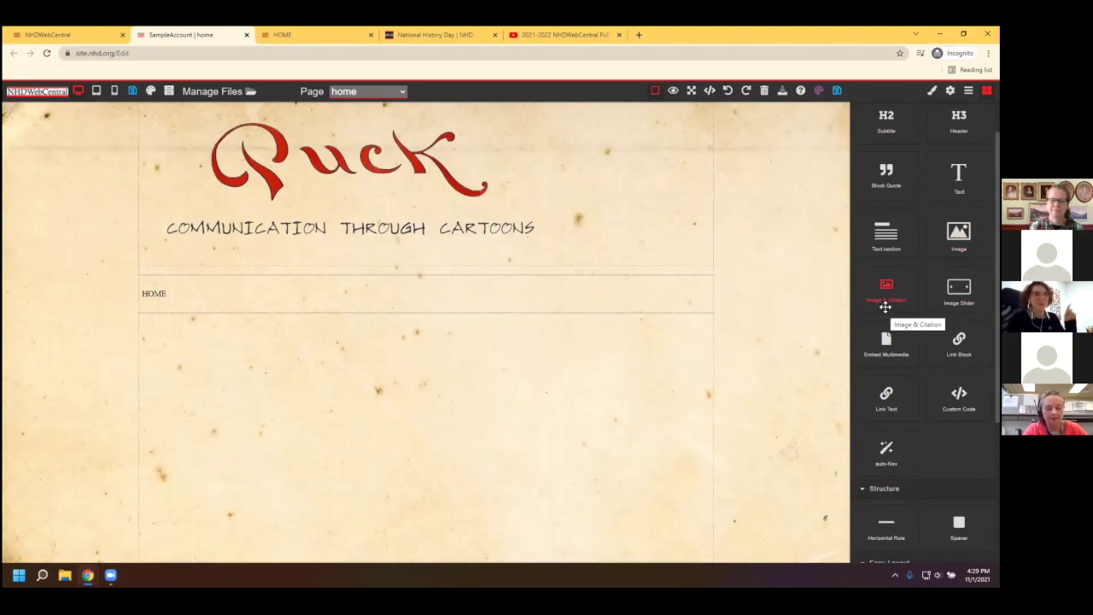
- Add an image-with-citation block below the HOME link and open its image chooser
{"action": "left_click_drag", "start_coordinate": [886, 306], "coordinate": [405, 341]}
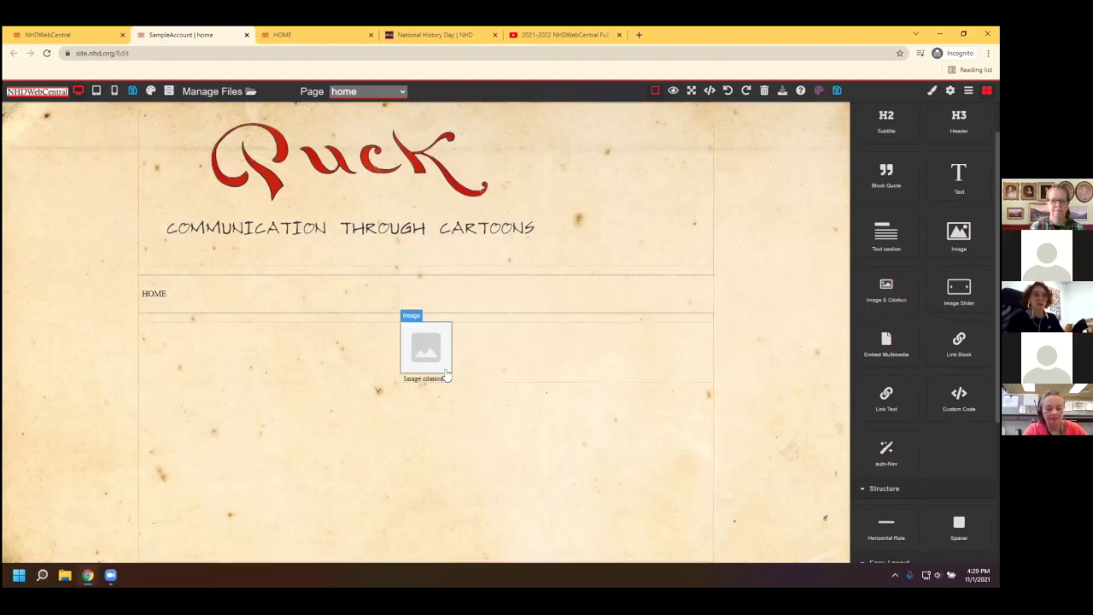
{"action": "left_click", "coordinate": [438, 357]}
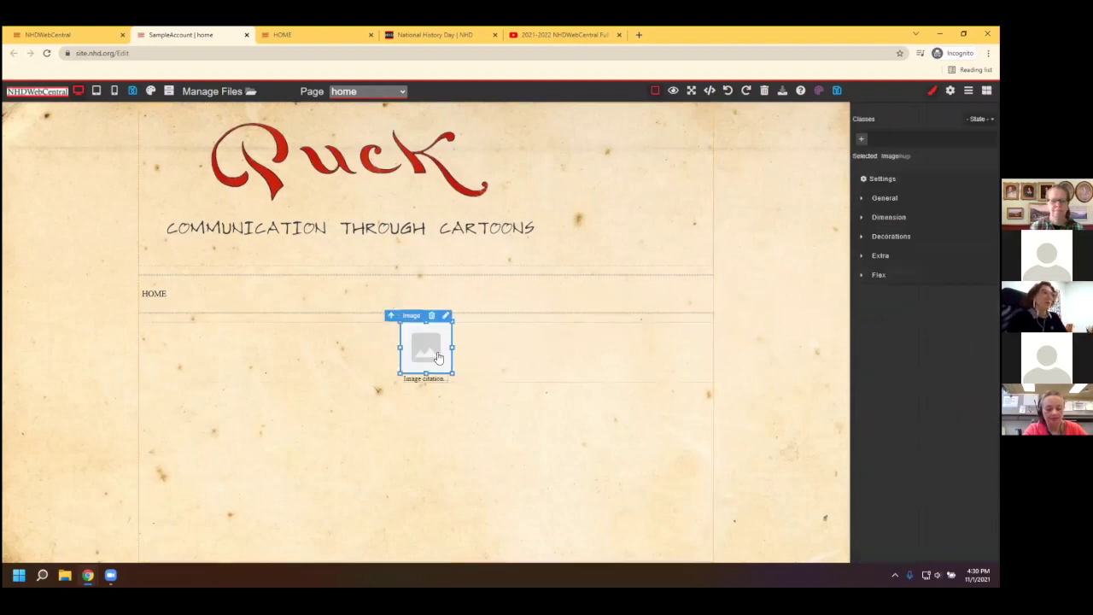
{"action": "double_click", "coordinate": [437, 357]}
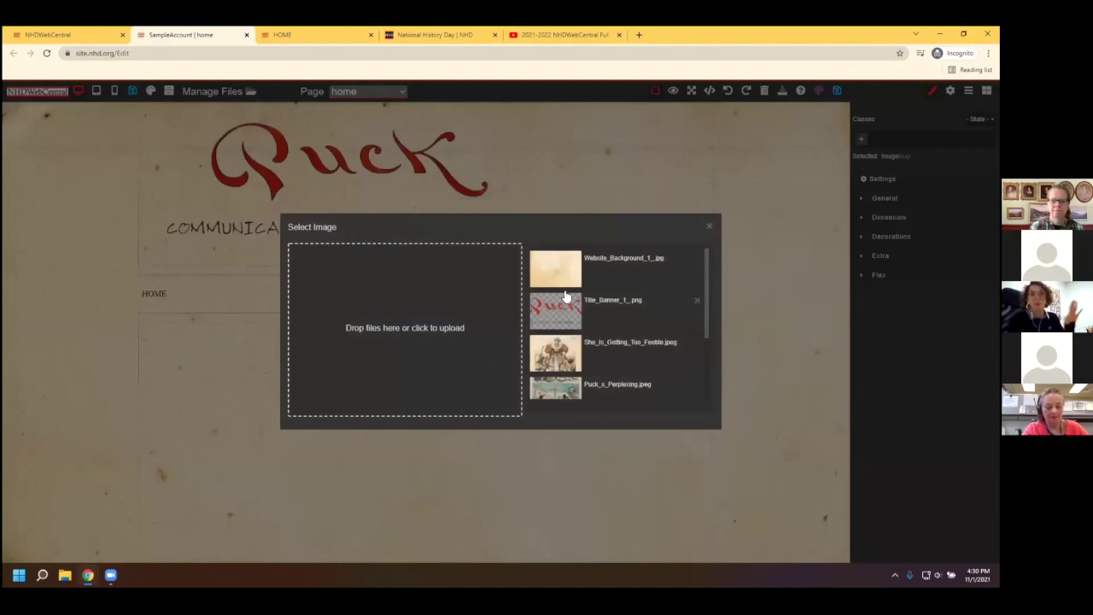
- Insert Puck_Home_Page_Image_1_.png from the asset list into the image placeholder
{"action": "left_click", "coordinate": [410, 327]}
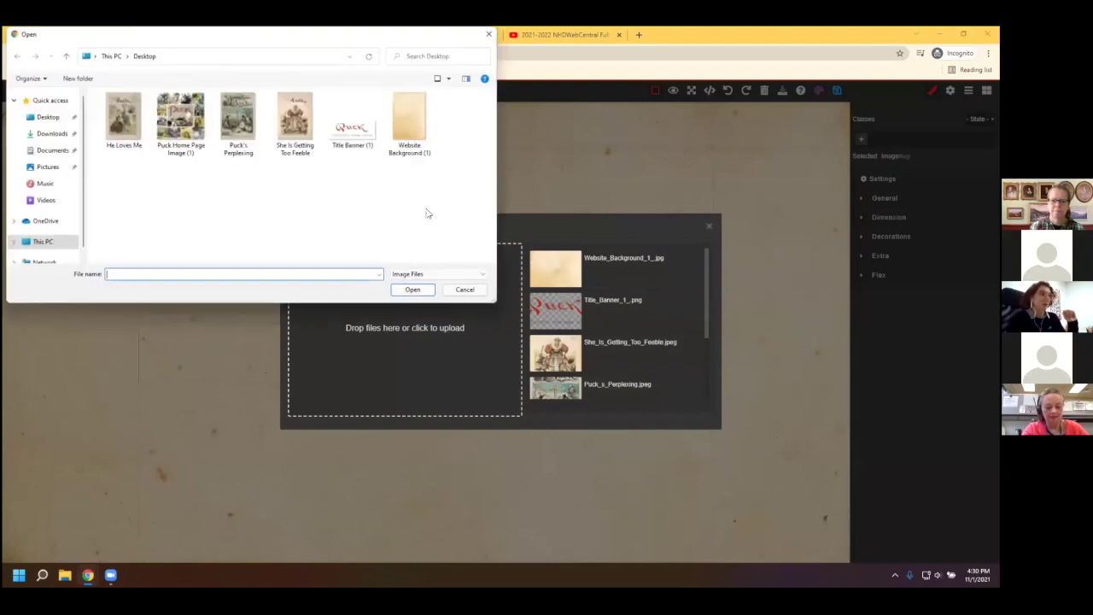
{"action": "left_click", "coordinate": [464, 290]}
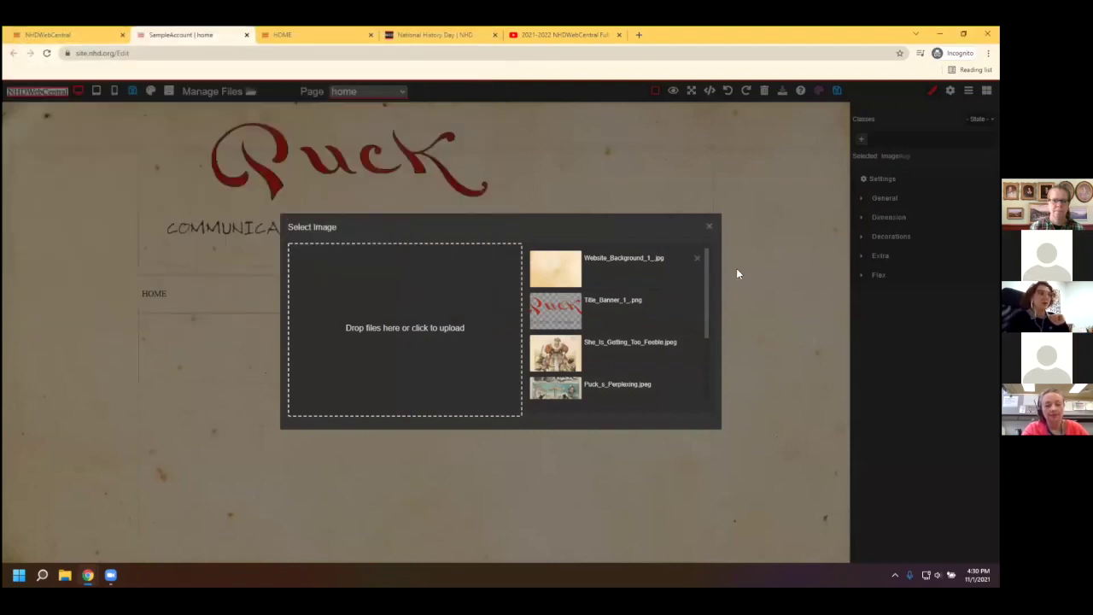
{"action": "left_click_drag", "start_coordinate": [707, 265], "coordinate": [702, 328]}
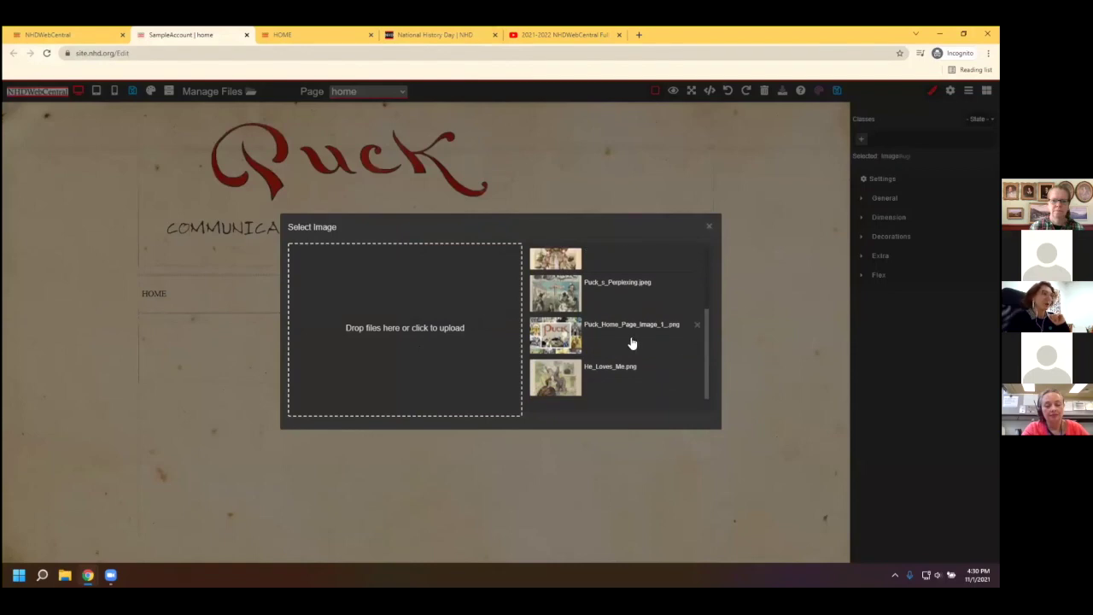
{"action": "left_click", "coordinate": [625, 336]}
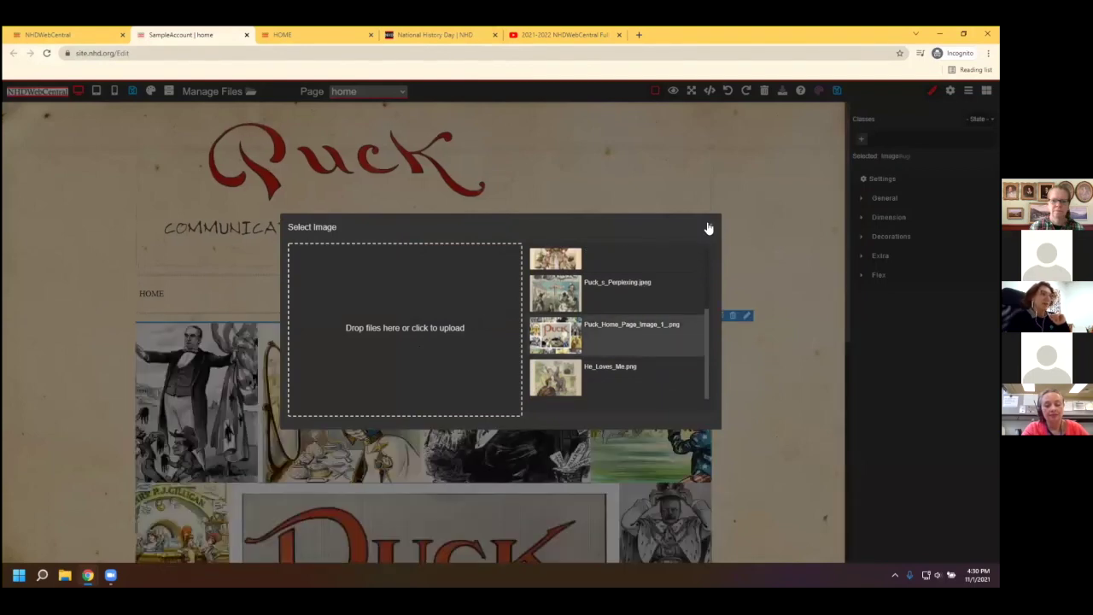
{"action": "left_click", "coordinate": [803, 277]}
{"action": "scroll", "coordinate": [835, 337], "scroll_direction": "down", "scroll_amount": 3}
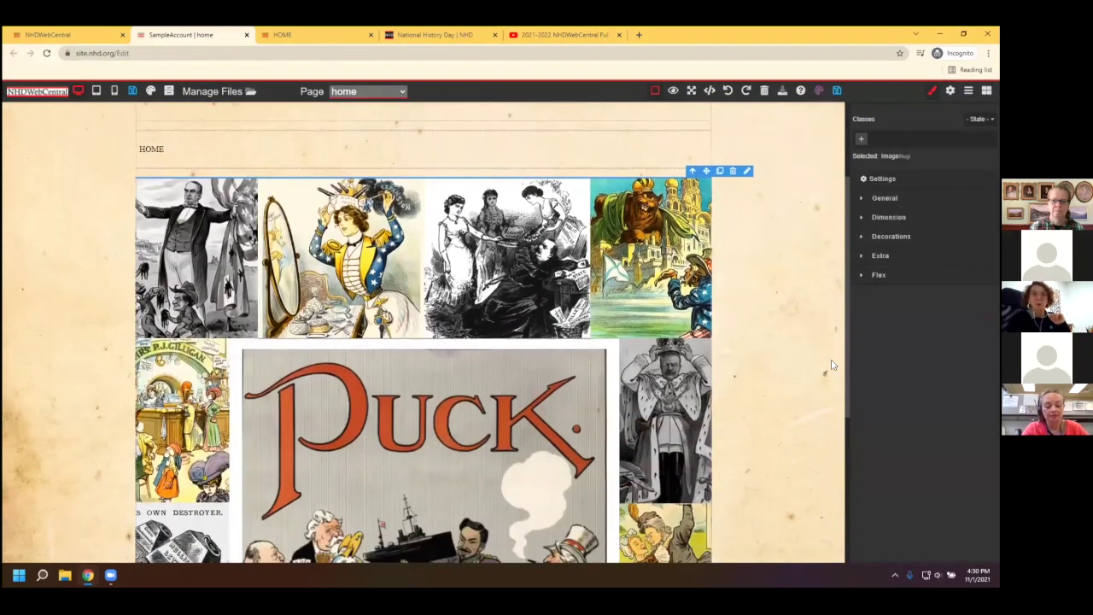
{"action": "scroll", "coordinate": [821, 379], "scroll_direction": "up", "scroll_amount": 1}
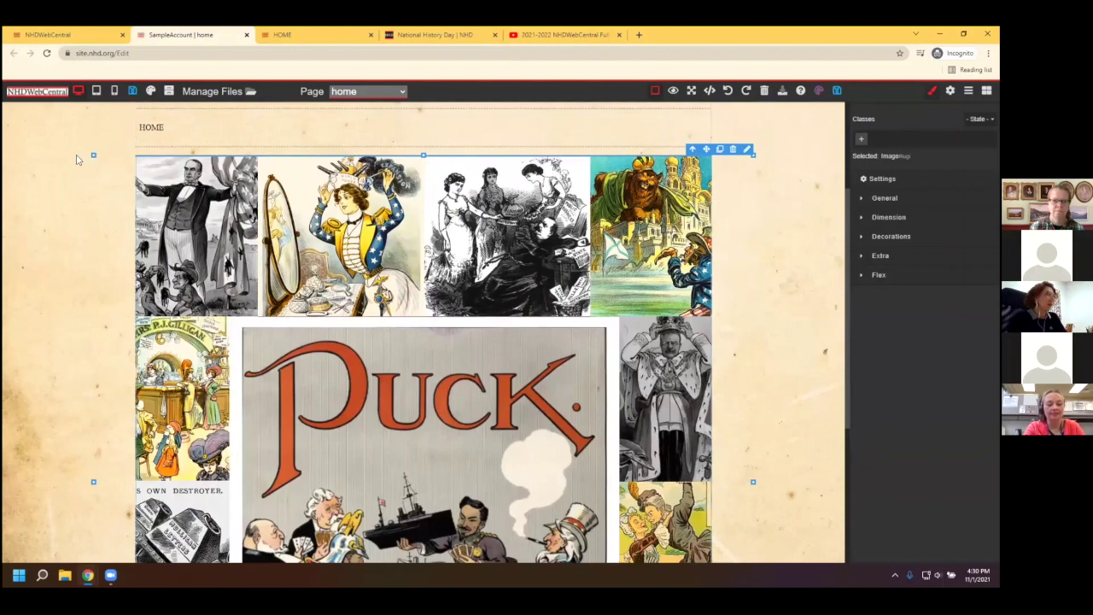
- Resize the collage smaller in two passes so the full four-row grid shows, centred
{"action": "left_click_drag", "start_coordinate": [753, 155], "coordinate": [706, 152]}
{"action": "left_click_drag", "start_coordinate": [142, 155], "coordinate": [346, 237]}
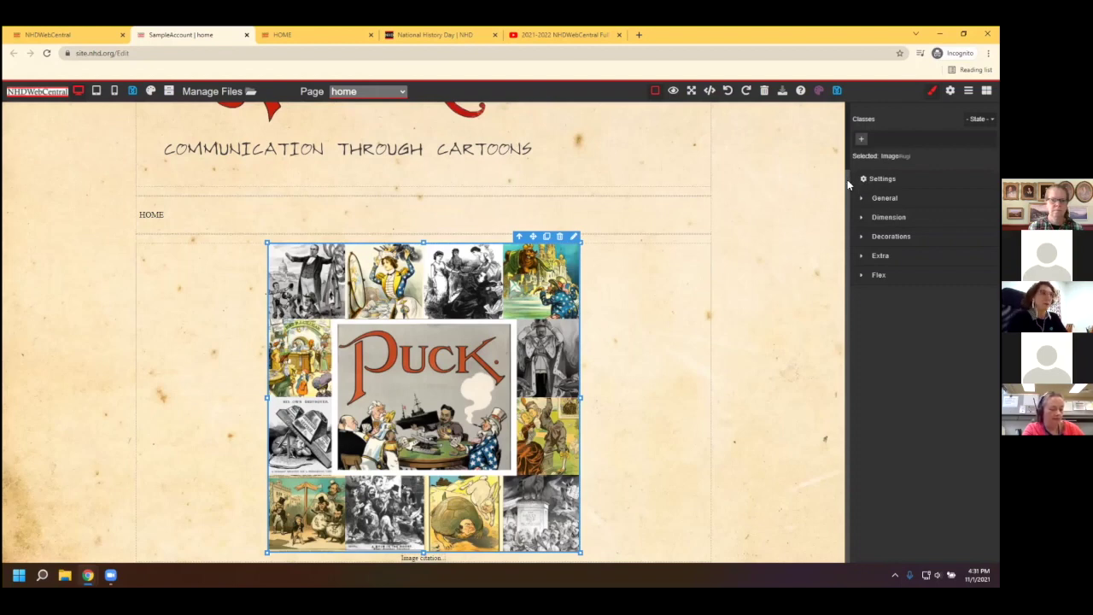
- Replace the collage's placeholder citation text with 'Source: Puck'
{"action": "left_click", "coordinate": [431, 559]}
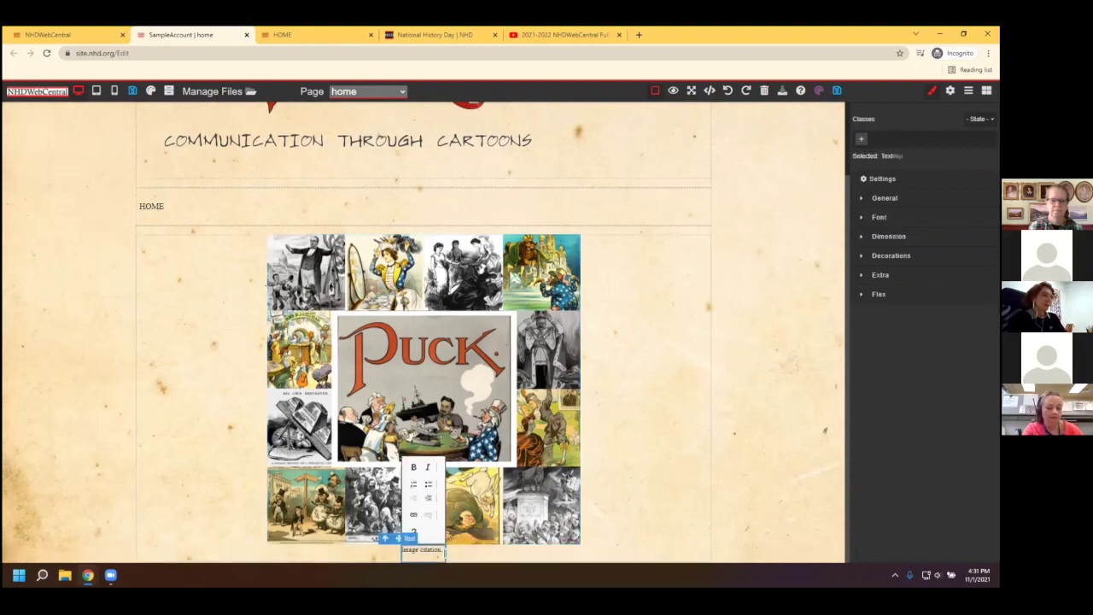
{"action": "left_click_drag", "start_coordinate": [444, 550], "coordinate": [402, 550]}
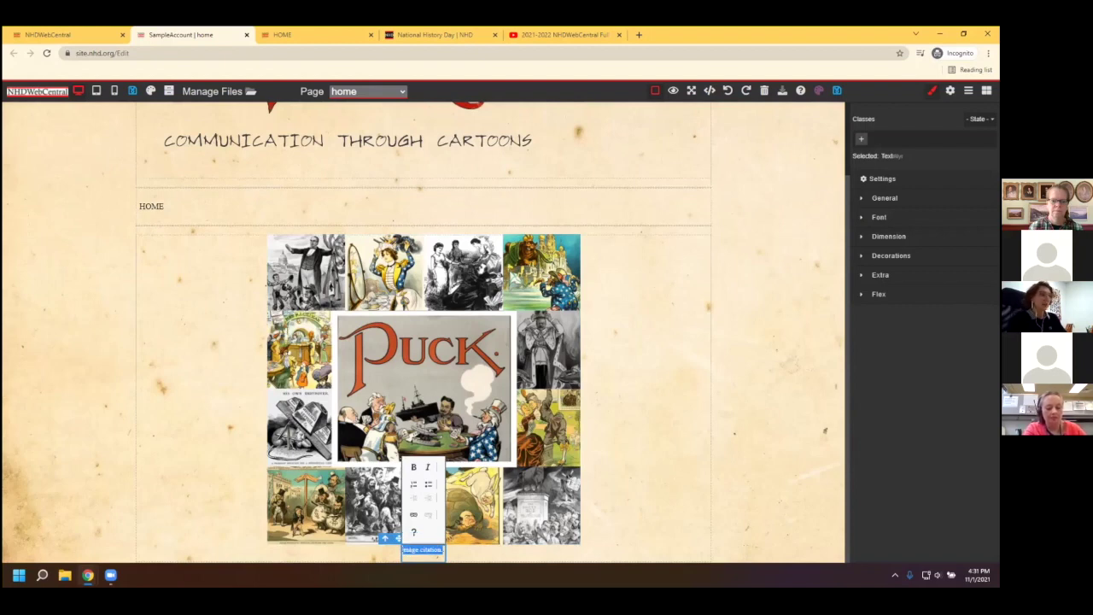
{"action": "key", "text": "BackSpace"}
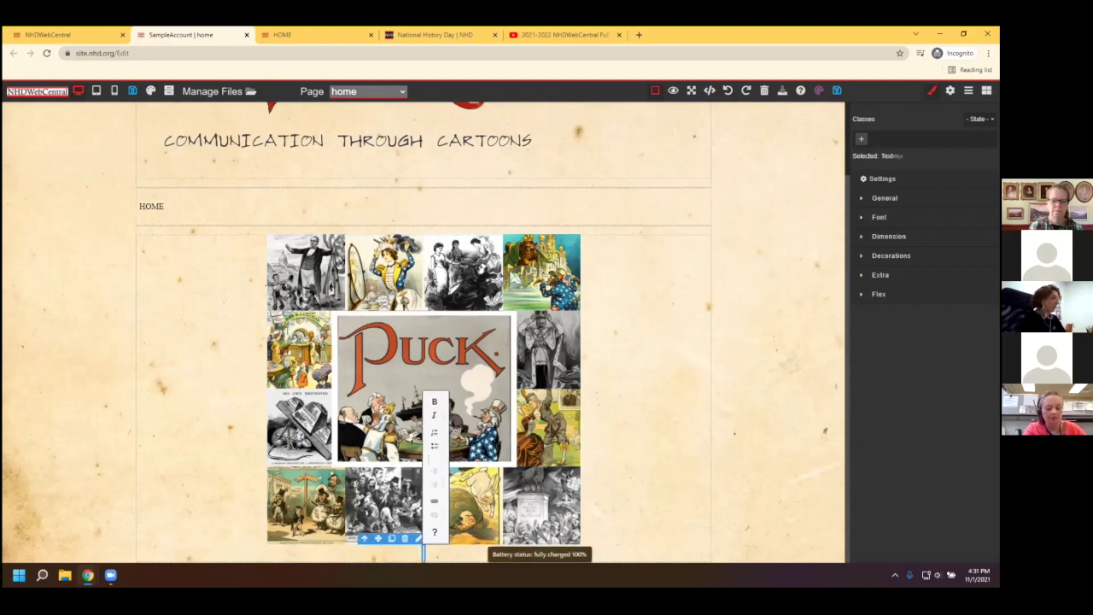
{"action": "type", "text": "Source: Pu"}
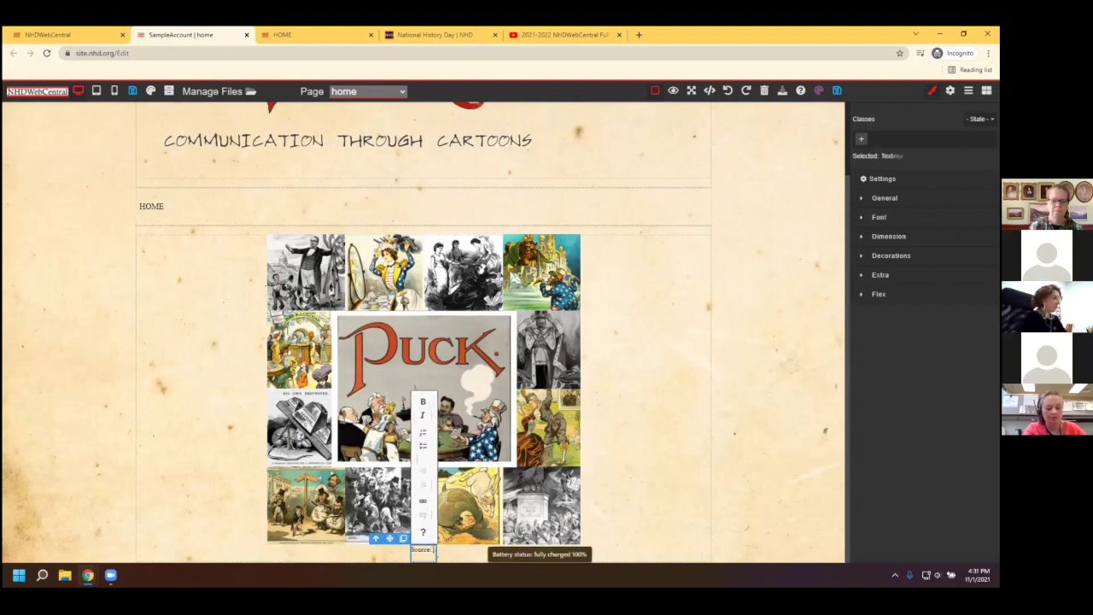
{"action": "type", "text": "ck"}
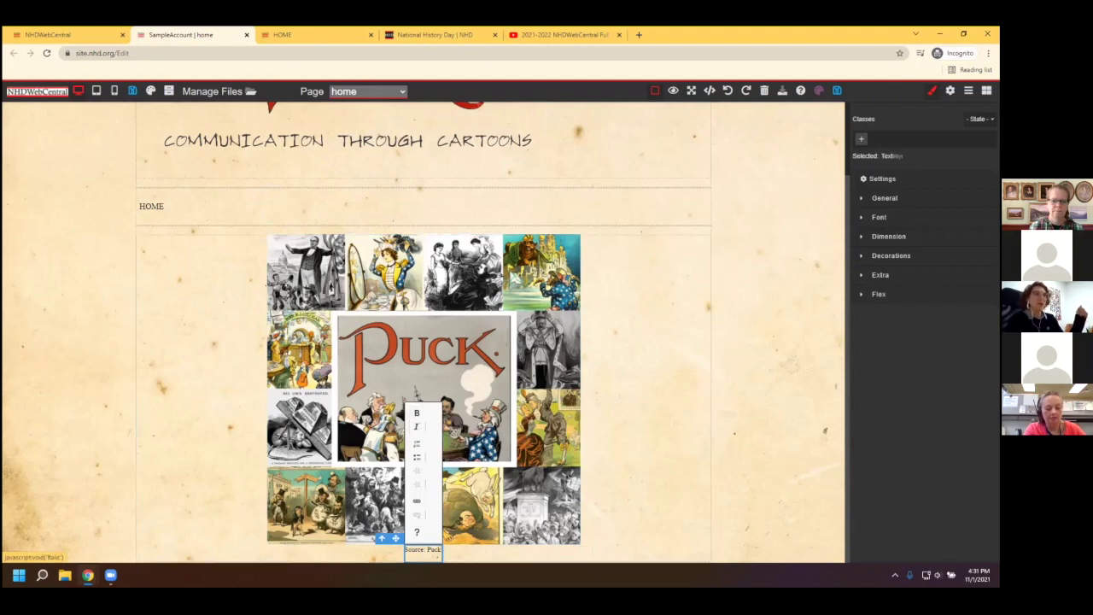
{"action": "left_click", "coordinate": [879, 217]}
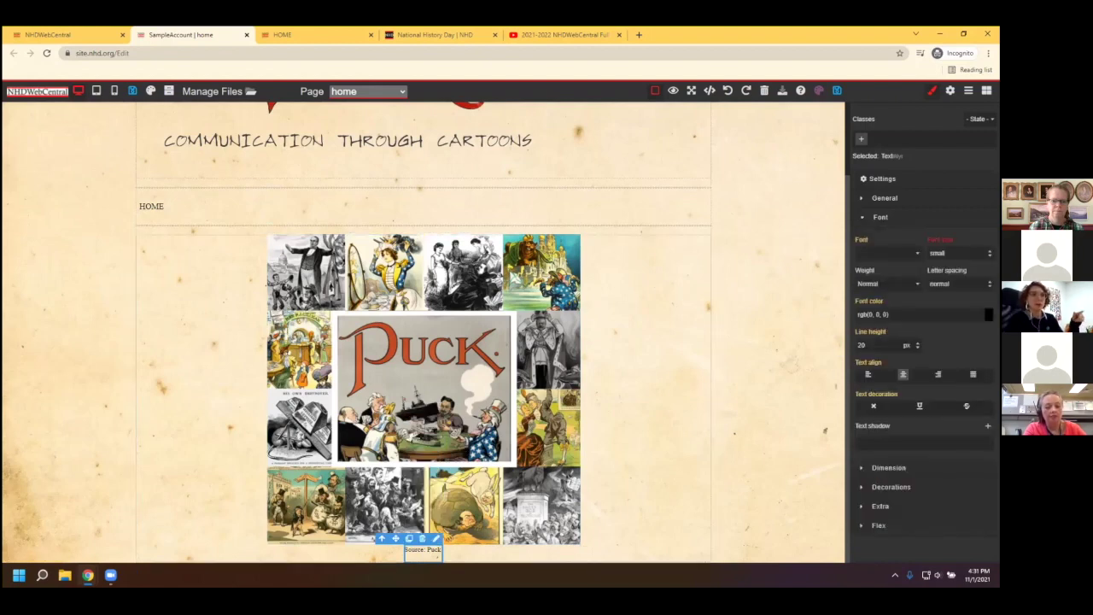
{"action": "left_click", "coordinate": [878, 217]}
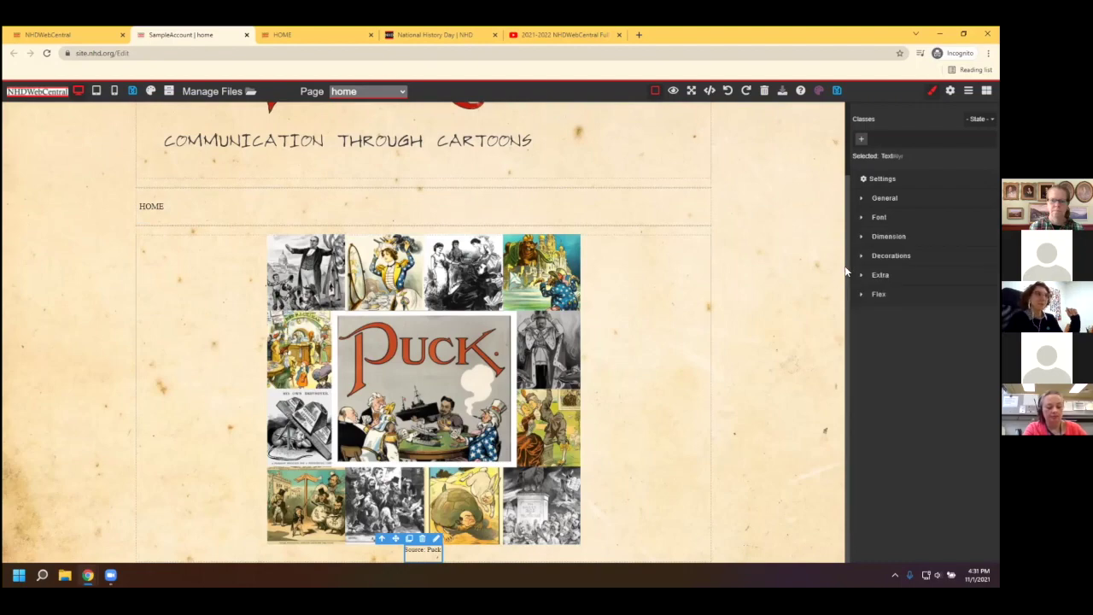
- Save the home page, then select the author and word-count lines on the published Puck home page
{"action": "left_click", "coordinate": [836, 90]}
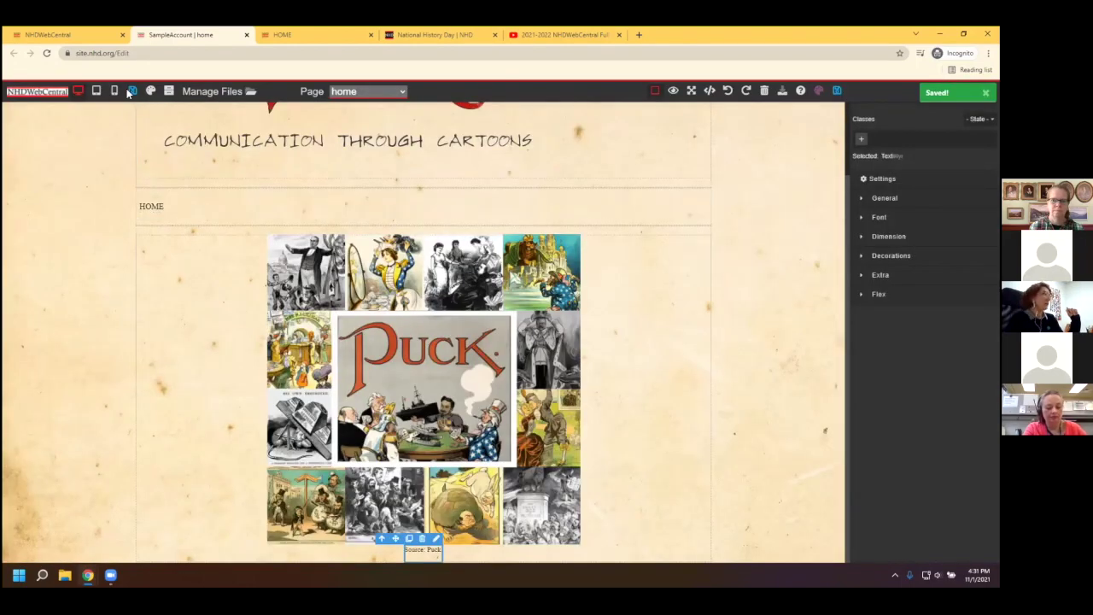
{"action": "left_click", "coordinate": [46, 53]}
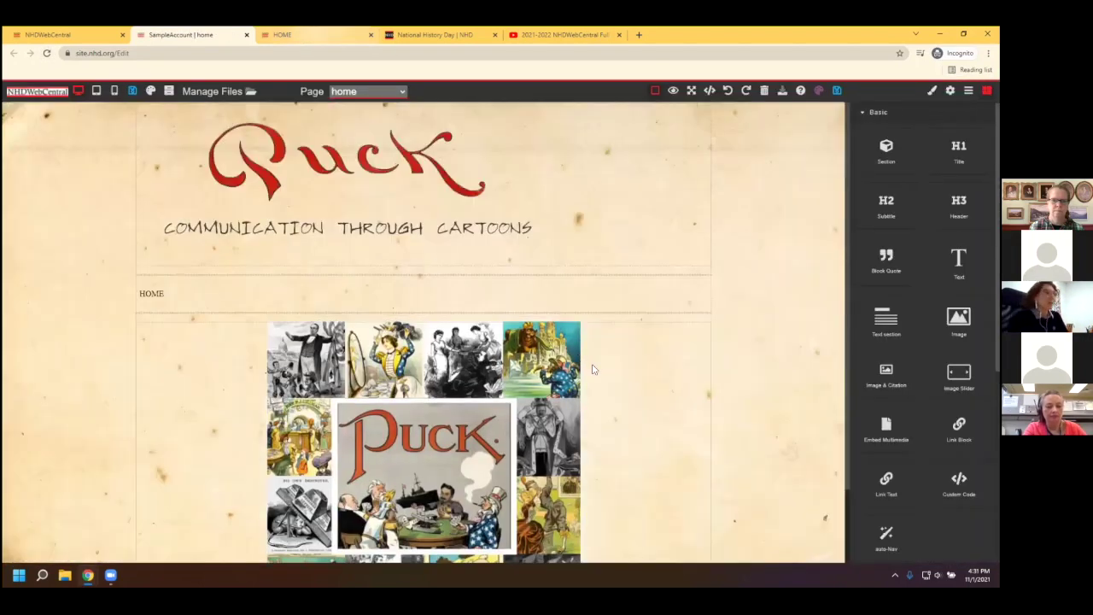
{"action": "left_click", "coordinate": [312, 34]}
{"action": "scroll", "coordinate": [377, 448], "scroll_direction": "down", "scroll_amount": 2}
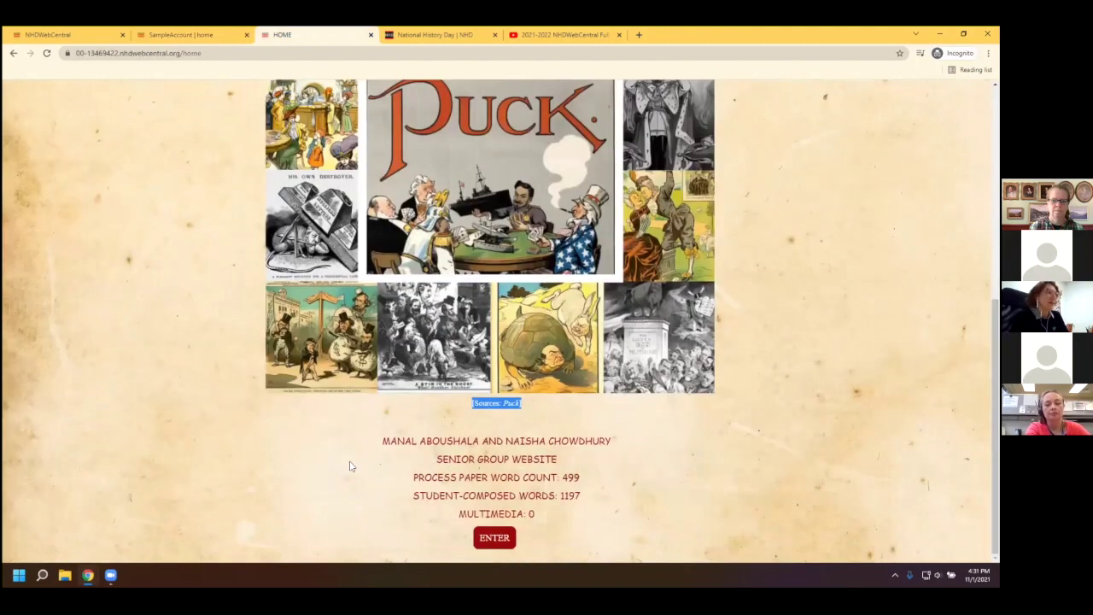
{"action": "left_click_drag", "start_coordinate": [376, 444], "coordinate": [568, 510]}
{"action": "key", "text": "ctrl+c"}
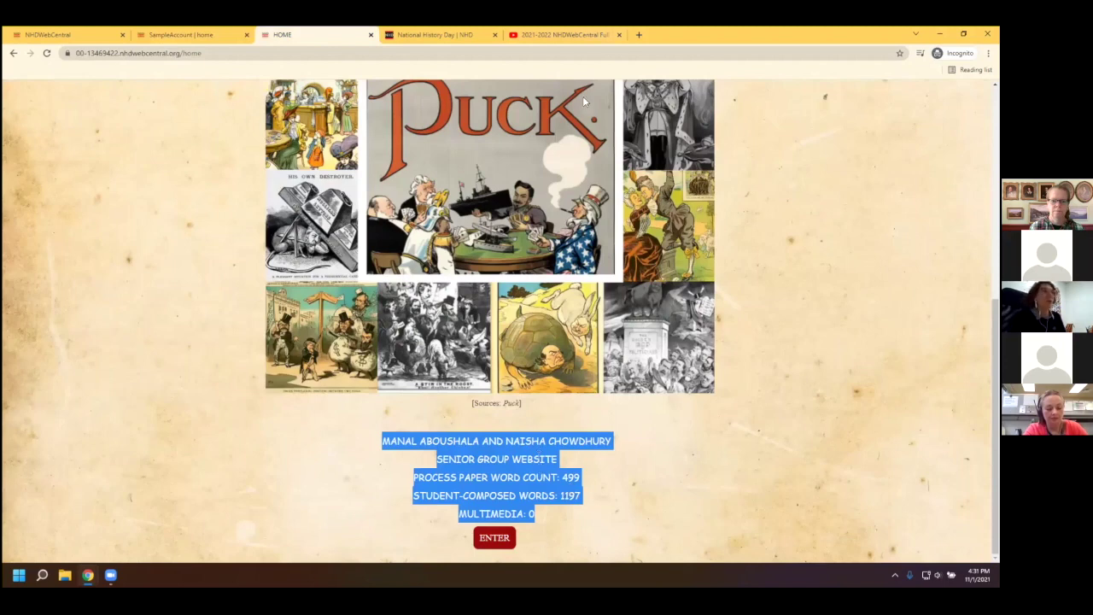
{"action": "left_click", "coordinate": [181, 34]}
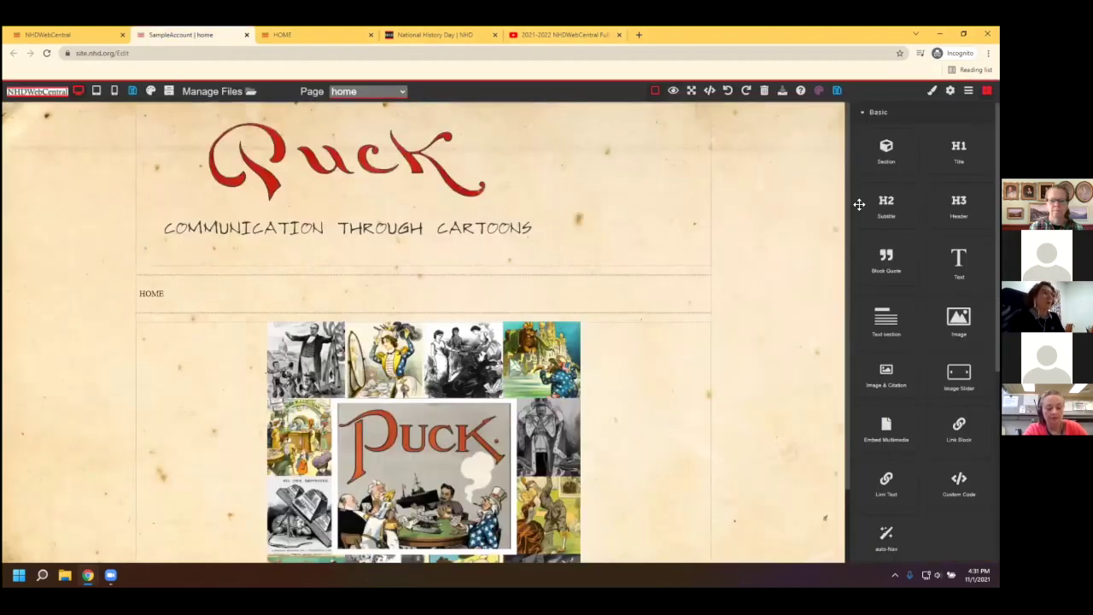
- Add a Text block under the collage, deleting the first misplaced copy
{"action": "scroll", "coordinate": [827, 437], "scroll_direction": "down", "scroll_amount": 1}
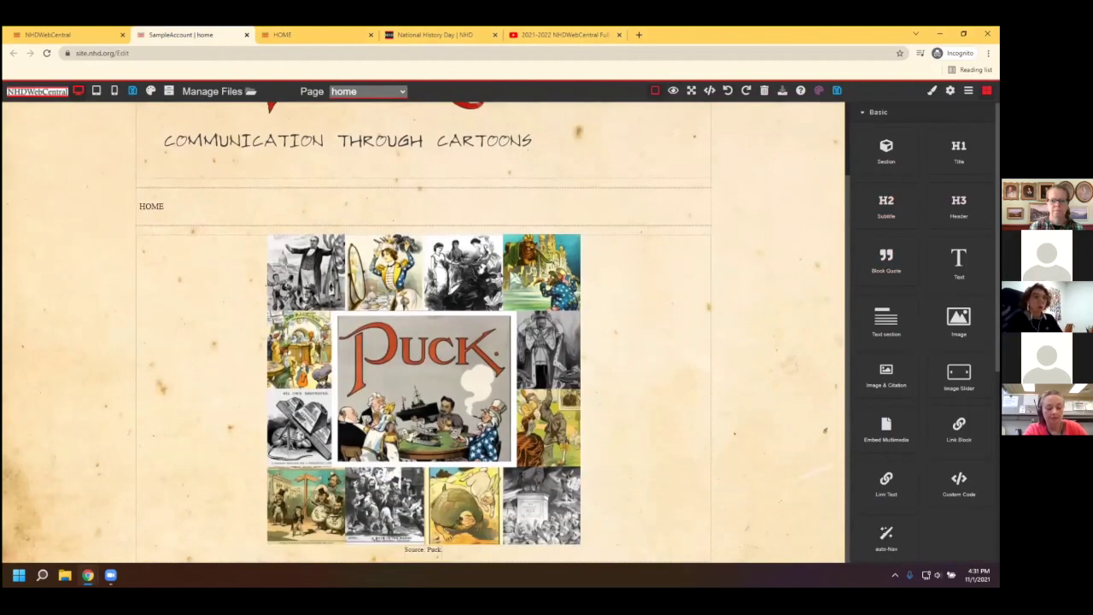
{"action": "left_click_drag", "start_coordinate": [958, 257], "coordinate": [443, 546]}
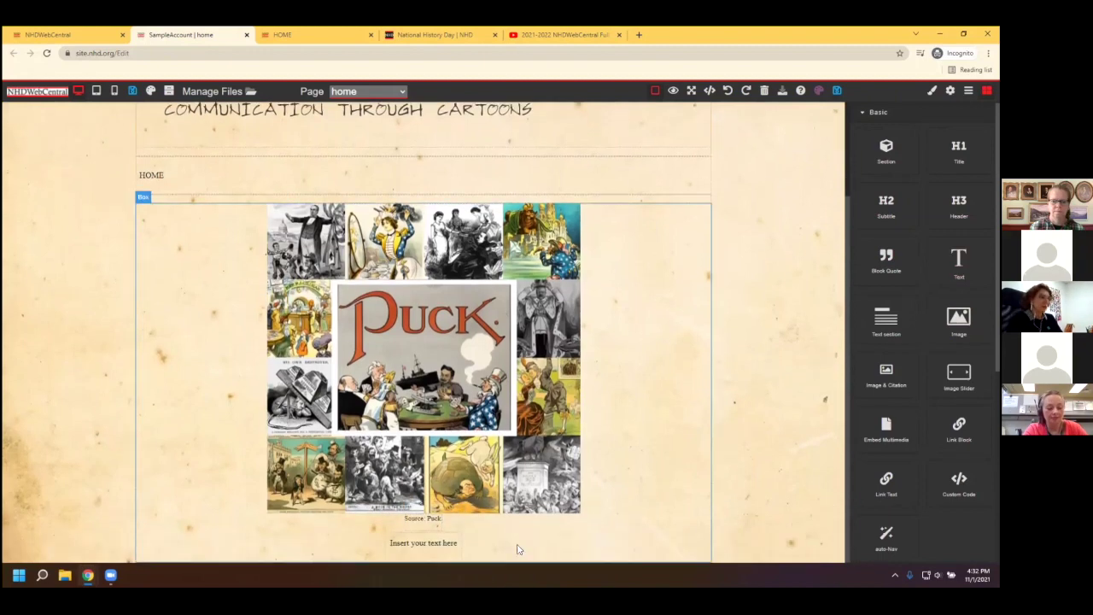
{"action": "left_click", "coordinate": [444, 544]}
{"action": "left_click", "coordinate": [452, 524]}
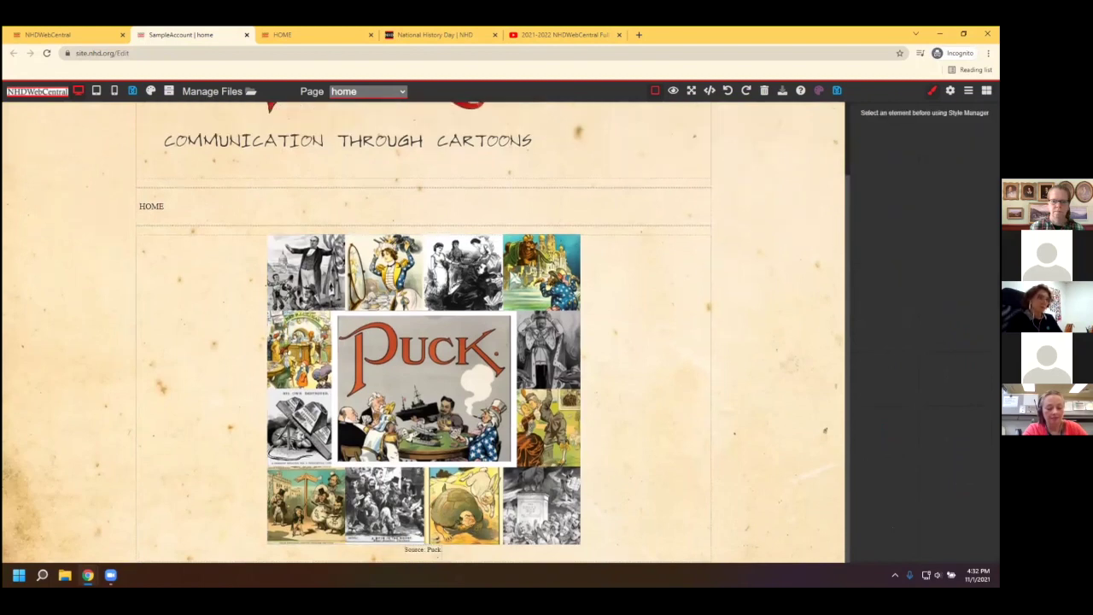
{"action": "left_click", "coordinate": [986, 91]}
{"action": "left_click_drag", "start_coordinate": [958, 256], "coordinate": [557, 543]}
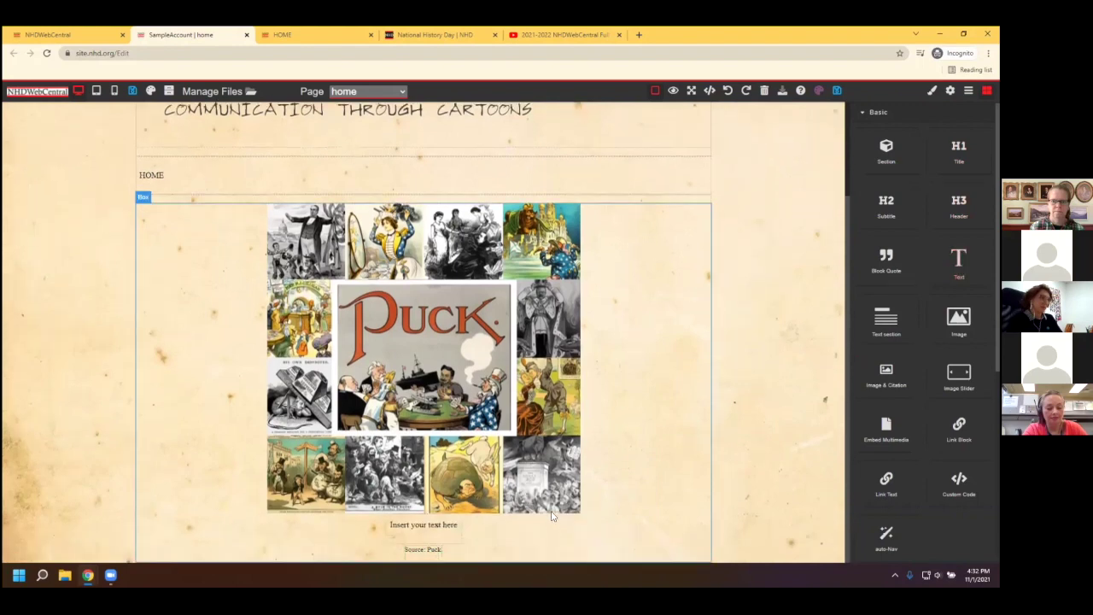
- Move the new text box below the 'Source: Puck' caption, keeping the caption above it
{"action": "double_click", "coordinate": [433, 525]}
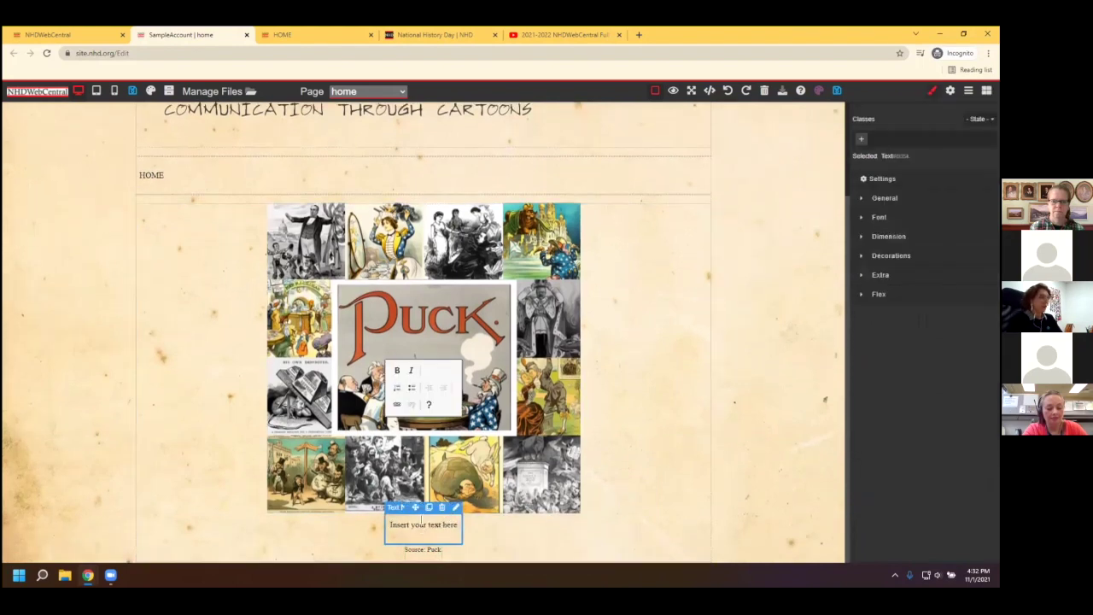
{"action": "left_click", "coordinate": [429, 553]}
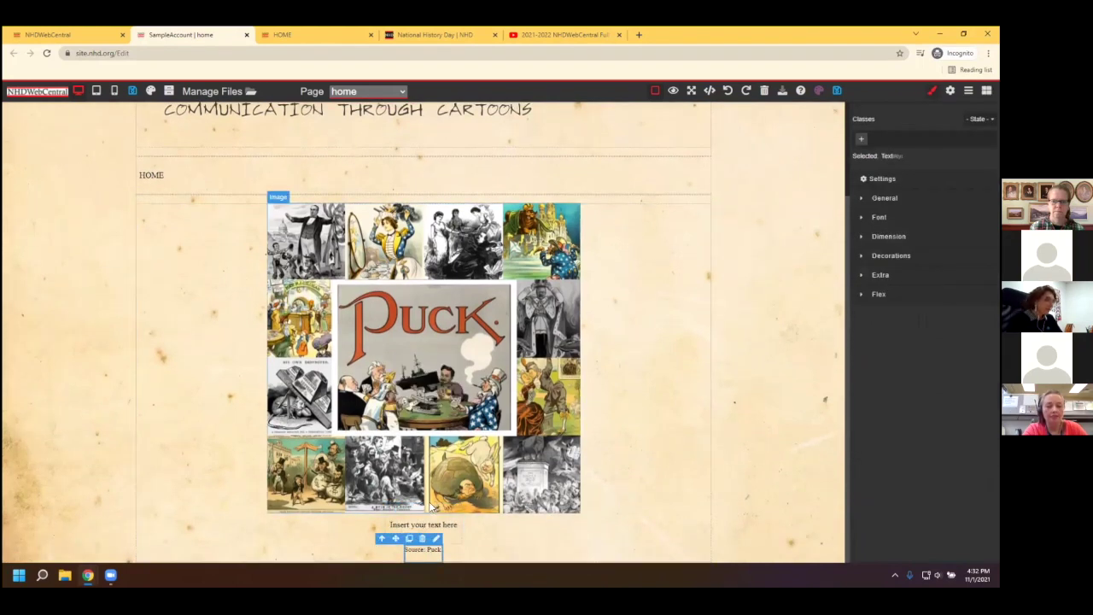
{"action": "left_click", "coordinate": [376, 540]}
{"action": "left_click", "coordinate": [419, 550]}
{"action": "left_click", "coordinate": [384, 540]}
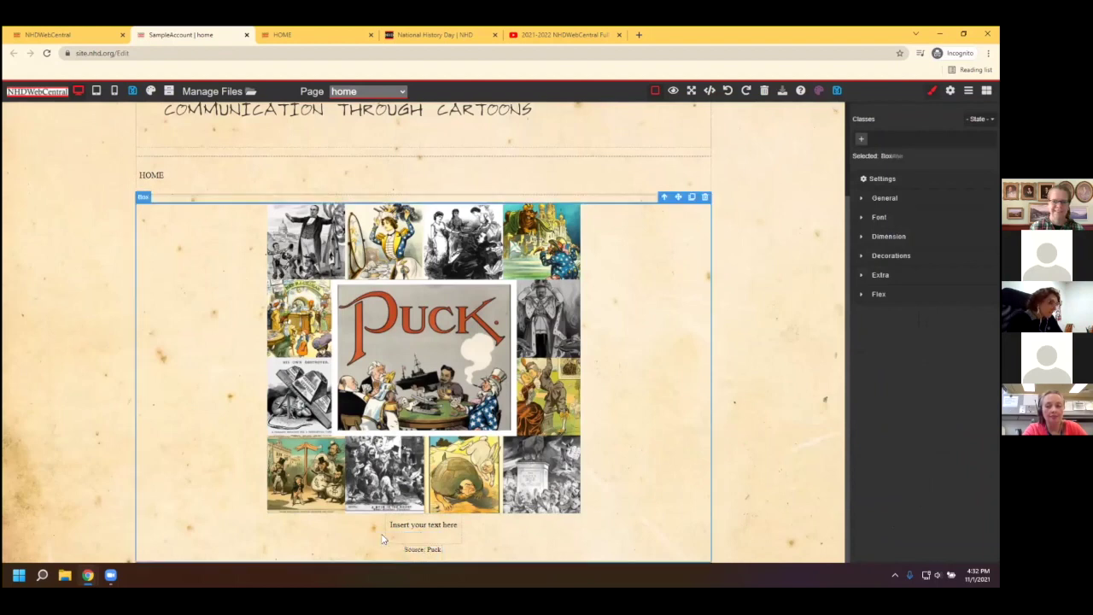
{"action": "left_click_drag", "start_coordinate": [423, 531], "coordinate": [423, 557]}
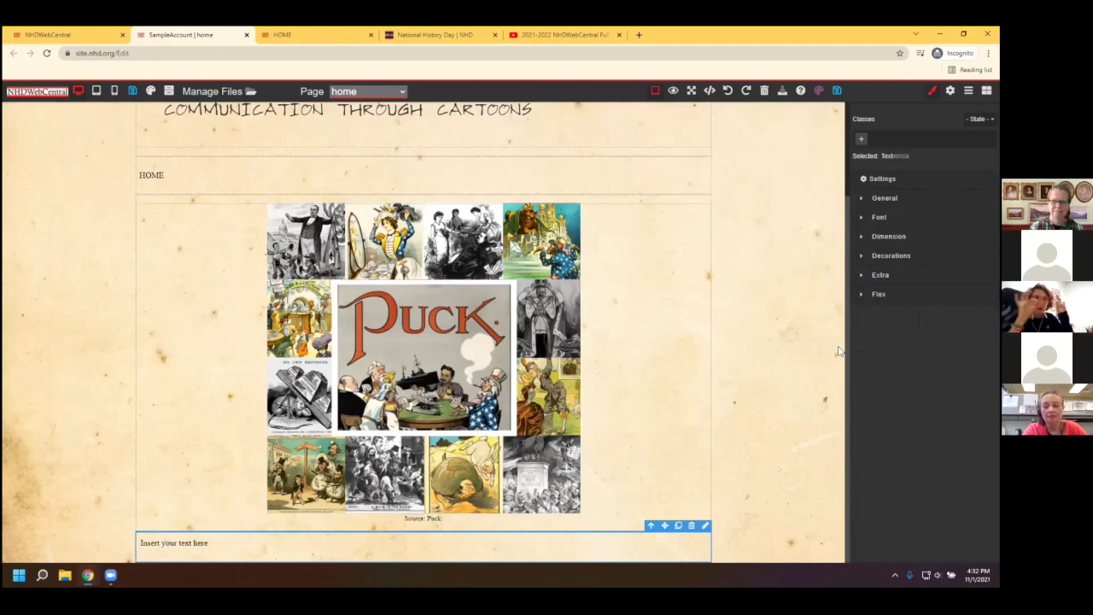
{"action": "left_click", "coordinate": [436, 518]}
{"action": "left_click_drag", "start_coordinate": [438, 526], "coordinate": [433, 519]}
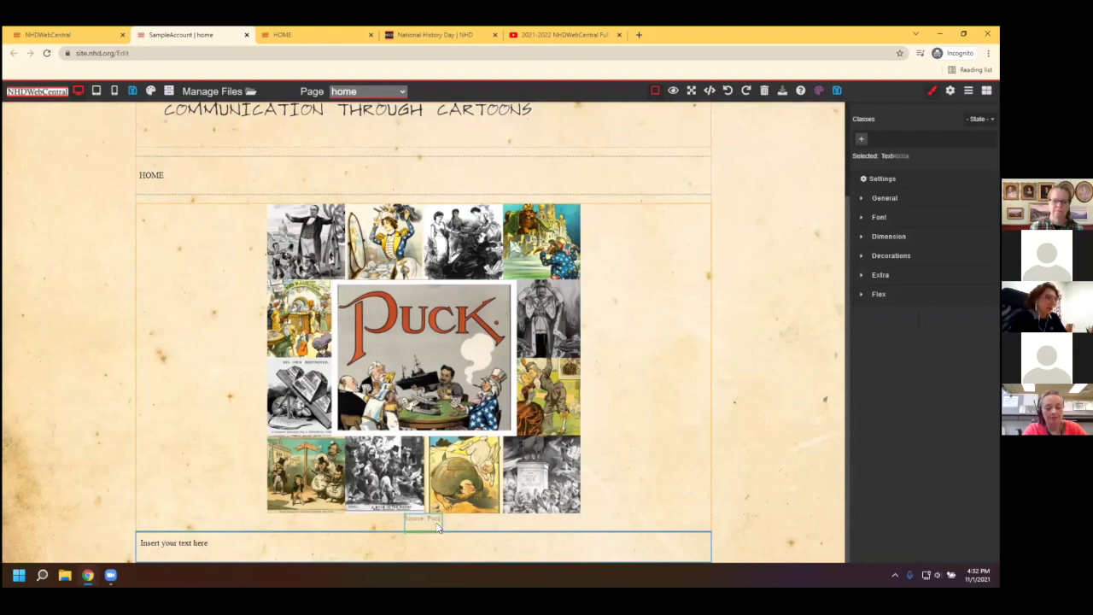
{"action": "mouse_move", "coordinate": [436, 521]}
{"action": "left_mouse_down"}
{"action": "mouse_move", "coordinate": [441, 538]}
{"action": "mouse_move", "coordinate": [436, 521]}
{"action": "left_mouse_up"}
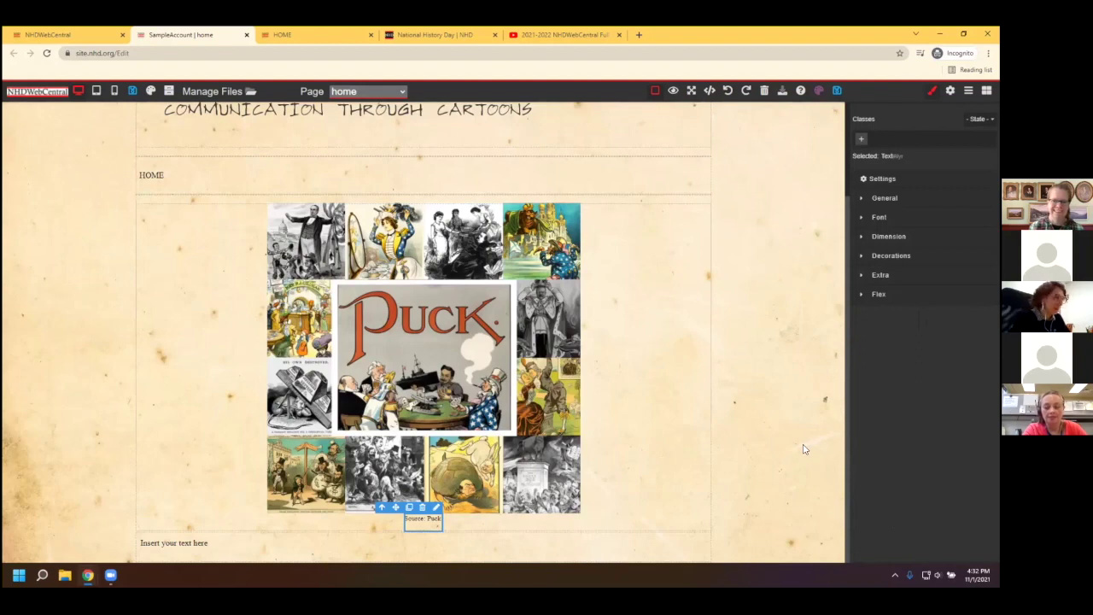
- Replace the new text block's placeholder with the pasted author and word-count lines
{"action": "left_click", "coordinate": [229, 523]}
{"action": "double_click", "coordinate": [219, 548]}
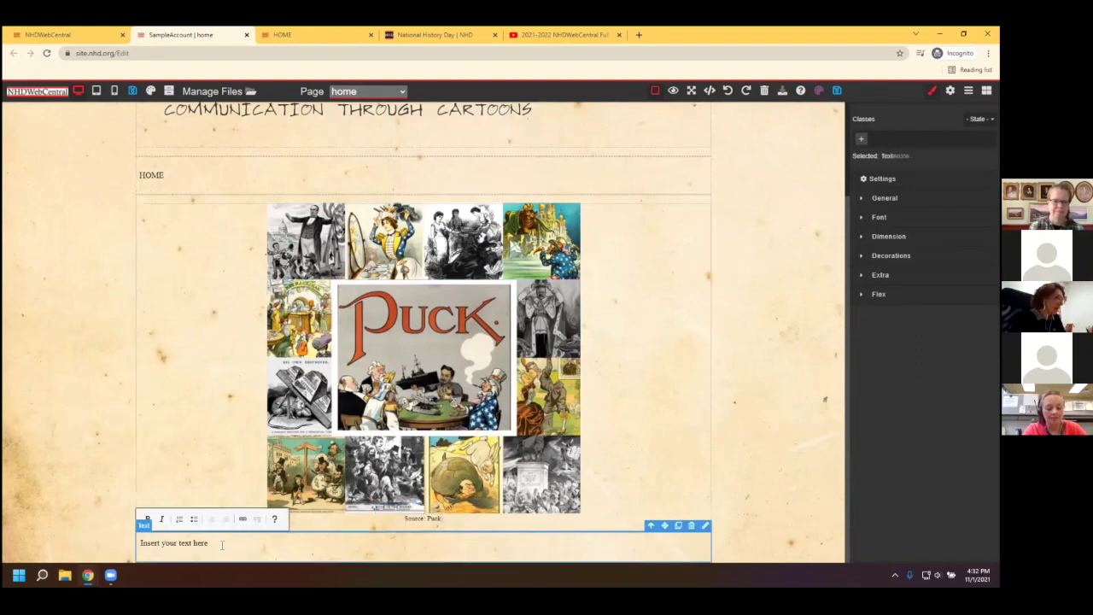
{"action": "left_click_drag", "start_coordinate": [218, 547], "coordinate": [200, 531]}
{"action": "key", "text": "ctrl+v"}
- Swap the old author line for the student's full name in capitals
{"action": "left_click_drag", "start_coordinate": [333, 493], "coordinate": [129, 501]}
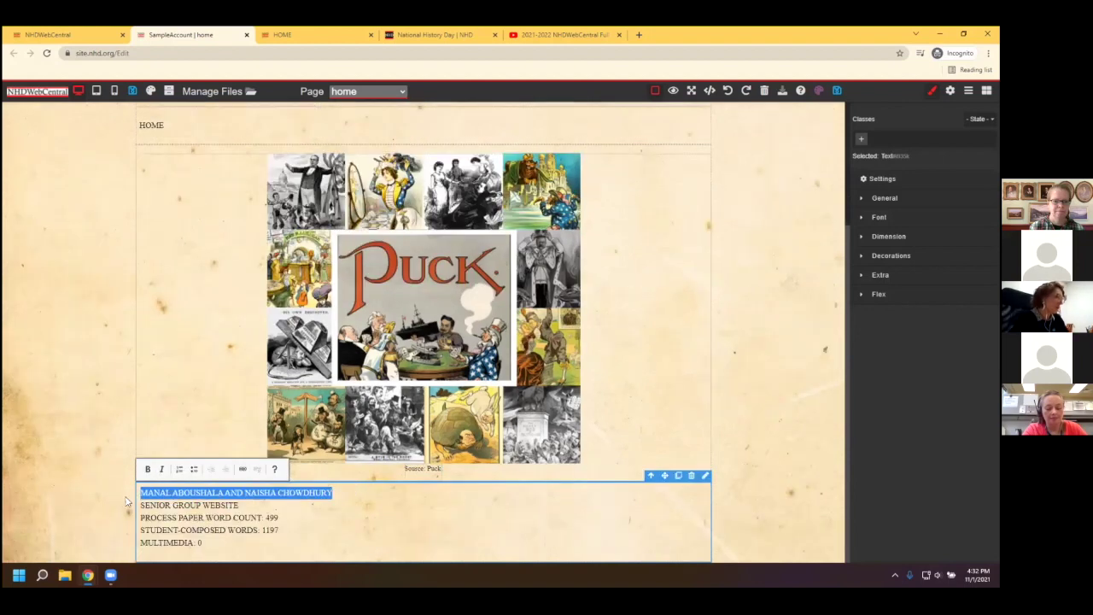
{"action": "key", "text": "BackSpace"}
{"action": "left_click_drag", "start_coordinate": [232, 530], "coordinate": [180, 517]}
{"action": "left_click", "coordinate": [168, 490]}
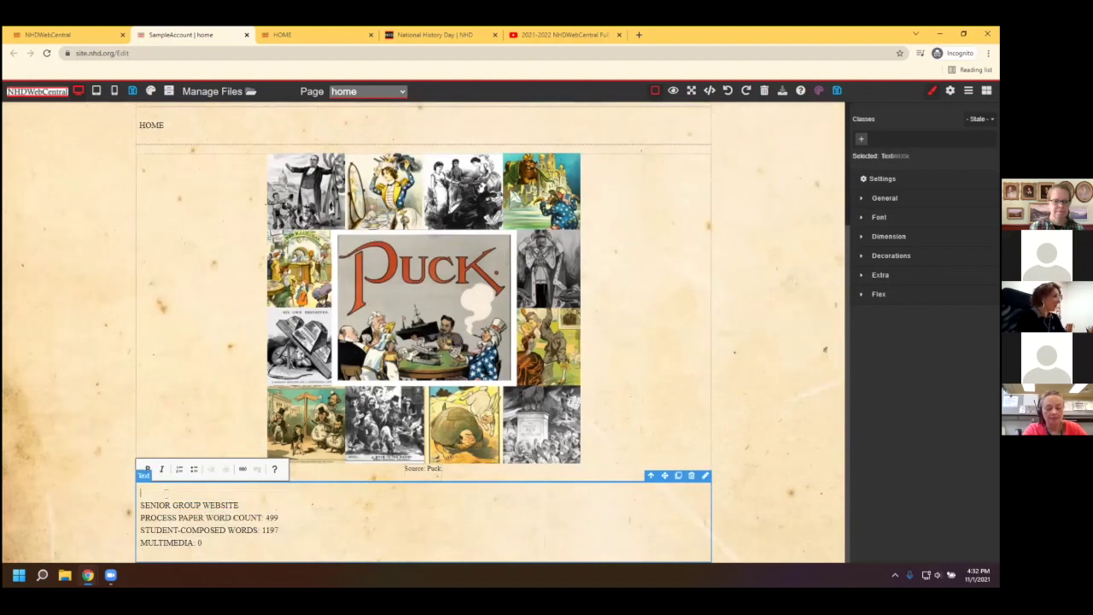
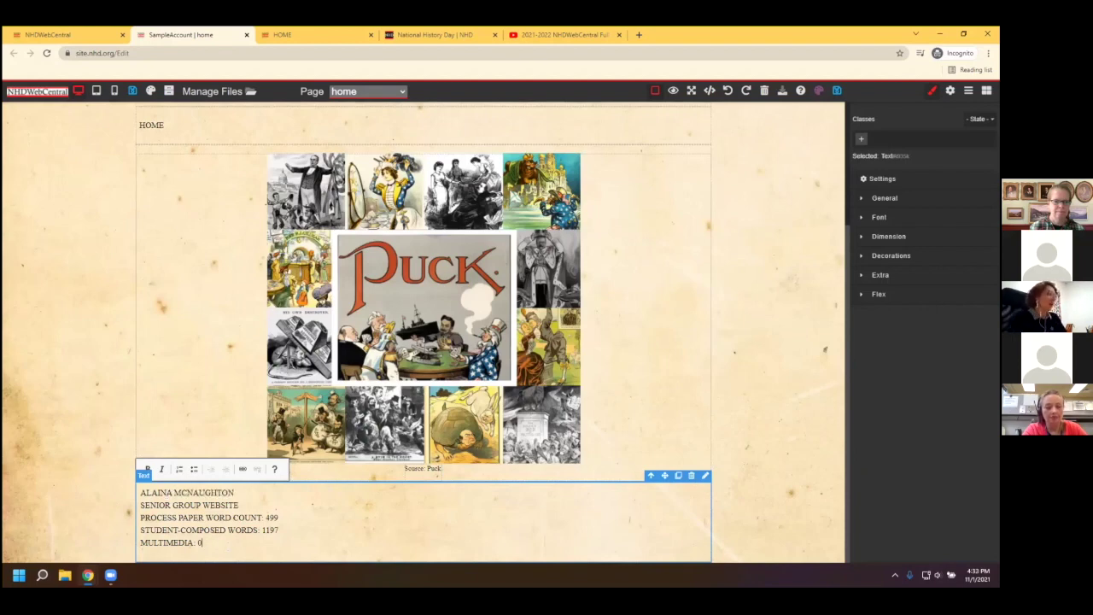
- Center-align the credits text block
{"action": "left_click", "coordinate": [878, 217]}
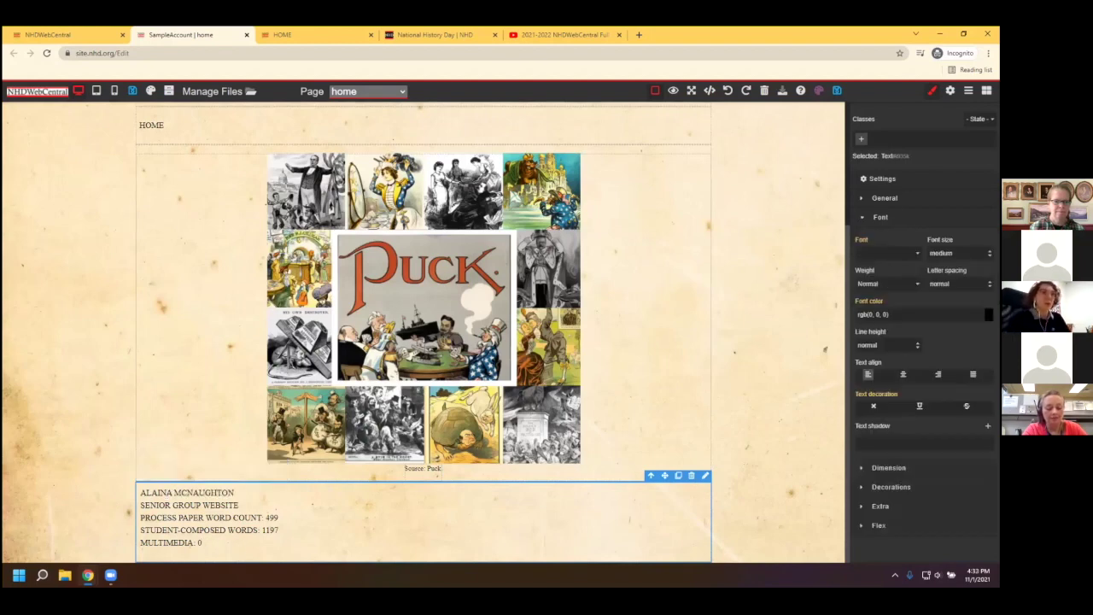
{"action": "left_click", "coordinate": [903, 374]}
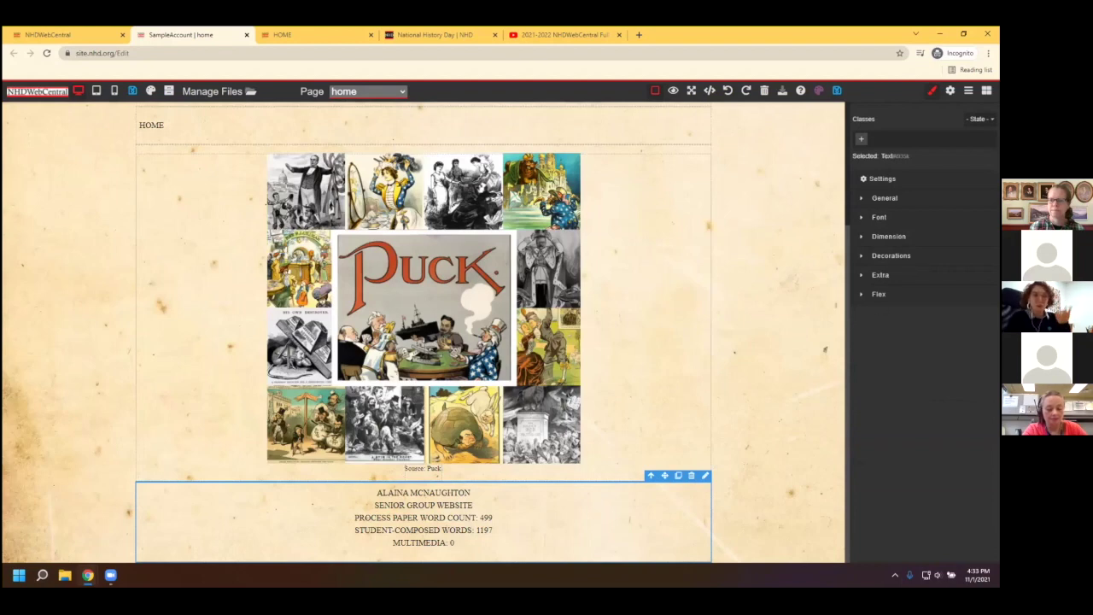
{"action": "left_click", "coordinate": [888, 218]}
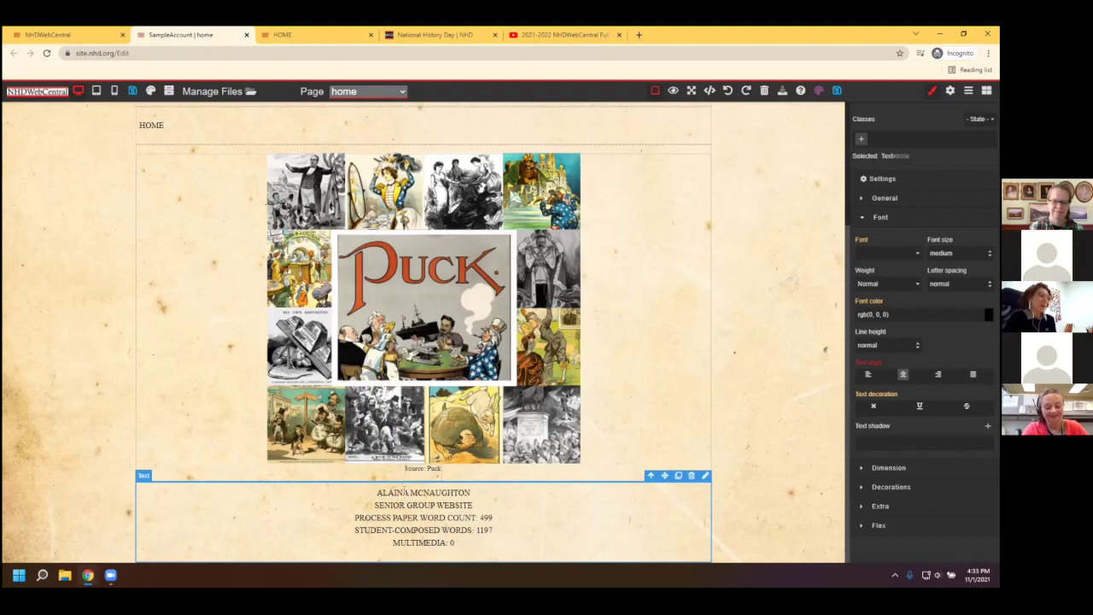
{"action": "left_click", "coordinate": [329, 35]}
{"action": "left_click", "coordinate": [189, 34]}
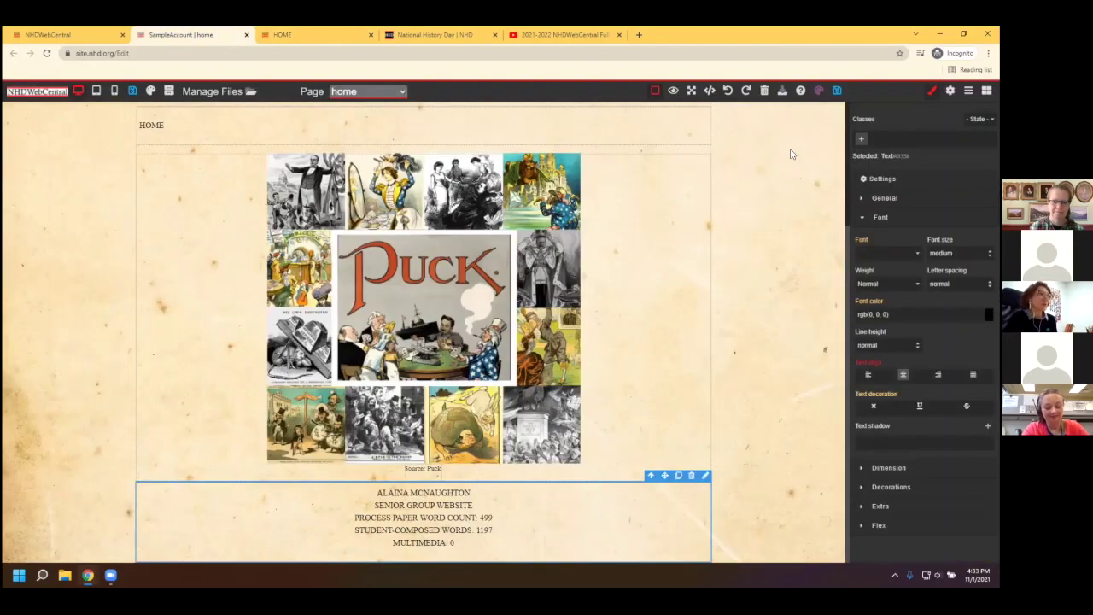
- Set the credits text in Comic Sans MS at 20 px
{"action": "left_click", "coordinate": [880, 254]}
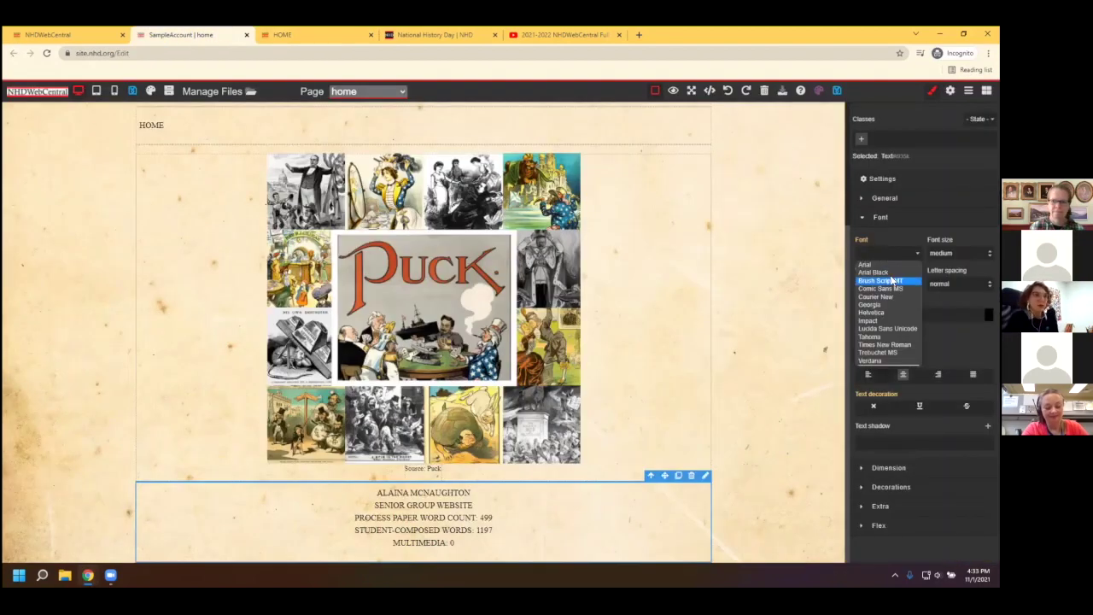
{"action": "left_click", "coordinate": [881, 289]}
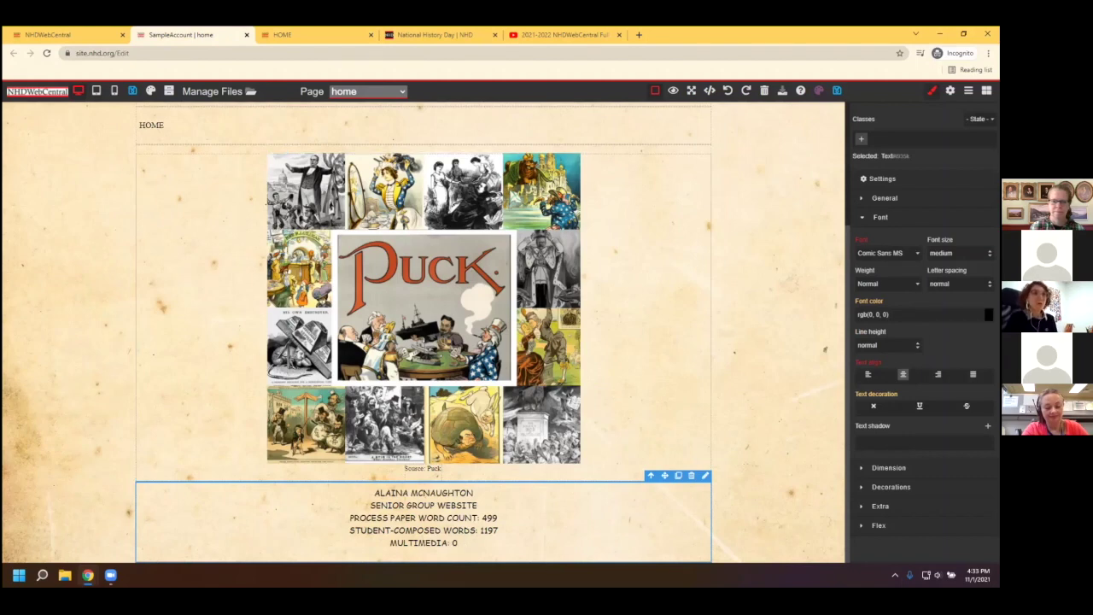
{"action": "double_click", "coordinate": [945, 252]}
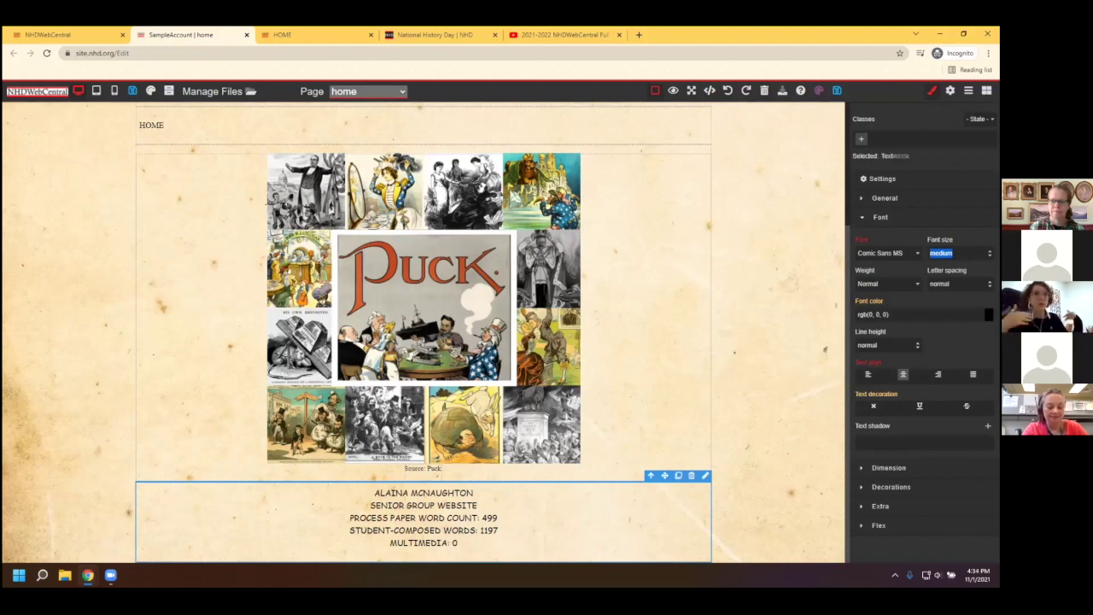
{"action": "type", "text": "14"}
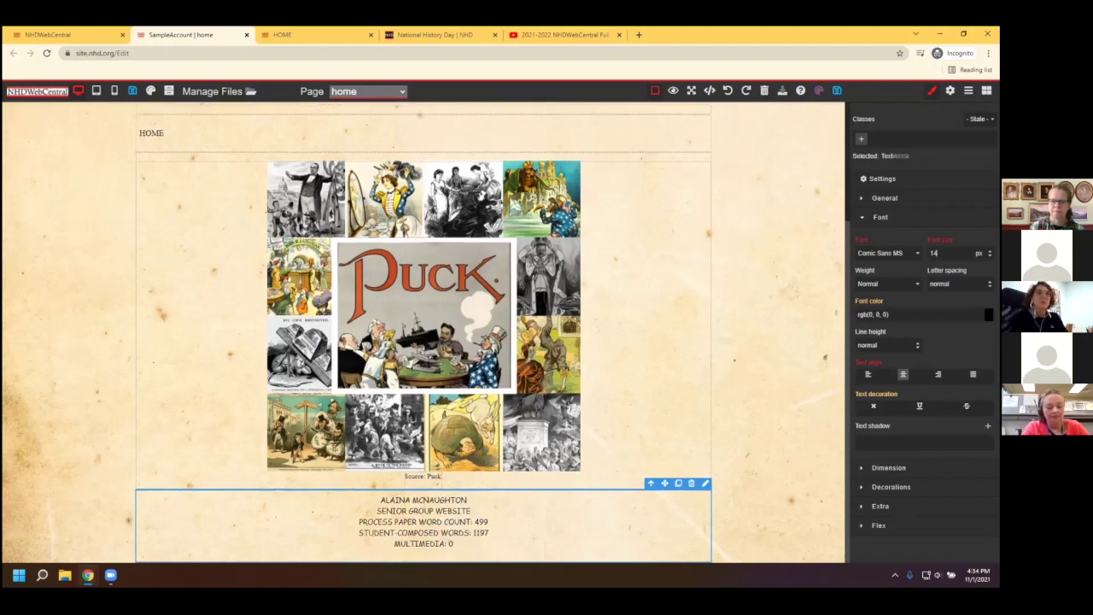
{"action": "key", "text": "BackSpace"}
{"action": "type", "text": "6"}
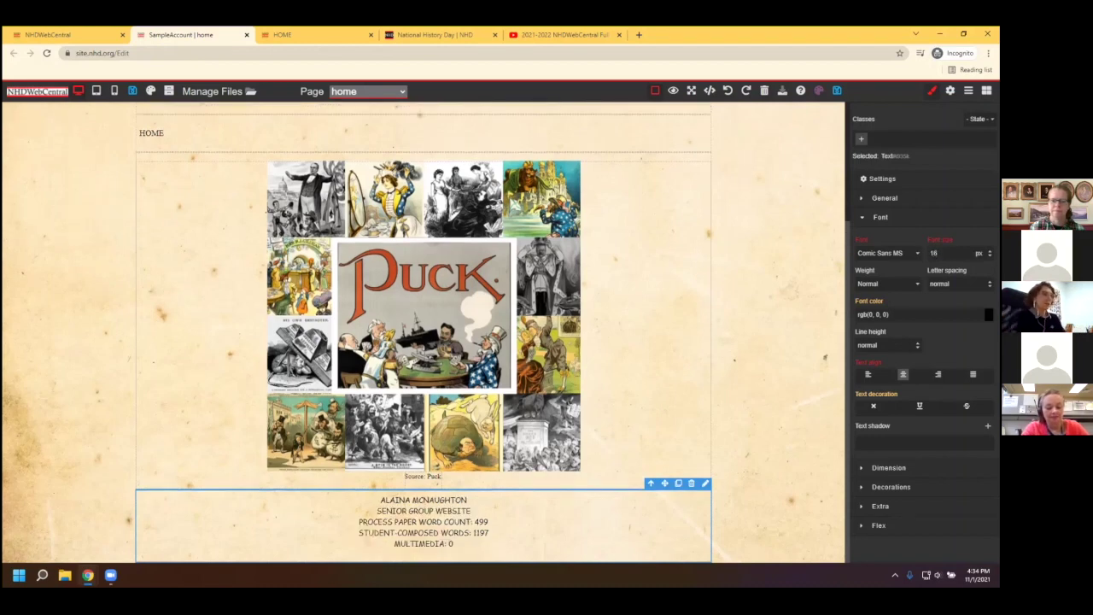
{"action": "key", "text": "BackSpace"}
{"action": "key", "text": "BackSpace"}
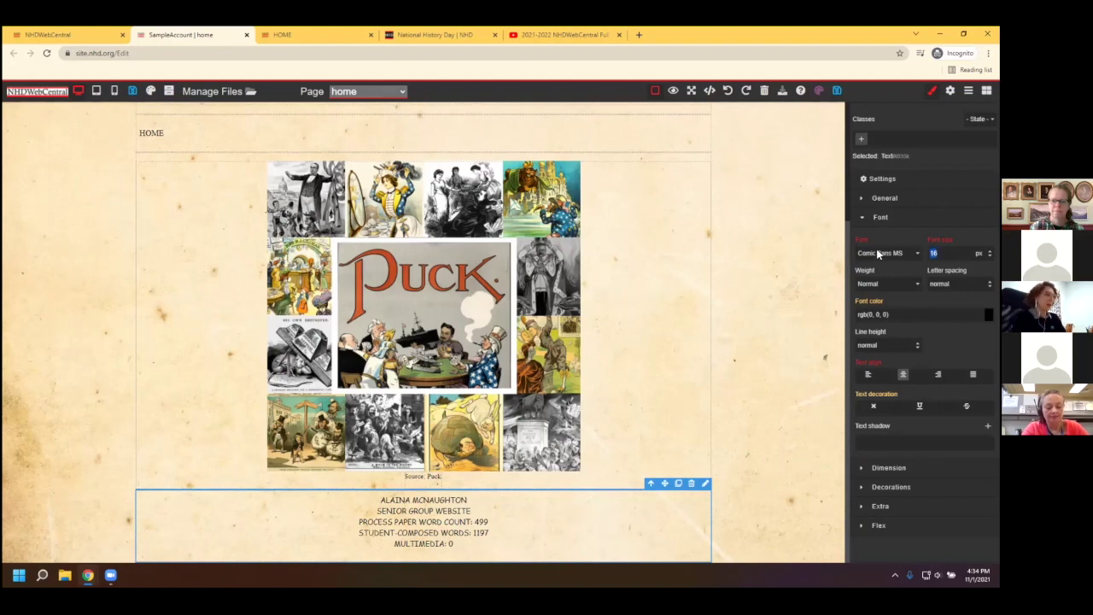
{"action": "type", "text": "20"}
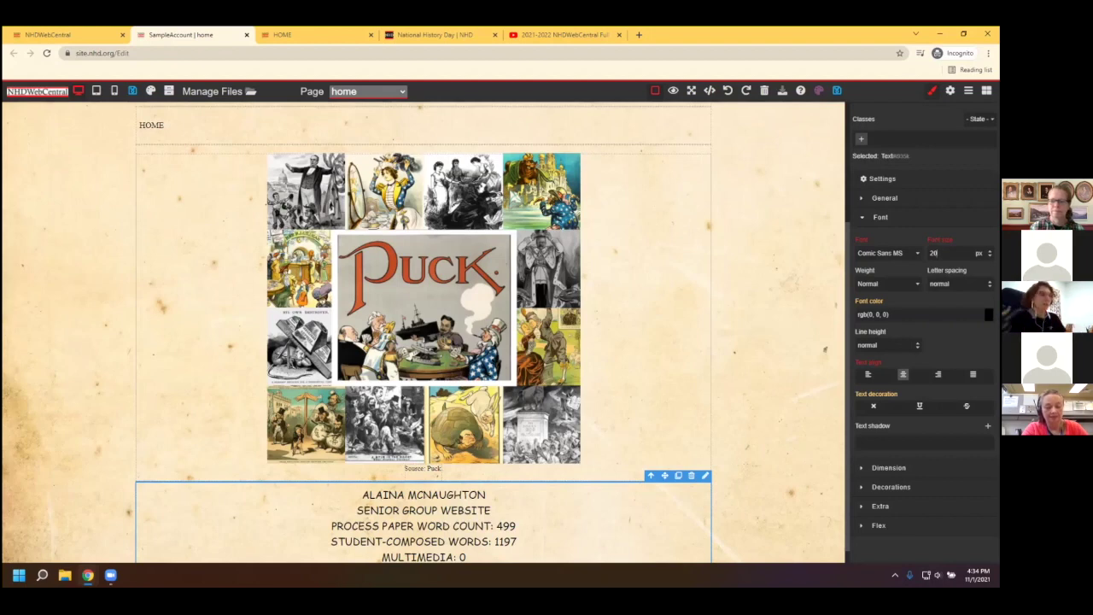
- Colour the credits text dark red, #a81414, using the colour picker
{"action": "left_click", "coordinate": [988, 315]}
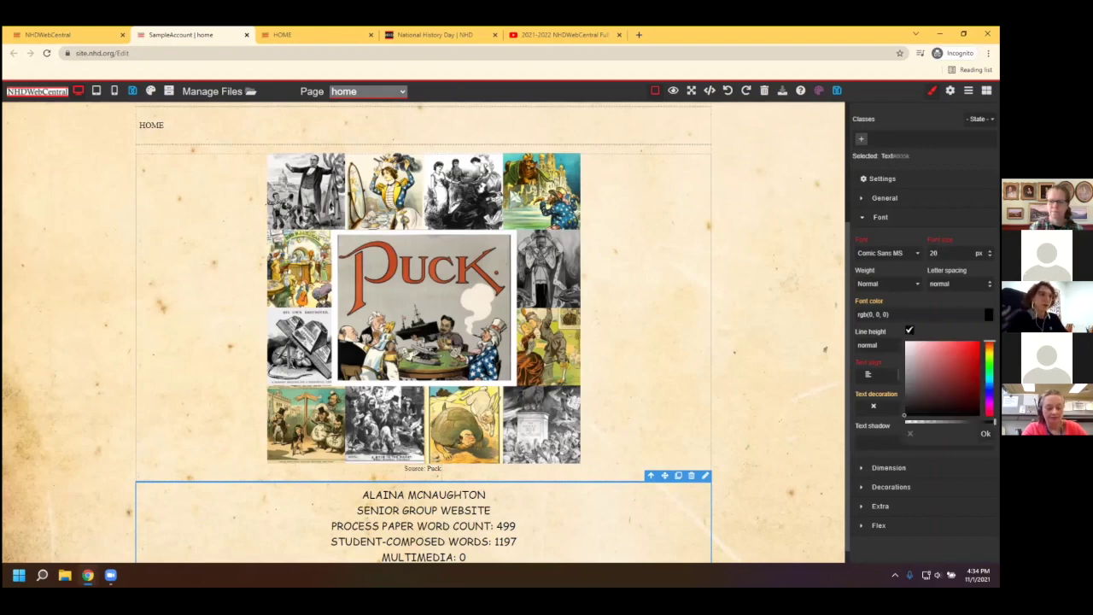
{"action": "left_click", "coordinate": [928, 353]}
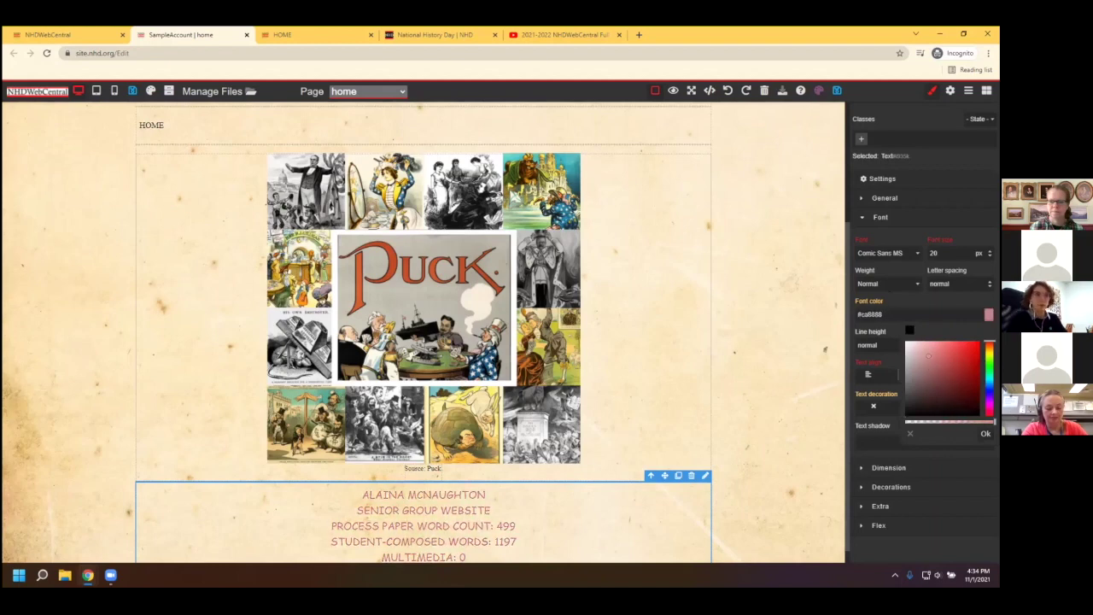
{"action": "left_click", "coordinate": [962, 363]}
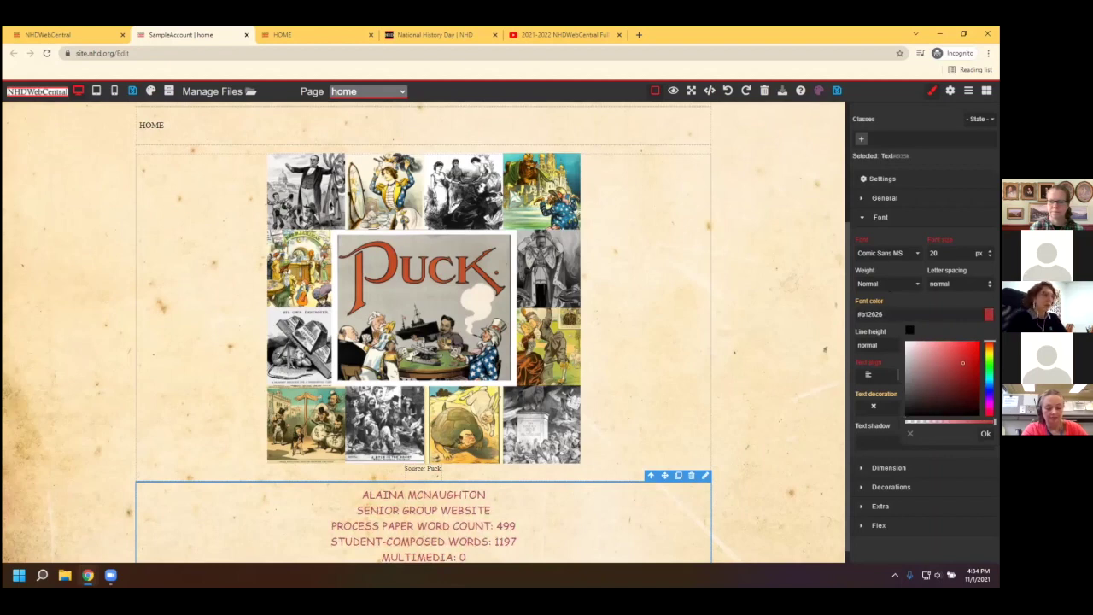
{"action": "left_click_drag", "start_coordinate": [962, 363], "coordinate": [971, 366]}
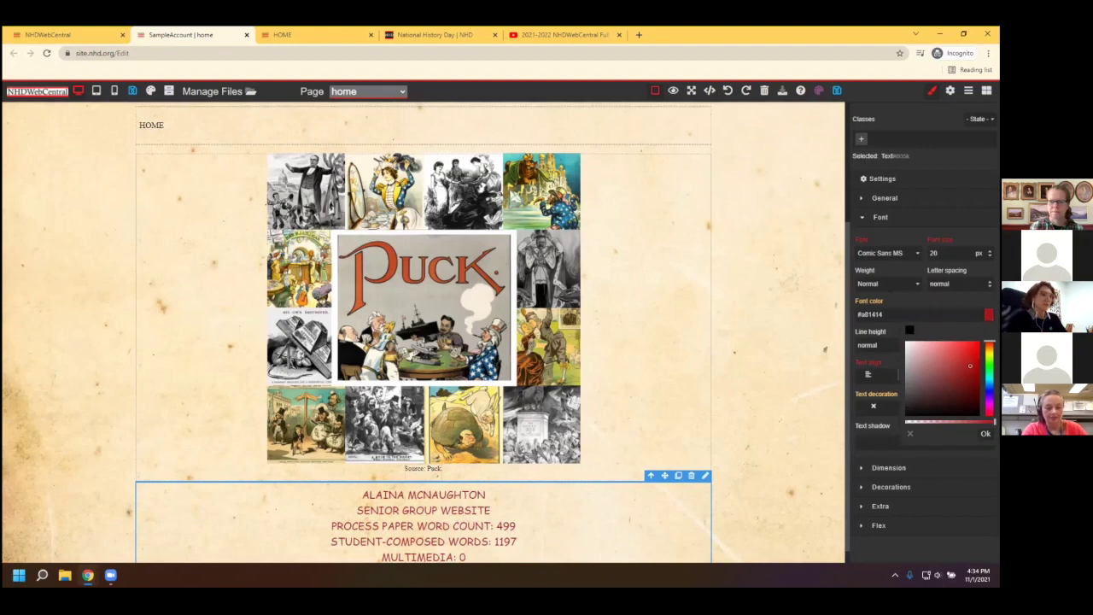
{"action": "key", "text": "Escape"}
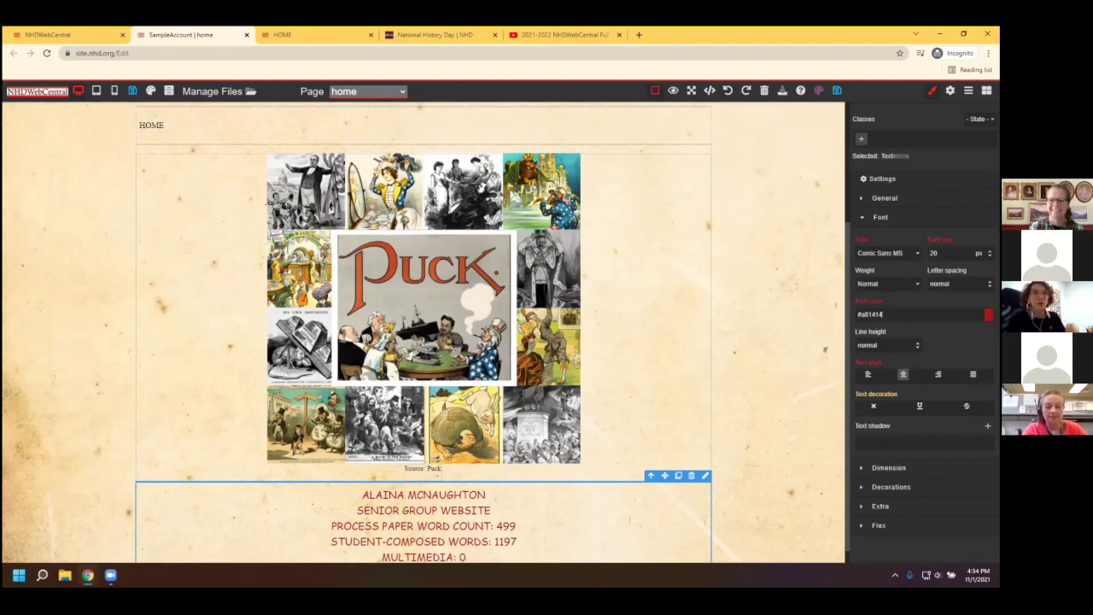
- Replace the hex value in the Font color field with 'red'
{"action": "left_click_drag", "start_coordinate": [885, 315], "coordinate": [844, 326]}
{"action": "type", "text": "red"}
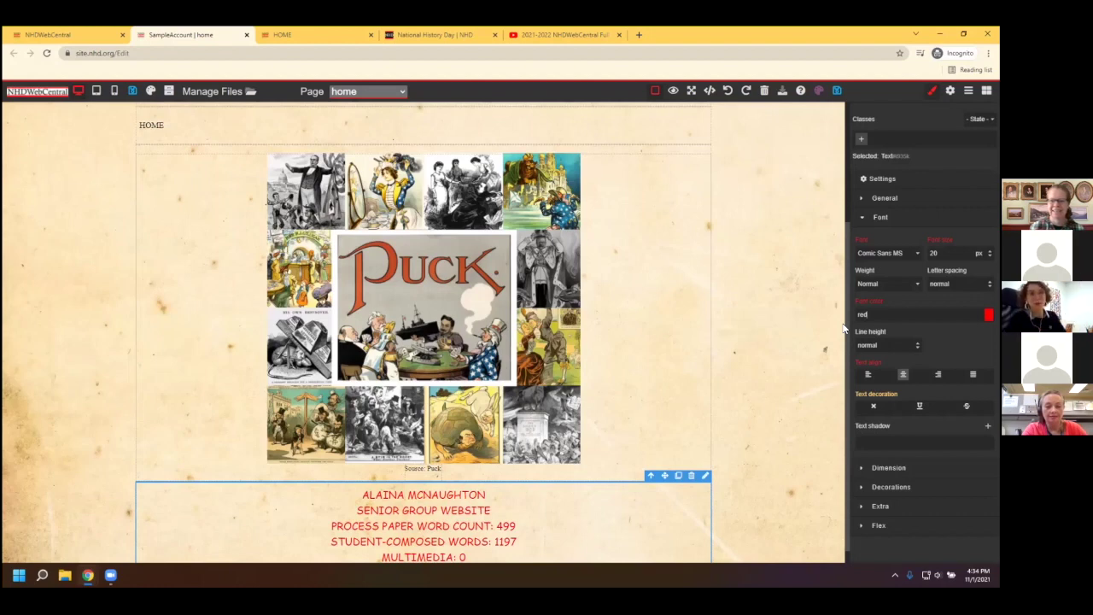
{"action": "left_click_drag", "start_coordinate": [871, 314], "coordinate": [858, 315]}
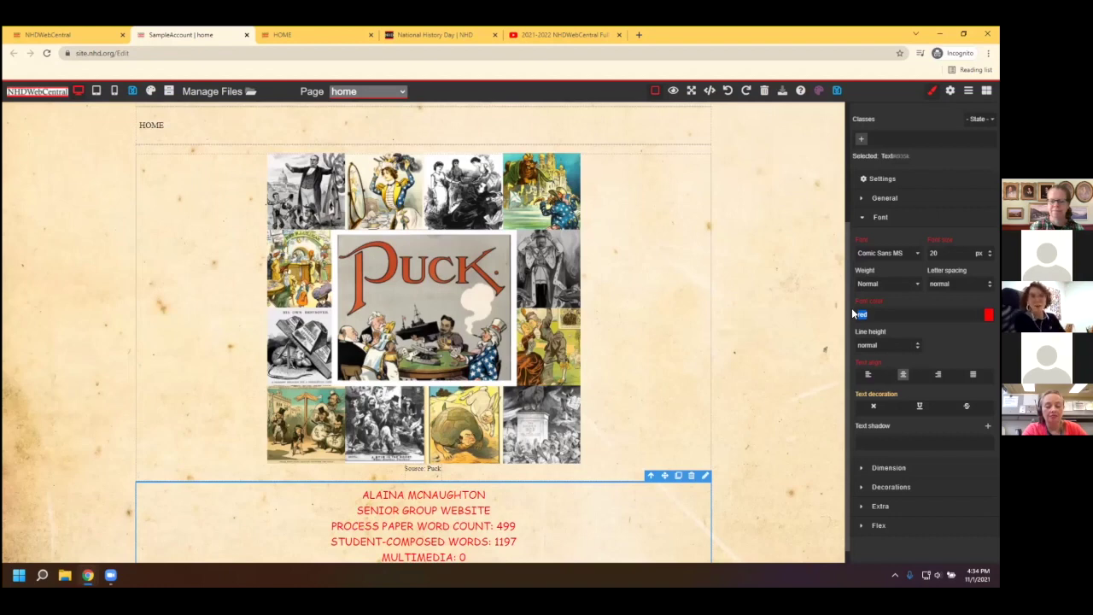
- Try white and black font colours, then settle on red, confirmed as #800000
{"action": "type", "text": "ewh"}
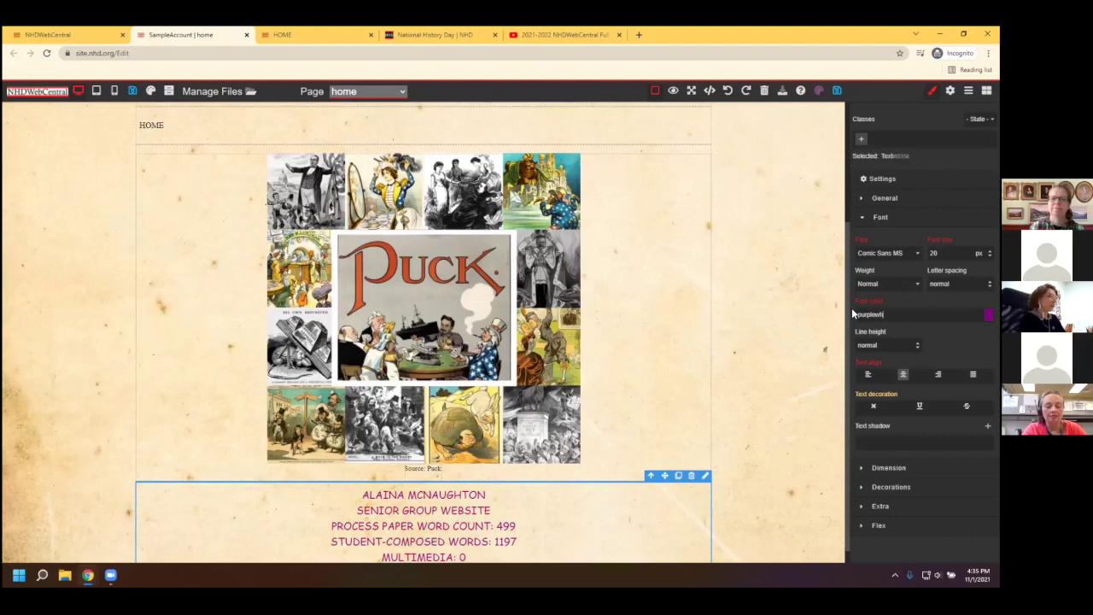
{"action": "type", "text": "i"}
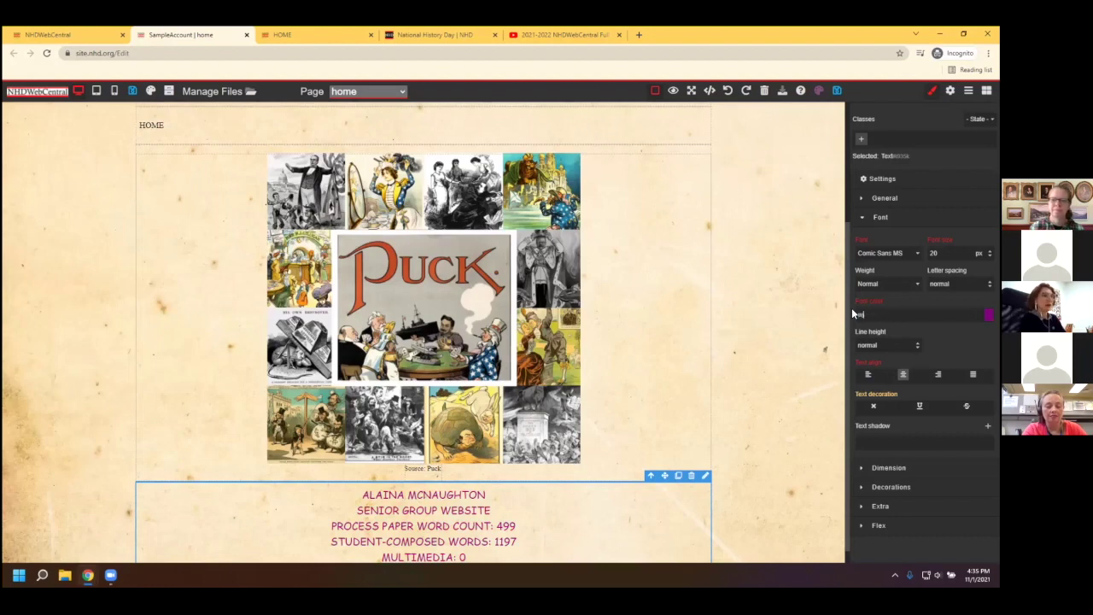
{"action": "type", "text": "thite"}
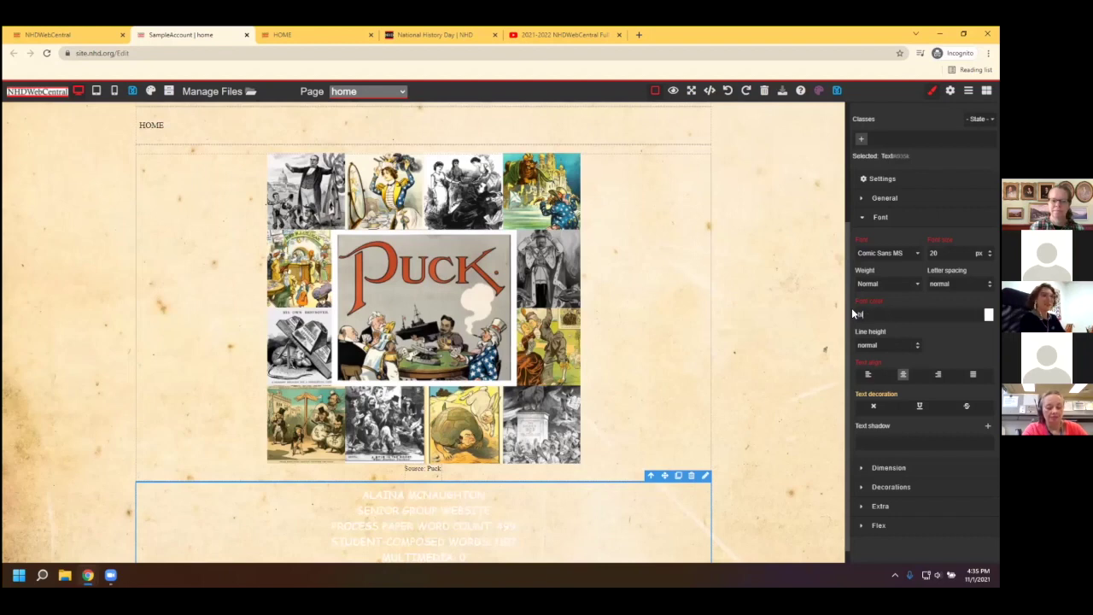
{"action": "type", "text": "black"}
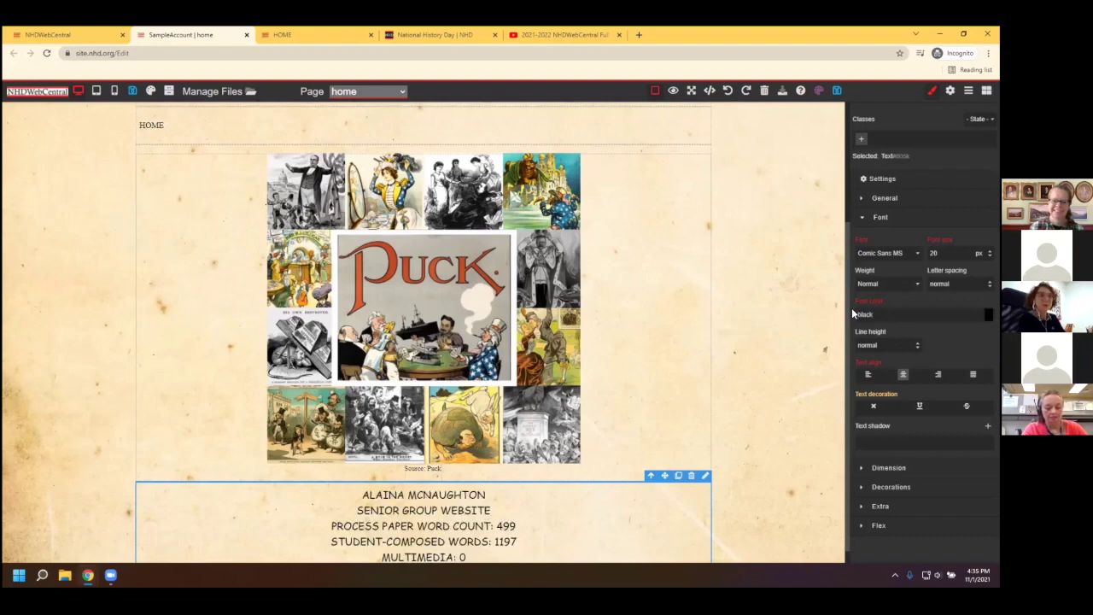
{"action": "key", "text": "BackSpace"}
{"action": "key", "text": "BackSpace"}
{"action": "key", "text": "BackSpace"}
{"action": "type", "text": "red"}
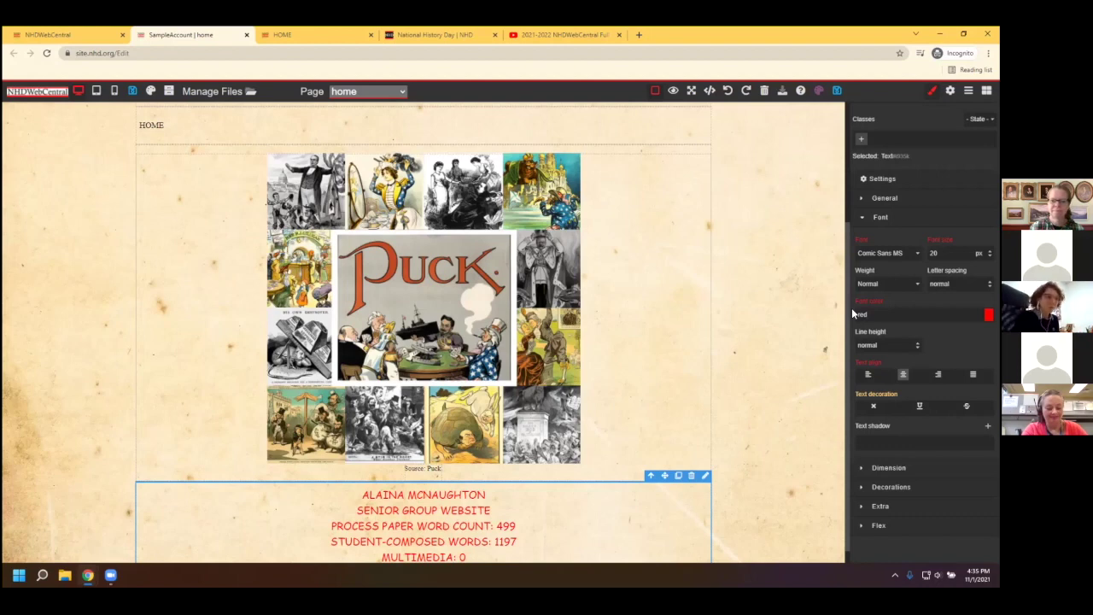
{"action": "left_click", "coordinate": [988, 314]}
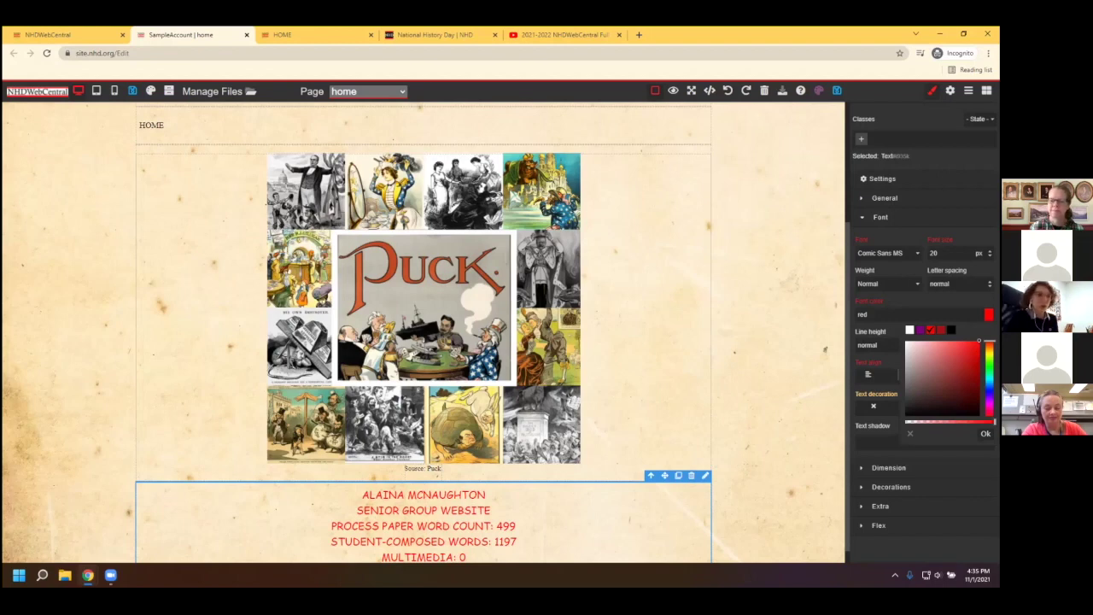
{"action": "left_click", "coordinate": [986, 433]}
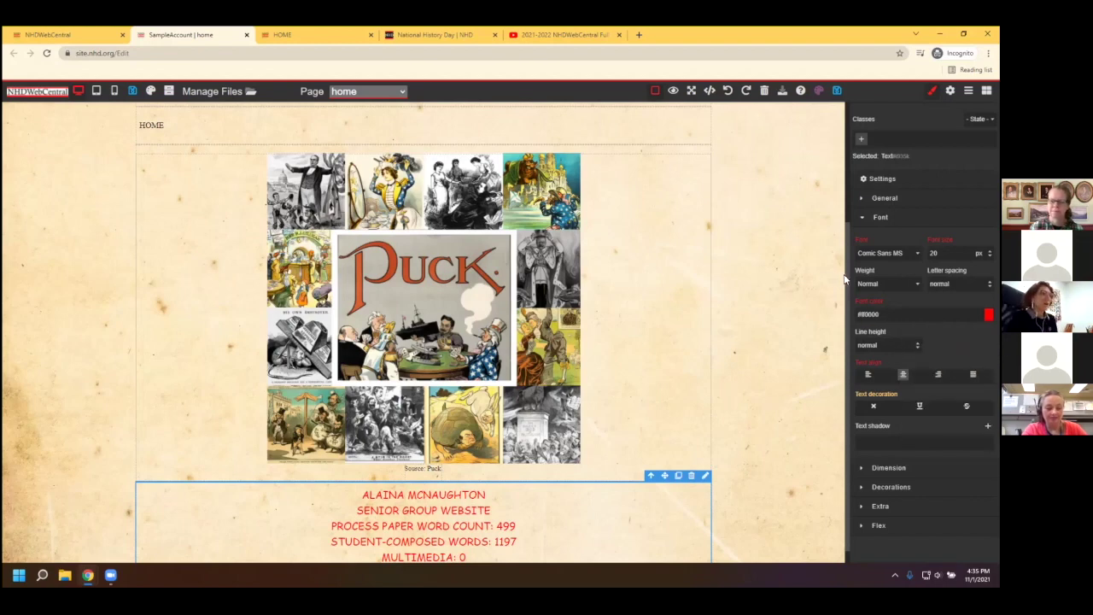
{"action": "scroll", "coordinate": [844, 278], "scroll_direction": "down", "scroll_amount": 1}
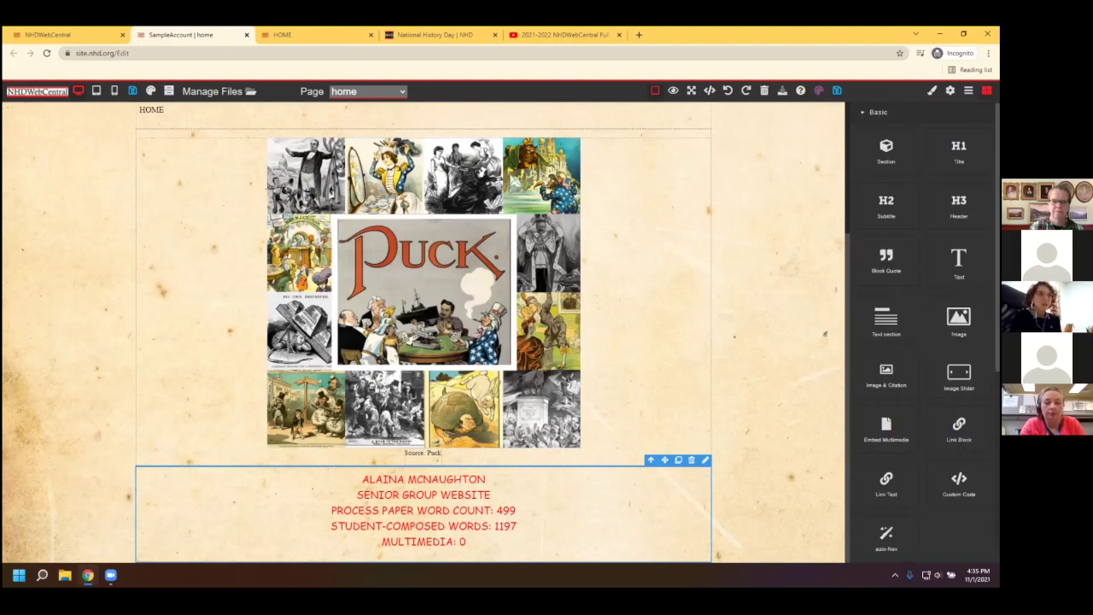
- Place a Link Block on the home page beneath the red credits text below the collage
{"action": "scroll", "coordinate": [923, 333], "scroll_direction": "down", "scroll_amount": 5}
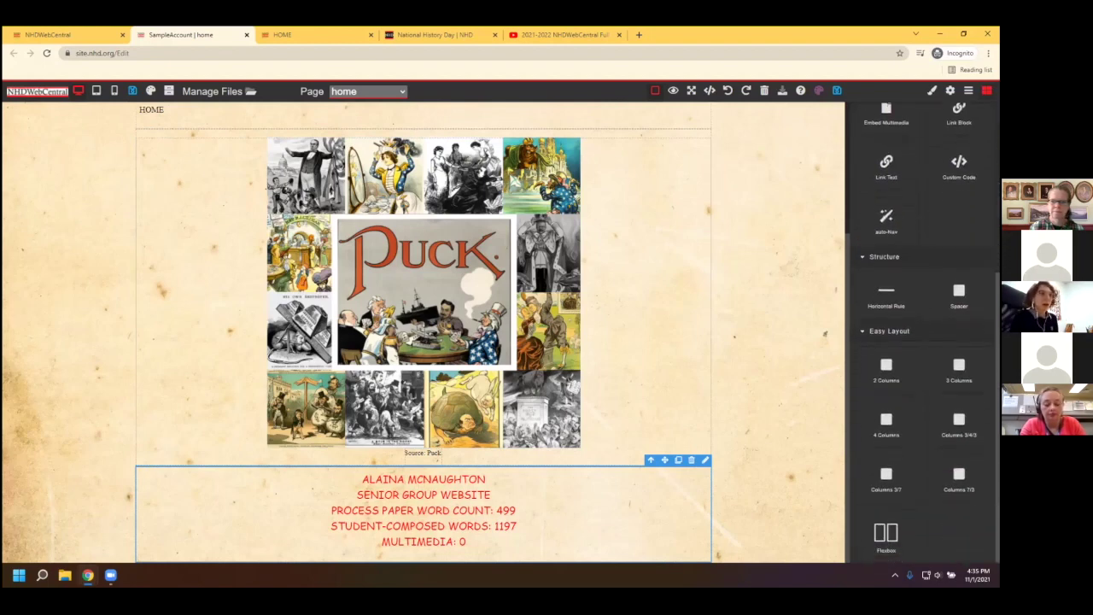
{"action": "scroll", "coordinate": [922, 333], "scroll_direction": "up", "scroll_amount": 1}
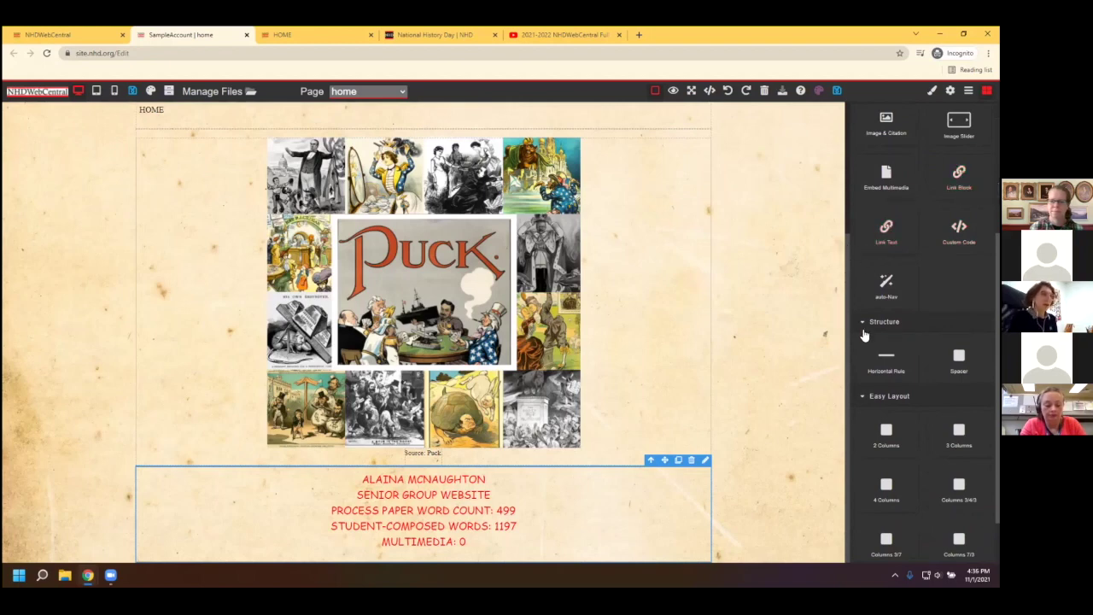
{"action": "scroll", "coordinate": [864, 334], "scroll_direction": "down", "scroll_amount": 1}
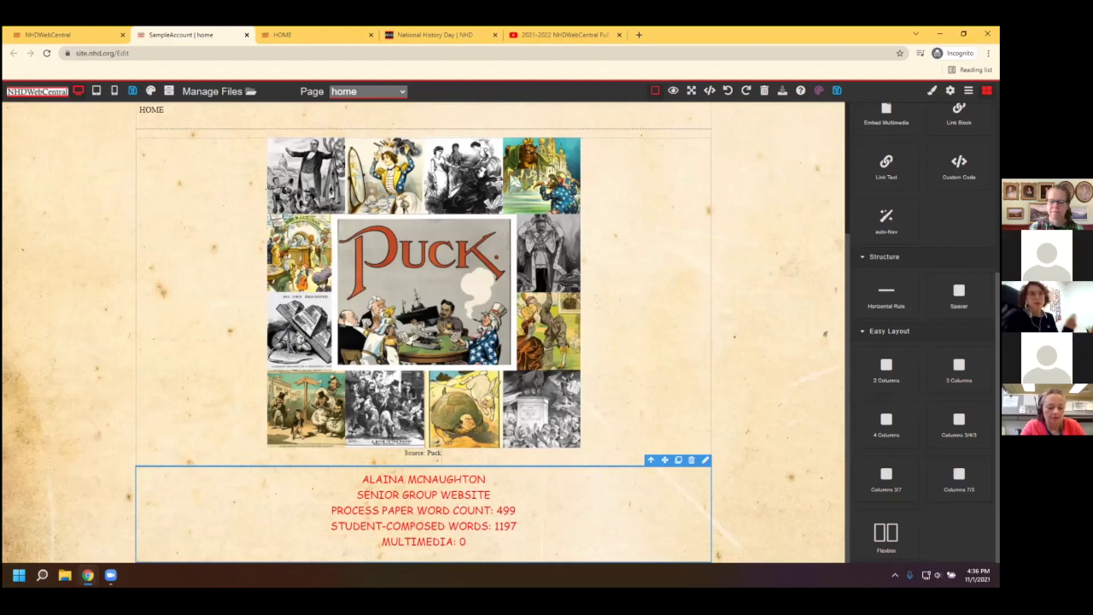
{"action": "scroll", "coordinate": [957, 239], "scroll_direction": "up", "scroll_amount": 3}
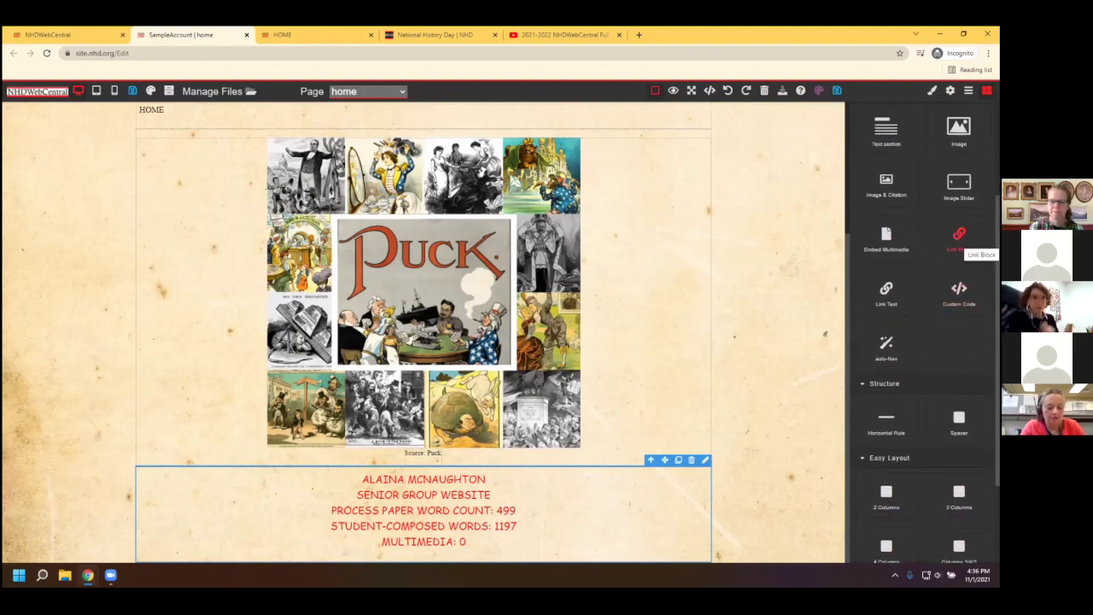
{"action": "left_click_drag", "start_coordinate": [961, 239], "coordinate": [690, 524]}
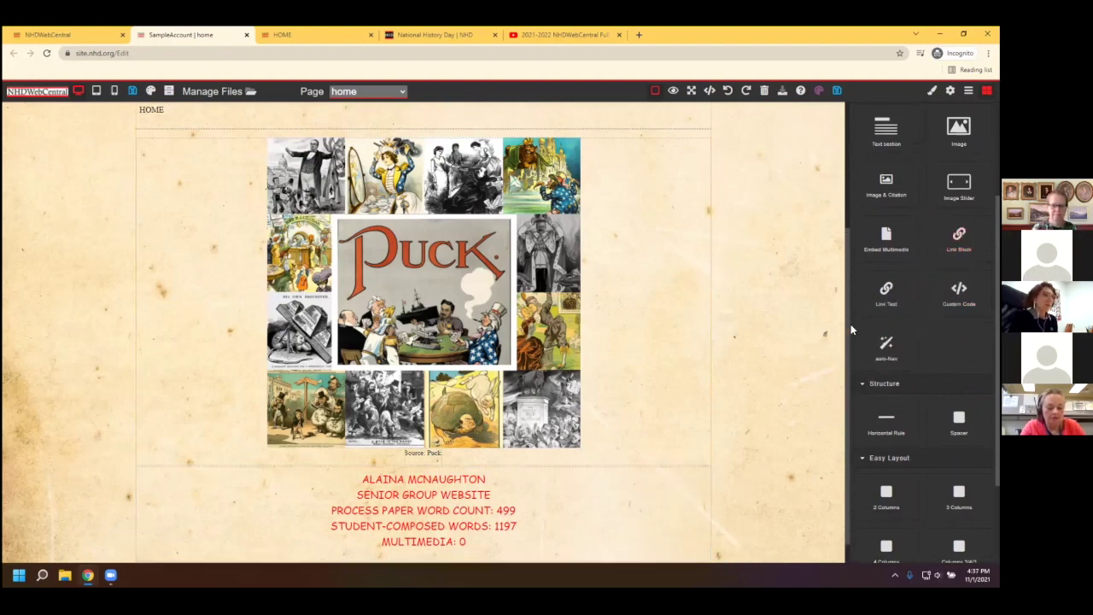
{"action": "scroll", "coordinate": [848, 403], "scroll_direction": "down", "scroll_amount": 1}
- Center the new Link Block's text using Text align in the Style Manager
{"action": "left_click", "coordinate": [290, 555]}
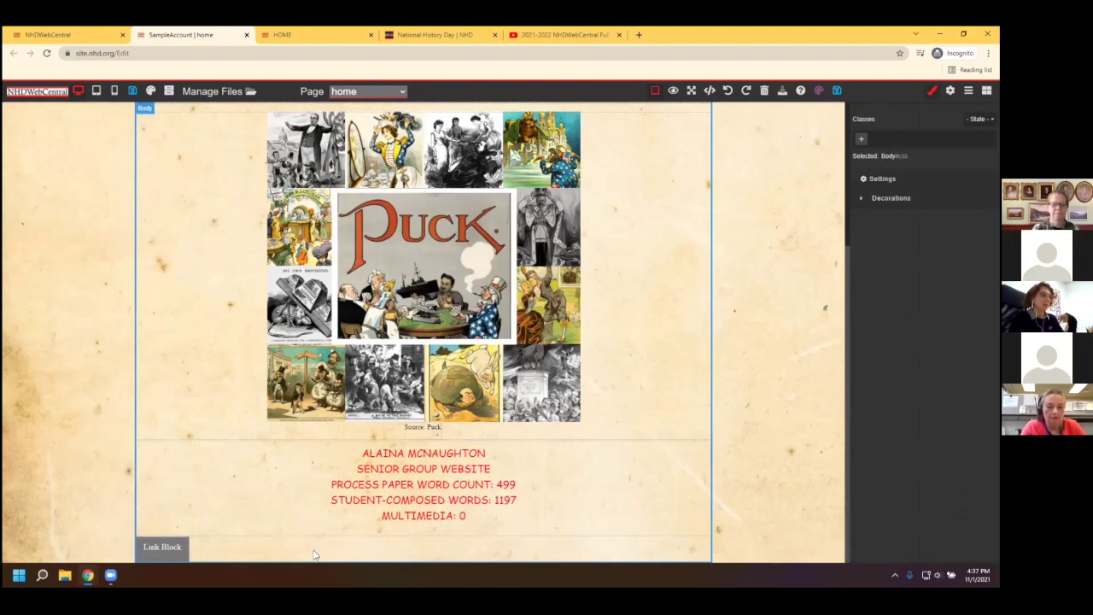
{"action": "left_click", "coordinate": [183, 555]}
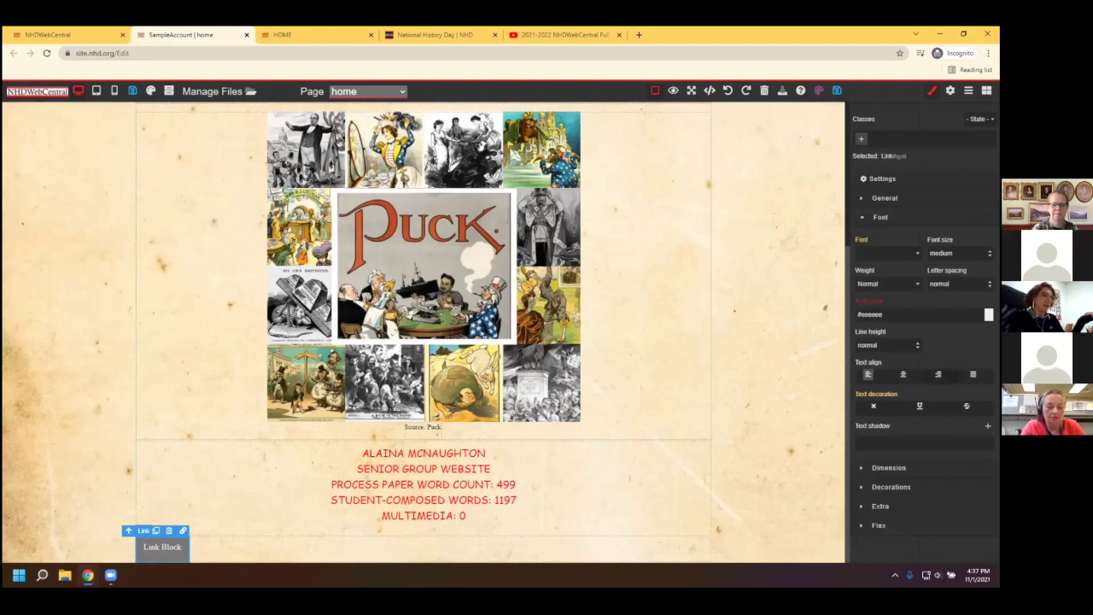
{"action": "left_click", "coordinate": [937, 374]}
{"action": "left_click", "coordinate": [903, 374]}
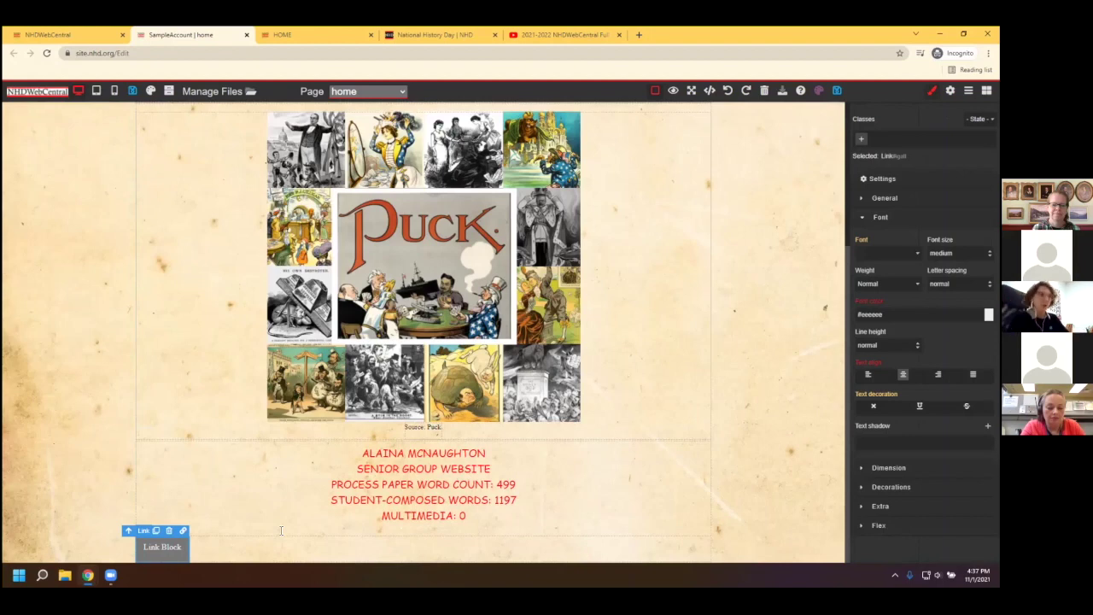
- Reopen the Blocks panel and scroll down to Easy Layout
{"action": "scroll", "coordinate": [136, 200], "scroll_direction": "up", "scroll_amount": 3}
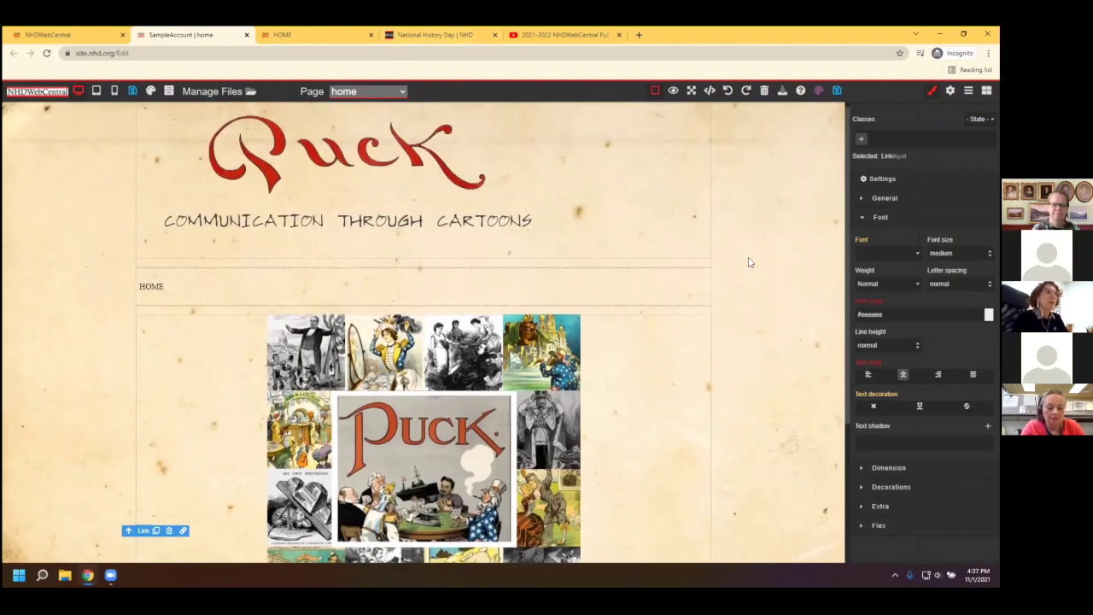
{"action": "left_click", "coordinate": [986, 91]}
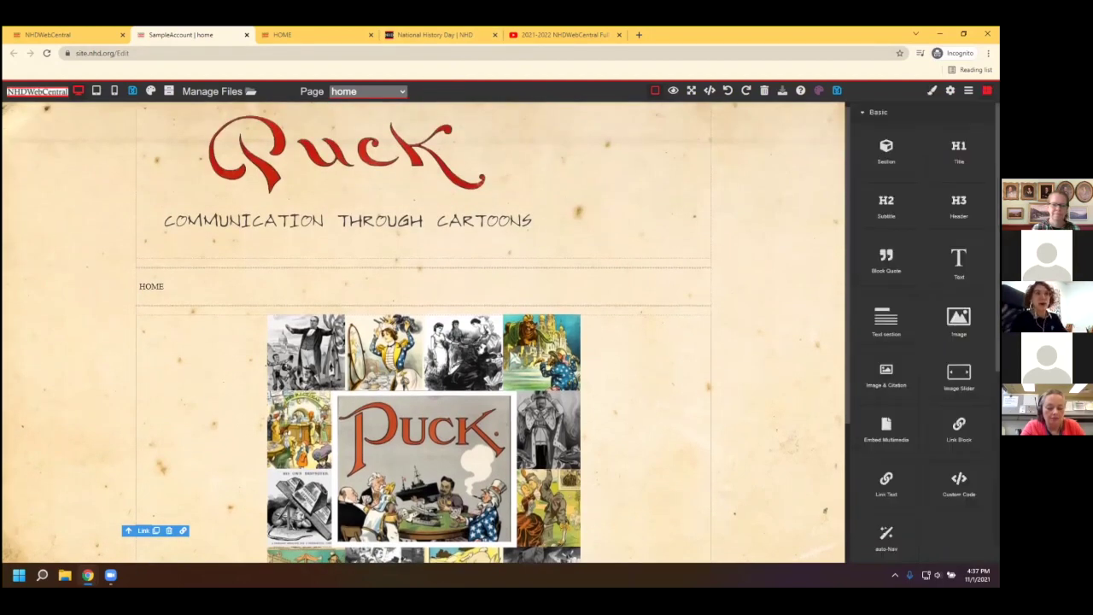
{"action": "scroll", "coordinate": [922, 384], "scroll_direction": "down", "scroll_amount": 4}
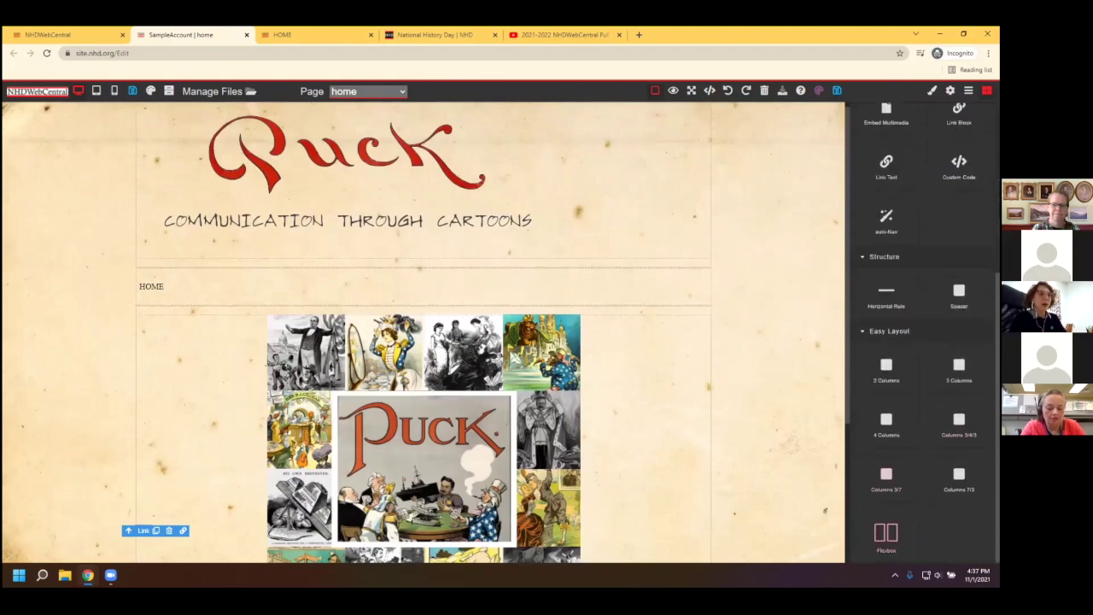
- Add a Flexbox row at the bottom, move the Link Block into it, and delete the empty right column
{"action": "left_click_drag", "start_coordinate": [895, 532], "coordinate": [293, 553]}
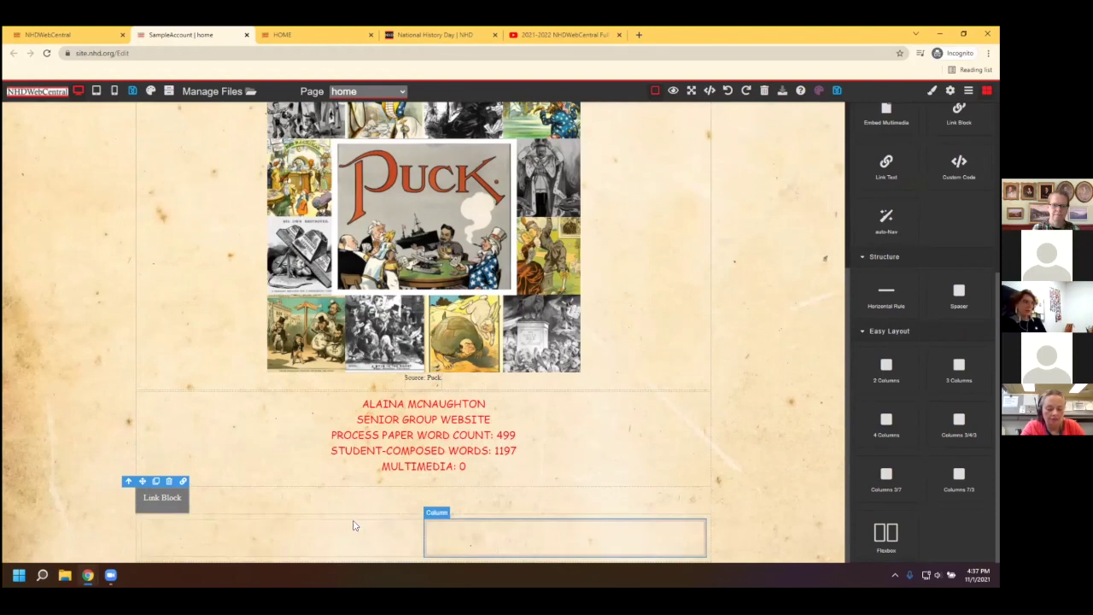
{"action": "left_click_drag", "start_coordinate": [185, 507], "coordinate": [203, 541]}
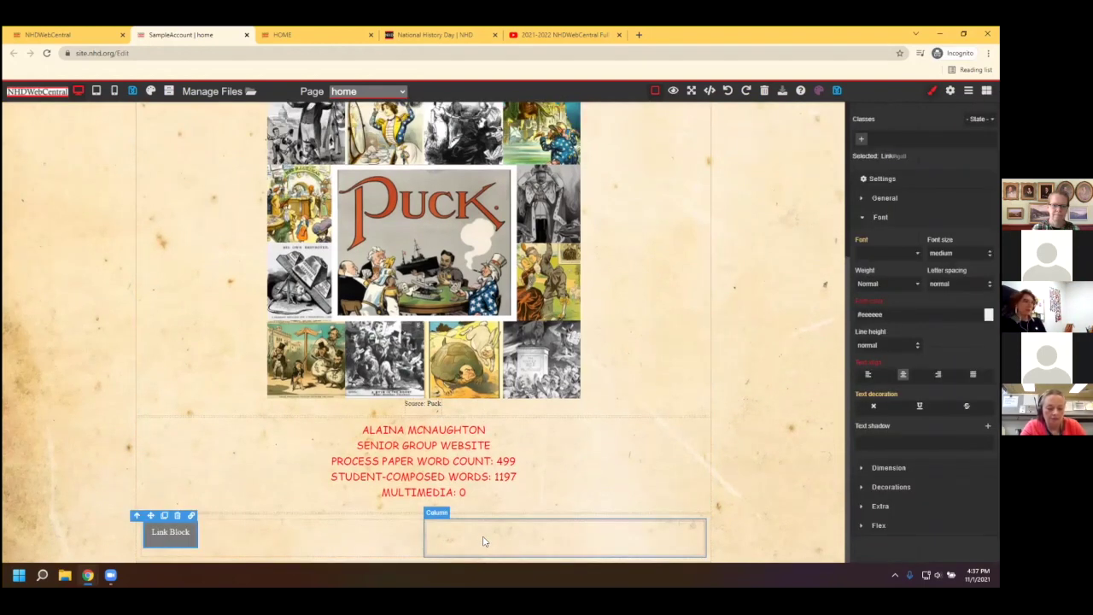
{"action": "left_click", "coordinate": [476, 551]}
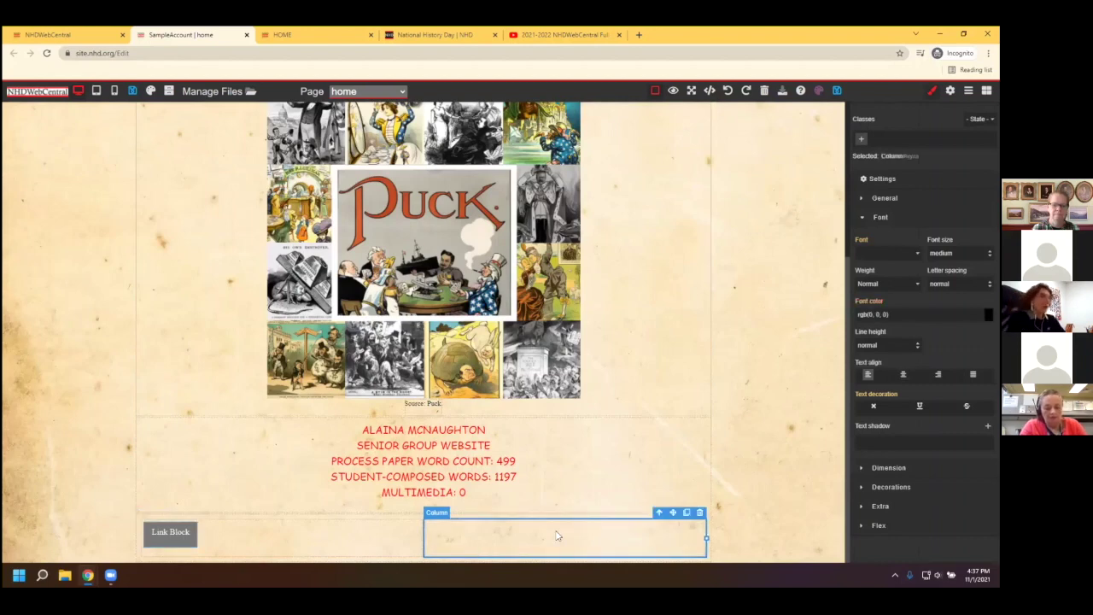
{"action": "left_click", "coordinate": [699, 513]}
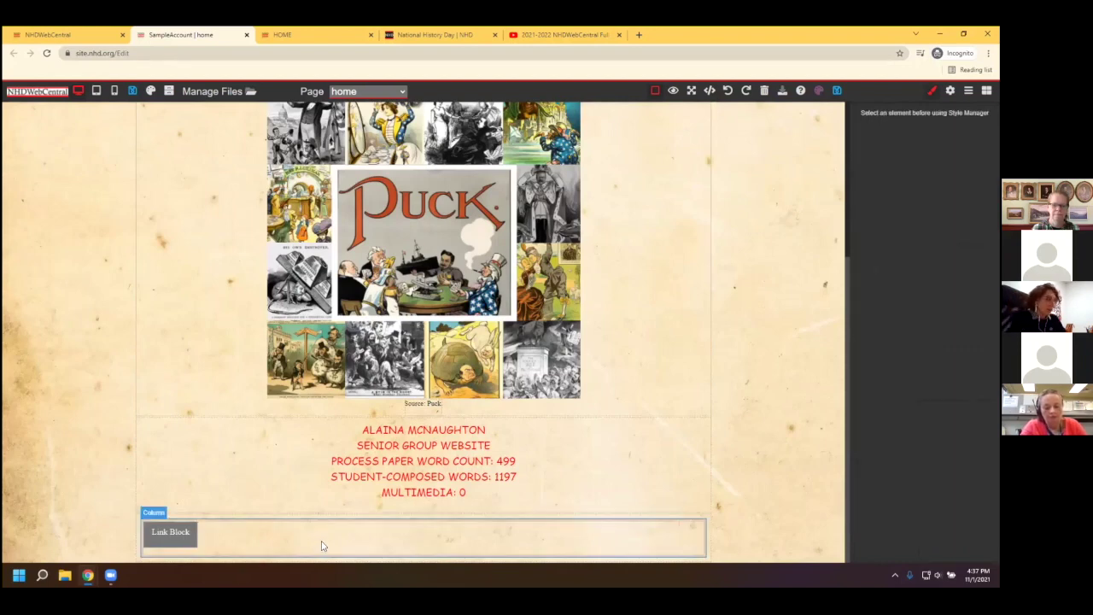
{"action": "left_click", "coordinate": [322, 546]}
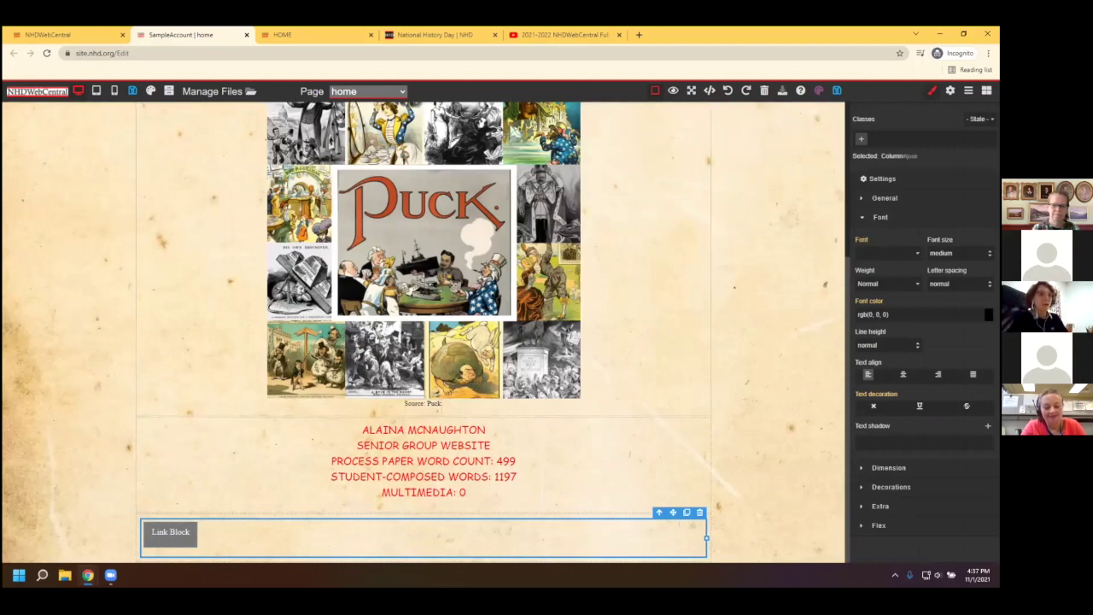
- Set the Link Block's text alignment to center within the full-width row
{"action": "left_click", "coordinate": [903, 374]}
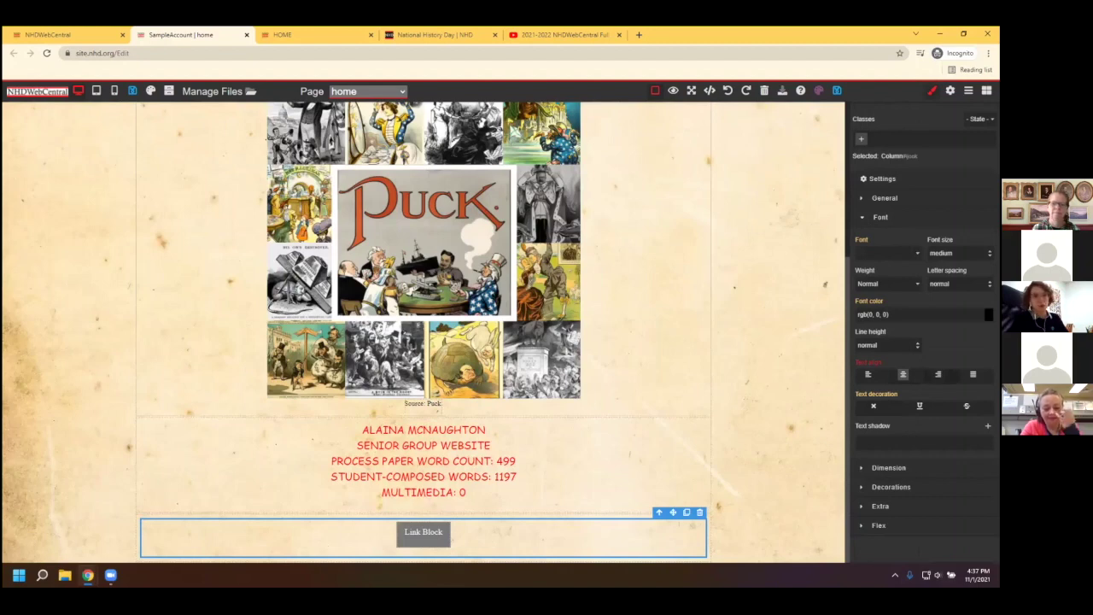
{"action": "left_click", "coordinate": [937, 374]}
{"action": "left_click", "coordinate": [902, 375]}
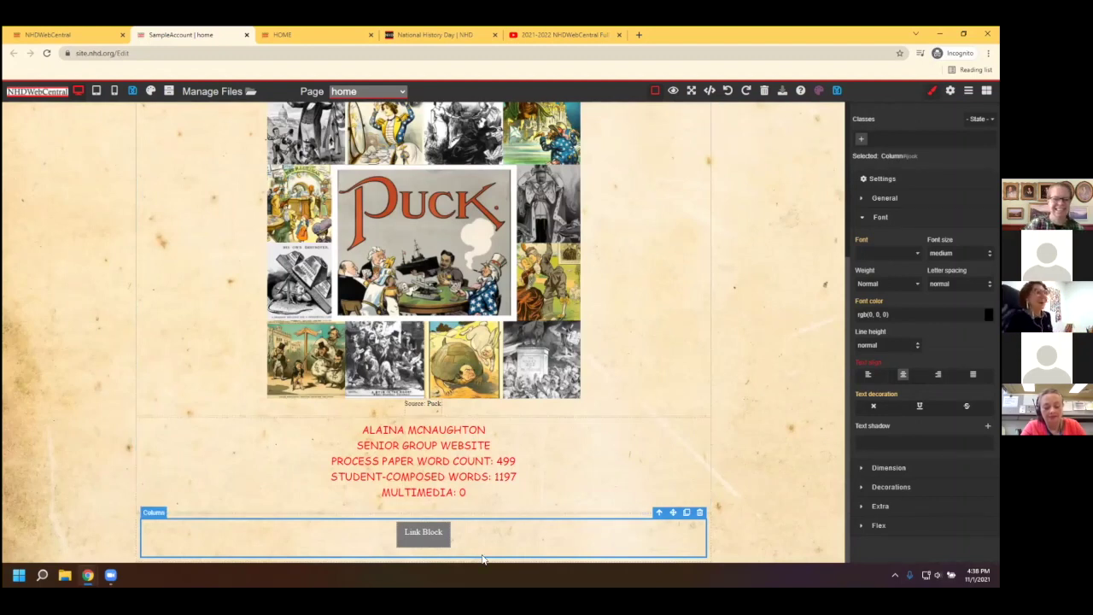
- Relabel the link button 'ENTER' with white Comic Sans MS text
{"action": "left_click", "coordinate": [438, 530]}
{"action": "left_click_drag", "start_coordinate": [445, 532], "coordinate": [398, 531]}
{"action": "type", "text": "ENTER"}
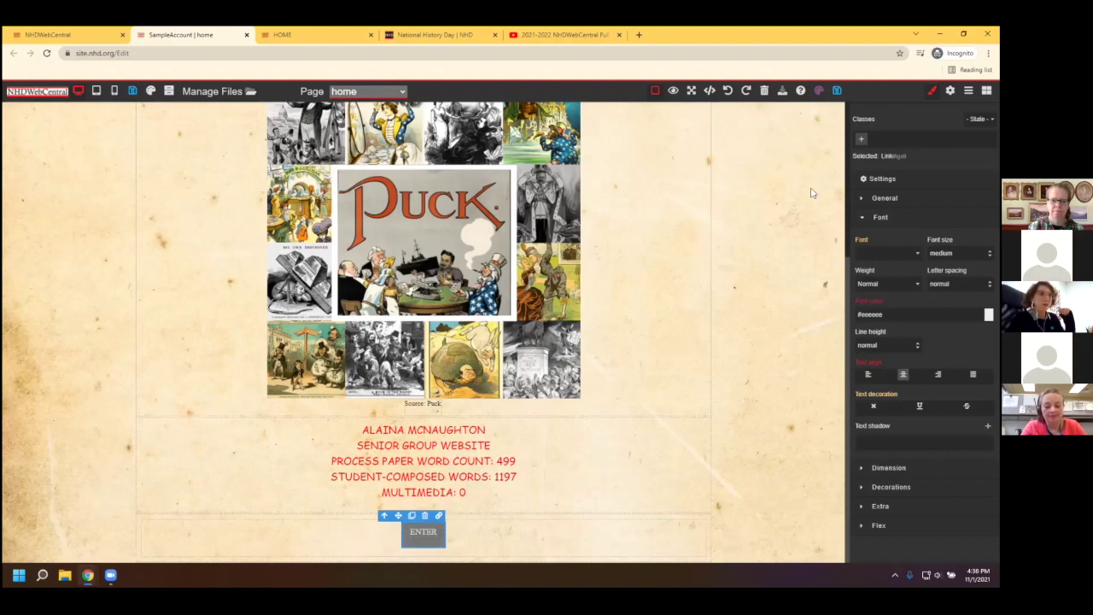
{"action": "left_click", "coordinate": [887, 252]}
{"action": "left_click", "coordinate": [882, 287]}
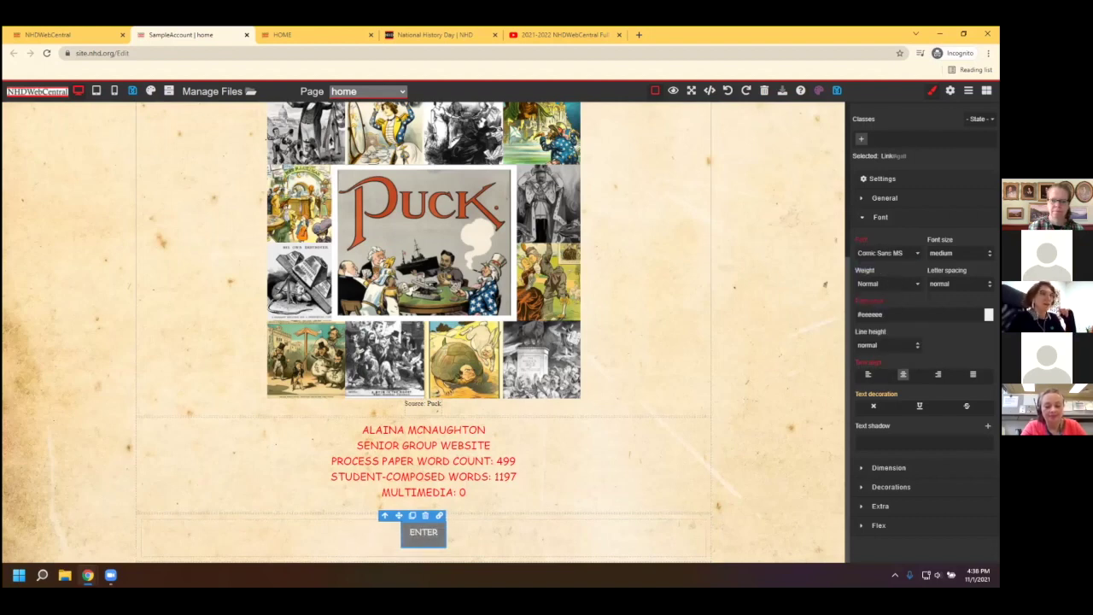
{"action": "left_click", "coordinate": [988, 314]}
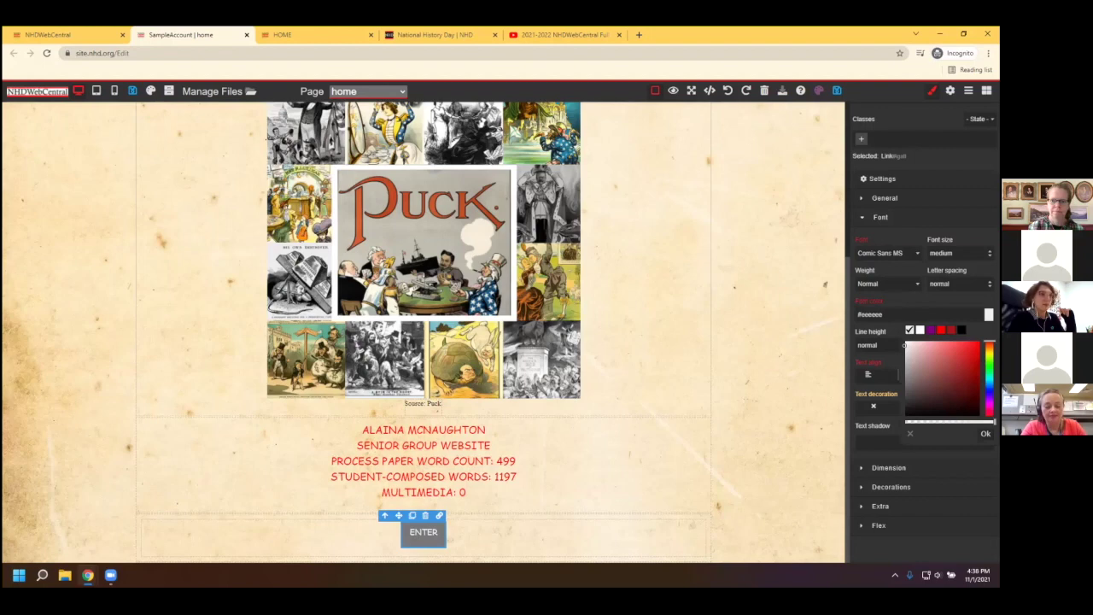
{"action": "left_click", "coordinate": [940, 330]}
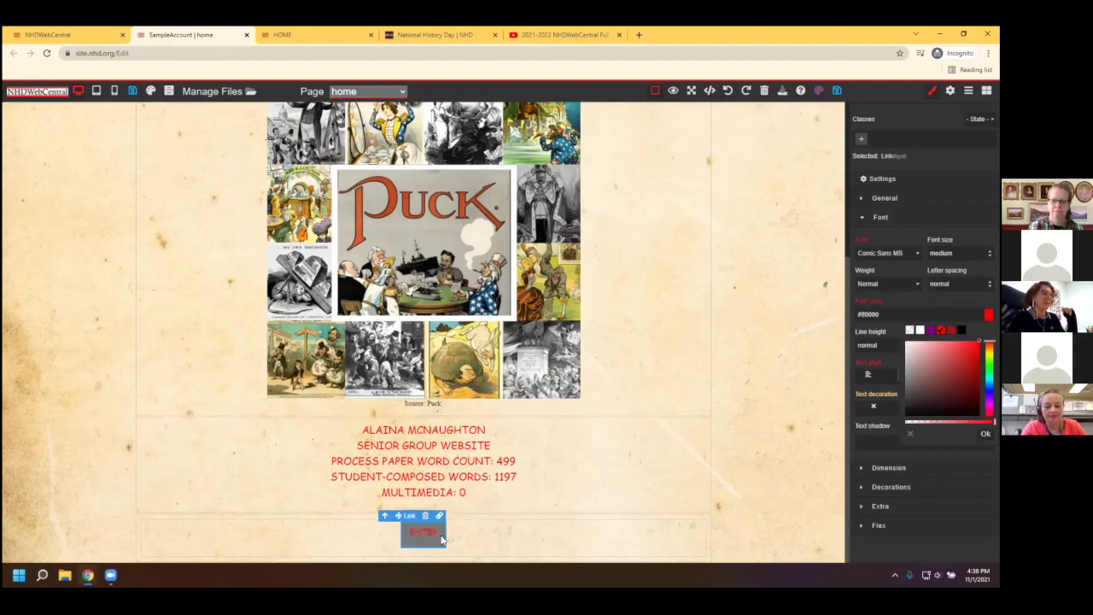
{"action": "left_click", "coordinate": [920, 330]}
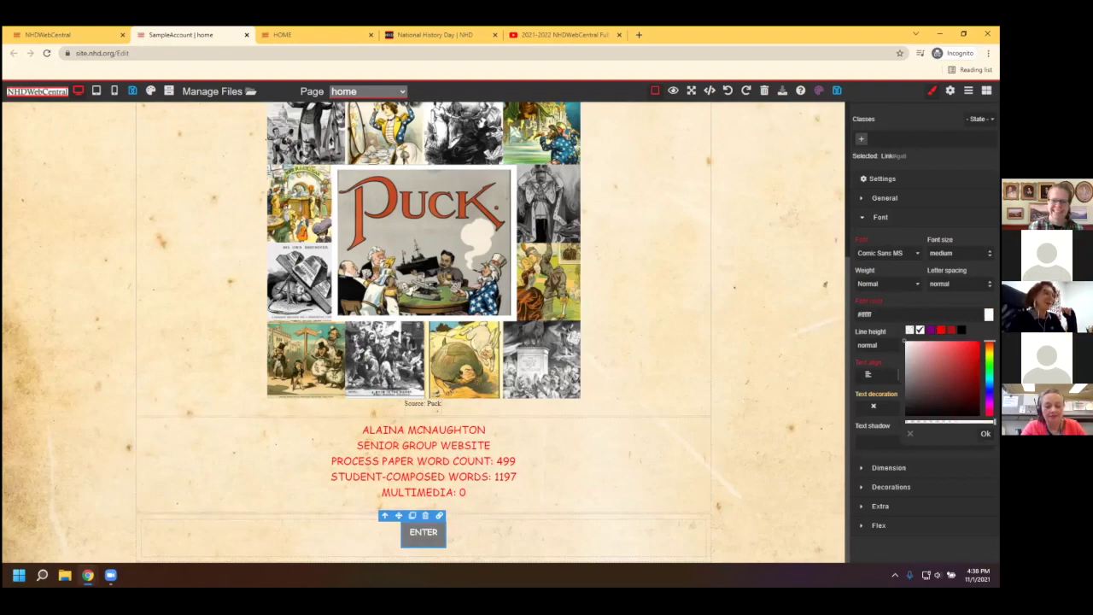
{"action": "left_click", "coordinate": [986, 433]}
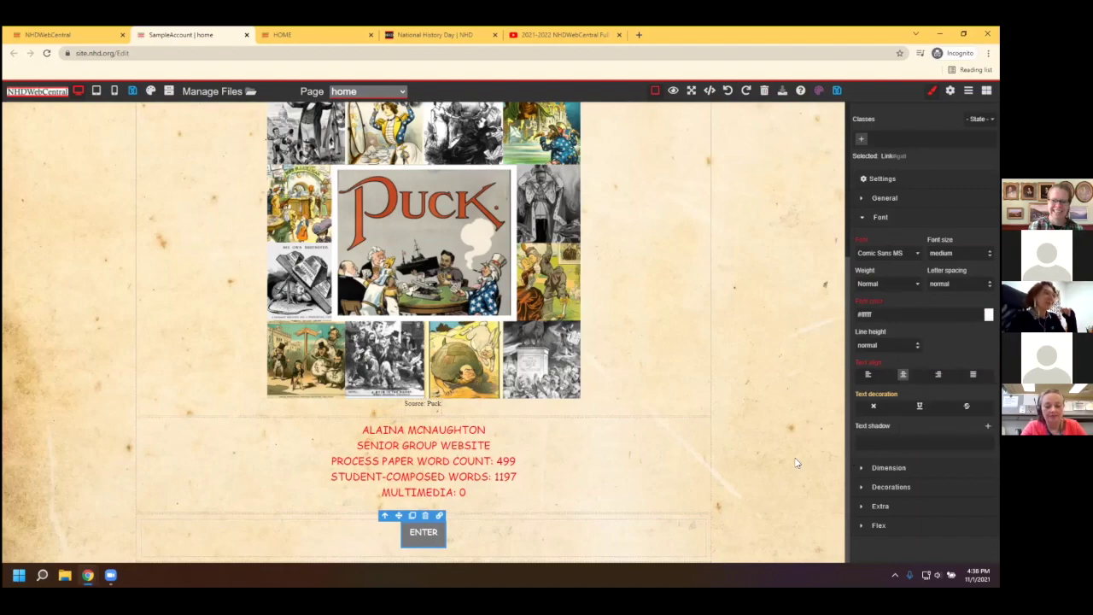
- Save the home page
{"action": "left_click", "coordinate": [836, 92]}
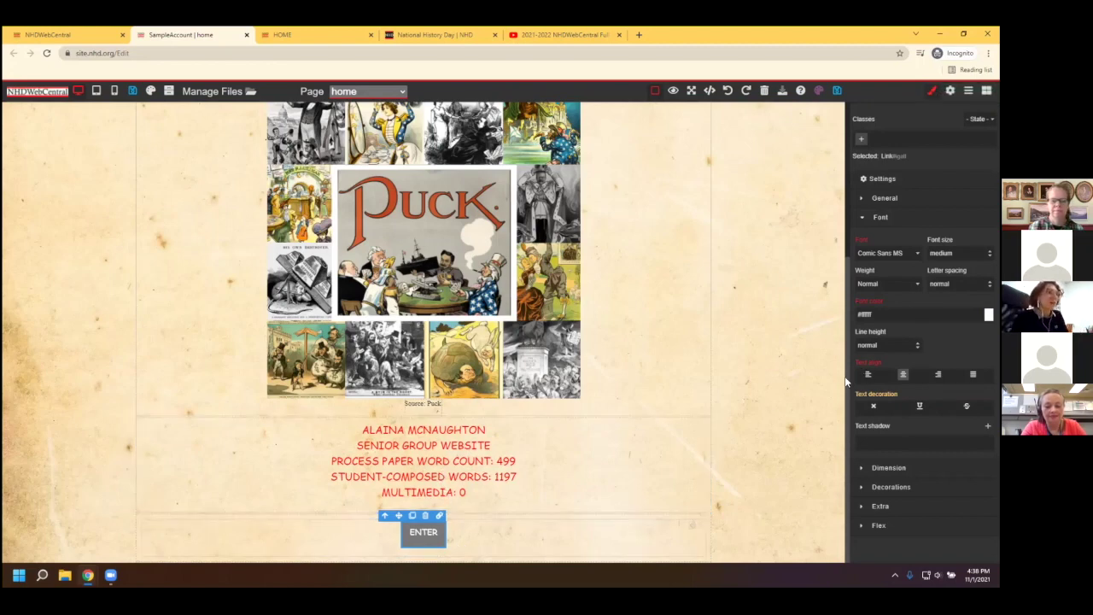
{"action": "left_click_drag", "start_coordinate": [848, 376], "coordinate": [818, 90]}
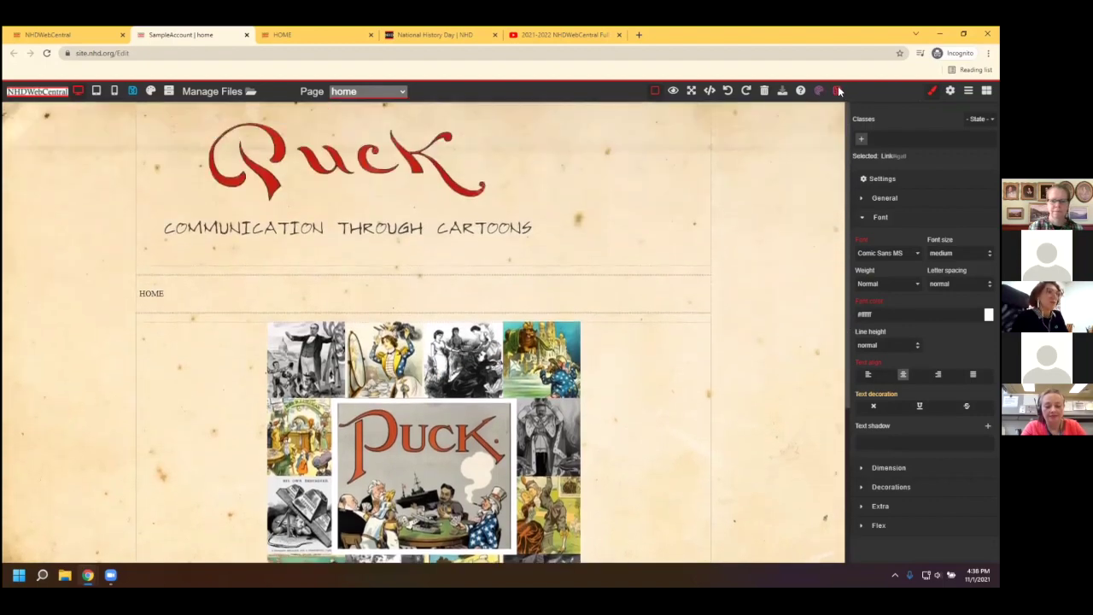
{"action": "left_click", "coordinate": [837, 90]}
- Open Manage Pages from the Page dropdown and place the cursor in the Page Name field
{"action": "left_click", "coordinate": [379, 91]}
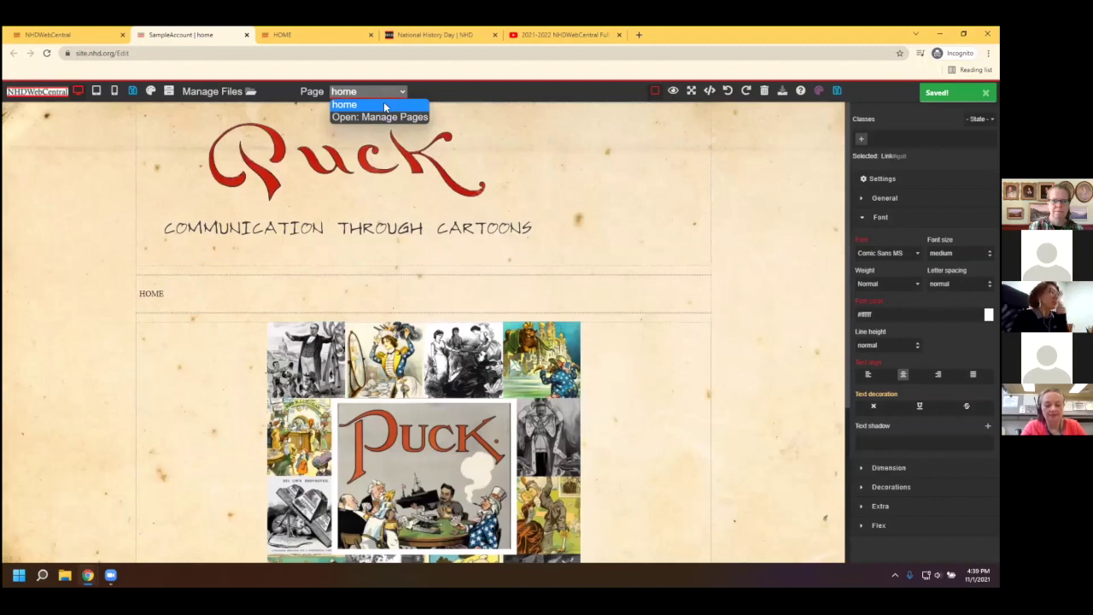
{"action": "left_click", "coordinate": [389, 118]}
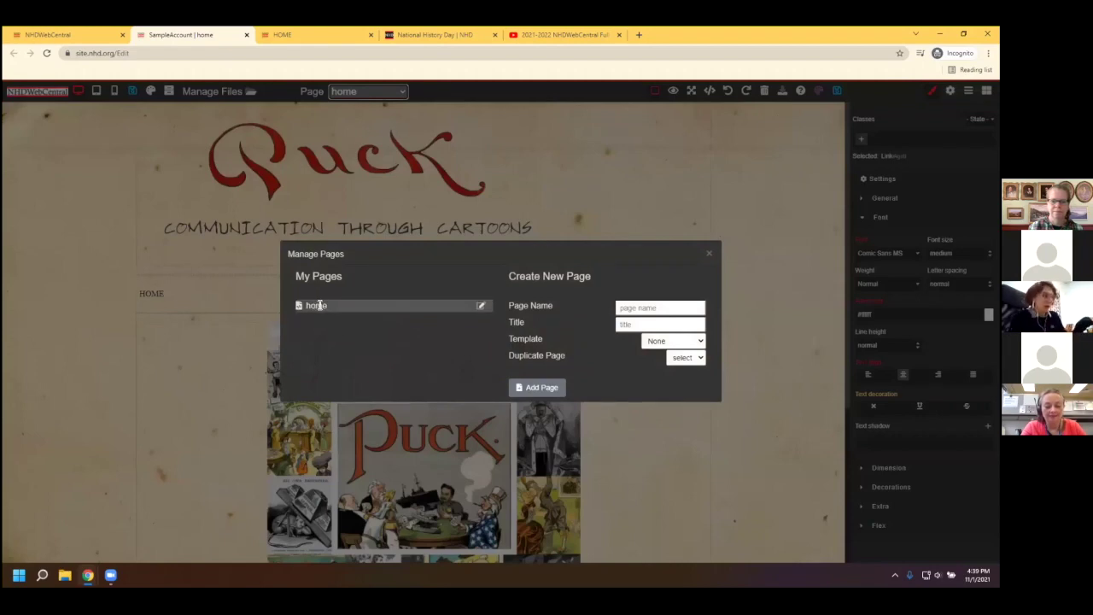
{"action": "left_click", "coordinate": [640, 306]}
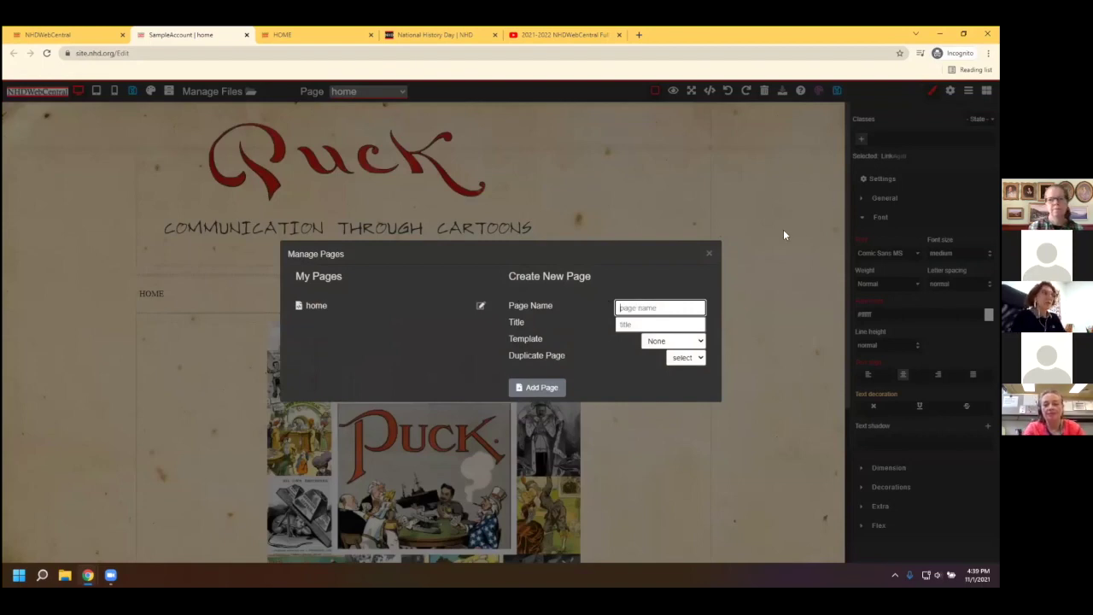
{"action": "left_click", "coordinate": [709, 252]}
{"action": "left_click", "coordinate": [384, 90]}
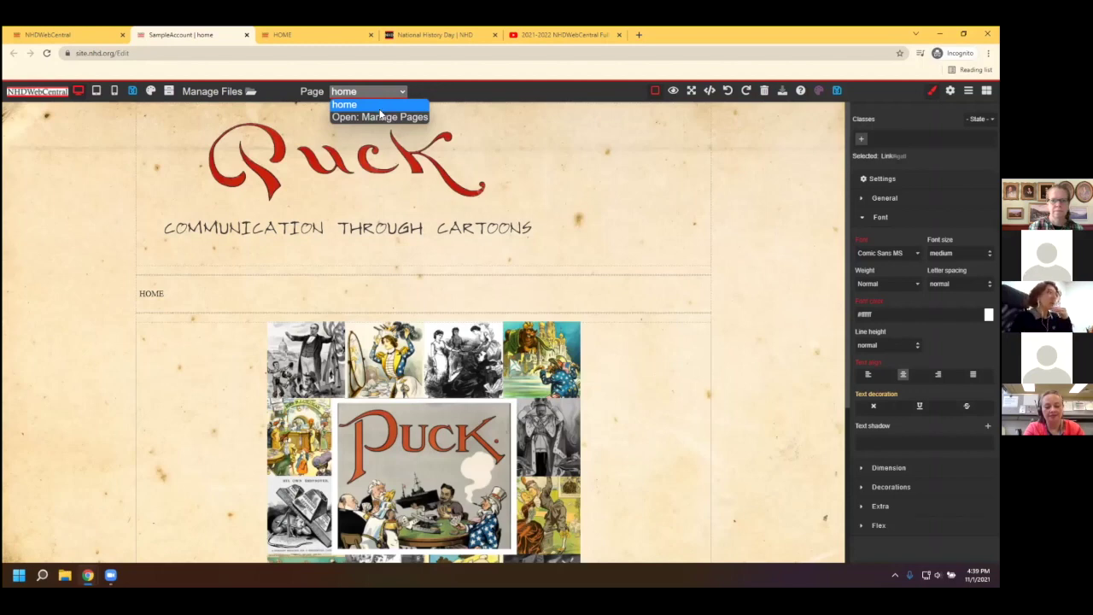
{"action": "left_click", "coordinate": [377, 119]}
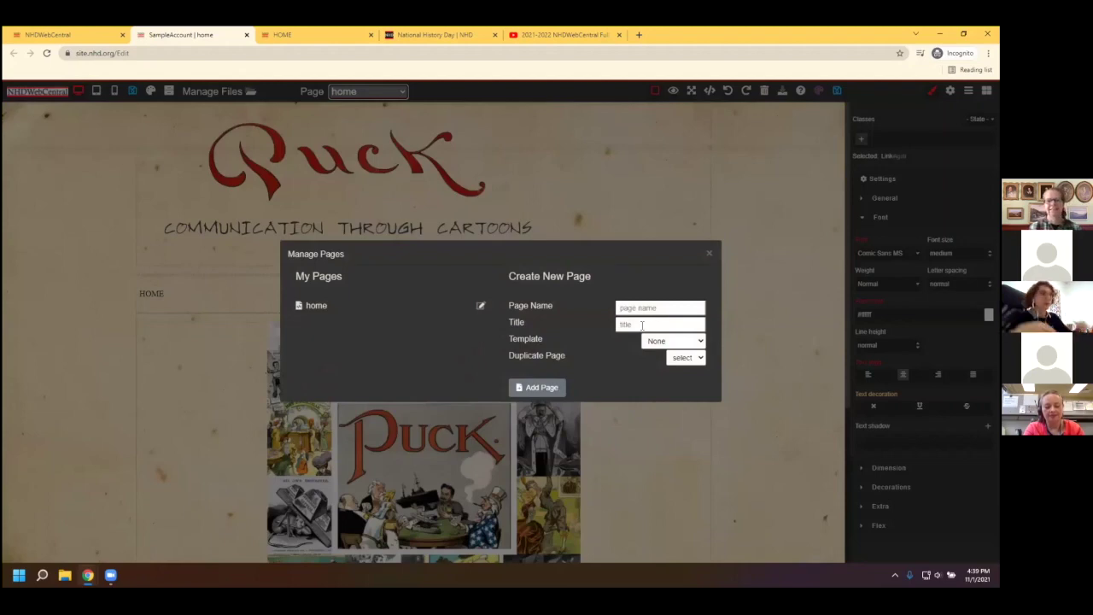
{"action": "left_click", "coordinate": [639, 308]}
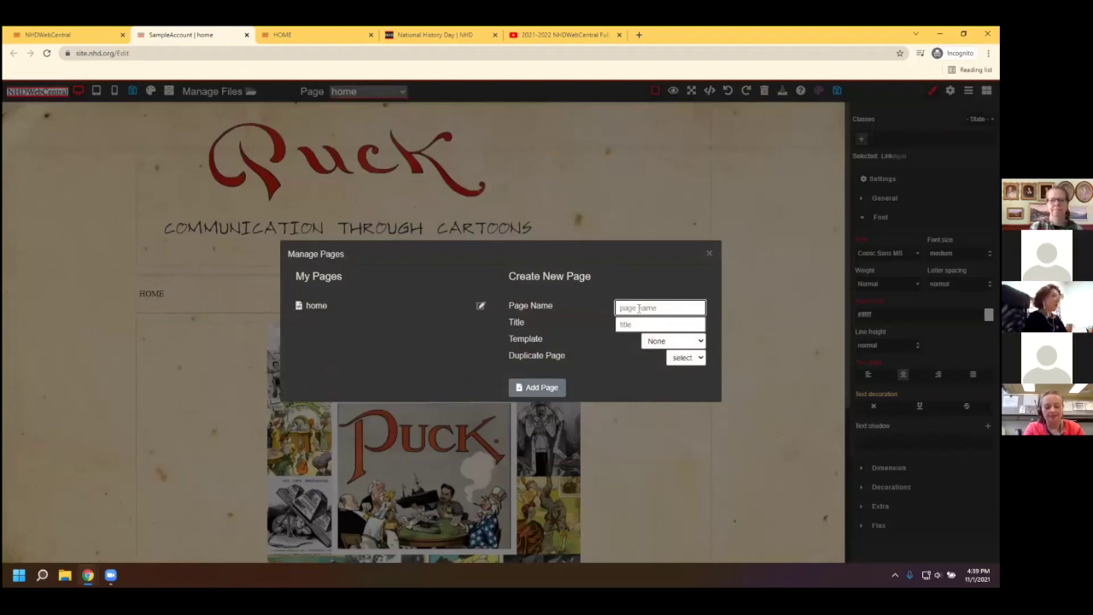
- Enter 'Thesis Page' as the new page's name and 'THESIS' as its title
{"action": "type", "text": "Thesis Page"}
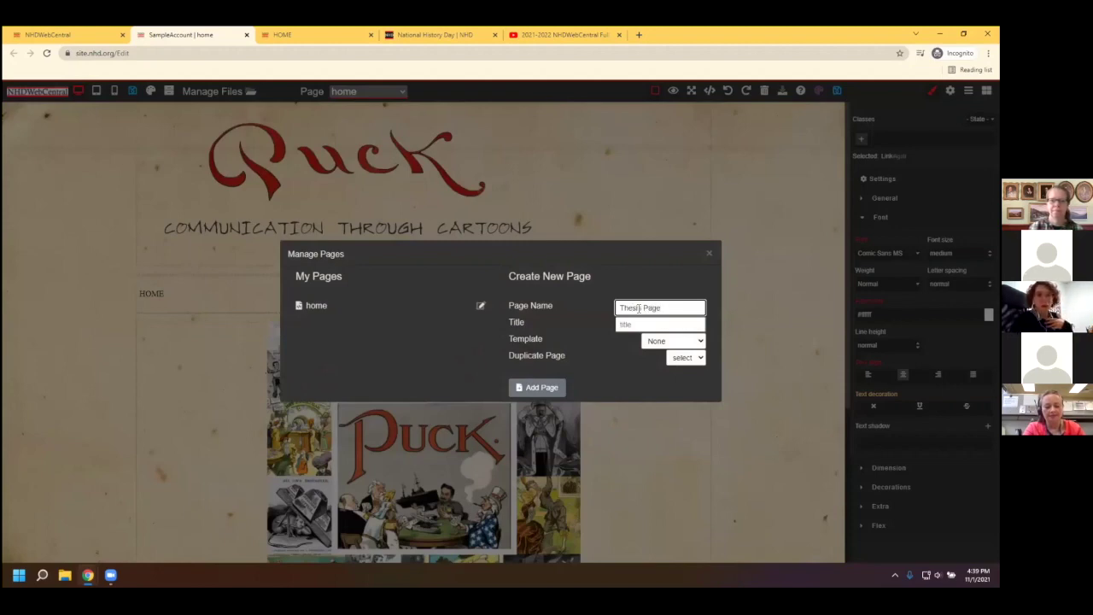
{"action": "left_click", "coordinate": [655, 326]}
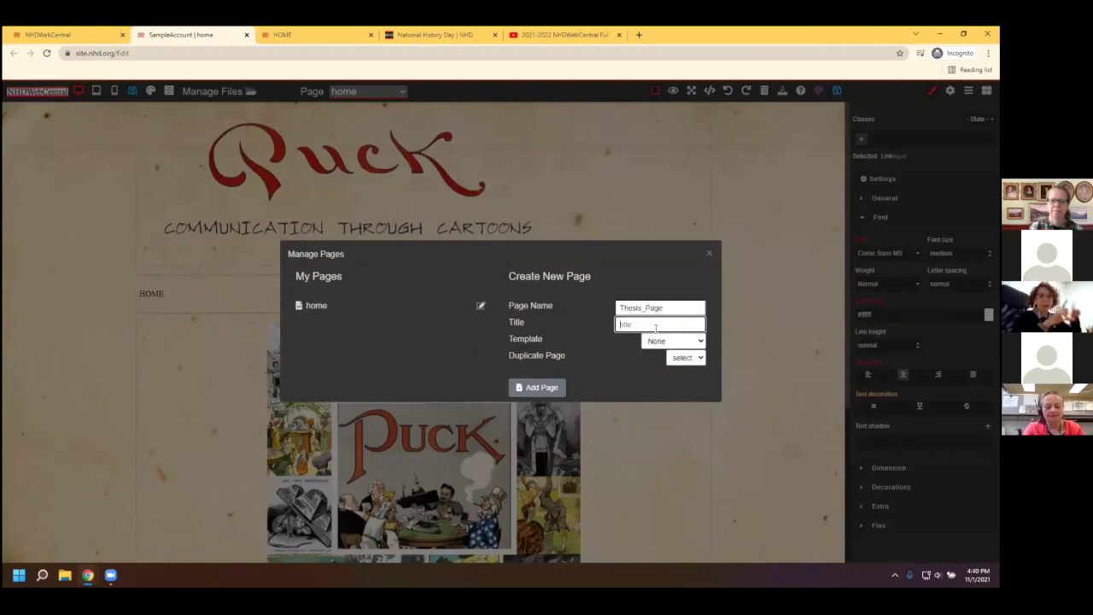
{"action": "type", "text": "THESIS"}
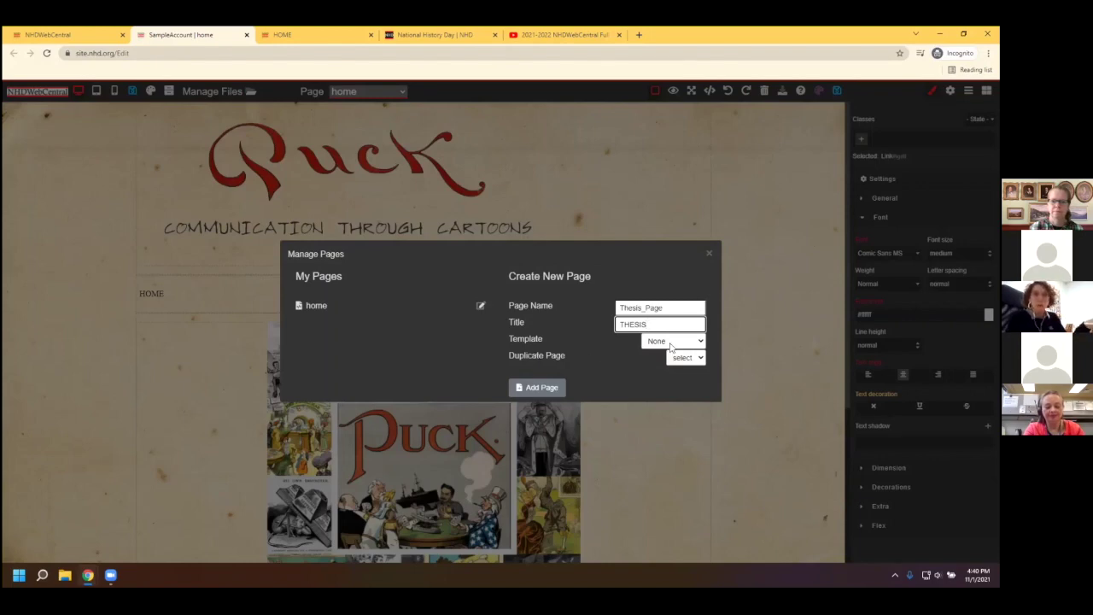
- Leave the template as None, open Duplicate Page, then switch to the published home page tab
{"action": "left_click", "coordinate": [670, 346]}
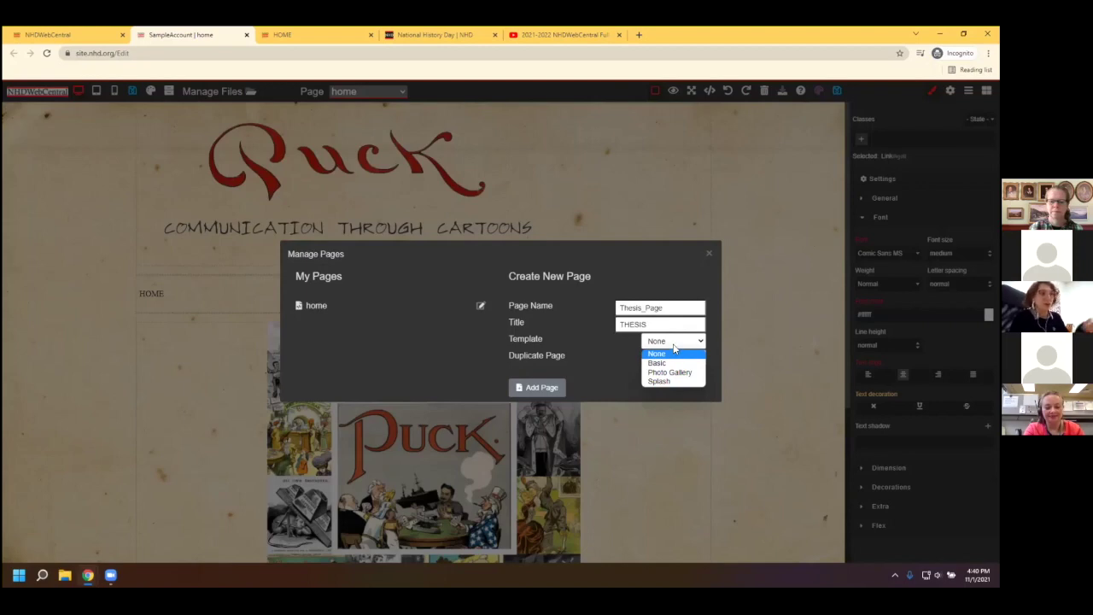
{"action": "left_click", "coordinate": [674, 351]}
{"action": "left_click", "coordinate": [689, 358]}
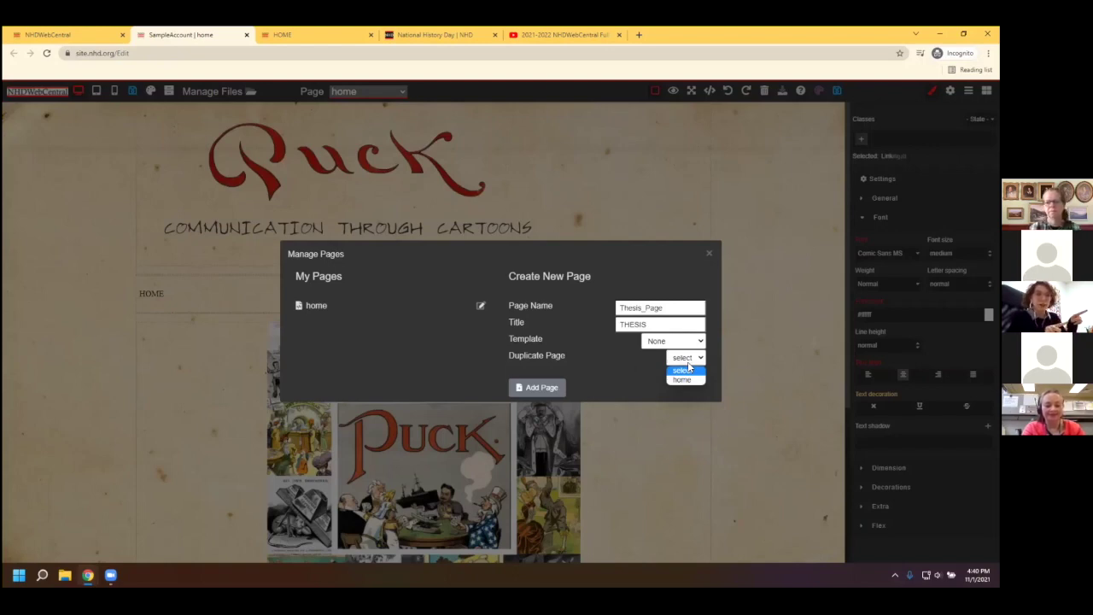
{"action": "left_click", "coordinate": [321, 34]}
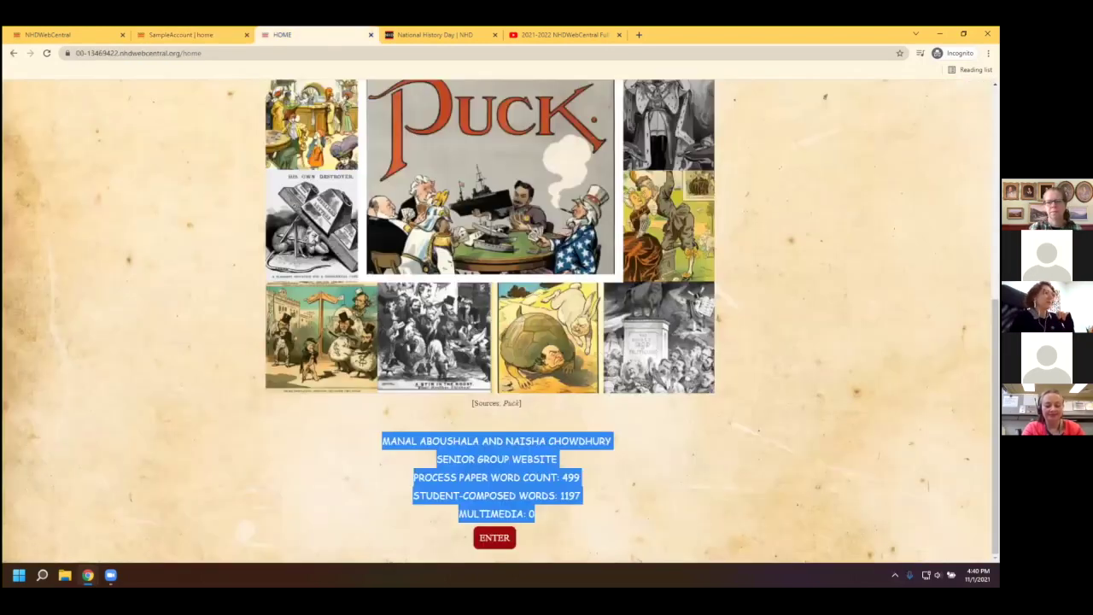
- Test the live ENTER button, then back in the editor set Duplicate Page to home
{"action": "left_click", "coordinate": [503, 543]}
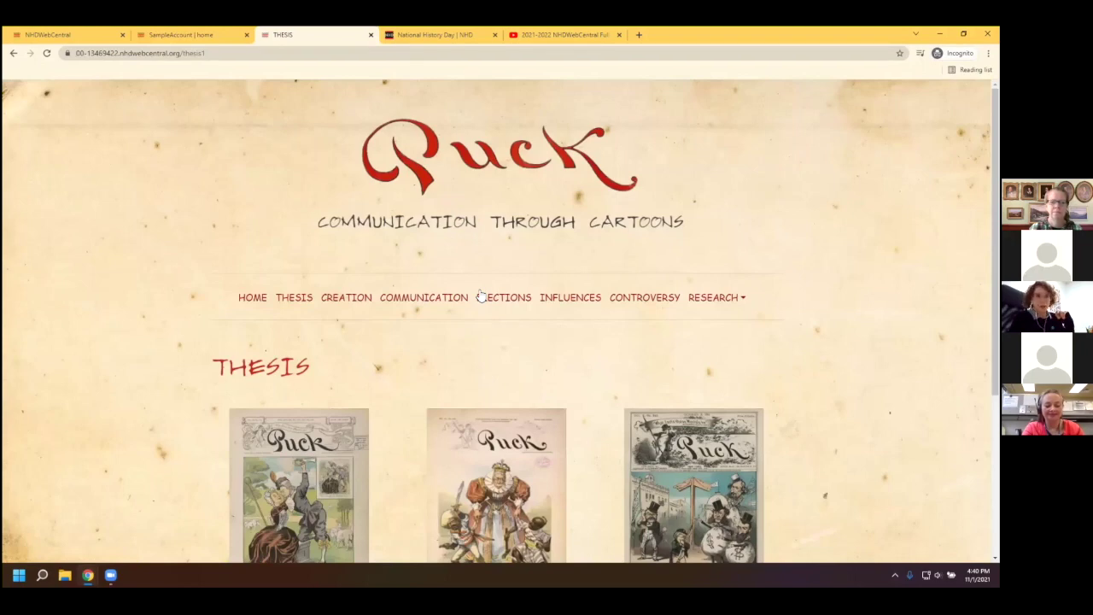
{"action": "left_click", "coordinate": [215, 34]}
{"action": "left_click", "coordinate": [685, 357]}
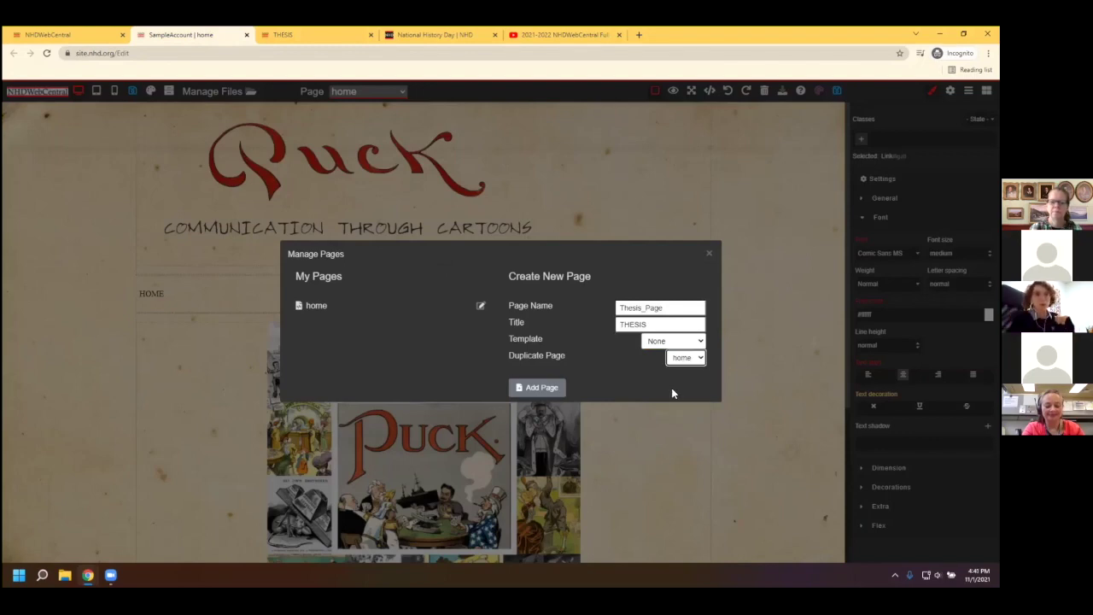
- Add Thesis_Page as a copy of home, save the site, and scroll down to ENTER
{"action": "left_click", "coordinate": [552, 389]}
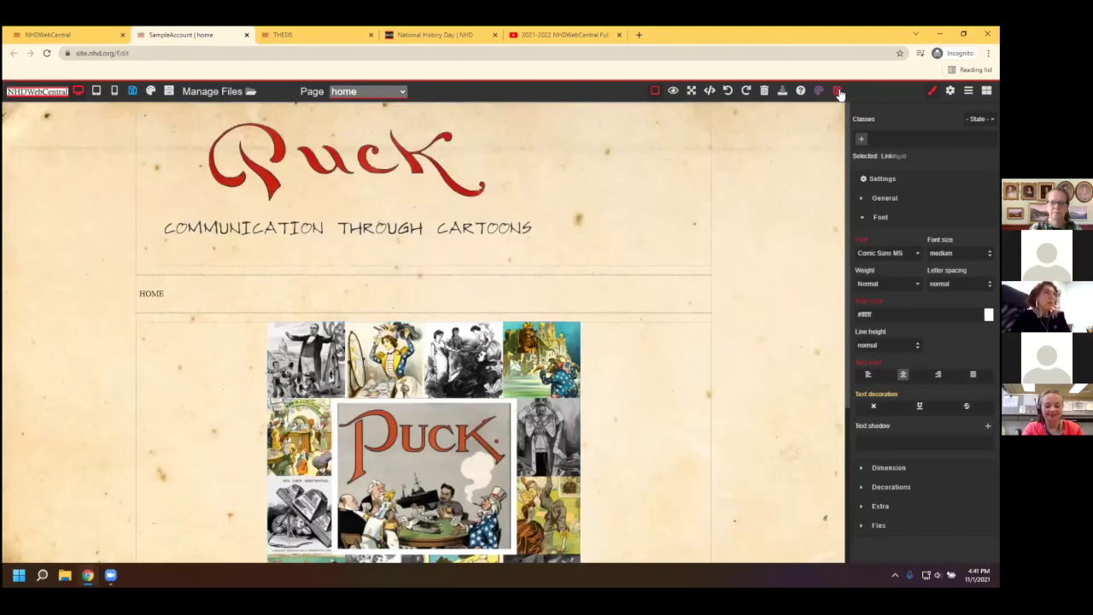
{"action": "left_click", "coordinate": [837, 91]}
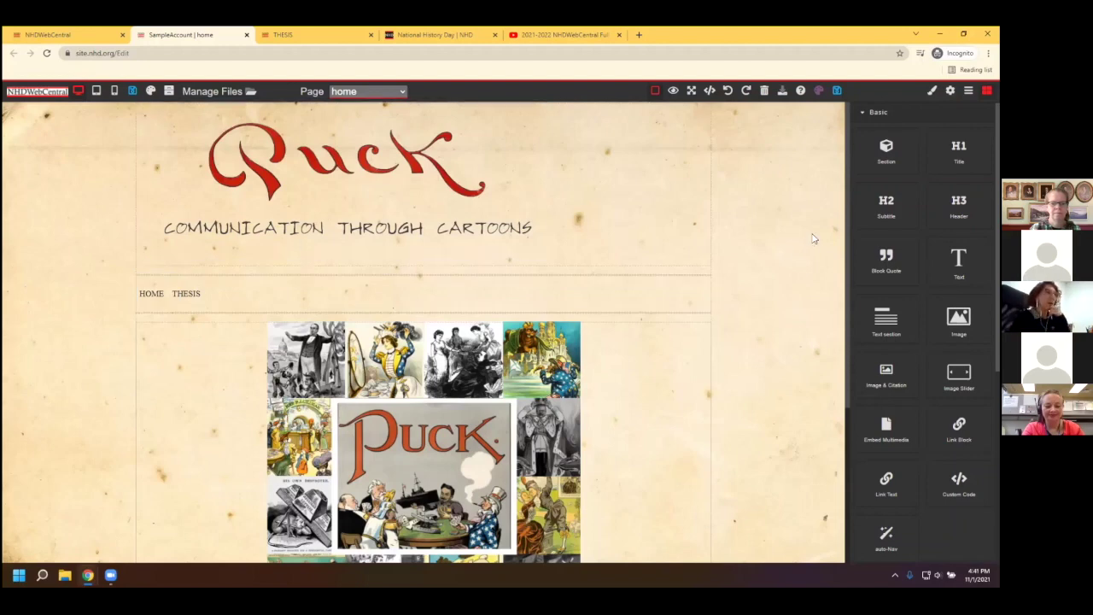
{"action": "left_click_drag", "start_coordinate": [844, 200], "coordinate": [833, 392]}
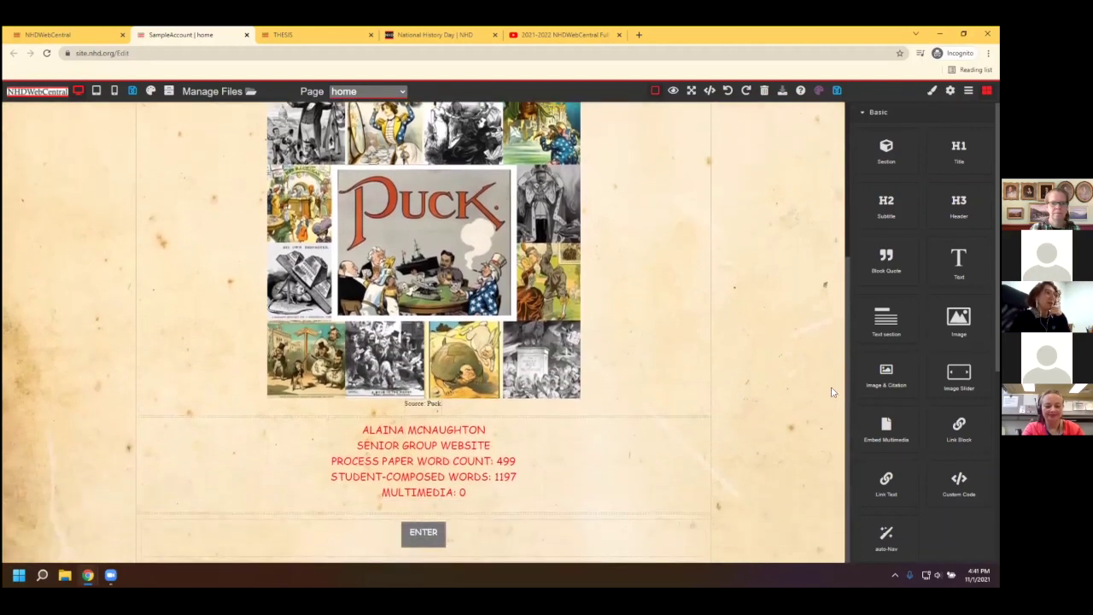
- Link the ENTER button internally to Thesis_Page and save the link setting
{"action": "left_click", "coordinate": [419, 544]}
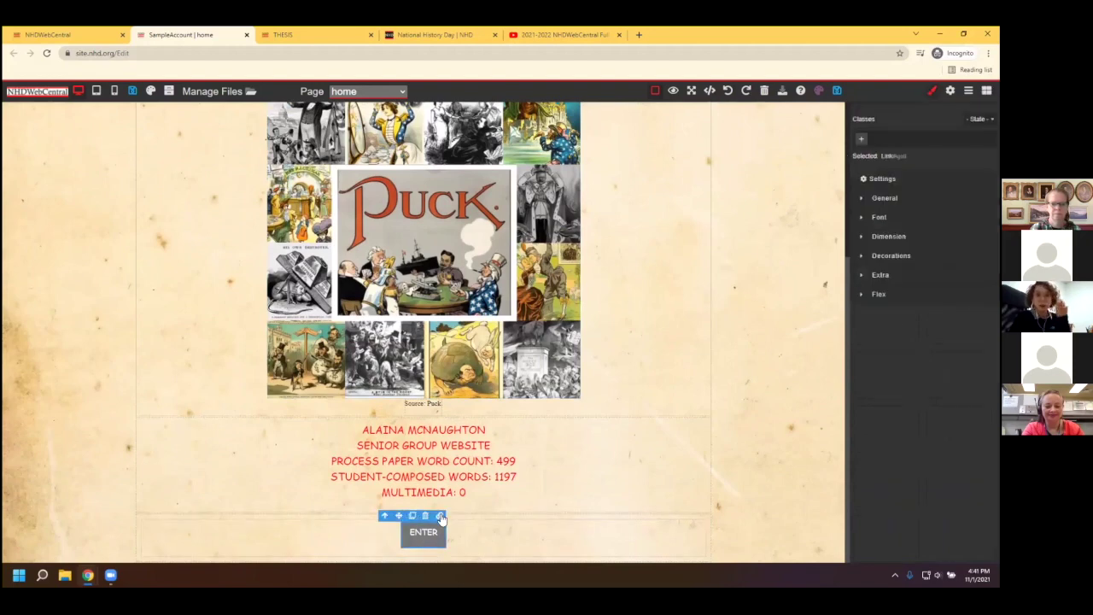
{"action": "left_click", "coordinate": [440, 516]}
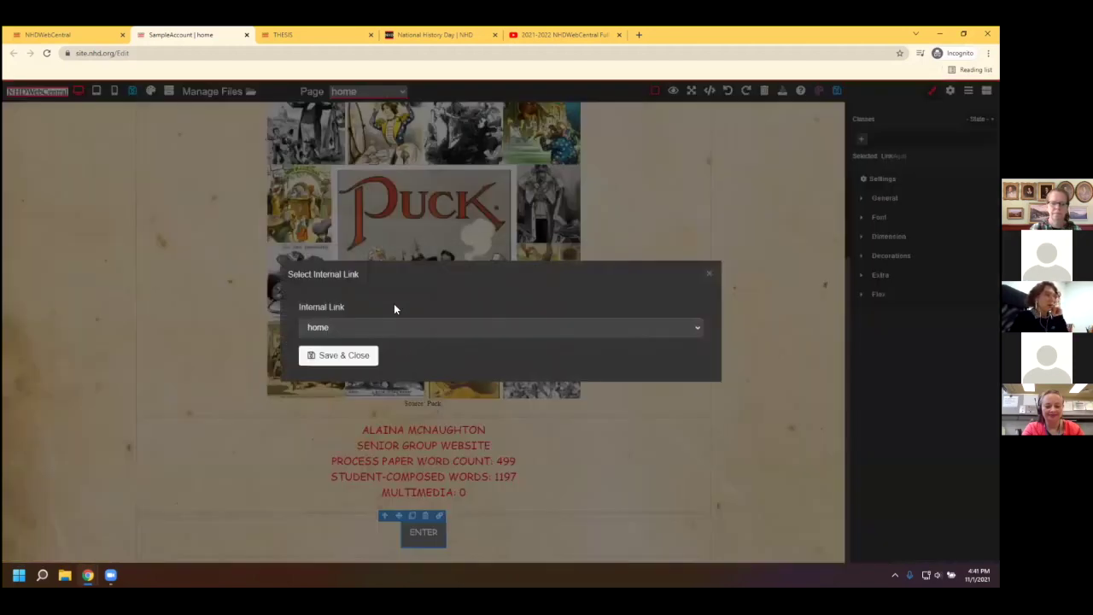
{"action": "left_click", "coordinate": [395, 327]}
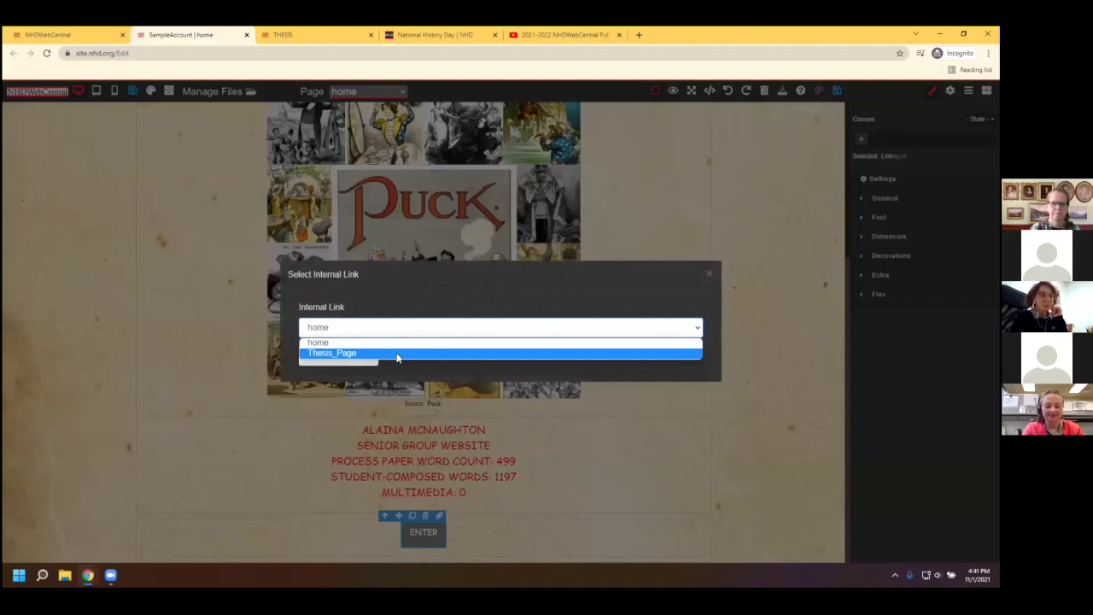
{"action": "left_click", "coordinate": [397, 354]}
{"action": "left_click", "coordinate": [341, 357]}
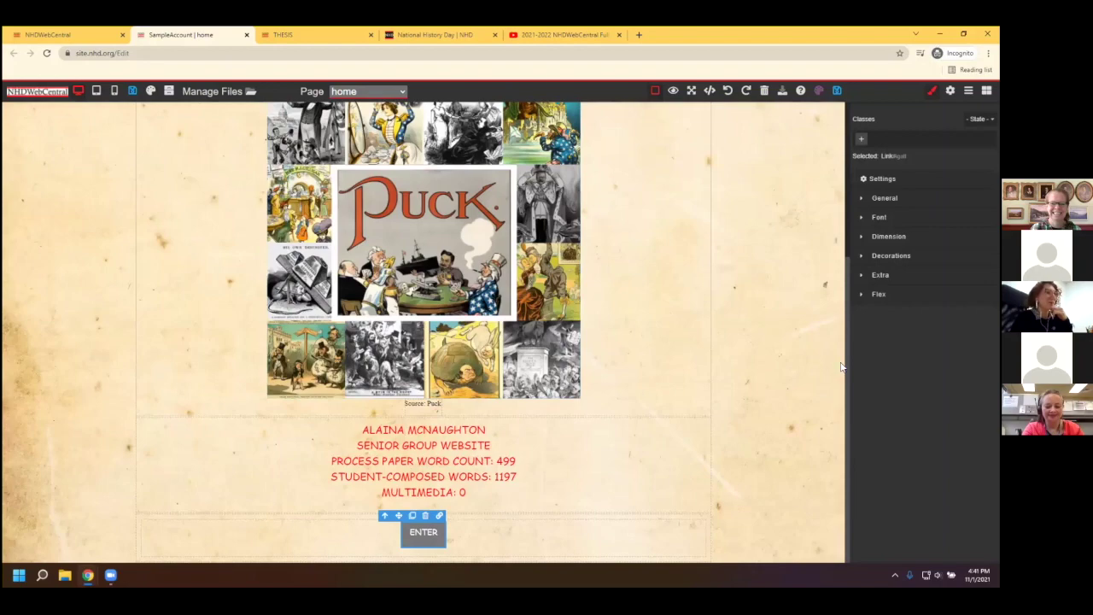
{"action": "left_click_drag", "start_coordinate": [848, 364], "coordinate": [844, 140]}
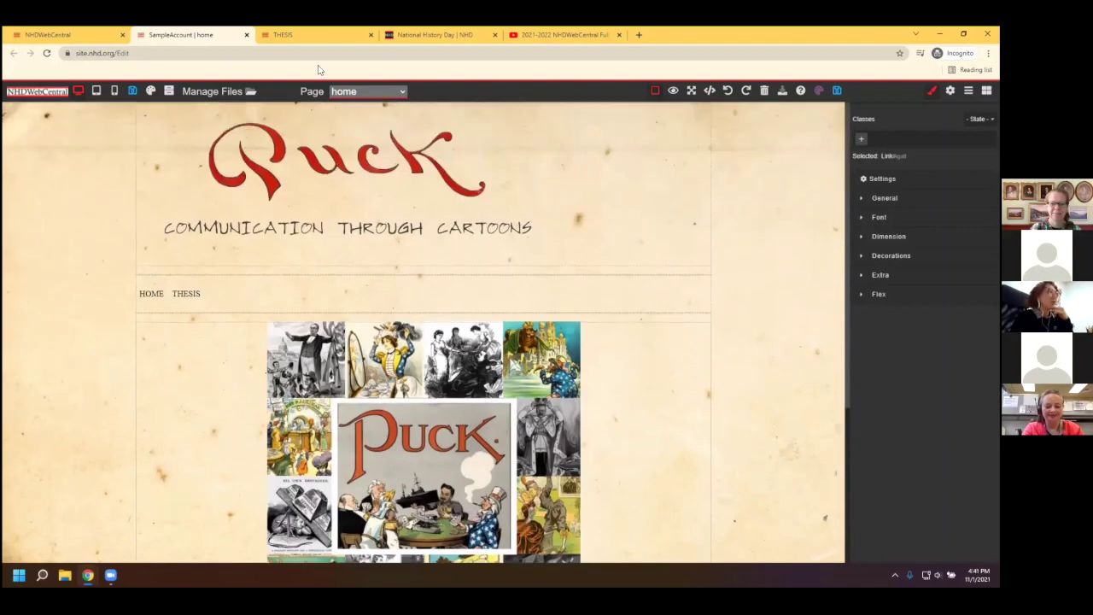
- Save the site and open Thesis_Page in the editor
{"action": "left_click", "coordinate": [132, 91]}
{"action": "left_click", "coordinate": [355, 94]}
{"action": "left_click", "coordinate": [360, 117]}
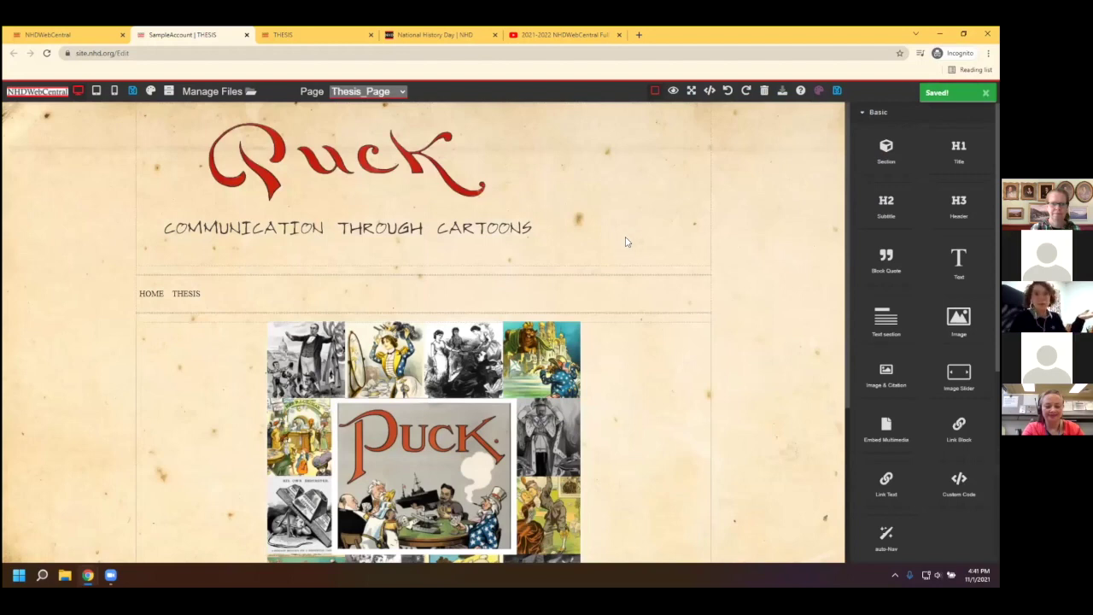
- Delete the collage, credits text, ENTER button row and leftover empty row from Thesis_Page
{"action": "scroll", "coordinate": [849, 232], "scroll_direction": "down", "scroll_amount": 3}
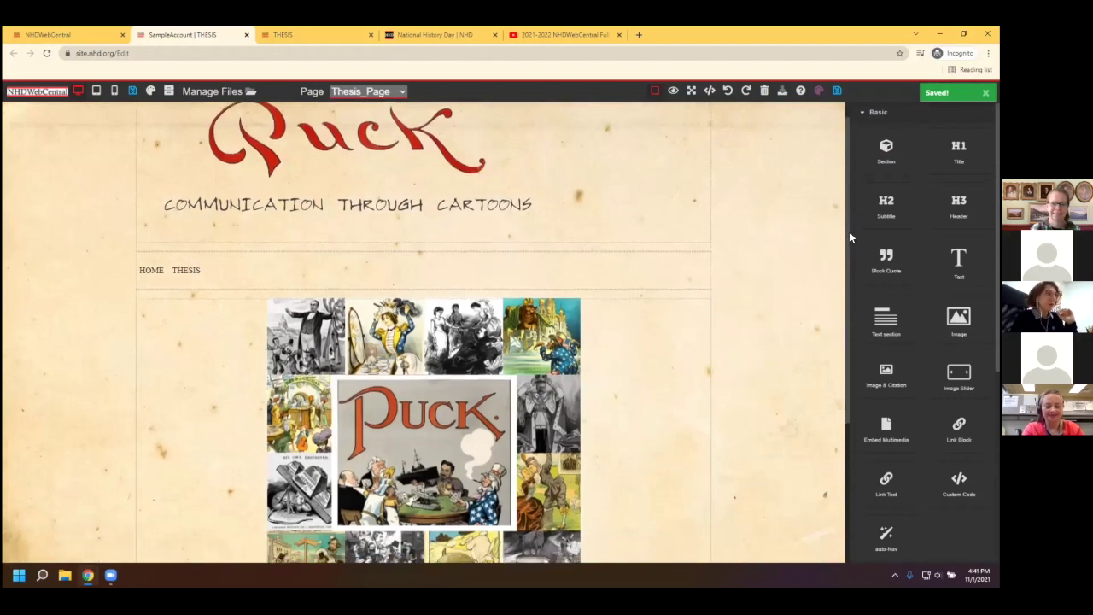
{"action": "left_click", "coordinate": [463, 246]}
{"action": "key", "text": "Delete"}
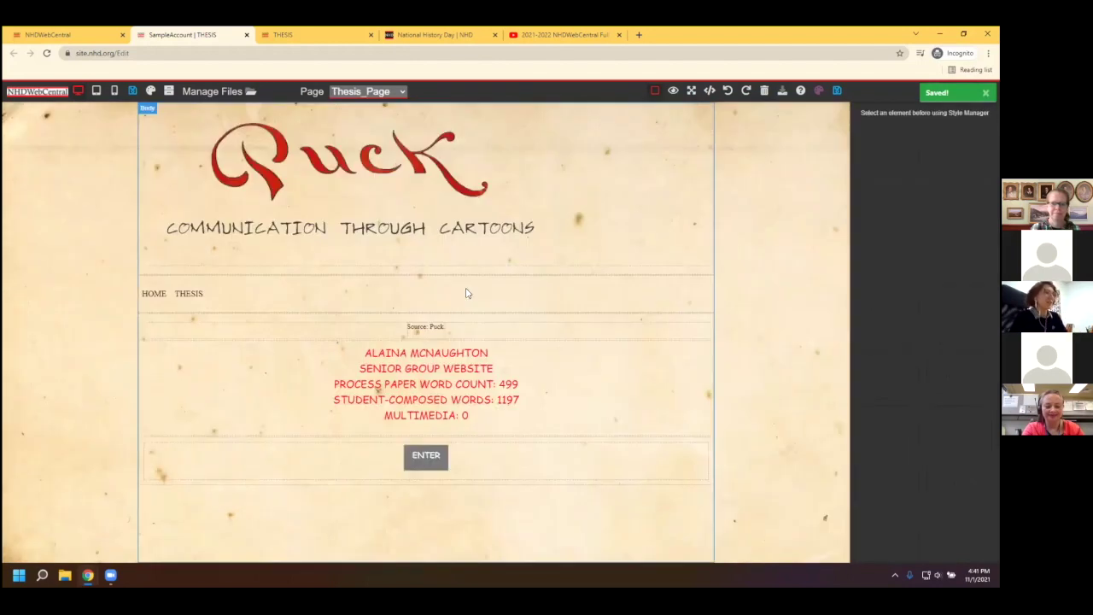
{"action": "key", "text": "Delete"}
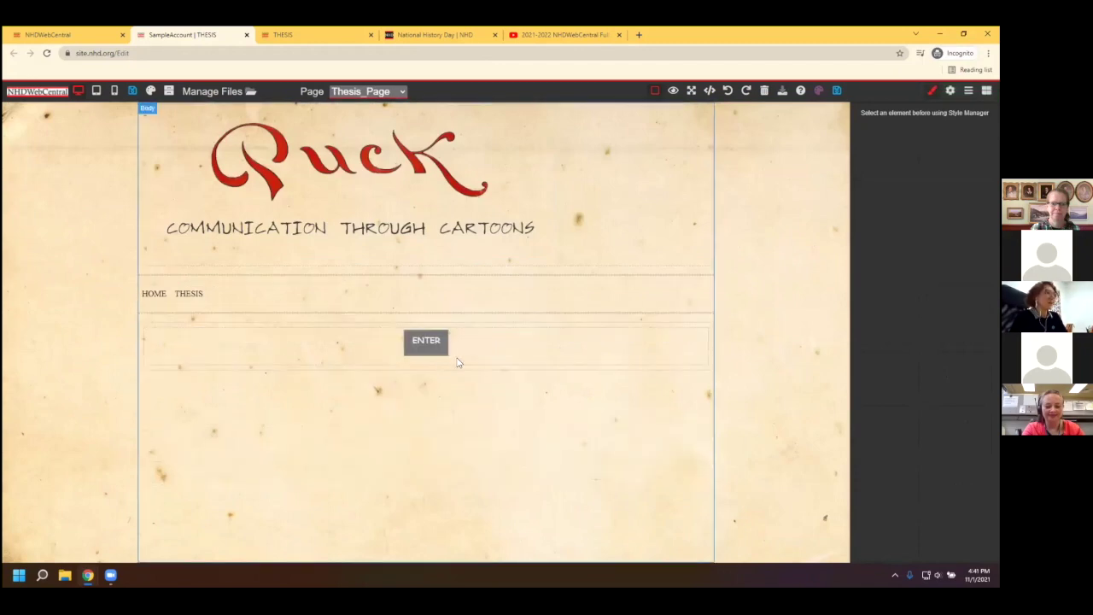
{"action": "left_click", "coordinate": [440, 353]}
{"action": "key", "text": "Delete"}
{"action": "left_click", "coordinate": [440, 335]}
{"action": "key", "text": "Delete"}
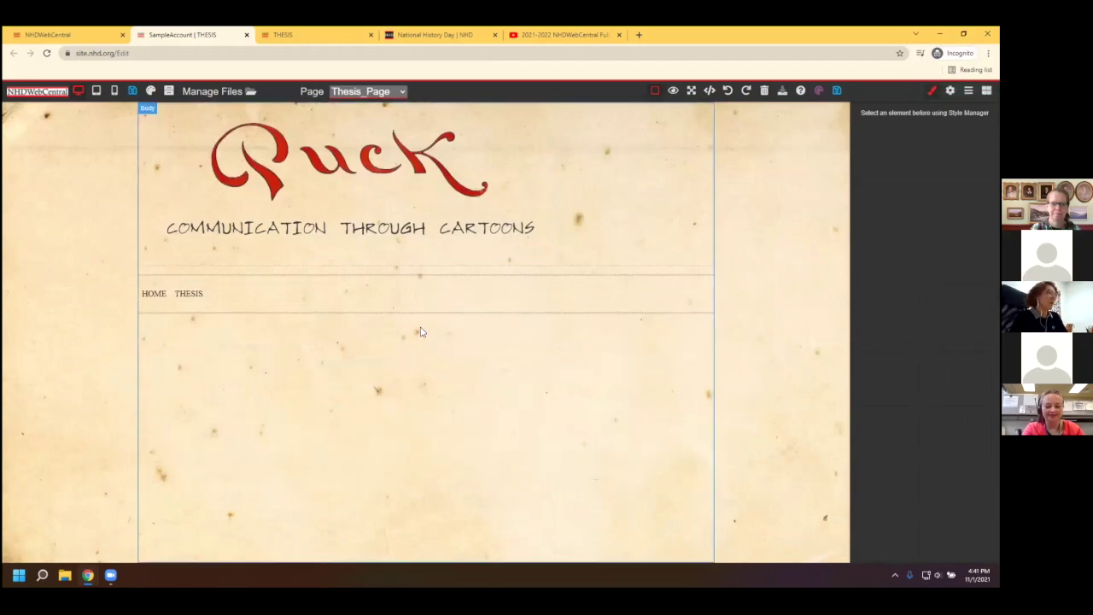
- Center-align the Puck header's full-width container on Thesis_Page, save the site, and show the addable blocks
{"action": "left_click", "coordinate": [371, 233]}
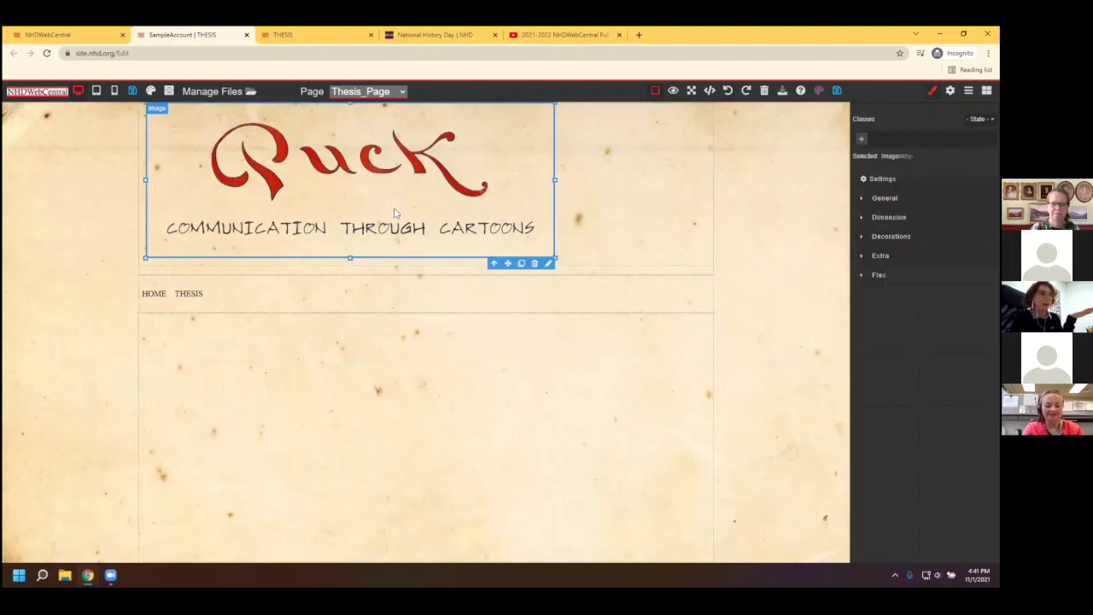
{"action": "left_click", "coordinate": [714, 214]}
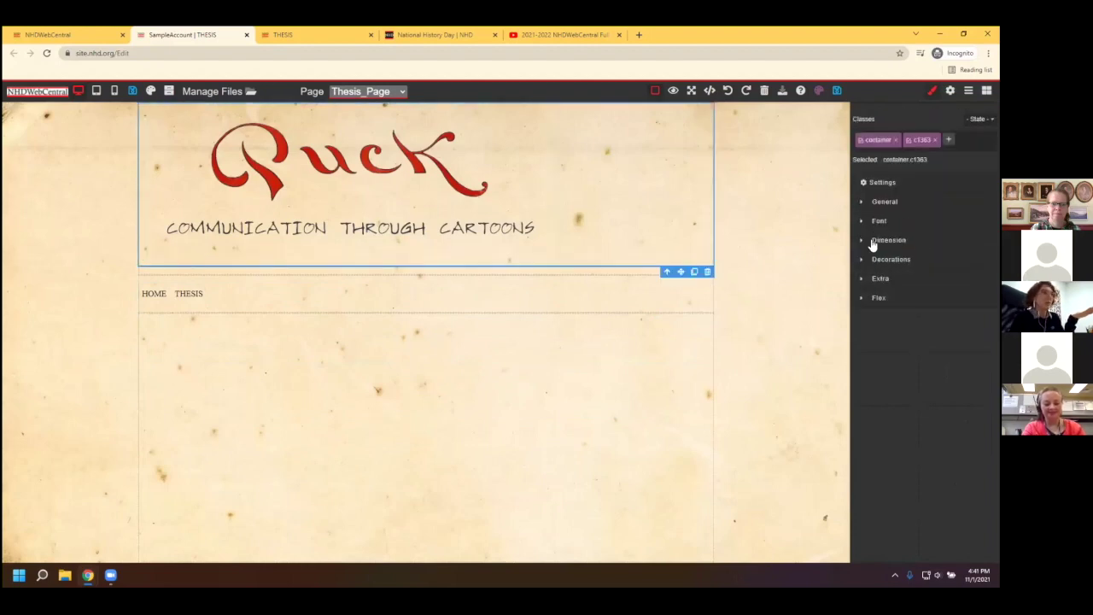
{"action": "left_click", "coordinate": [879, 220]}
{"action": "left_click", "coordinate": [903, 378]}
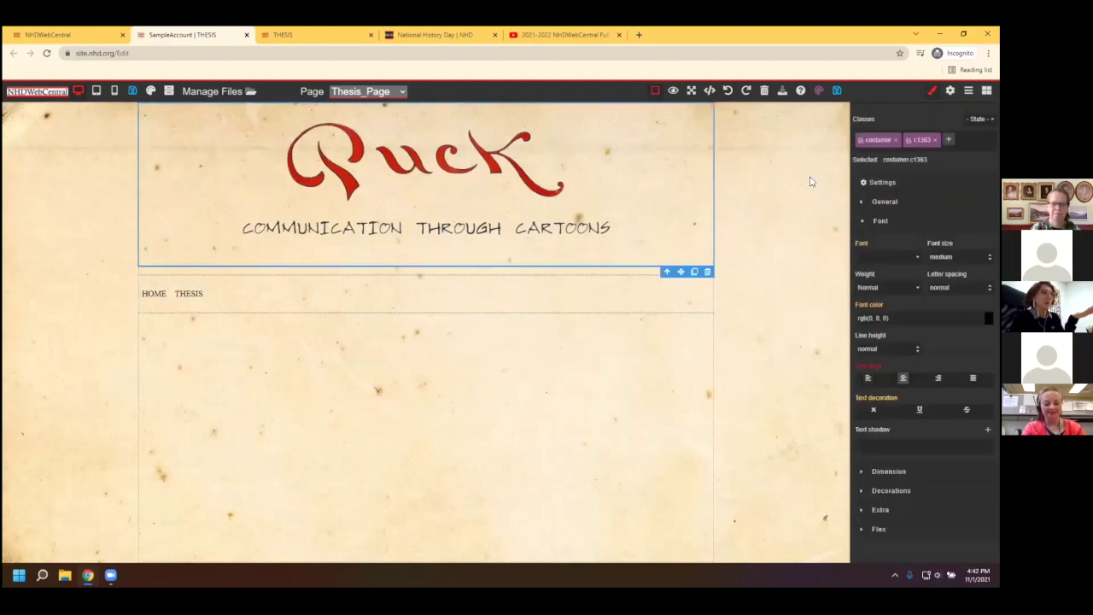
{"action": "left_click", "coordinate": [837, 90]}
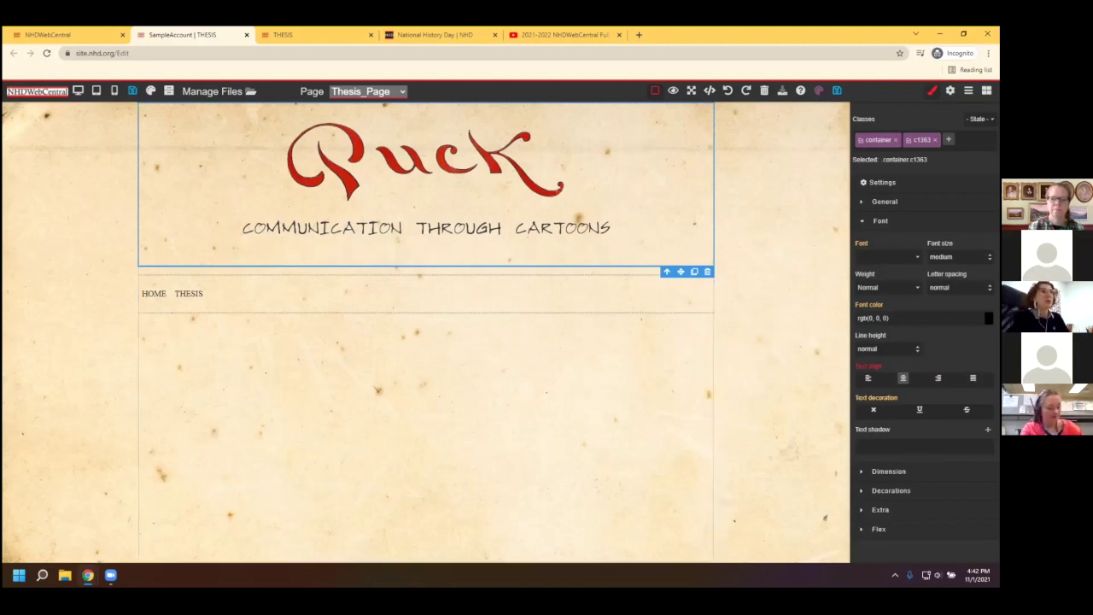
{"action": "left_click", "coordinate": [986, 91]}
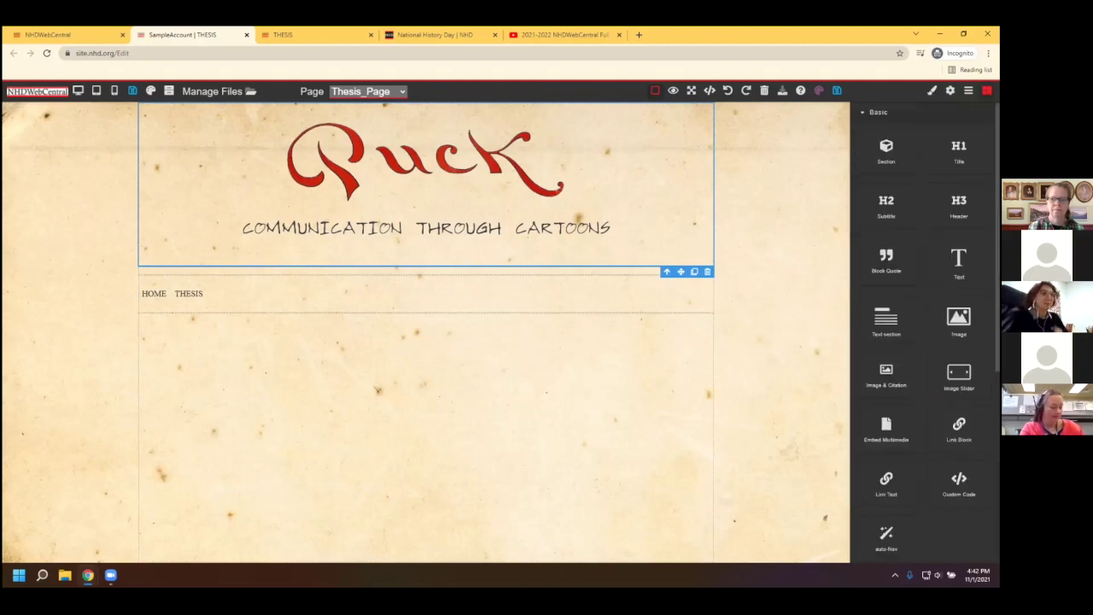
{"action": "scroll", "coordinate": [922, 333], "scroll_direction": "down", "scroll_amount": 2}
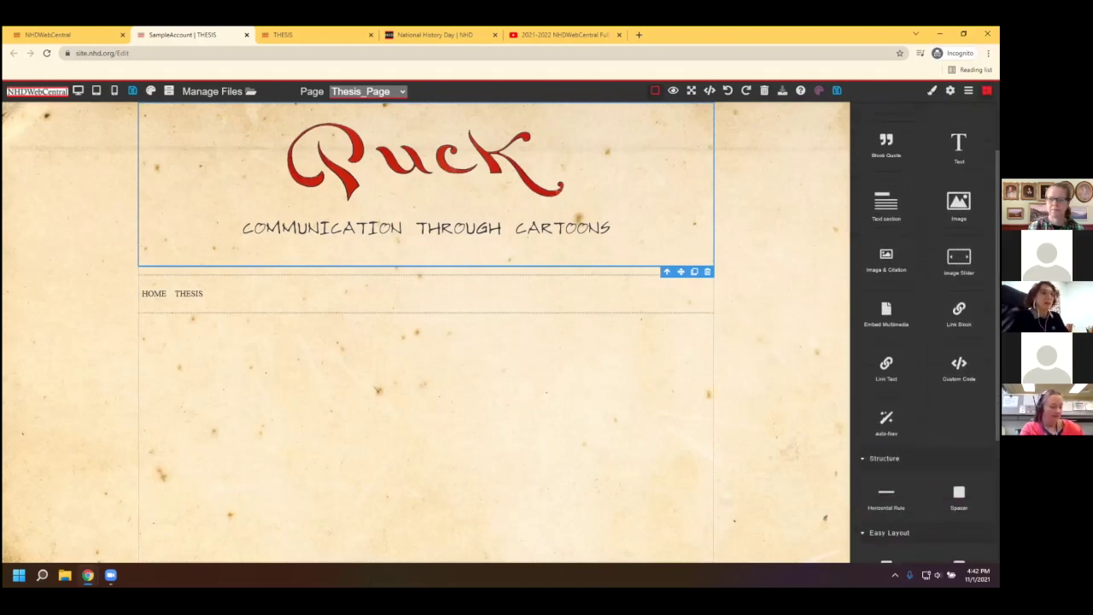
{"action": "scroll", "coordinate": [922, 333], "scroll_direction": "up", "scroll_amount": 1}
{"action": "scroll", "coordinate": [931, 333], "scroll_direction": "up", "scroll_amount": 2}
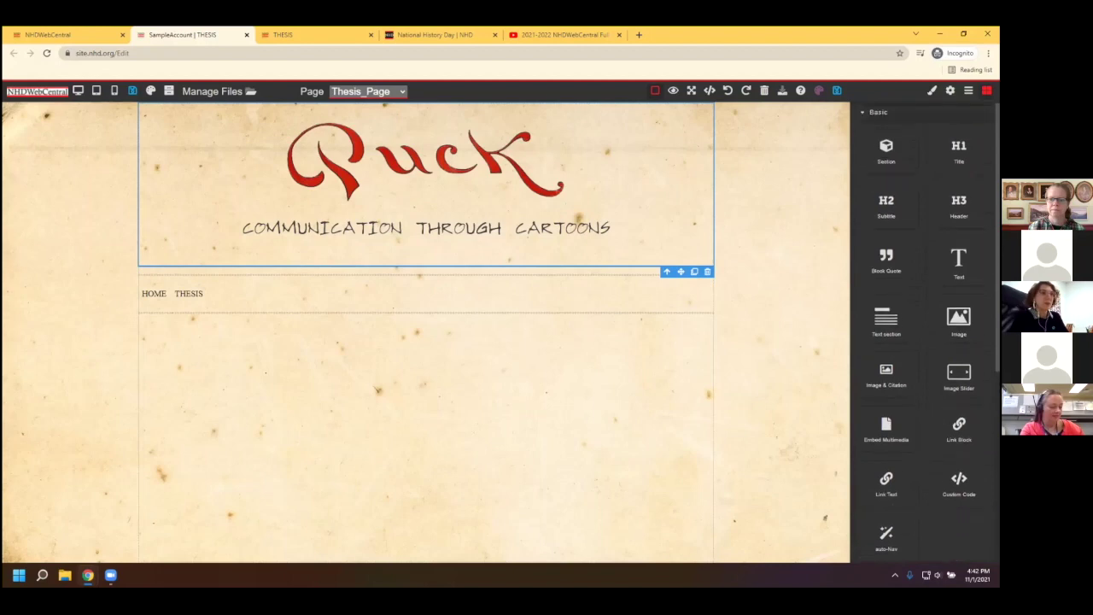
{"action": "scroll", "coordinate": [931, 333], "scroll_direction": "down", "scroll_amount": 1}
{"action": "scroll", "coordinate": [888, 336], "scroll_direction": "down", "scroll_amount": 1}
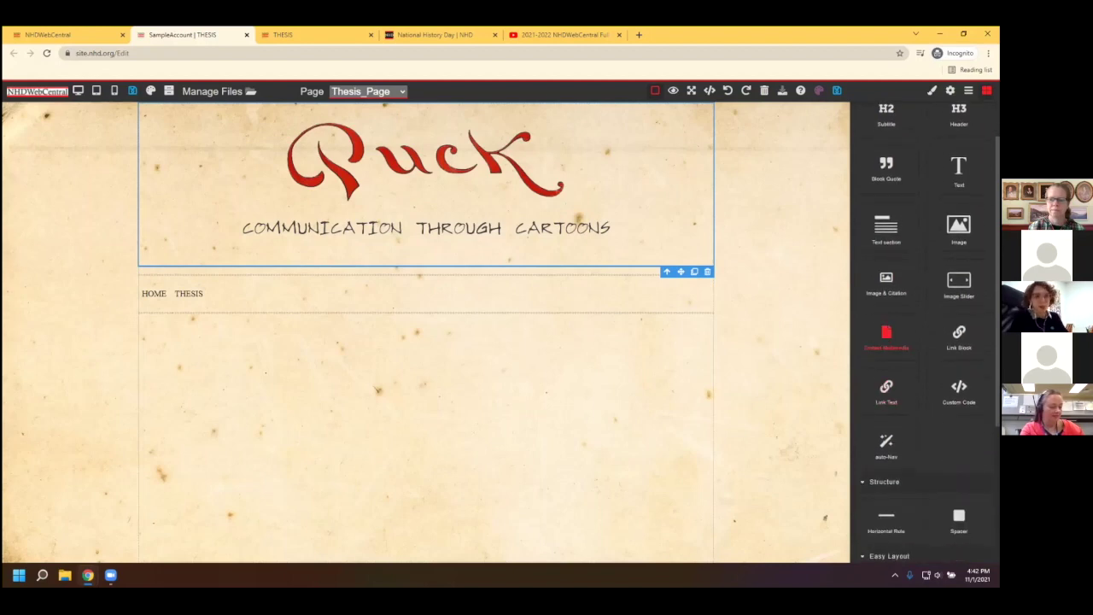
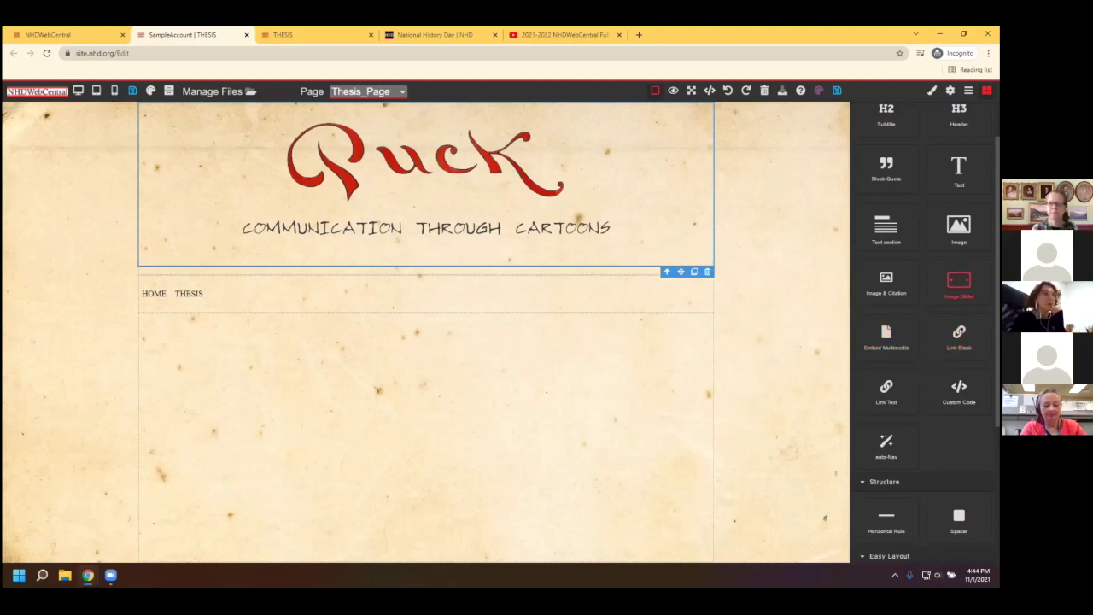
- Place an Embed Multimedia block directly below the Thesis page navigation
{"action": "scroll", "coordinate": [927, 333], "scroll_direction": "down", "scroll_amount": 1}
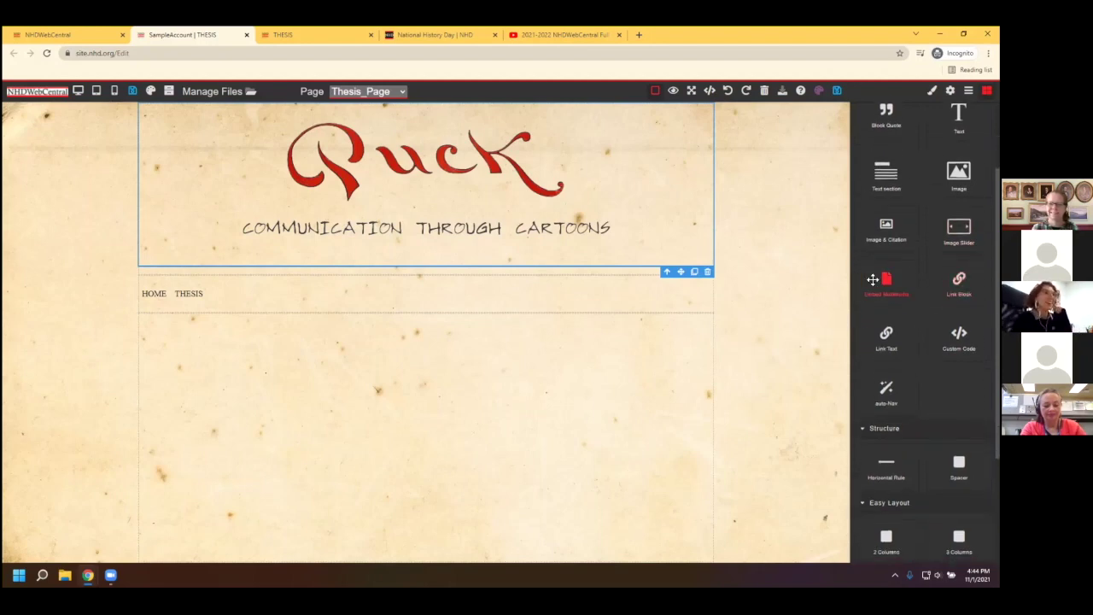
{"action": "left_click_drag", "start_coordinate": [887, 282], "coordinate": [424, 353]}
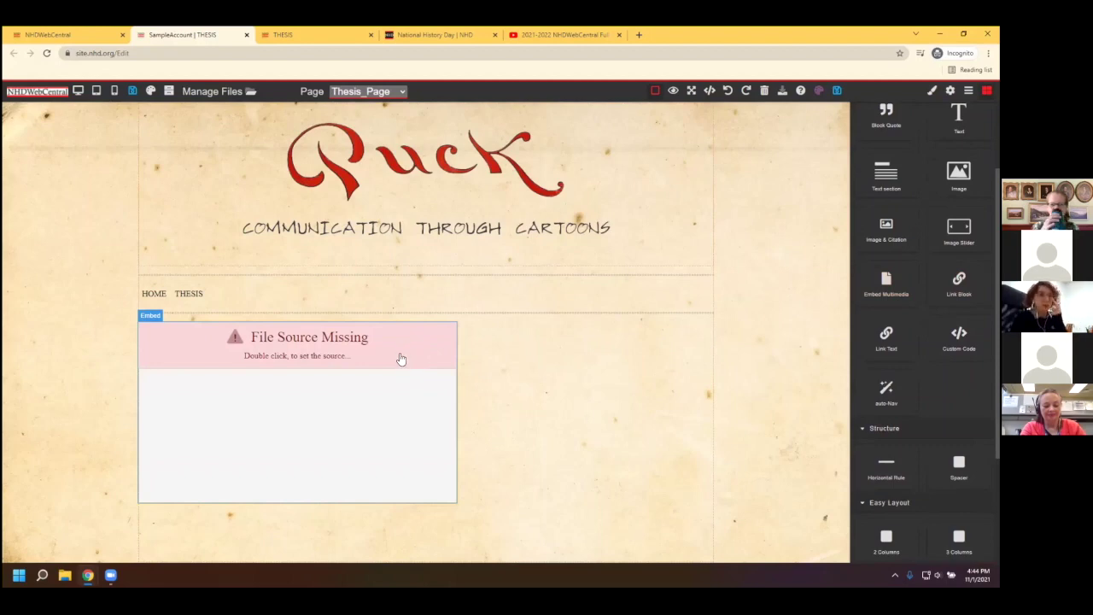
{"action": "double_click", "coordinate": [401, 359]}
- Upload the NHDWebCentral instructions PDF from Downloads and set it as the embed's source
{"action": "left_click", "coordinate": [397, 338]}
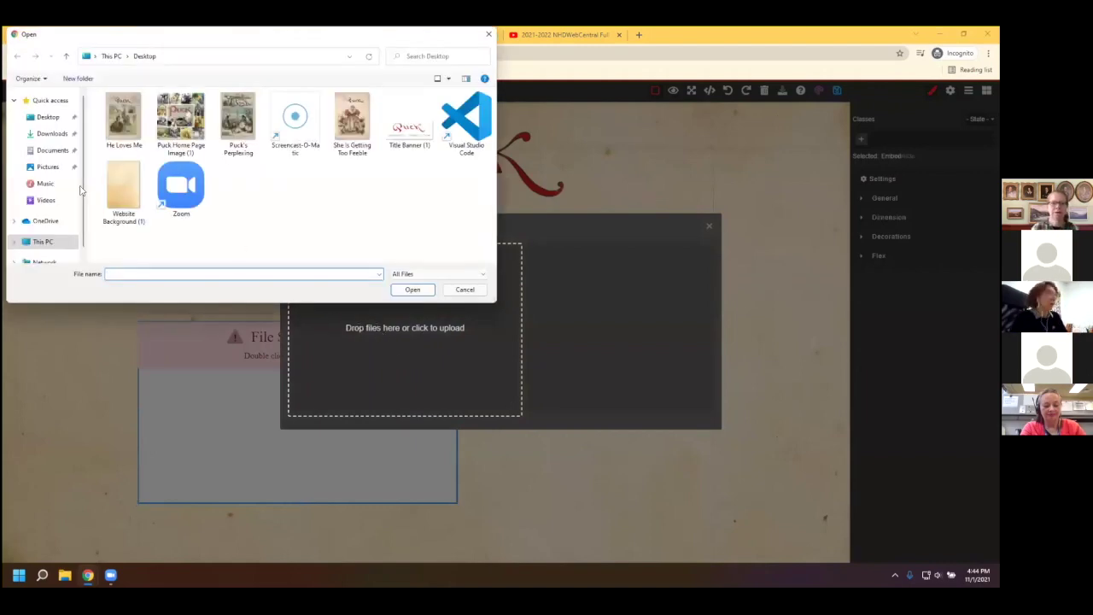
{"action": "left_click", "coordinate": [54, 151]}
{"action": "left_click", "coordinate": [68, 135]}
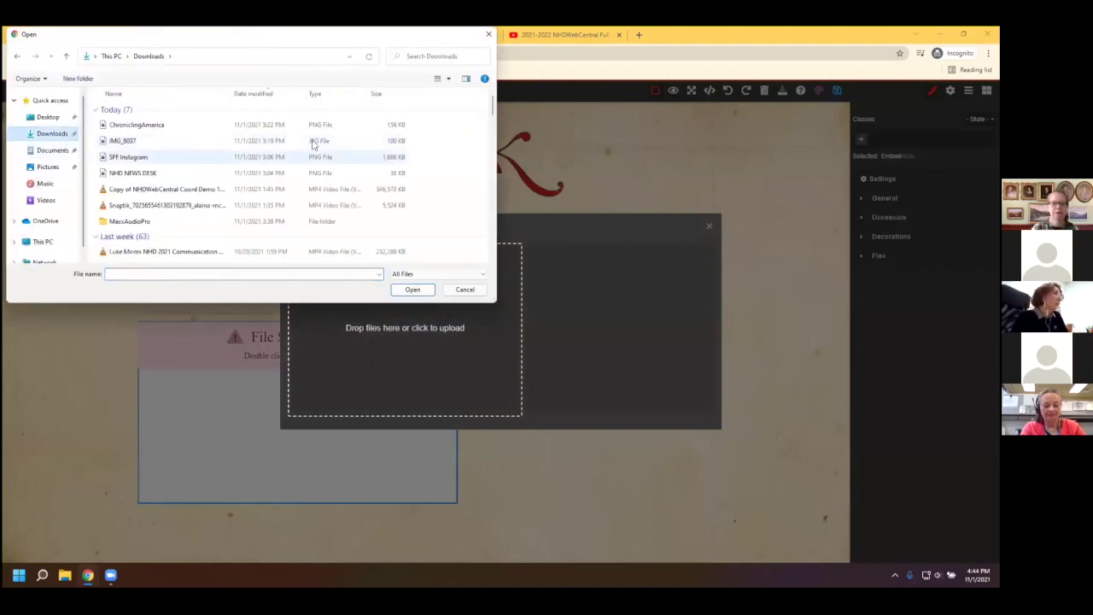
{"action": "left_click_drag", "start_coordinate": [492, 101], "coordinate": [479, 184]}
{"action": "scroll", "coordinate": [479, 184], "scroll_direction": "down", "scroll_amount": 1}
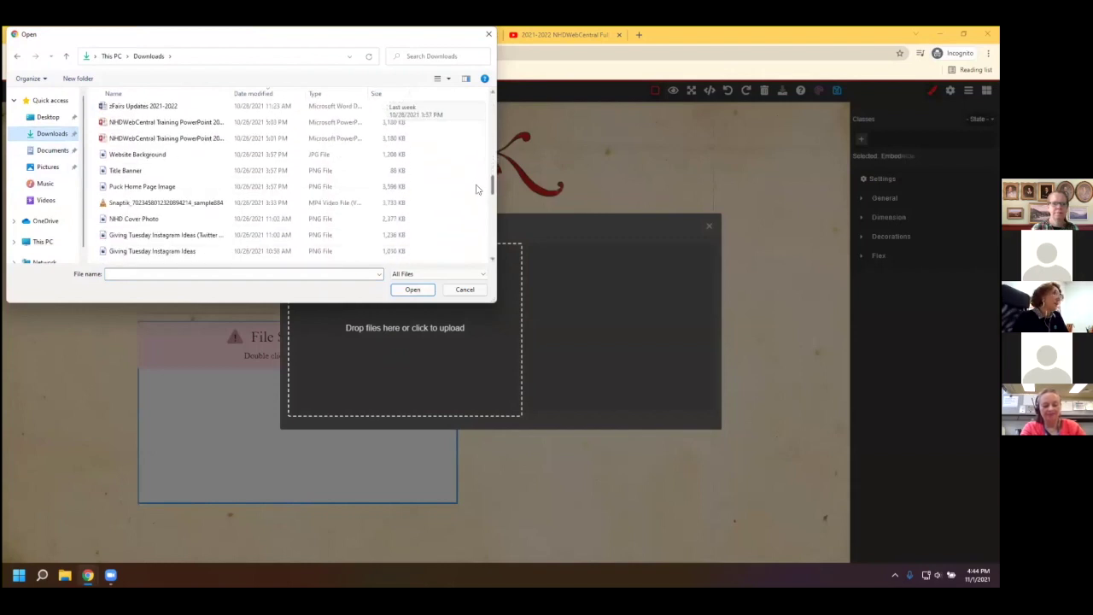
{"action": "scroll", "coordinate": [481, 180], "scroll_direction": "down", "scroll_amount": 4}
{"action": "left_click", "coordinate": [320, 172]}
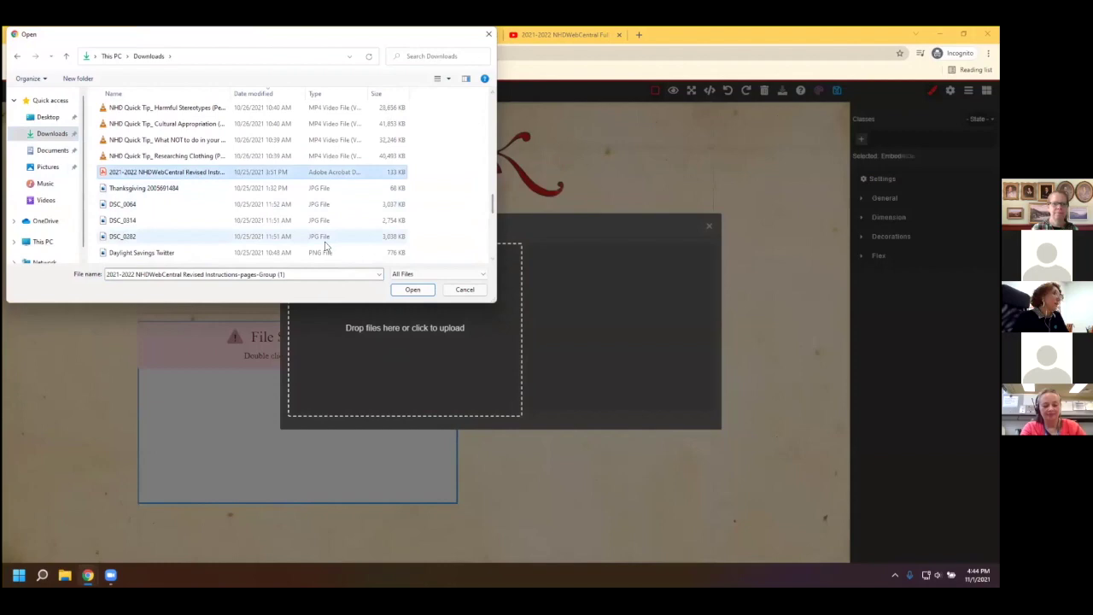
{"action": "left_click", "coordinate": [412, 290]}
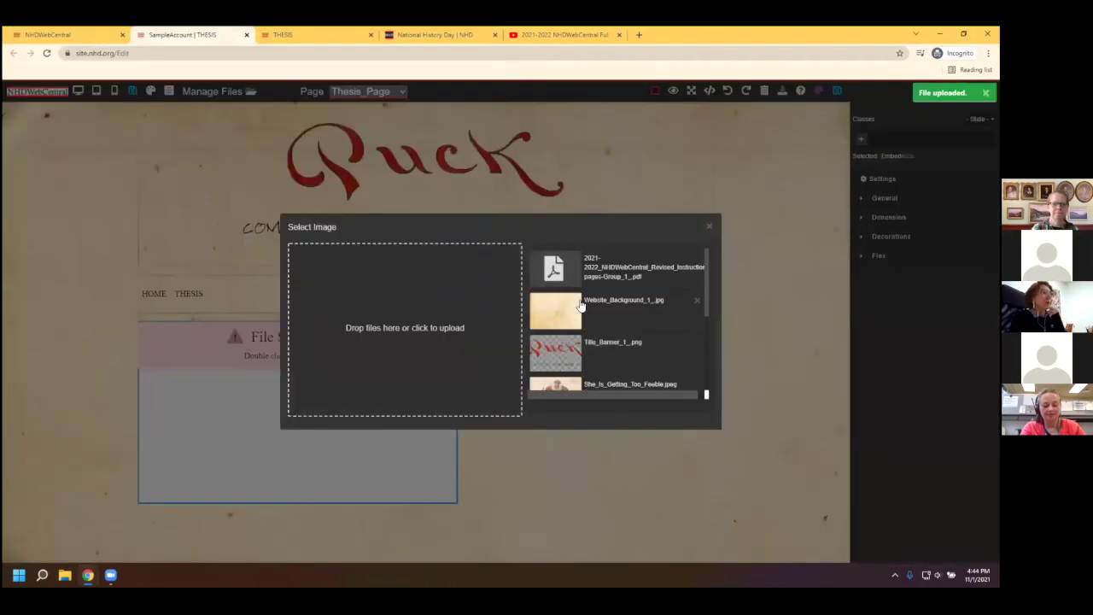
{"action": "left_click", "coordinate": [663, 265]}
{"action": "left_click", "coordinate": [709, 226]}
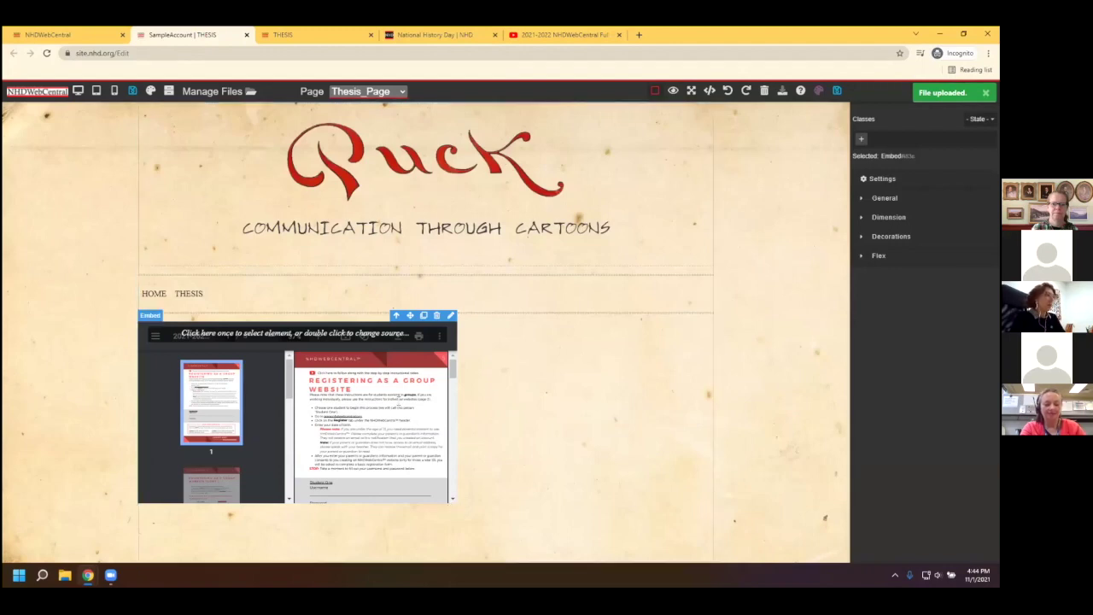
- Widen the instructions PDF embed so it spans most of the page
{"action": "left_click", "coordinate": [337, 335]}
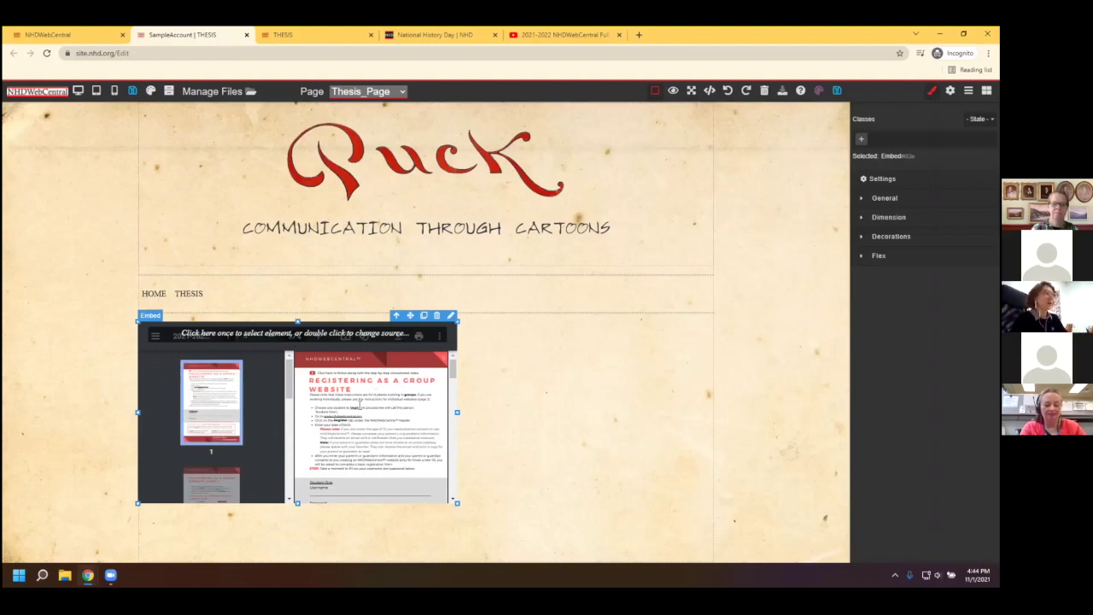
{"action": "double_click", "coordinate": [346, 329]}
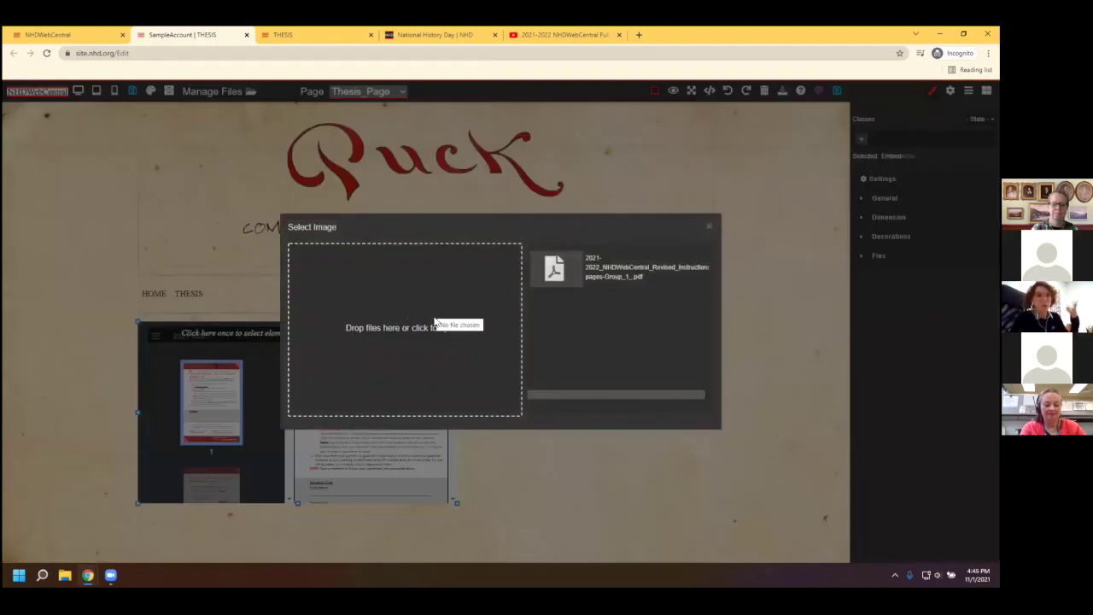
{"action": "left_click", "coordinate": [708, 228]}
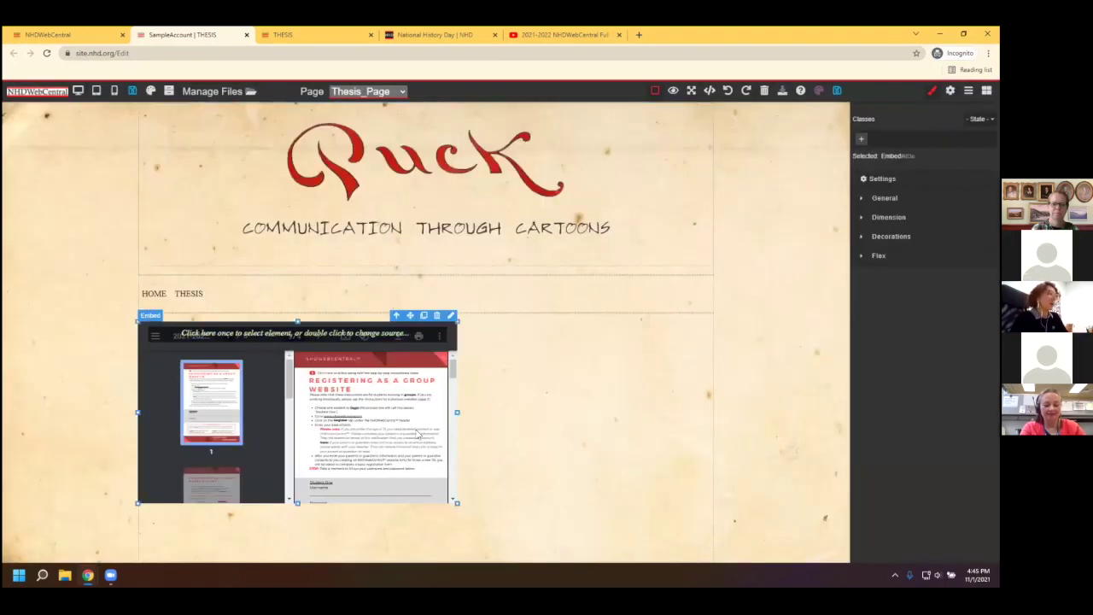
{"action": "left_click_drag", "start_coordinate": [463, 505], "coordinate": [692, 484]}
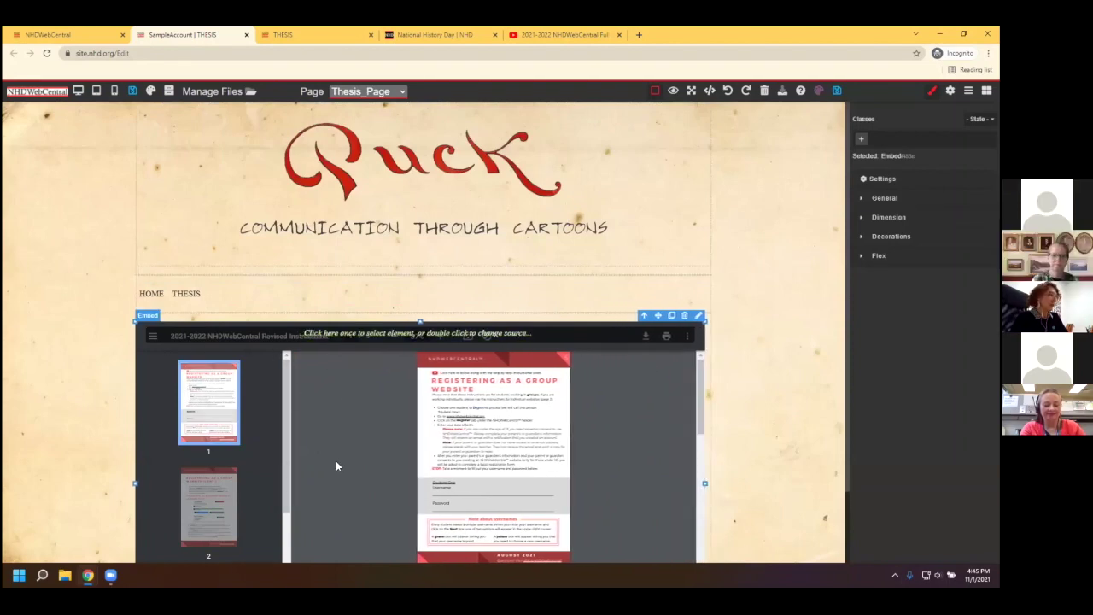
- Save the Thesis page and open its published preview in a new tab
{"action": "scroll", "coordinate": [698, 439], "scroll_direction": "down", "scroll_amount": 3}
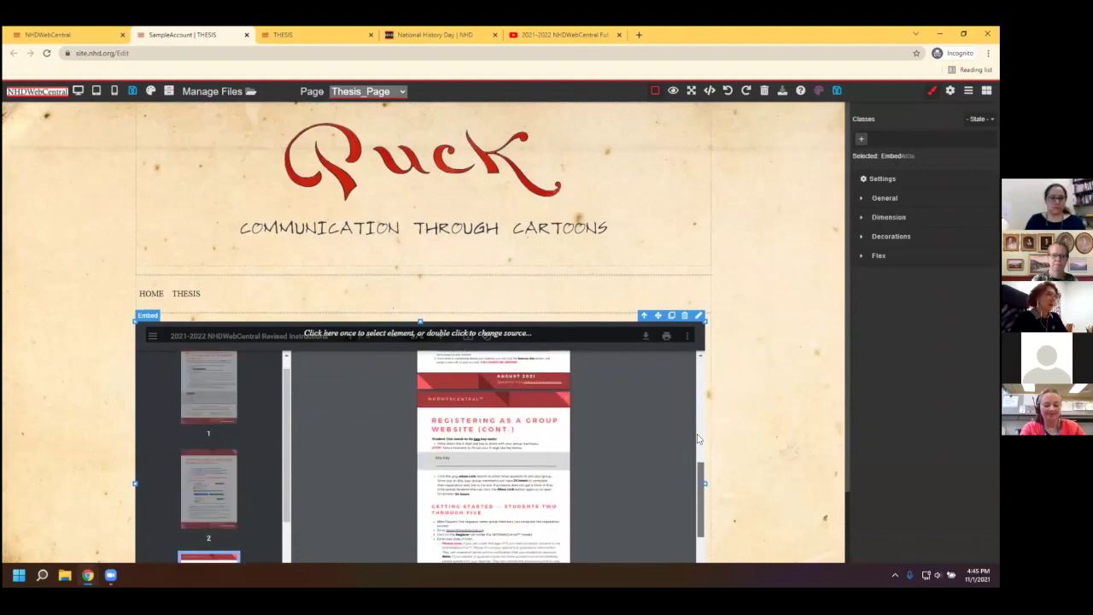
{"action": "scroll", "coordinate": [694, 427], "scroll_direction": "up", "scroll_amount": 3}
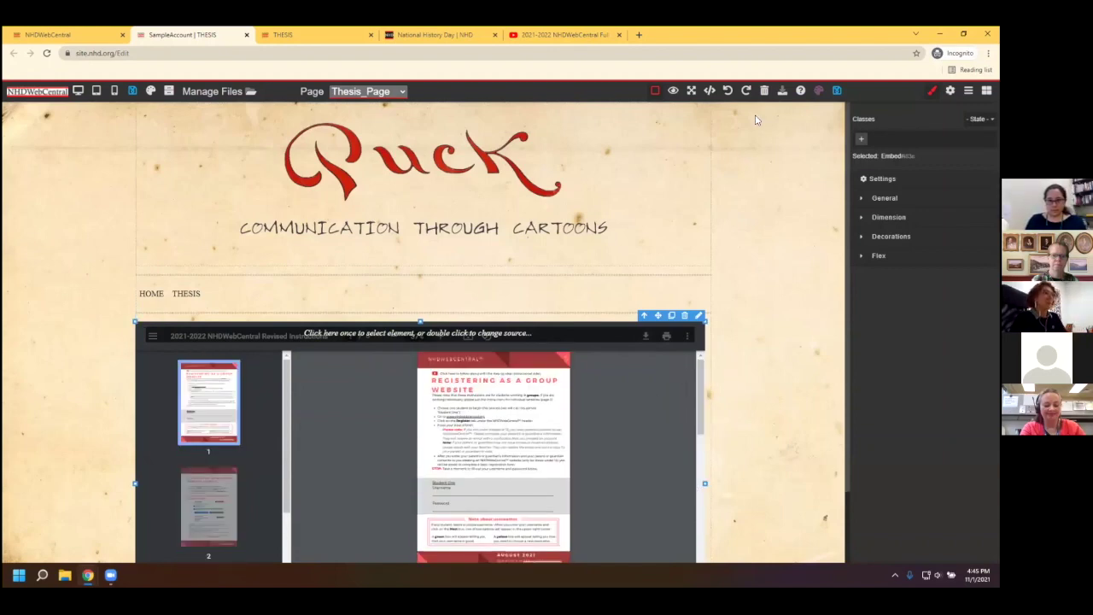
{"action": "left_click", "coordinate": [836, 90]}
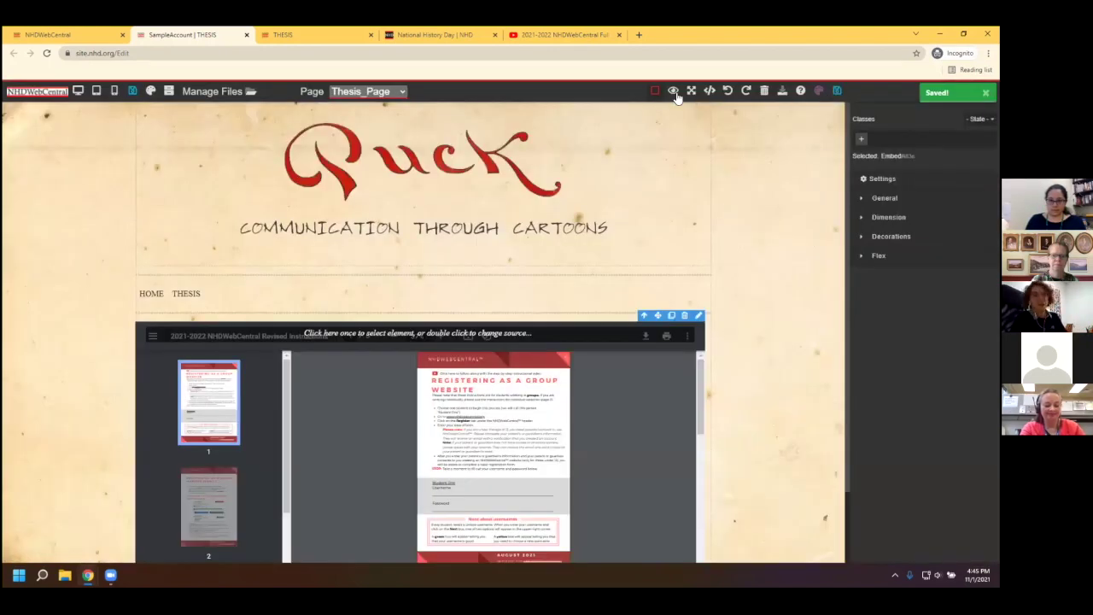
{"action": "left_click", "coordinate": [674, 91]}
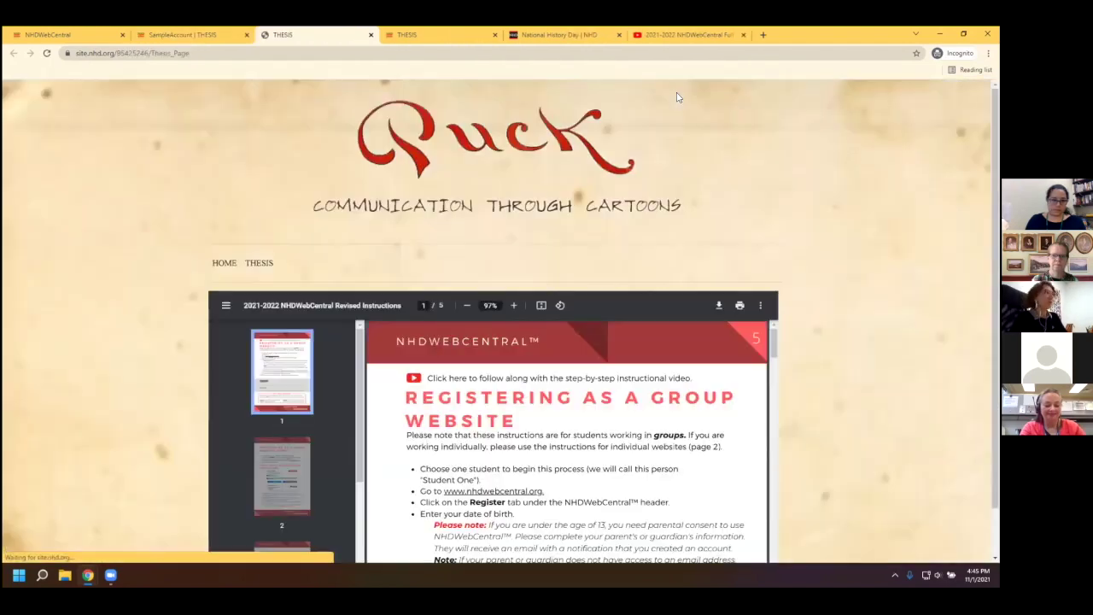
- Hide the PDF thumbnail sidebar on the published page, check the other THESIS tabs, then return to the editor
{"action": "scroll", "coordinate": [677, 96], "scroll_direction": "down", "scroll_amount": 1}
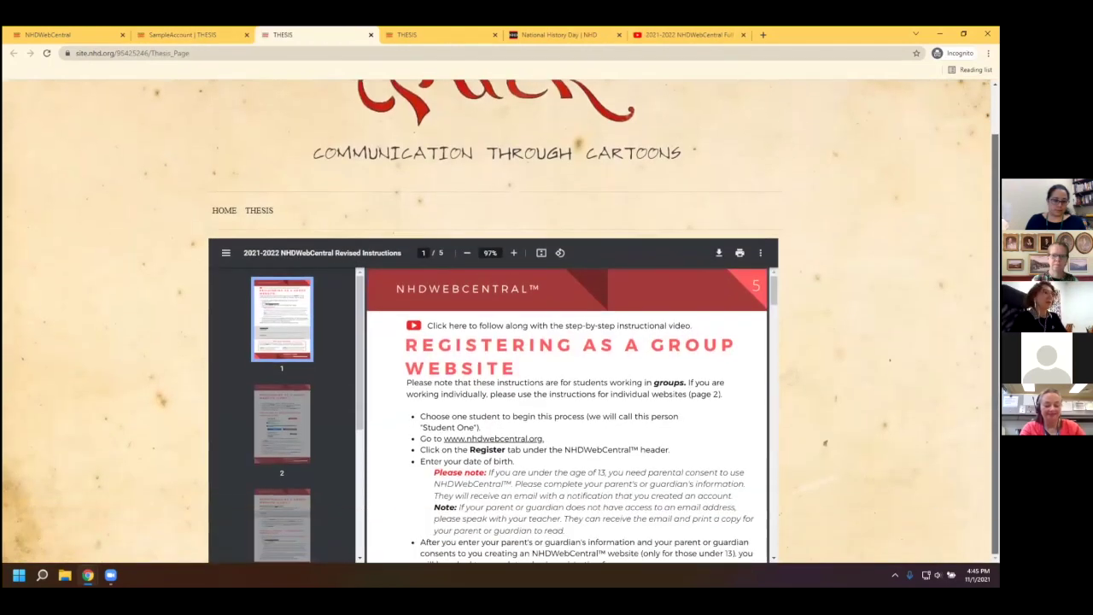
{"action": "scroll", "coordinate": [254, 307], "scroll_direction": "up", "scroll_amount": 1}
{"action": "left_click", "coordinate": [225, 302]}
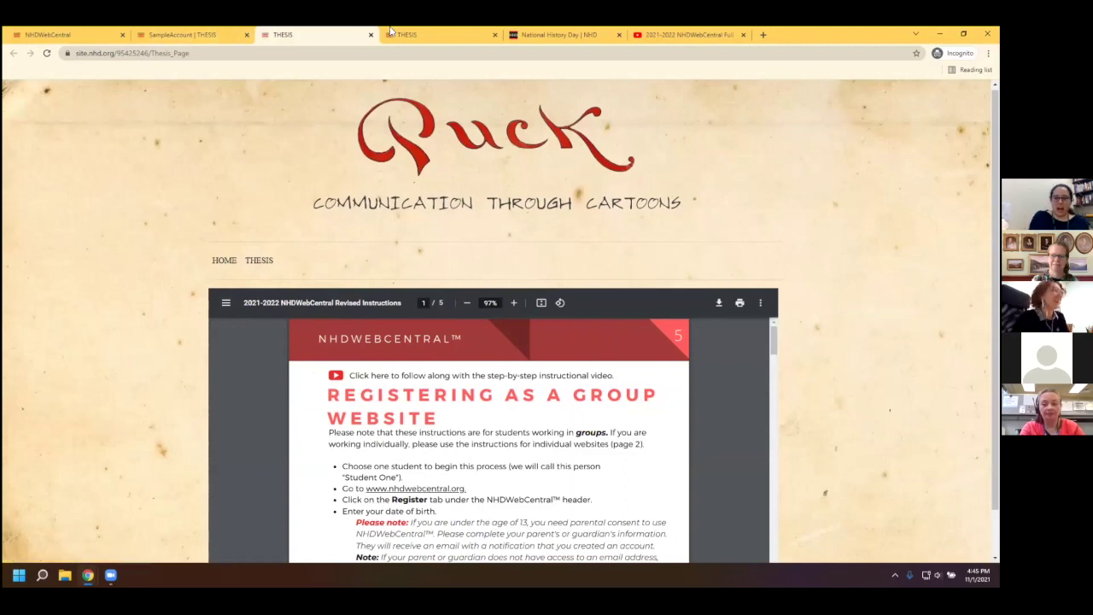
{"action": "left_click", "coordinate": [432, 34]}
{"action": "left_click", "coordinate": [352, 34]}
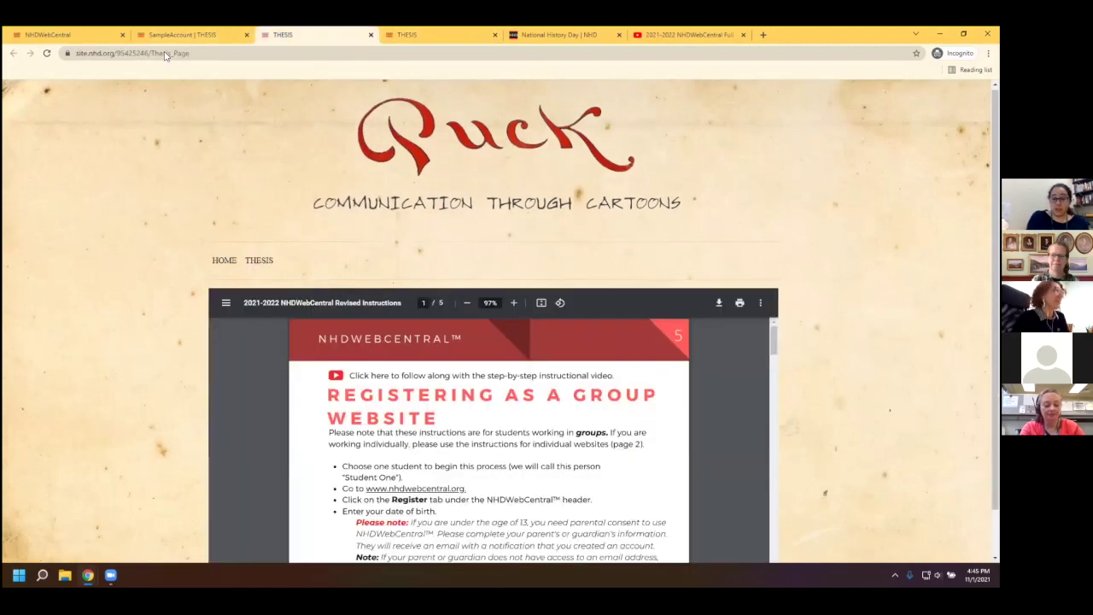
{"action": "left_click", "coordinate": [193, 34]}
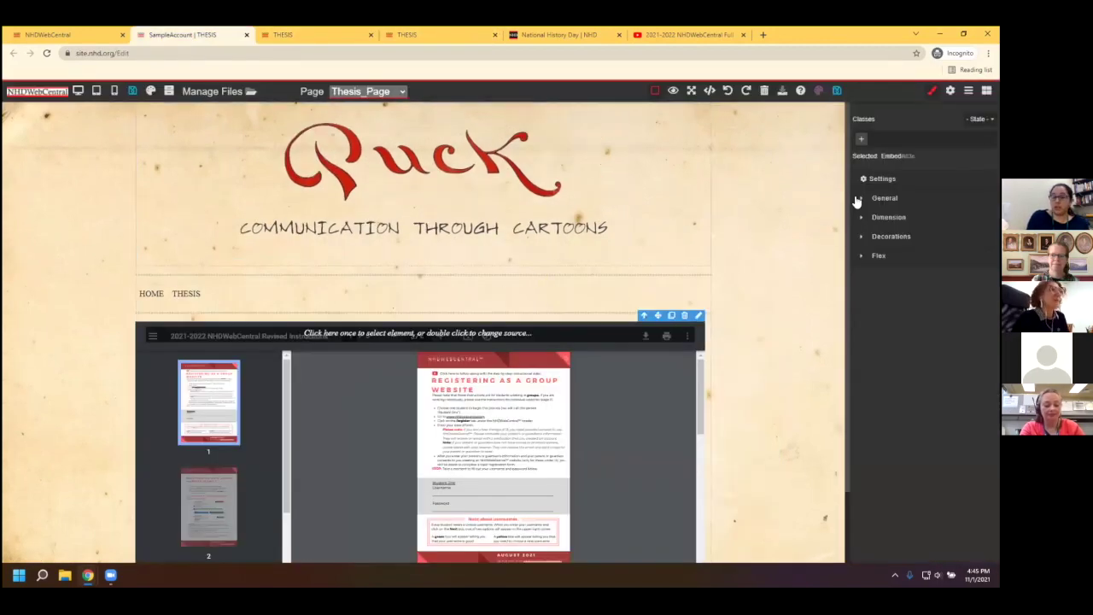
{"action": "scroll", "coordinate": [844, 298], "scroll_direction": "down", "scroll_amount": 1}
{"action": "scroll", "coordinate": [834, 331], "scroll_direction": "up", "scroll_amount": 1}
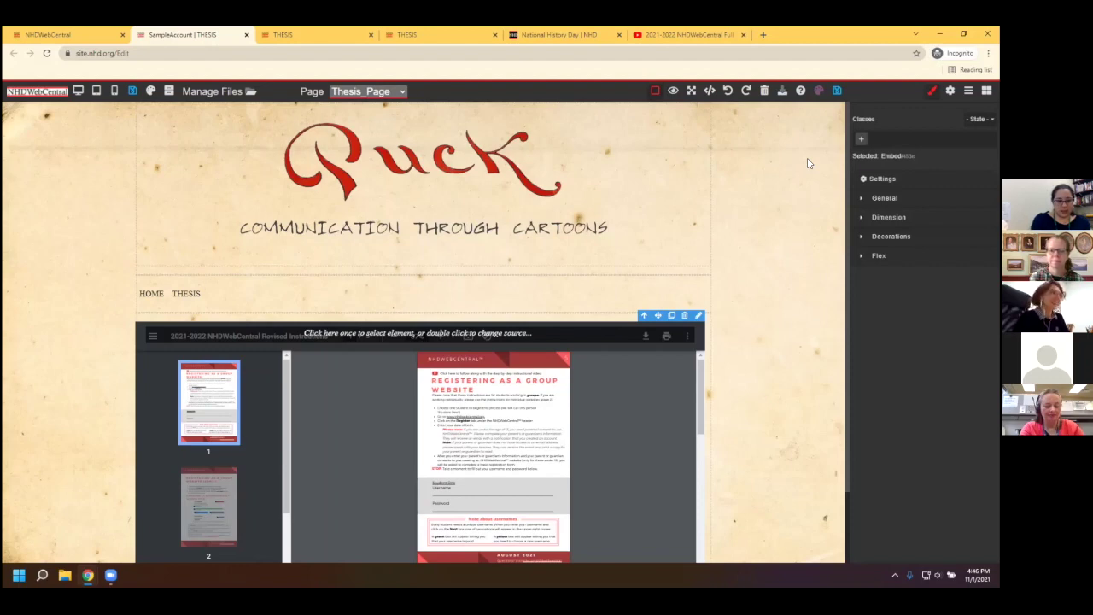
{"action": "scroll", "coordinate": [841, 214], "scroll_direction": "down", "scroll_amount": 1}
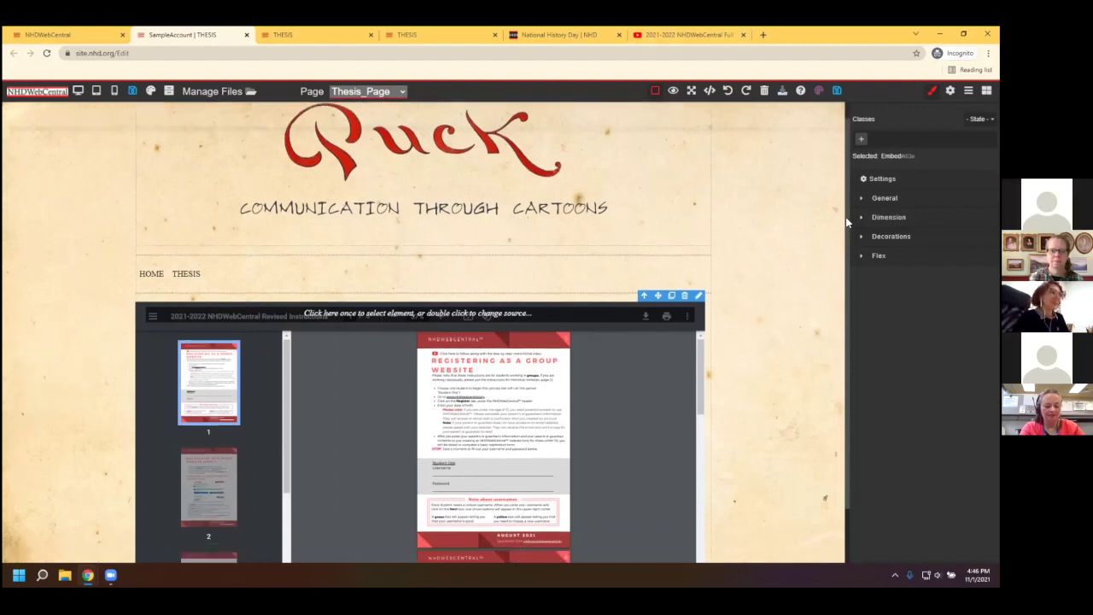
{"action": "scroll", "coordinate": [845, 220], "scroll_direction": "down", "scroll_amount": 3}
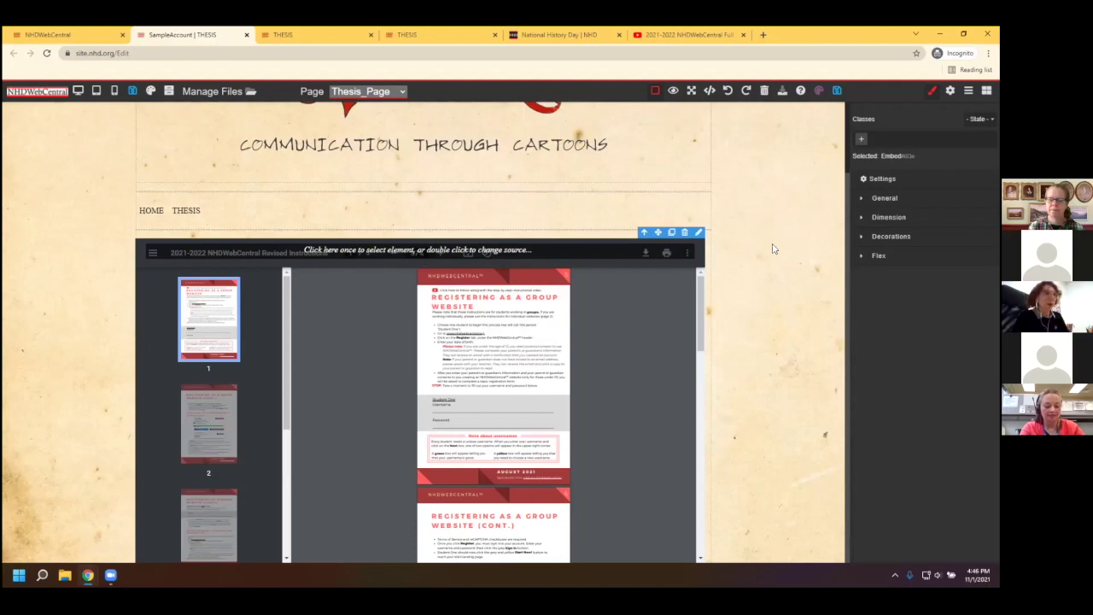
- Replace the PDF embed with a 2 Columns block holding an Embed Multimedia block in each column
{"action": "left_click", "coordinate": [685, 233]}
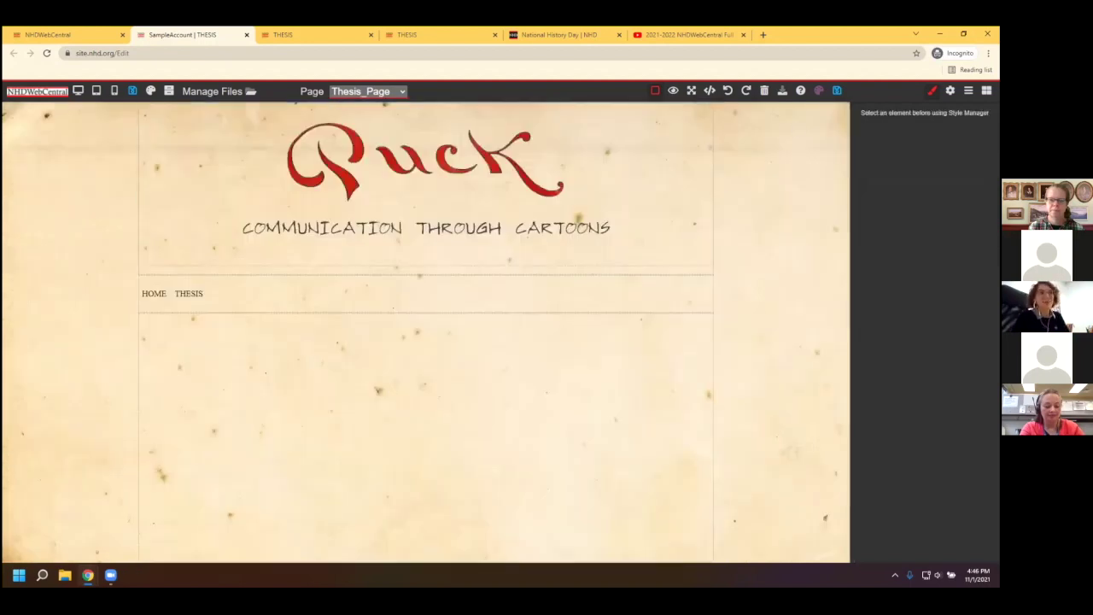
{"action": "left_click", "coordinate": [987, 89]}
{"action": "scroll", "coordinate": [923, 384], "scroll_direction": "down", "scroll_amount": 5}
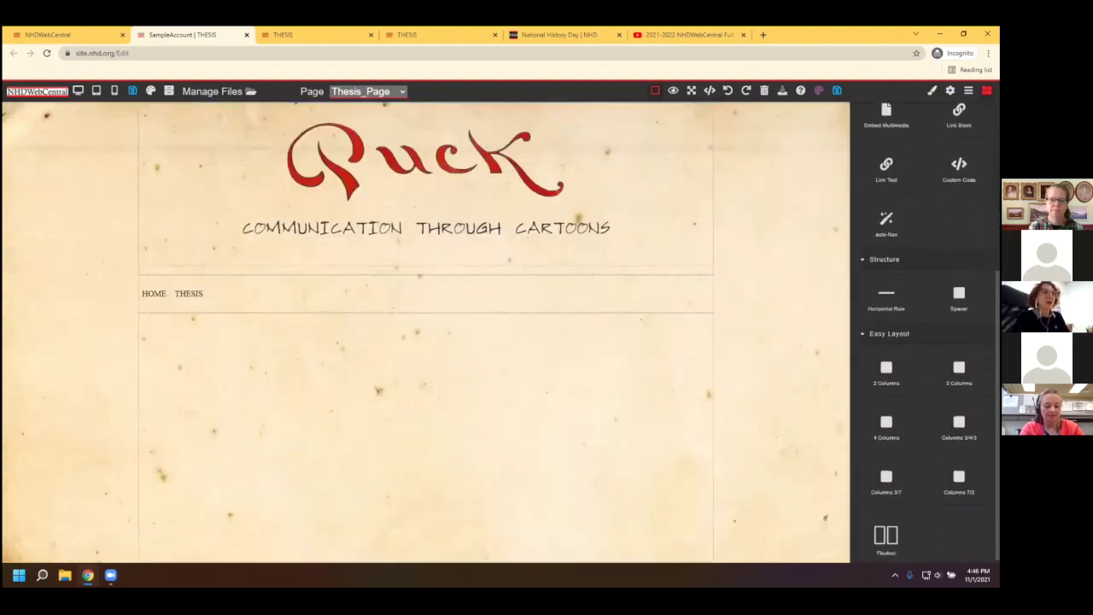
{"action": "left_click_drag", "start_coordinate": [886, 368], "coordinate": [380, 331]}
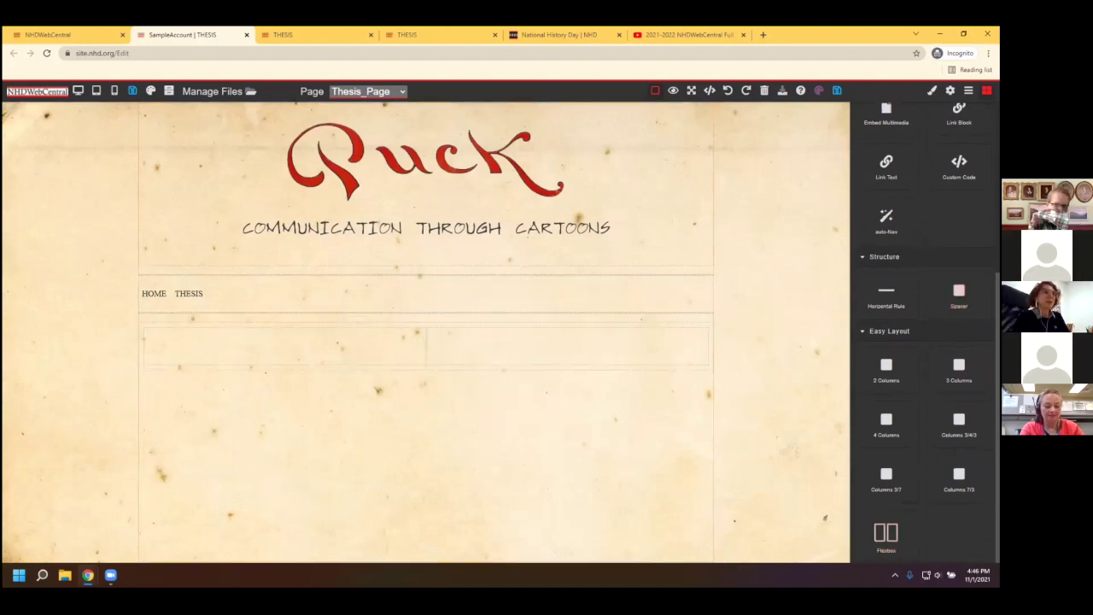
{"action": "scroll", "coordinate": [922, 342], "scroll_direction": "up", "scroll_amount": 3}
{"action": "scroll", "coordinate": [922, 256], "scroll_direction": "up", "scroll_amount": 2}
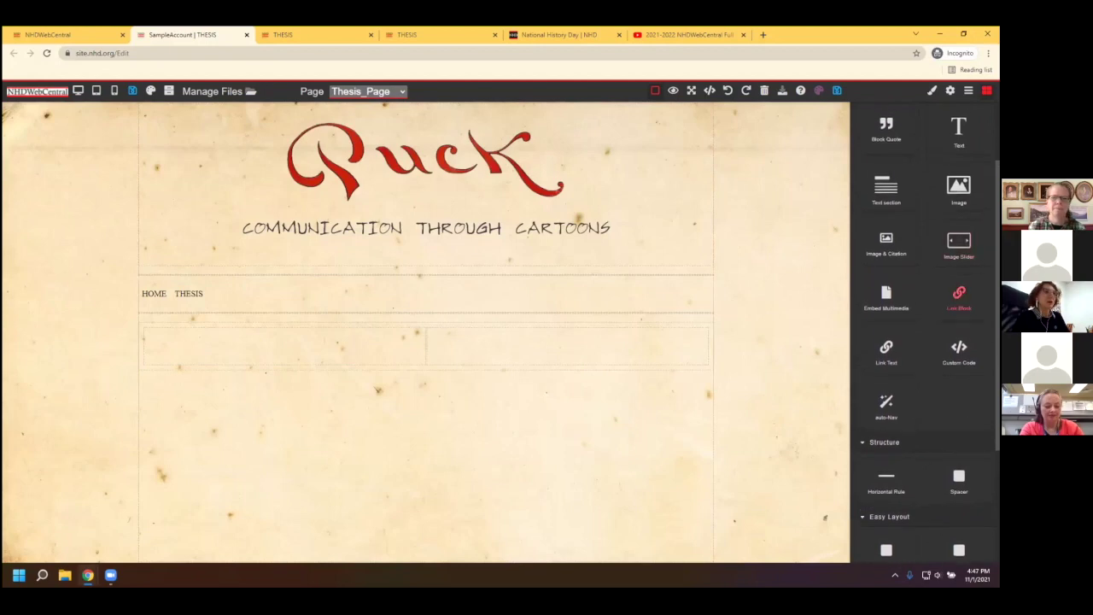
{"action": "left_click_drag", "start_coordinate": [886, 293], "coordinate": [254, 371]}
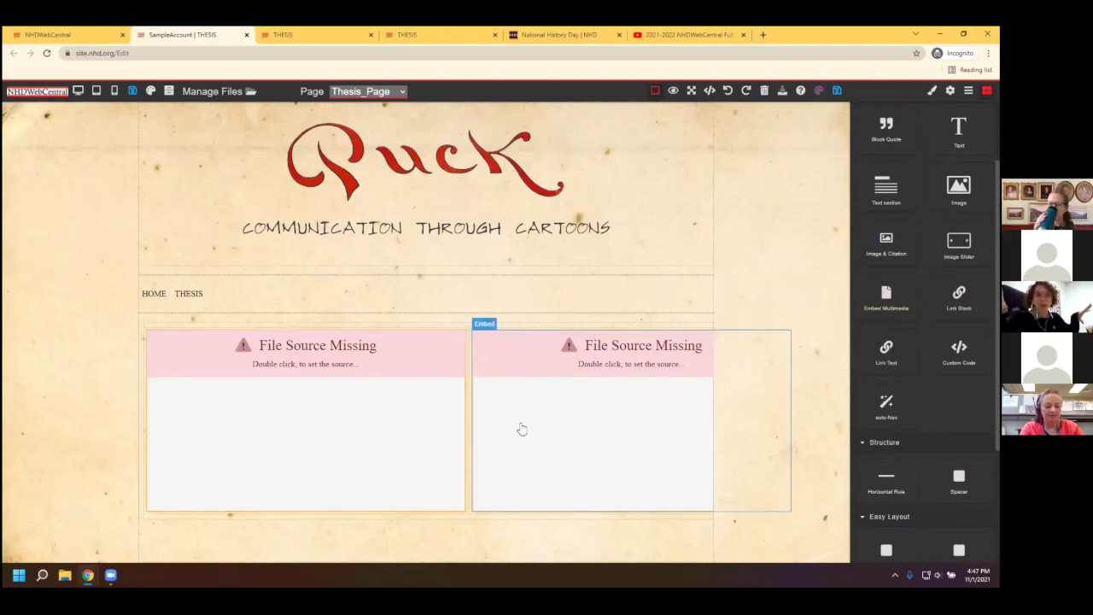
- Shrink the right and left embed blocks to fit their columns
{"action": "left_click", "coordinate": [585, 408]}
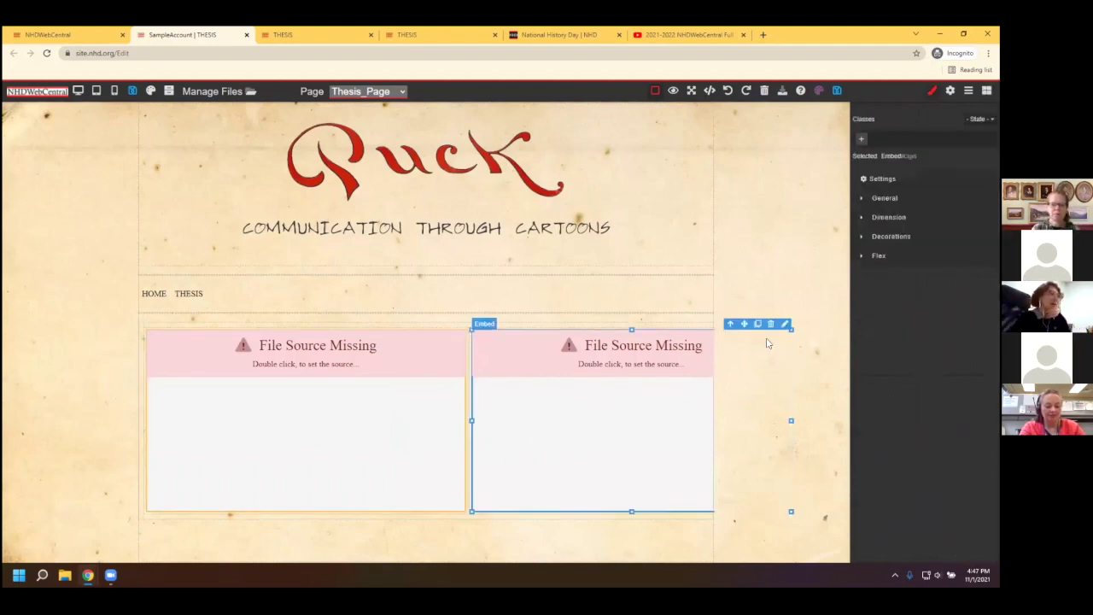
{"action": "left_click_drag", "start_coordinate": [791, 329], "coordinate": [646, 385]}
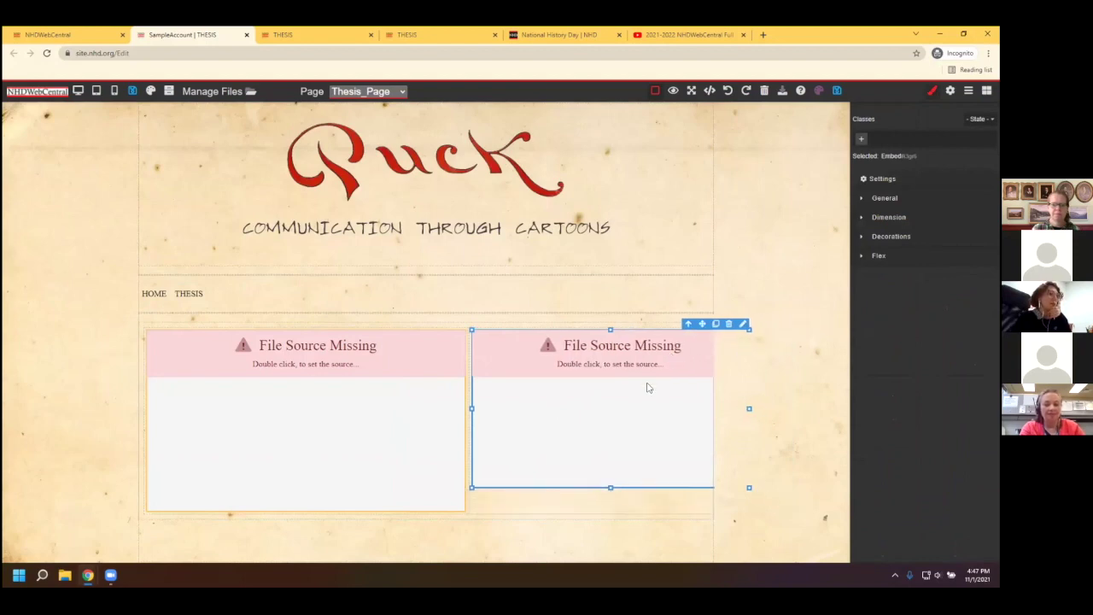
{"action": "left_click", "coordinate": [391, 351]}
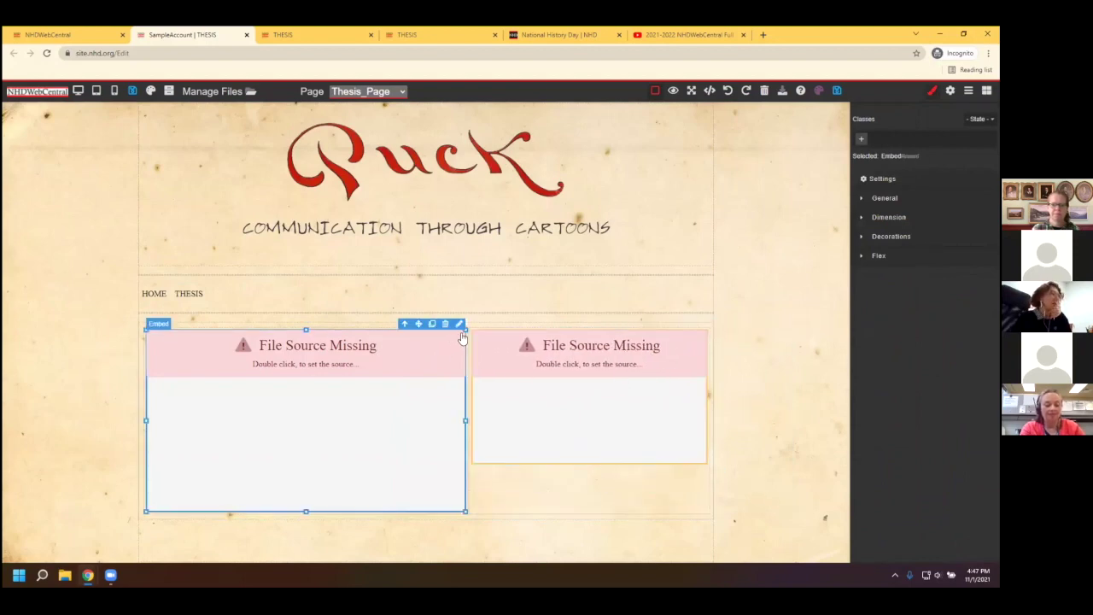
{"action": "left_click_drag", "start_coordinate": [466, 327], "coordinate": [381, 333]}
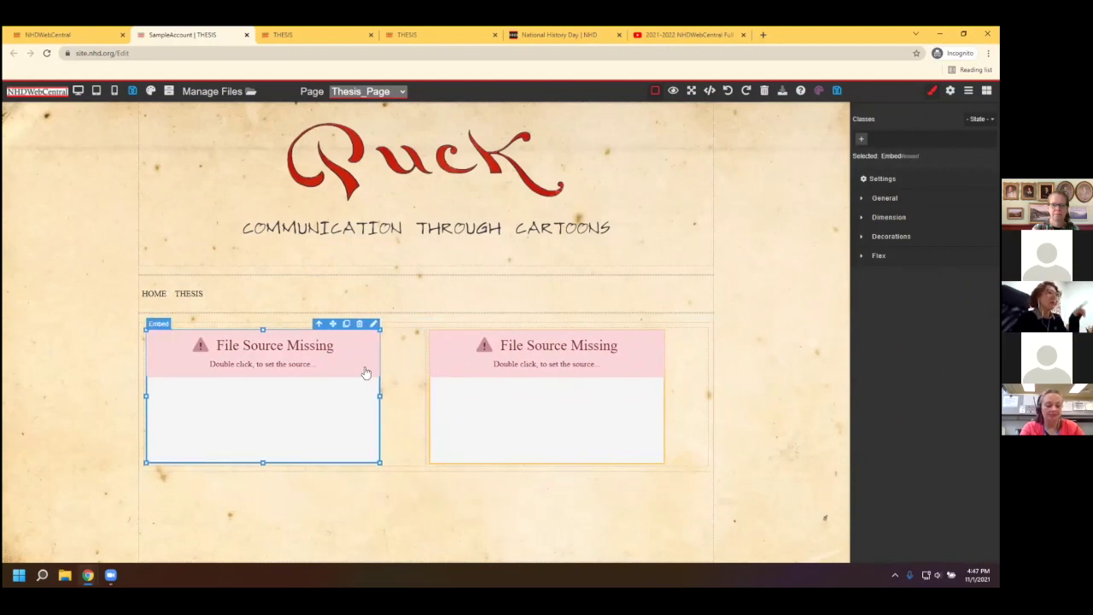
- Set the left embed's source to the uploaded Revised Instructions PDF
{"action": "double_click", "coordinate": [322, 372]}
{"action": "left_click", "coordinate": [405, 314]}
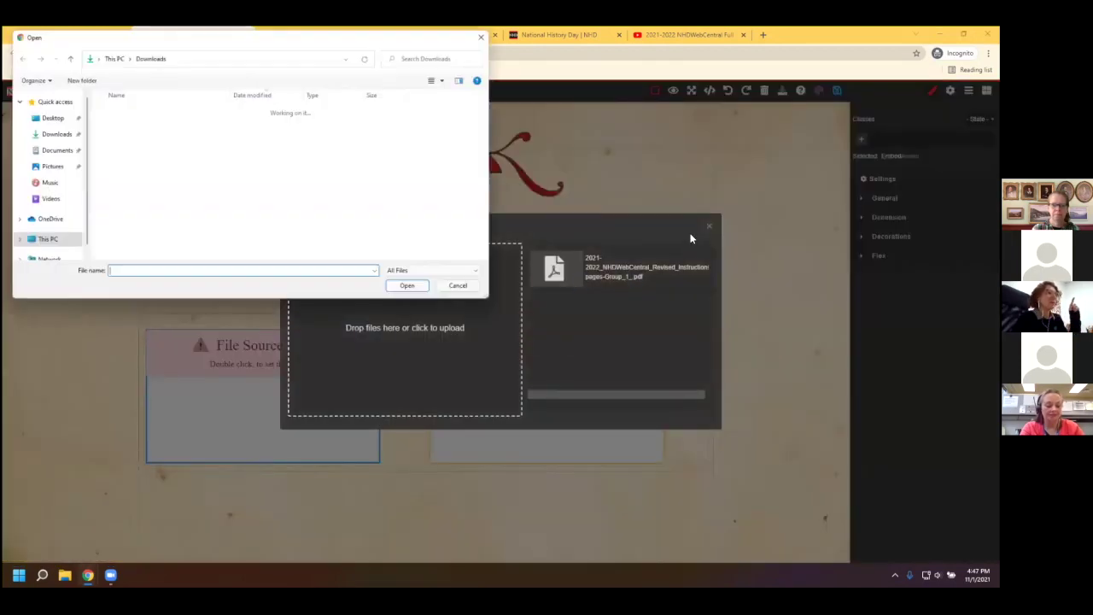
{"action": "left_click", "coordinate": [488, 34]}
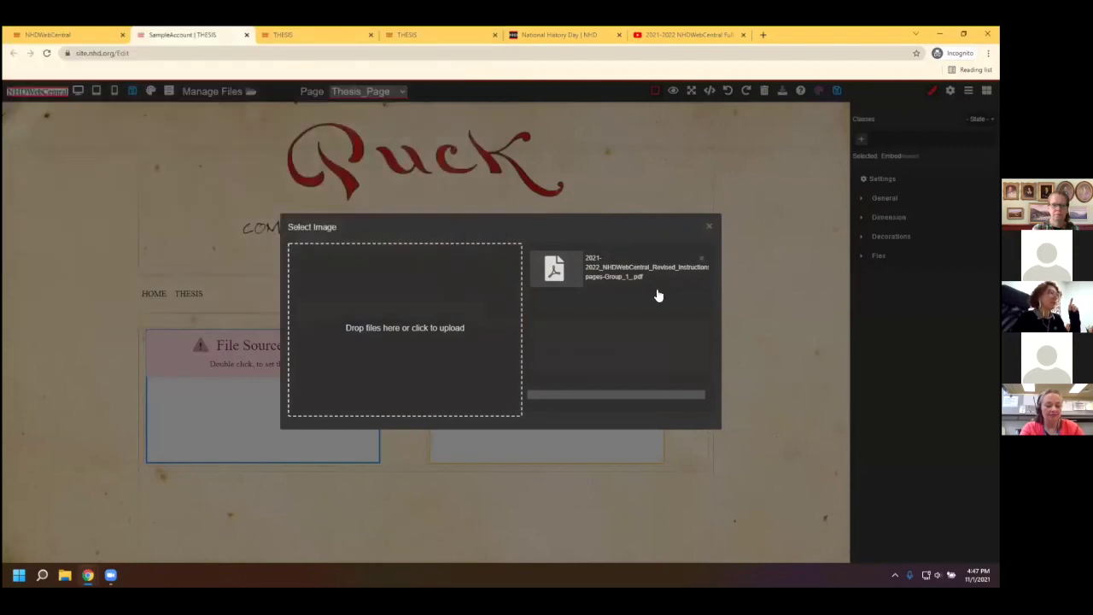
{"action": "left_click", "coordinate": [656, 286]}
{"action": "left_click", "coordinate": [708, 228]}
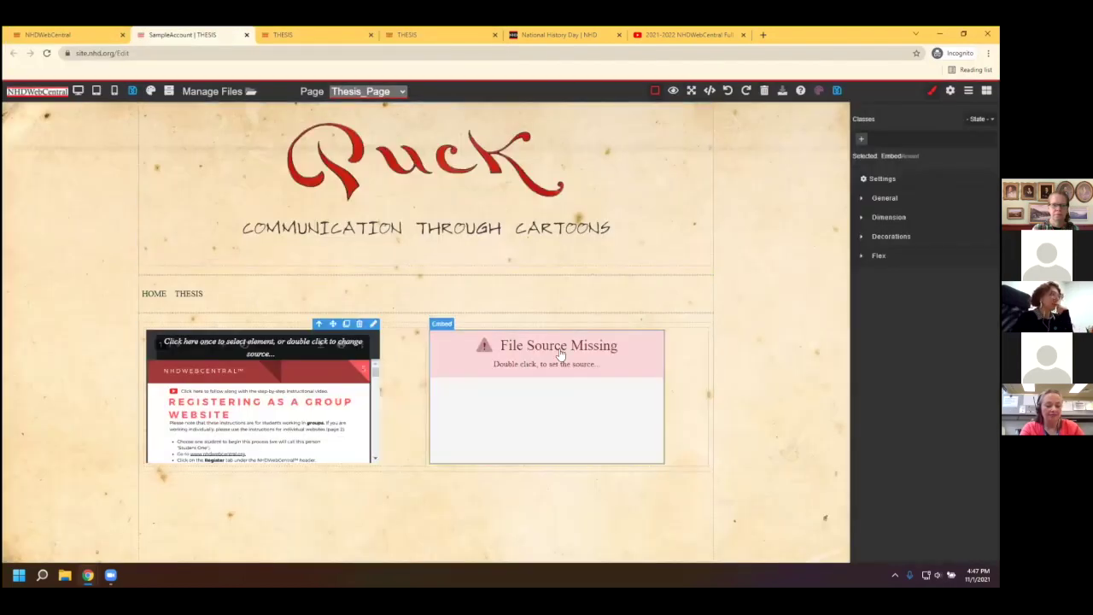
- Set the right embed's source to the same Revised Instructions PDF
{"action": "double_click", "coordinate": [557, 347]}
{"action": "left_click", "coordinate": [565, 288]}
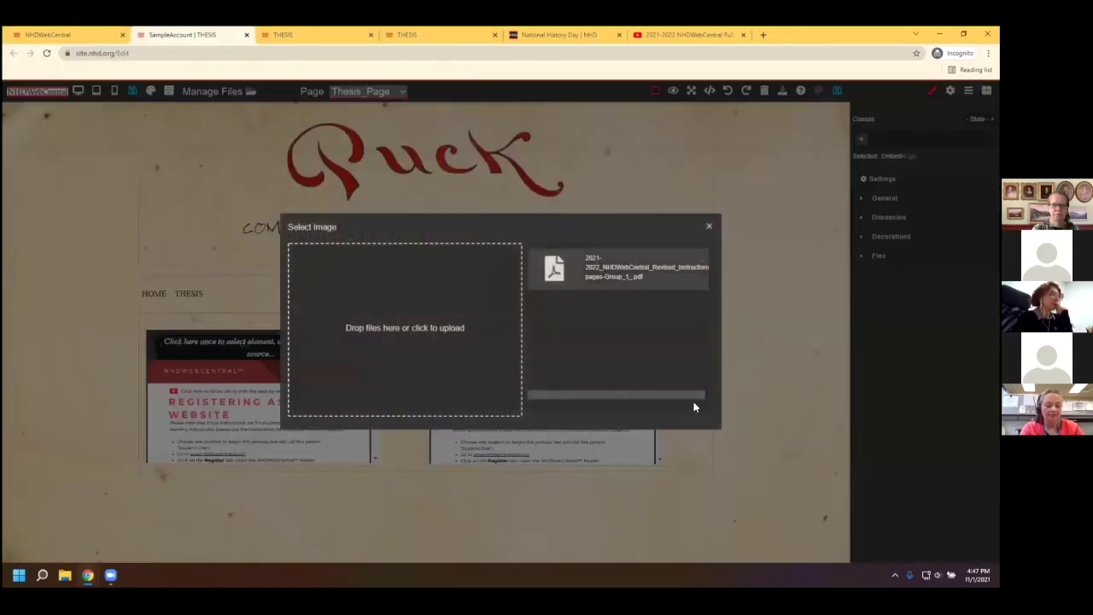
{"action": "left_click", "coordinate": [716, 482]}
{"action": "left_click", "coordinate": [688, 425]}
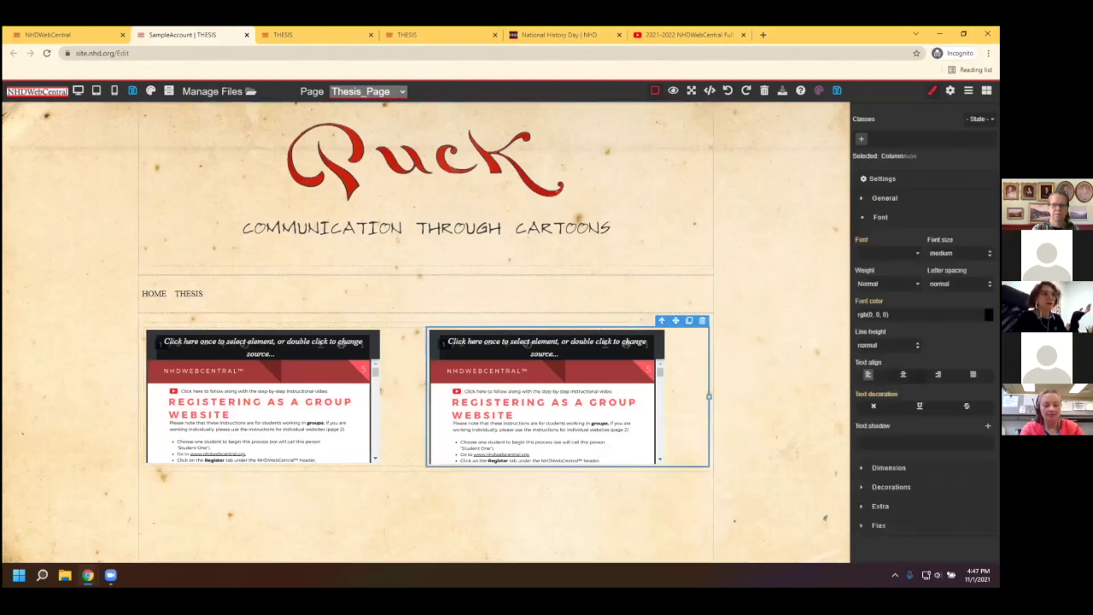
{"action": "left_click", "coordinate": [396, 378]}
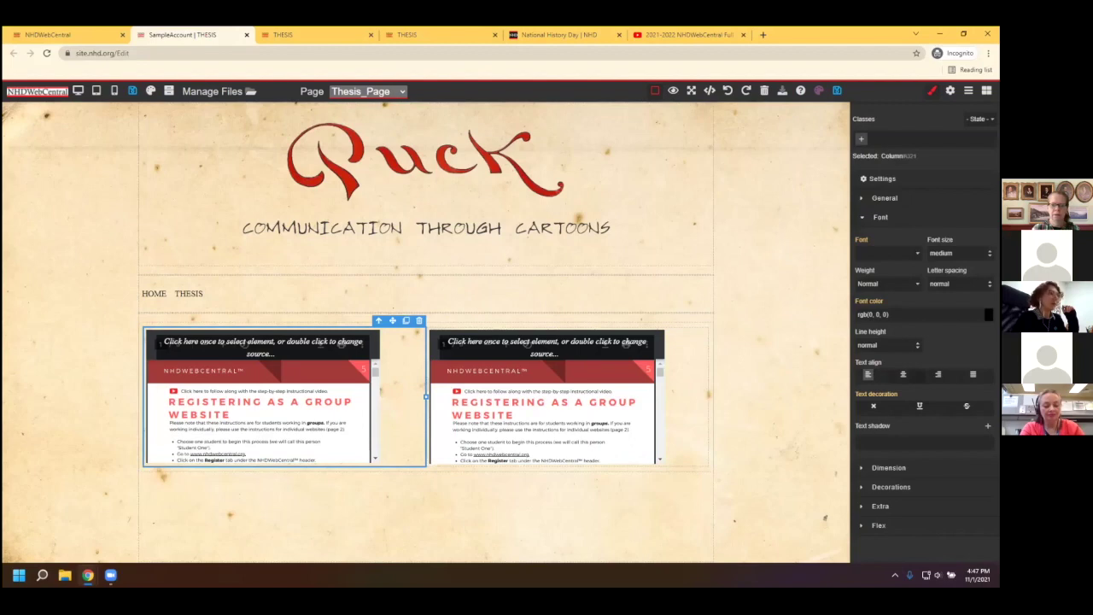
- Enlarge the left and right PDF embeds by their bottom-right handles
{"action": "left_click", "coordinate": [317, 341]}
{"action": "left_click_drag", "start_coordinate": [379, 462], "coordinate": [430, 491]}
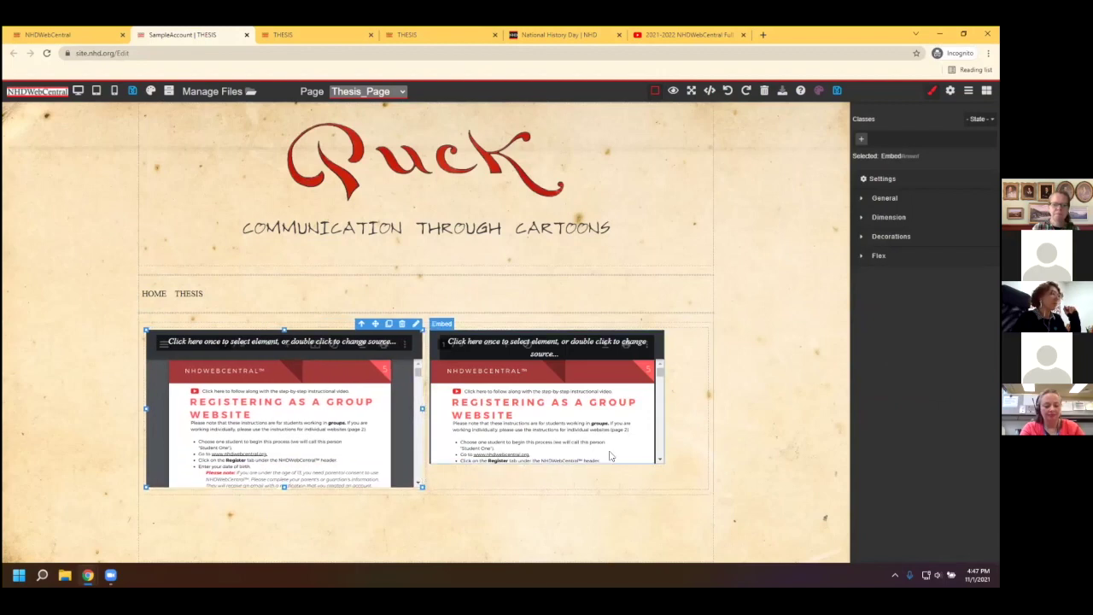
{"action": "left_click", "coordinate": [564, 345]}
{"action": "left_click_drag", "start_coordinate": [660, 462], "coordinate": [693, 494]}
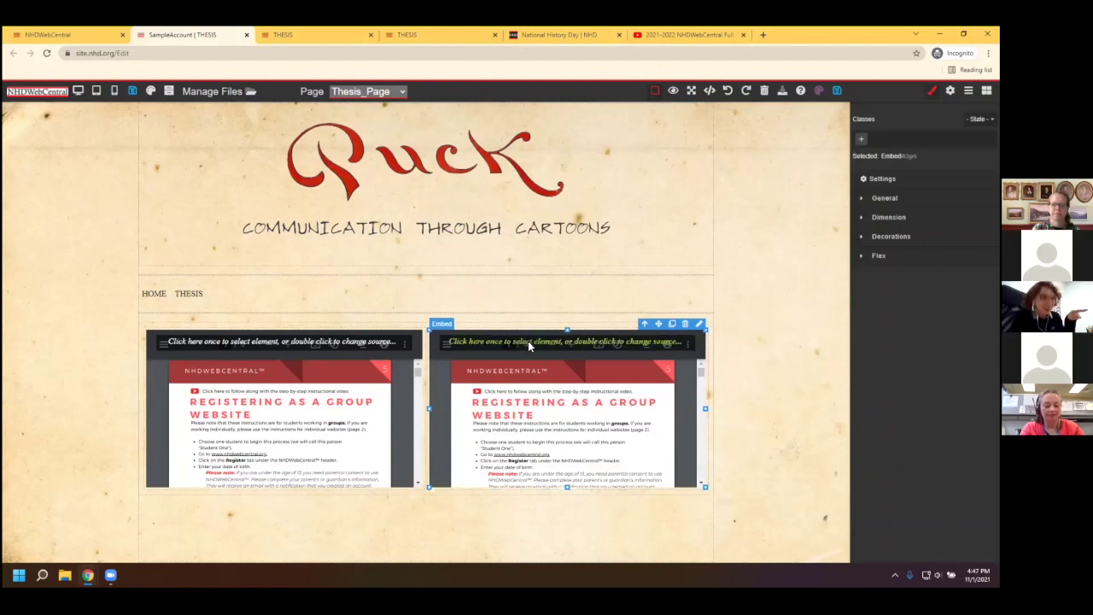
- Cancel the 'Leave site?' prompts to stay in the editor and reselect the left embed
{"action": "left_click", "coordinate": [592, 389]}
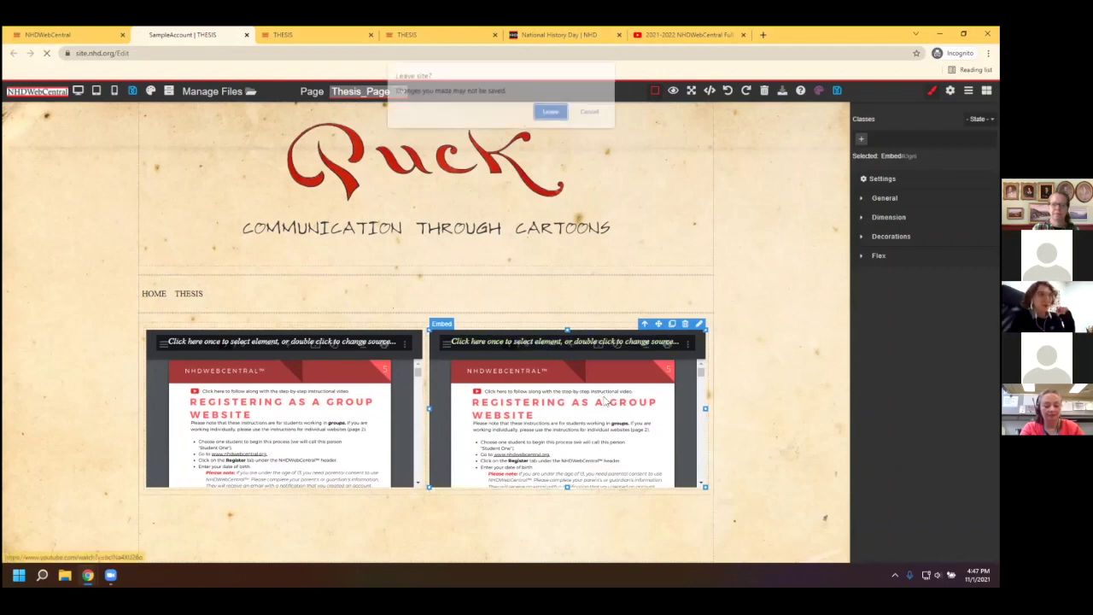
{"action": "left_click", "coordinate": [598, 116]}
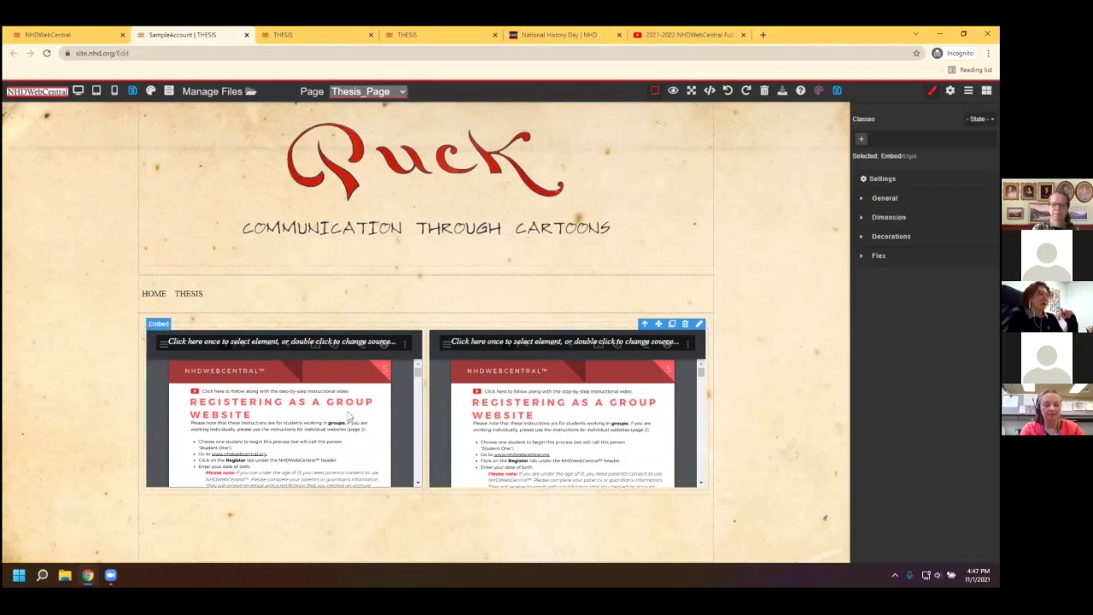
{"action": "left_click", "coordinate": [300, 394]}
{"action": "left_click", "coordinate": [587, 131]}
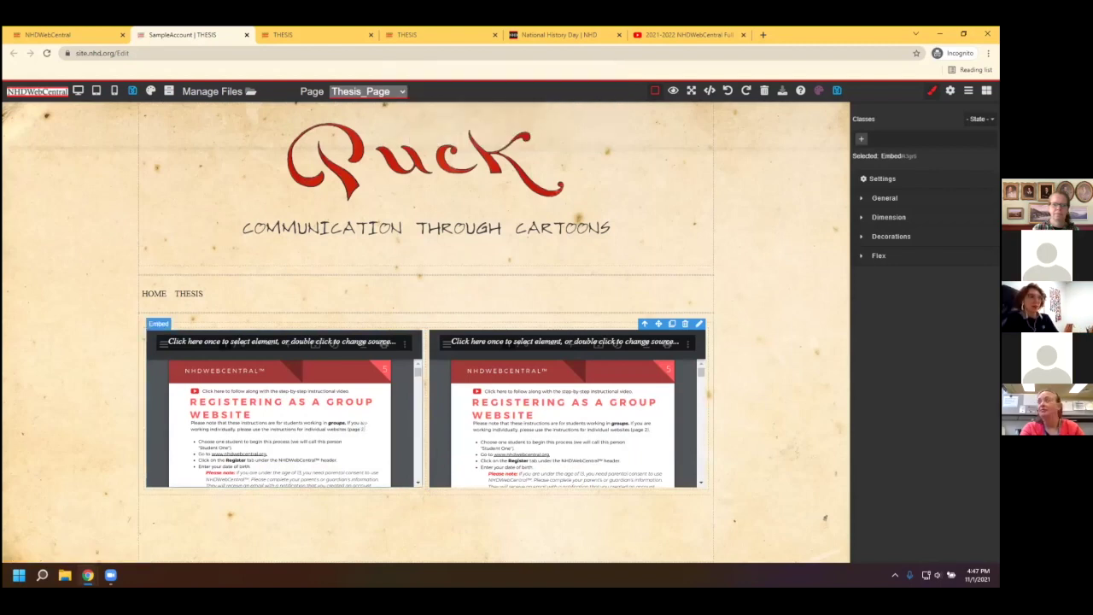
{"action": "left_click", "coordinate": [344, 338]}
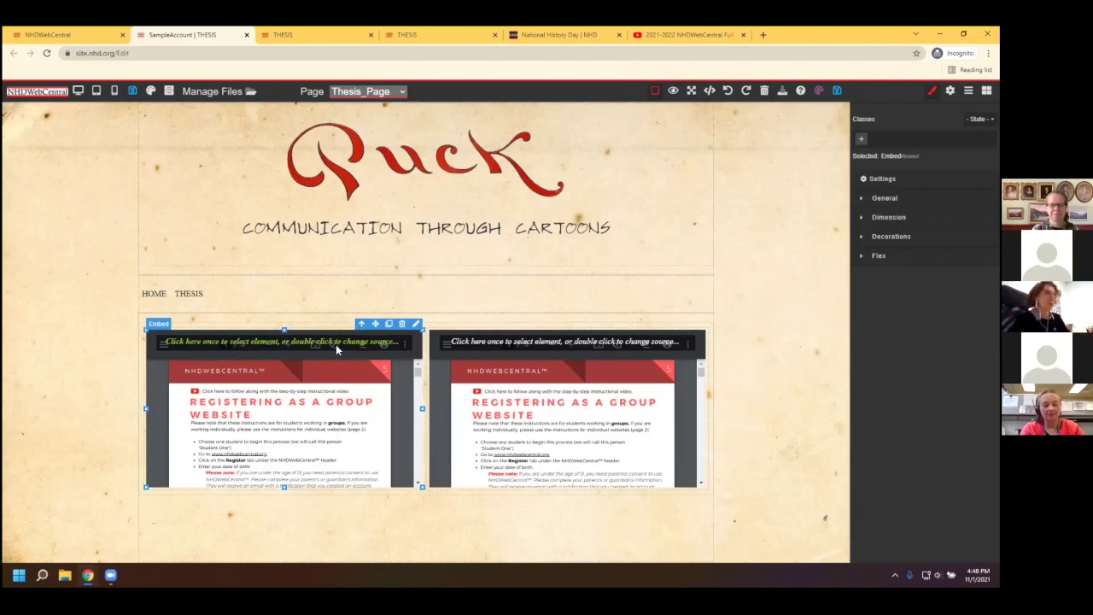
- Save the page and place a new Embed Multimedia block above the two PDFs
{"action": "left_click", "coordinate": [837, 91]}
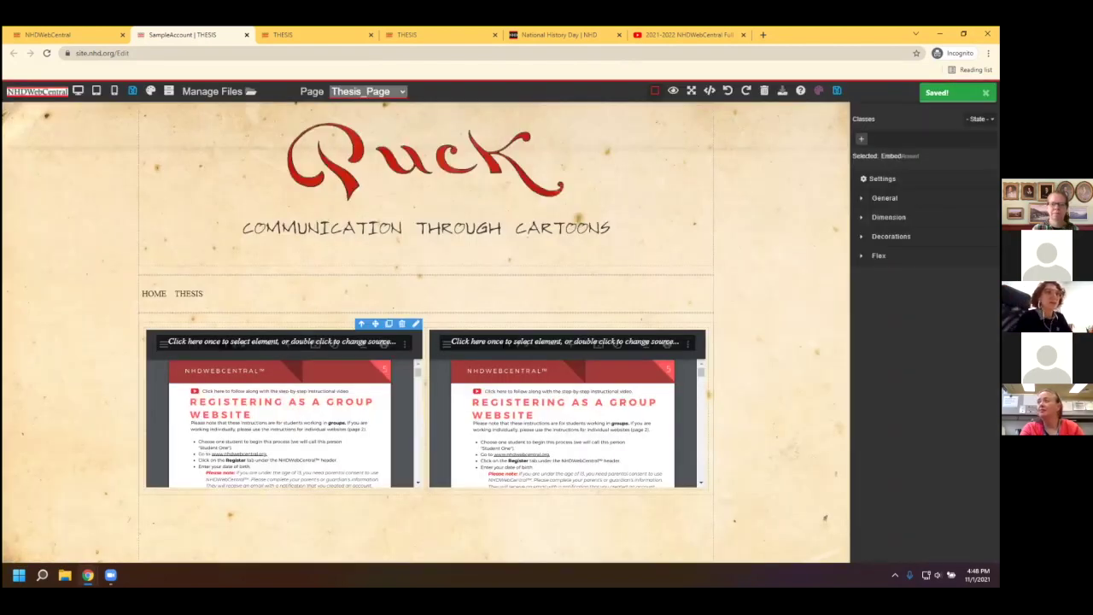
{"action": "left_click", "coordinate": [986, 90]}
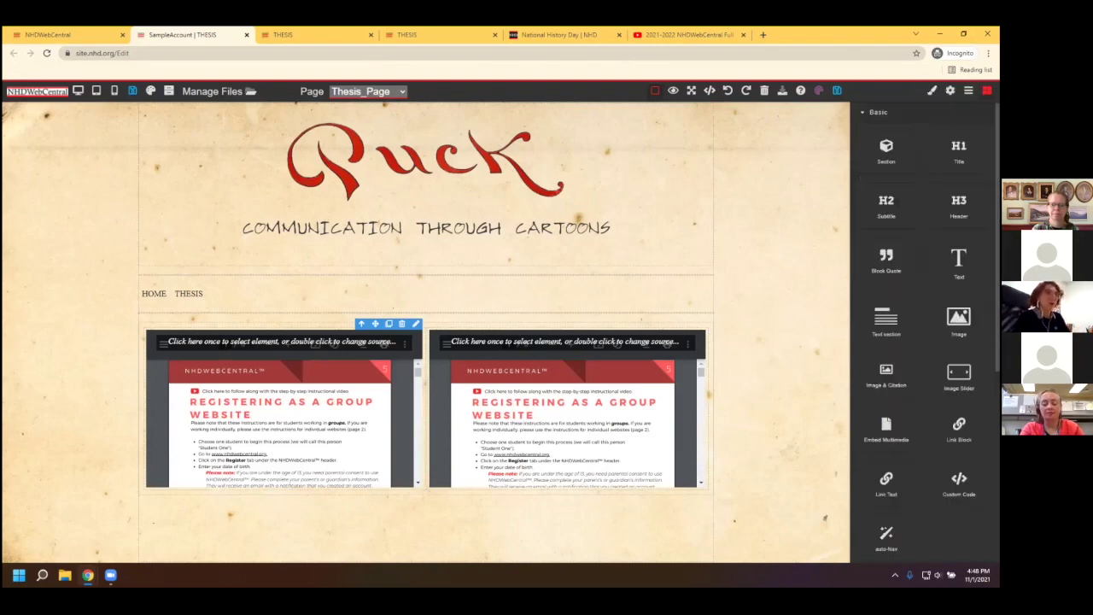
{"action": "left_click_drag", "start_coordinate": [886, 425], "coordinate": [392, 322]}
{"action": "left_click", "coordinate": [322, 373]}
- Upload the short NHD News Desk video from Downloads and set it as the embed's source
{"action": "double_click", "coordinate": [325, 357]}
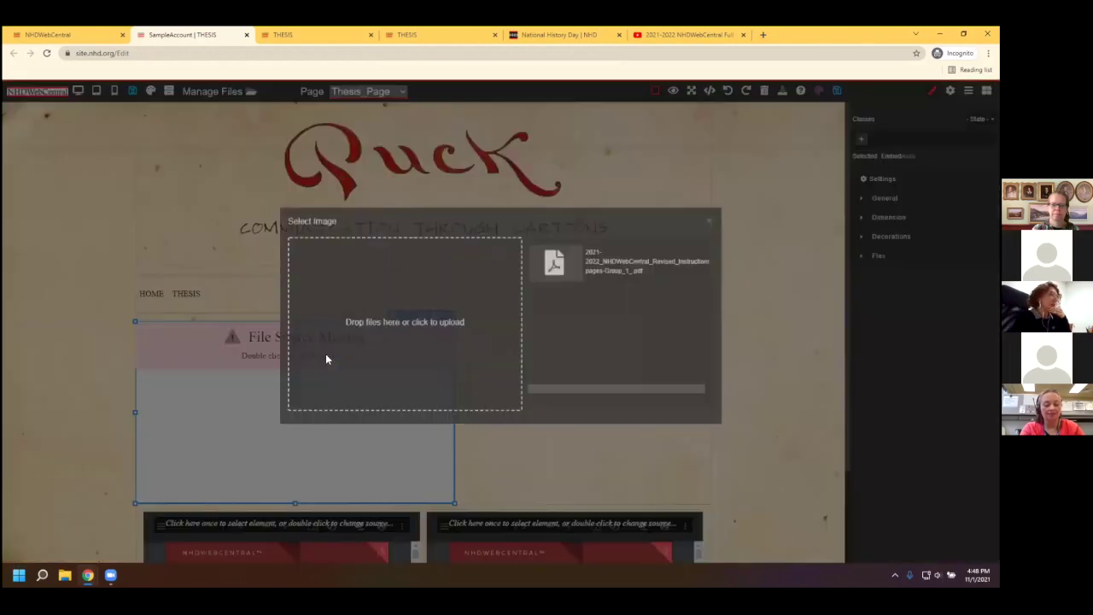
{"action": "left_click", "coordinate": [380, 330]}
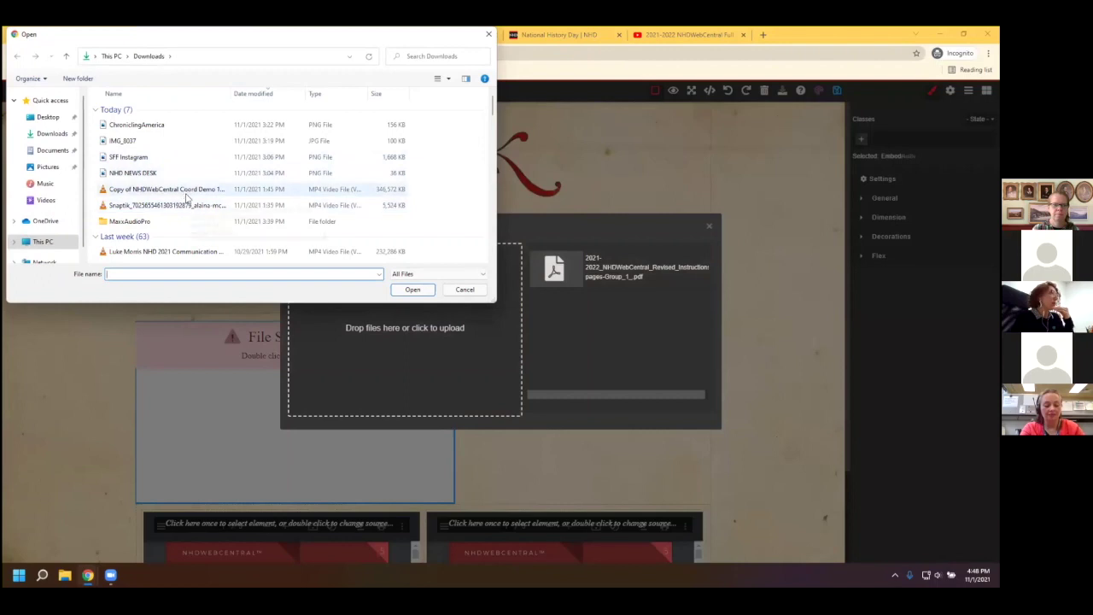
{"action": "left_click", "coordinate": [186, 193]}
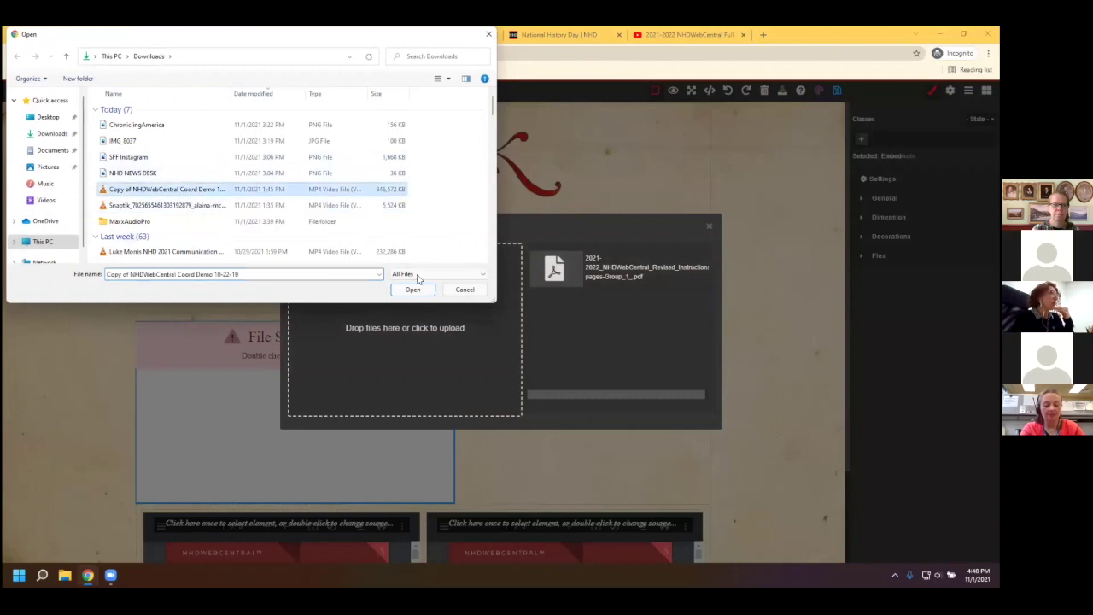
{"action": "left_click", "coordinate": [310, 209]}
{"action": "mouse_move", "coordinate": [493, 106]}
{"action": "left_mouse_down"}
{"action": "mouse_move", "coordinate": [491, 177]}
{"action": "mouse_move", "coordinate": [492, 109]}
{"action": "left_mouse_up"}
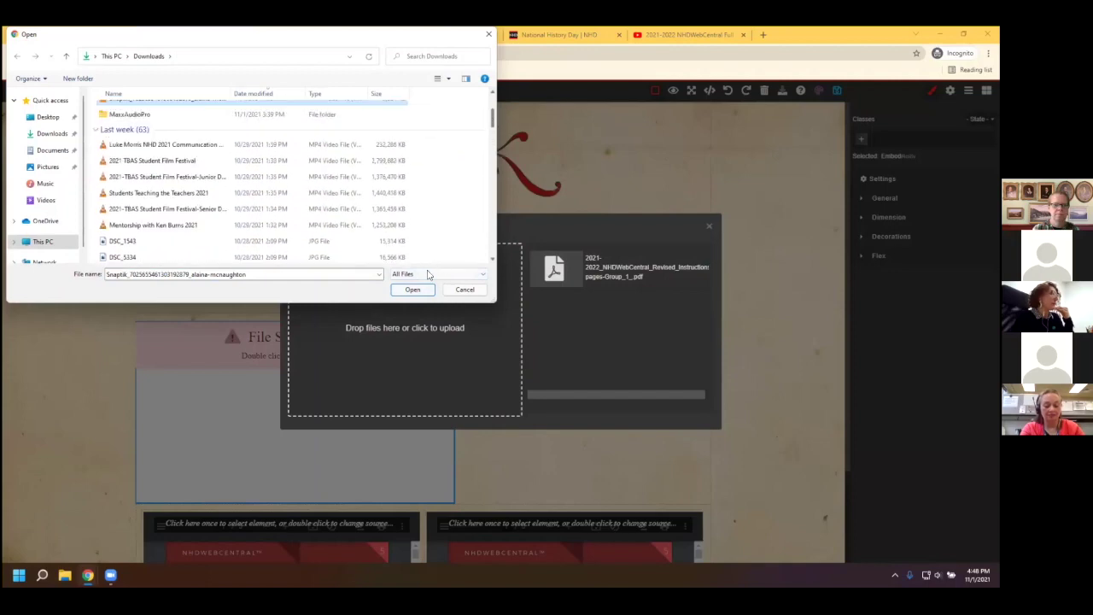
{"action": "left_click", "coordinate": [413, 289]}
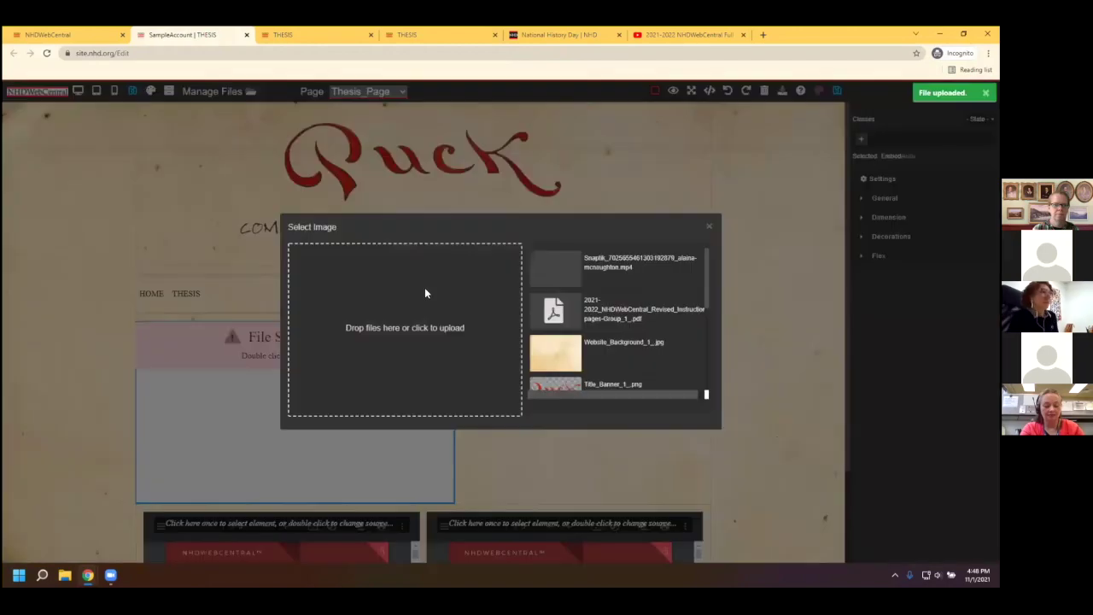
{"action": "left_click", "coordinate": [632, 266]}
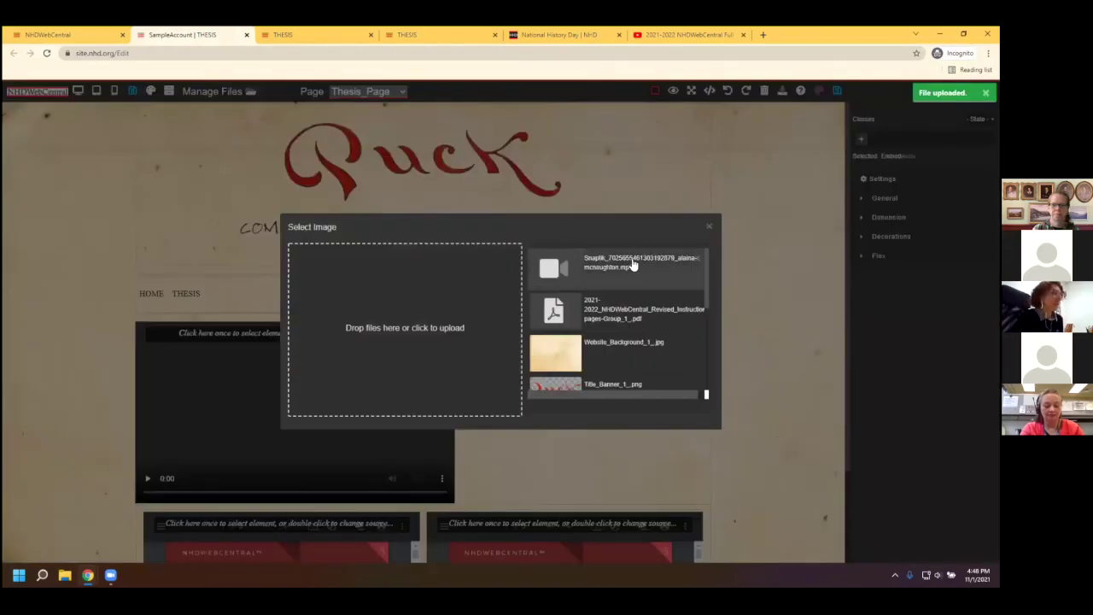
{"action": "left_click", "coordinate": [709, 226]}
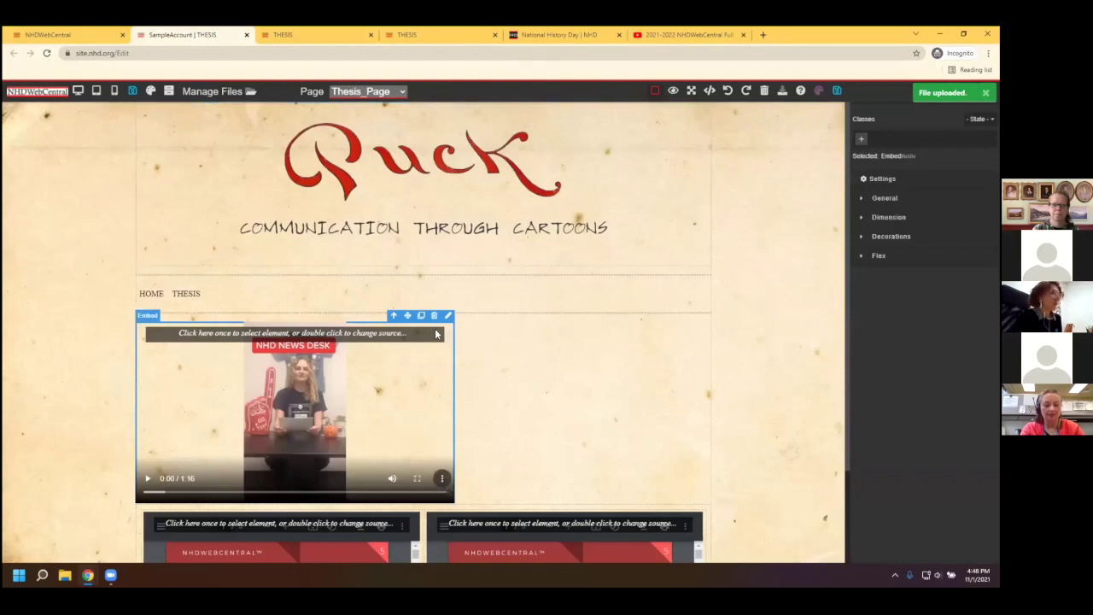
{"action": "left_click", "coordinate": [417, 429]}
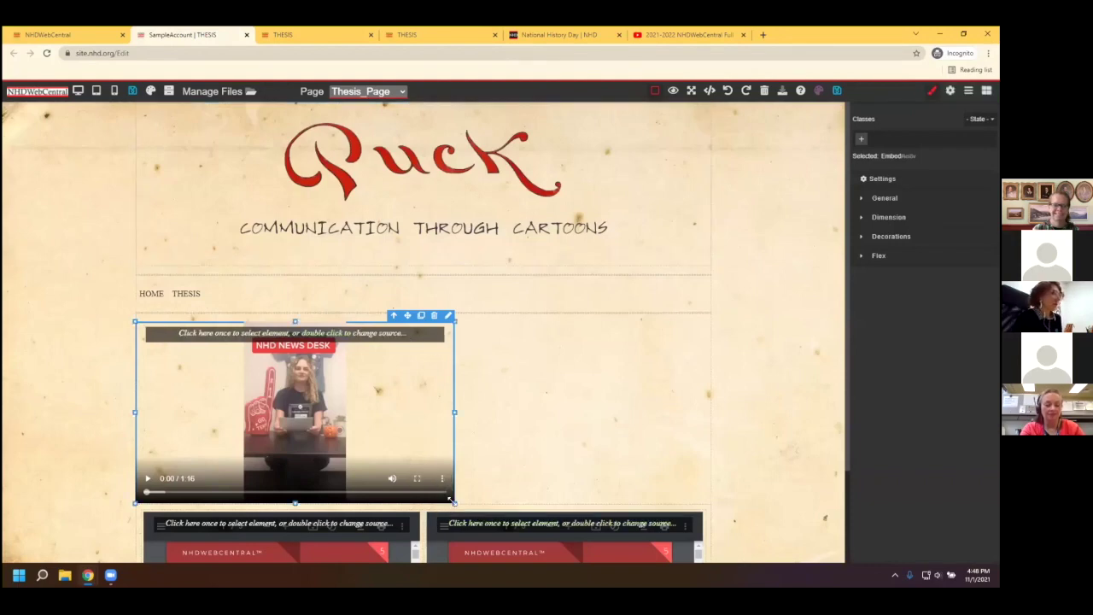
- Resize the video embed to about 265x150 so it sits compactly above the PDFs
{"action": "left_click_drag", "start_coordinate": [391, 478], "coordinate": [386, 464]}
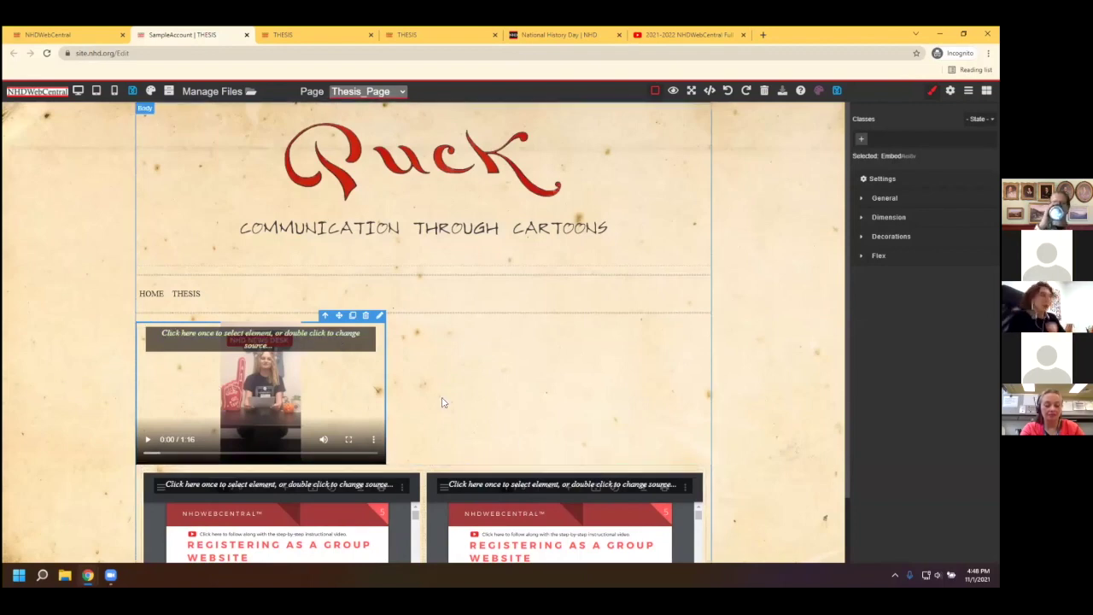
{"action": "left_click_drag", "start_coordinate": [386, 463], "coordinate": [440, 495]}
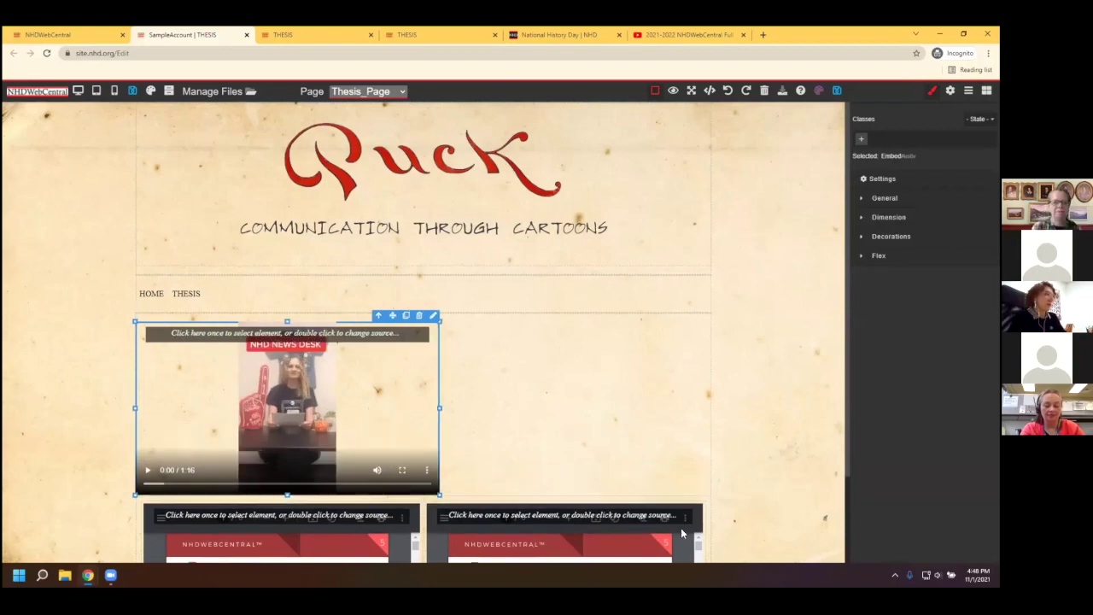
{"action": "left_click_drag", "start_coordinate": [681, 533], "coordinate": [390, 438]}
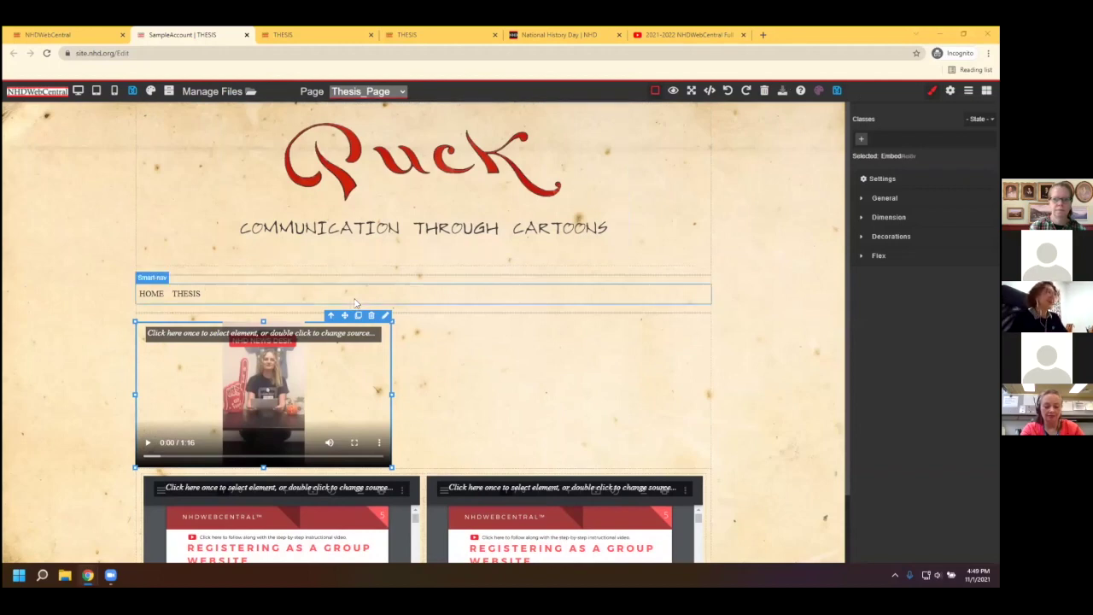
- Save the Thesis page and check its published THESIS view
{"action": "left_click", "coordinate": [133, 94]}
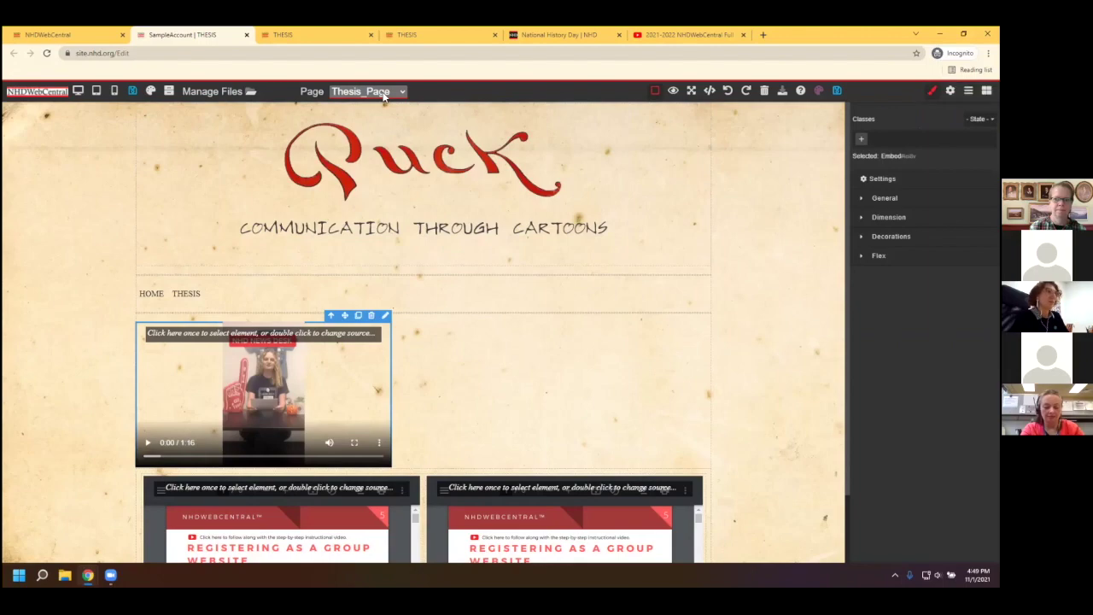
{"action": "left_click", "coordinate": [310, 31]}
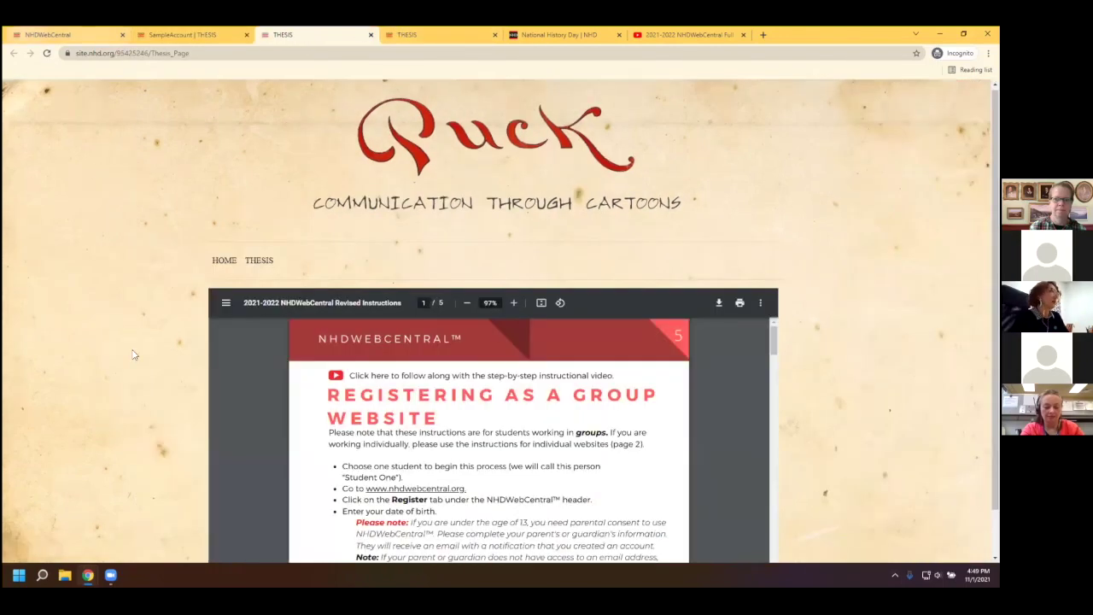
{"action": "left_click", "coordinate": [38, 34]}
- Start presenting the NHDWebCentral Training slideshow from the Major Updates slide in Google Slides
{"action": "left_click", "coordinate": [88, 575]}
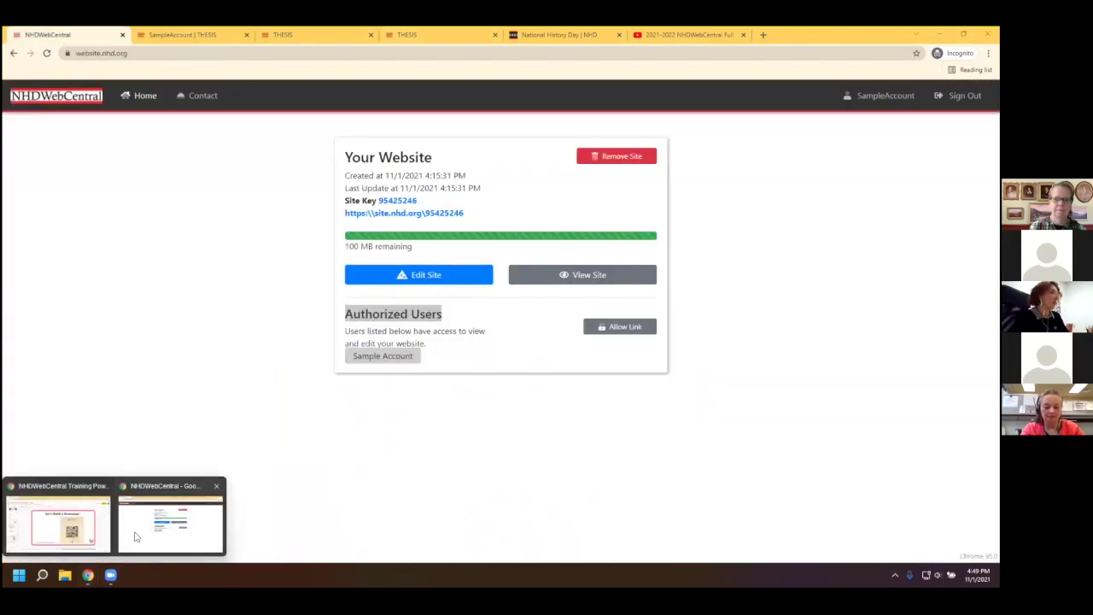
{"action": "left_click", "coordinate": [71, 531]}
{"action": "left_click", "coordinate": [77, 481]}
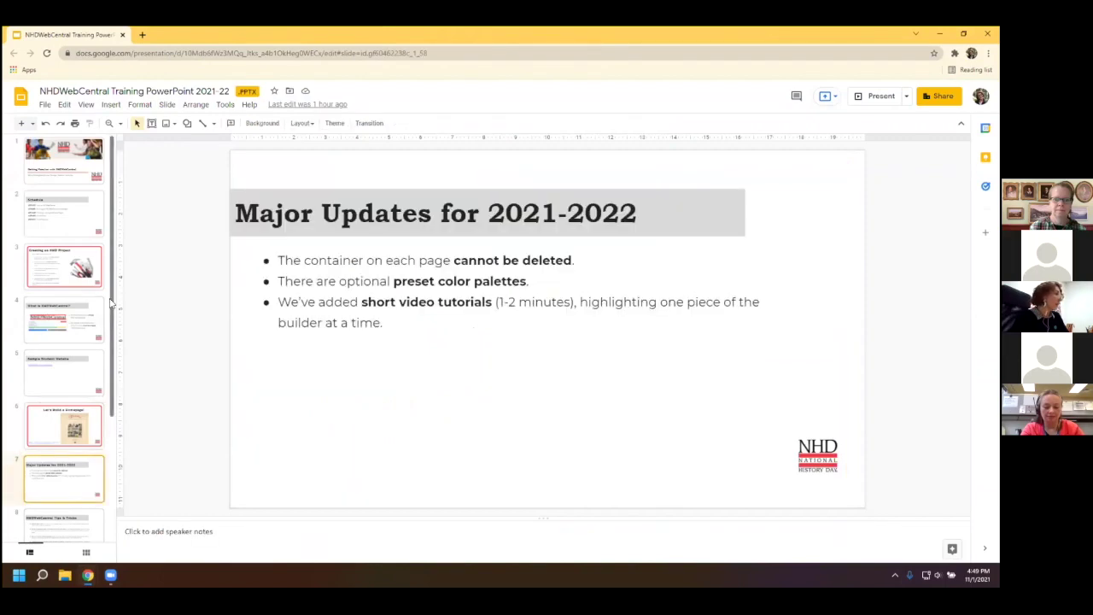
{"action": "scroll", "coordinate": [117, 339], "scroll_direction": "down", "scroll_amount": 1}
{"action": "left_click", "coordinate": [881, 98]}
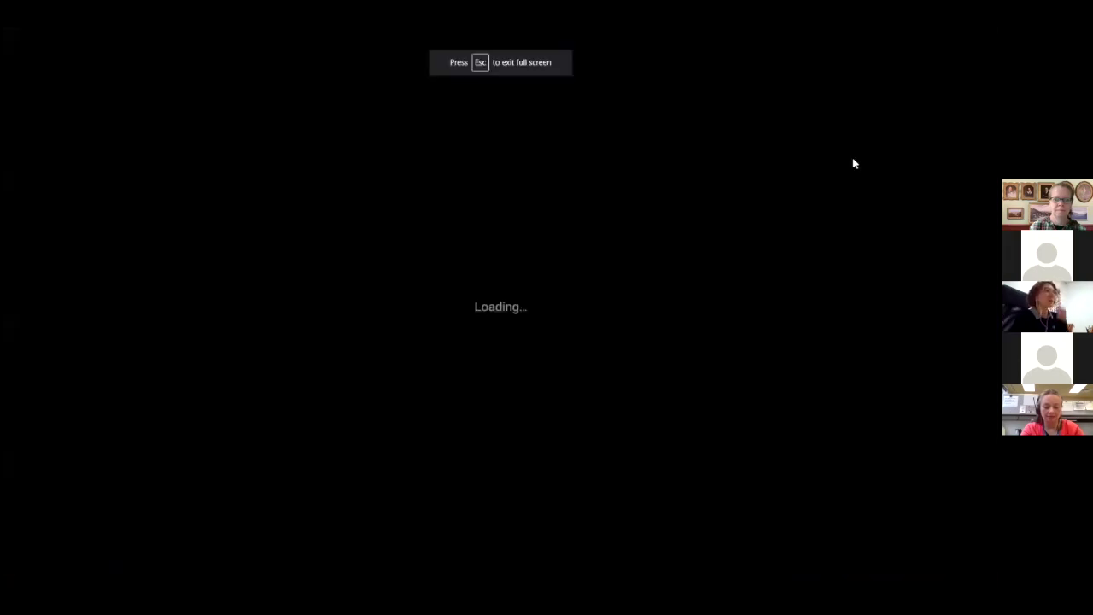
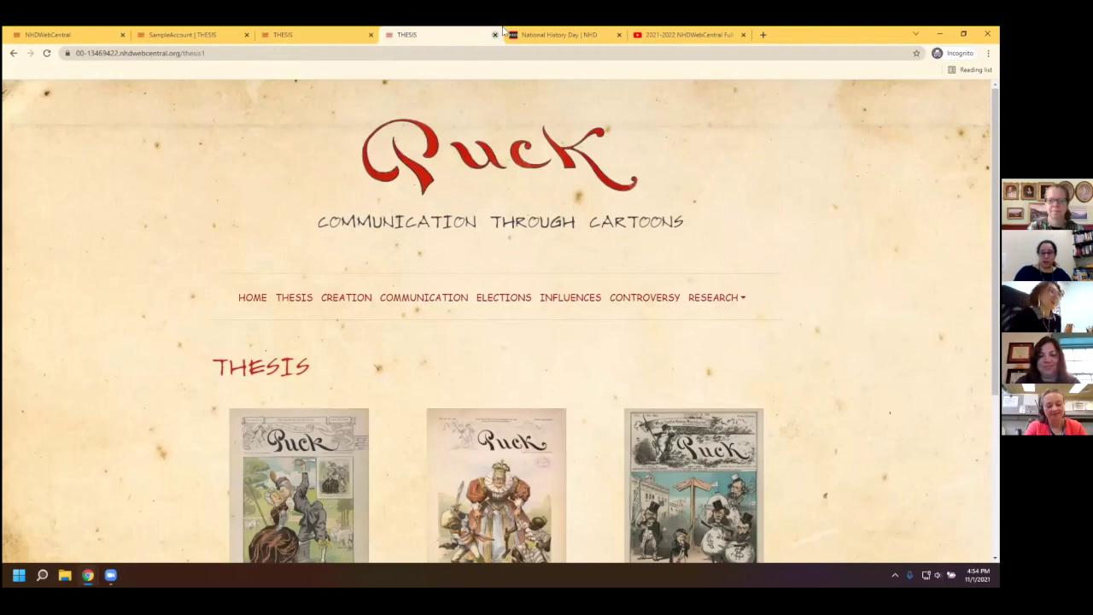
- Switch to the other live Puck thesis page preview
{"action": "left_click", "coordinate": [335, 34]}
- Return to the SampleAccount editor showing Thesis_Page
{"action": "left_click", "coordinate": [220, 32]}
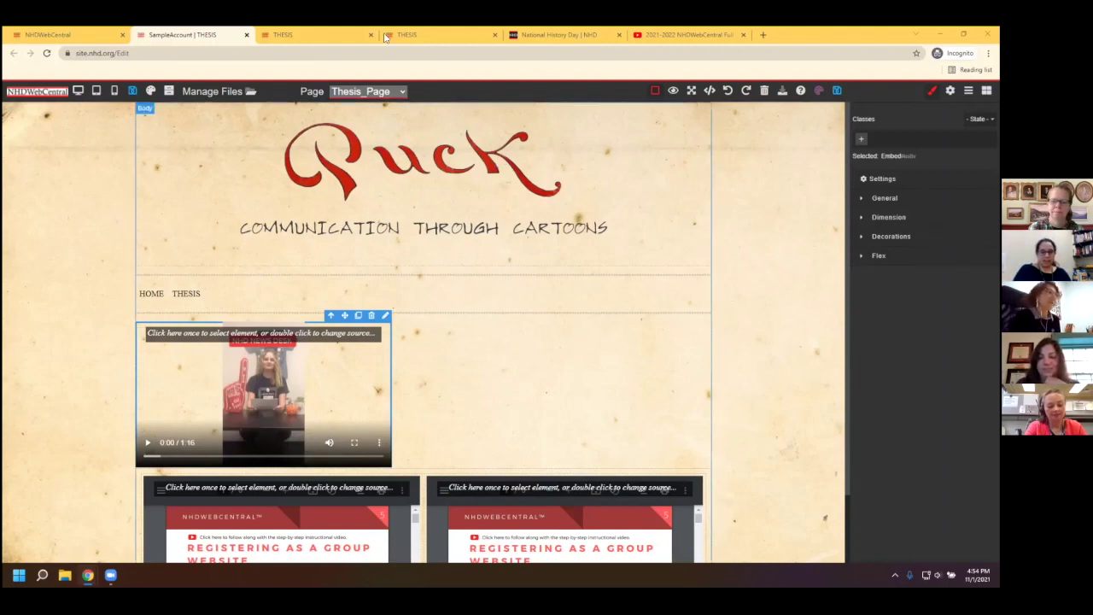
- Save the thesis page, load the home page in the editor, then view NHD's NHDWebCentral page
{"action": "left_click", "coordinate": [133, 92]}
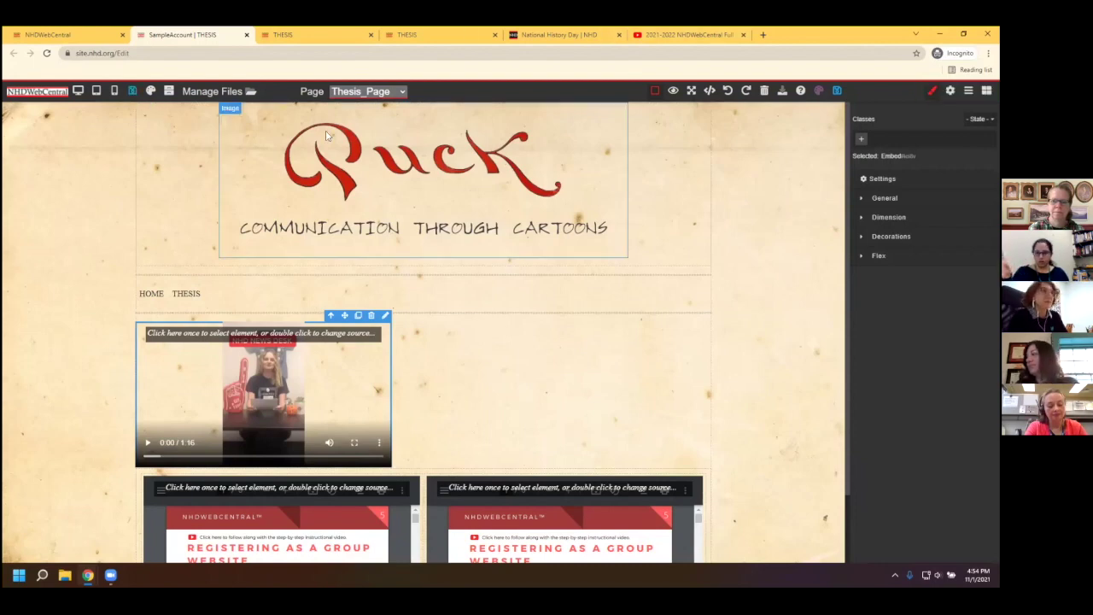
{"action": "left_click", "coordinate": [367, 91]}
{"action": "left_click", "coordinate": [376, 120]}
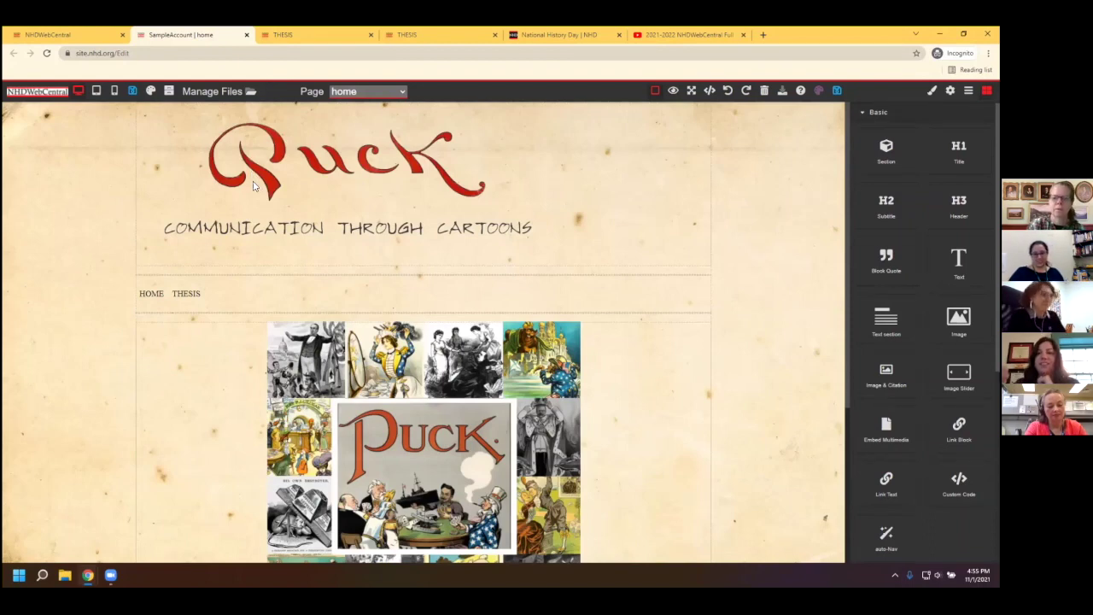
{"action": "left_click", "coordinate": [523, 35]}
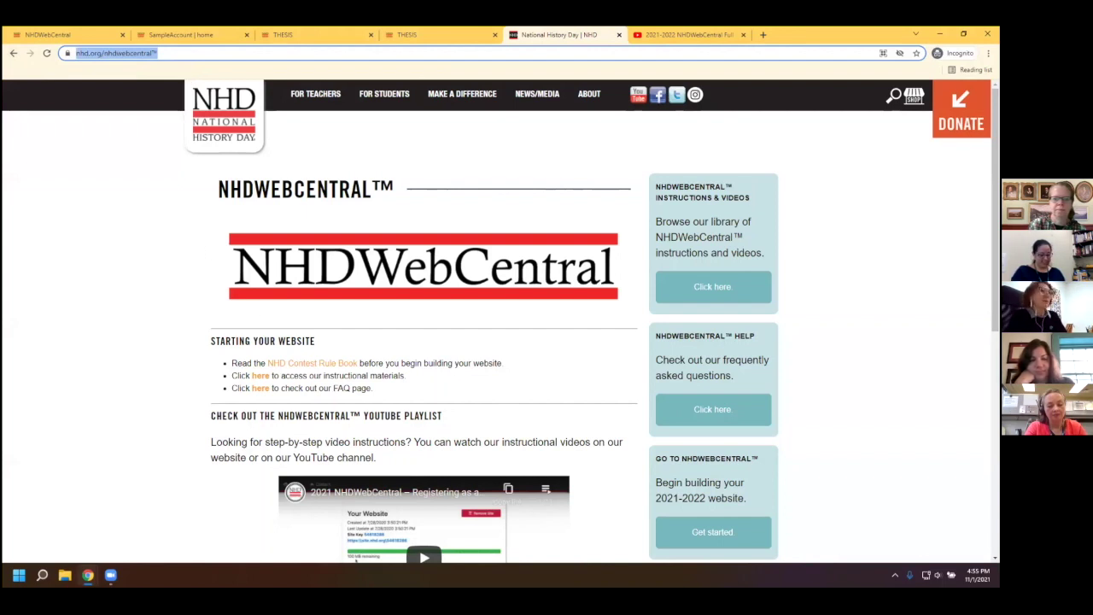
{"action": "scroll", "coordinate": [270, 237], "scroll_direction": "down", "scroll_amount": 2}
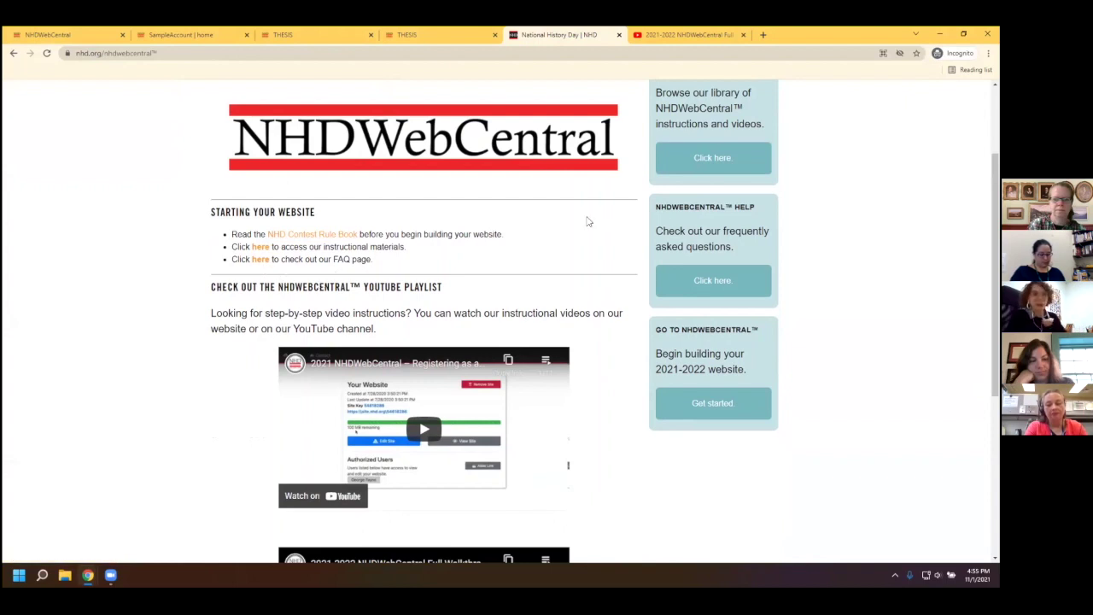
{"action": "scroll", "coordinate": [325, 249], "scroll_direction": "down", "scroll_amount": 3}
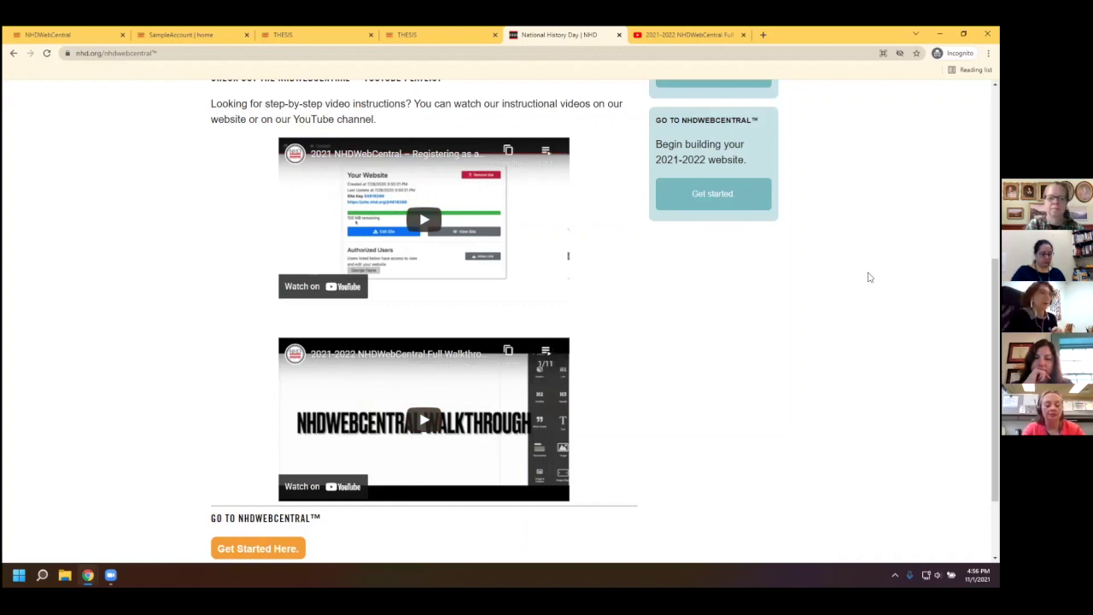
{"action": "scroll", "coordinate": [683, 398], "scroll_direction": "down", "scroll_amount": 3}
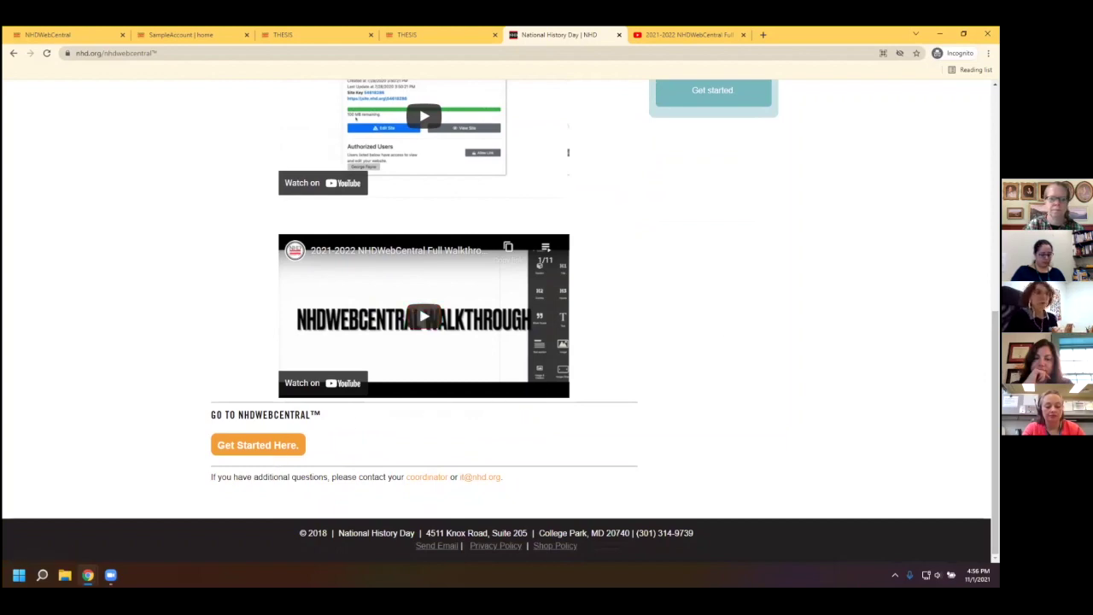
{"action": "scroll", "coordinate": [711, 192], "scroll_direction": "up", "scroll_amount": 6}
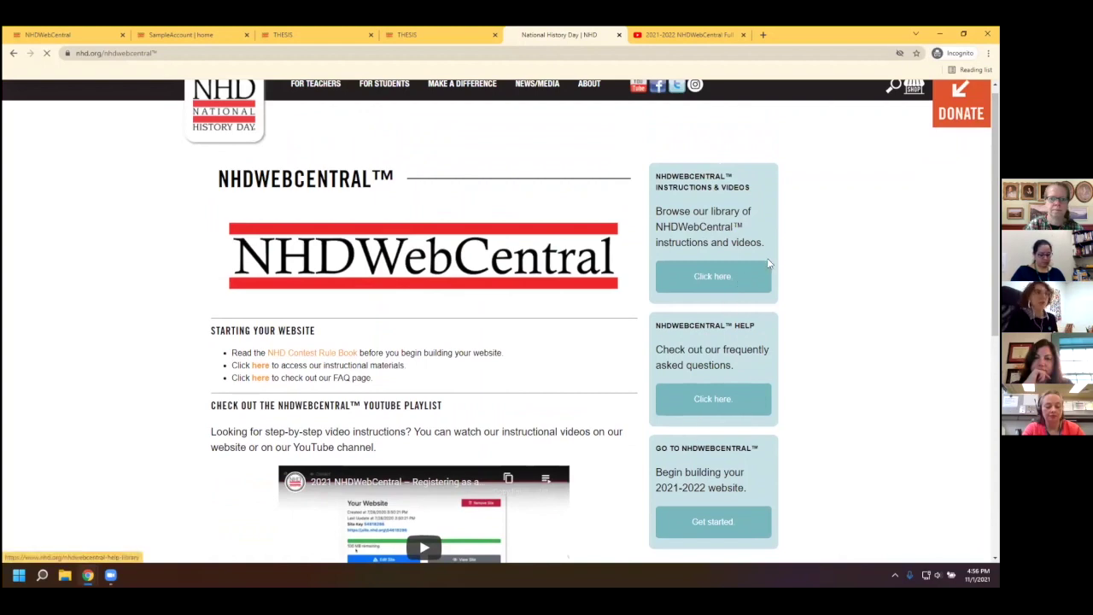
- Browse the NHDWebCentral Instructions & Videos library and the FAQ page
{"action": "left_click", "coordinate": [737, 287]}
{"action": "scroll", "coordinate": [227, 354], "scroll_direction": "down", "scroll_amount": 2}
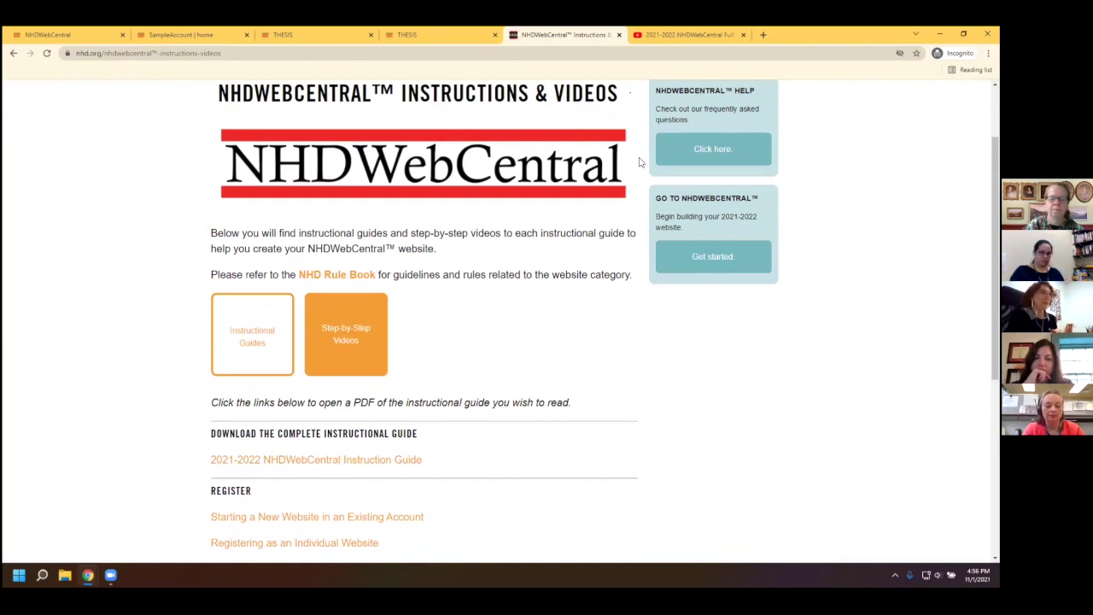
{"action": "left_click", "coordinate": [721, 161]}
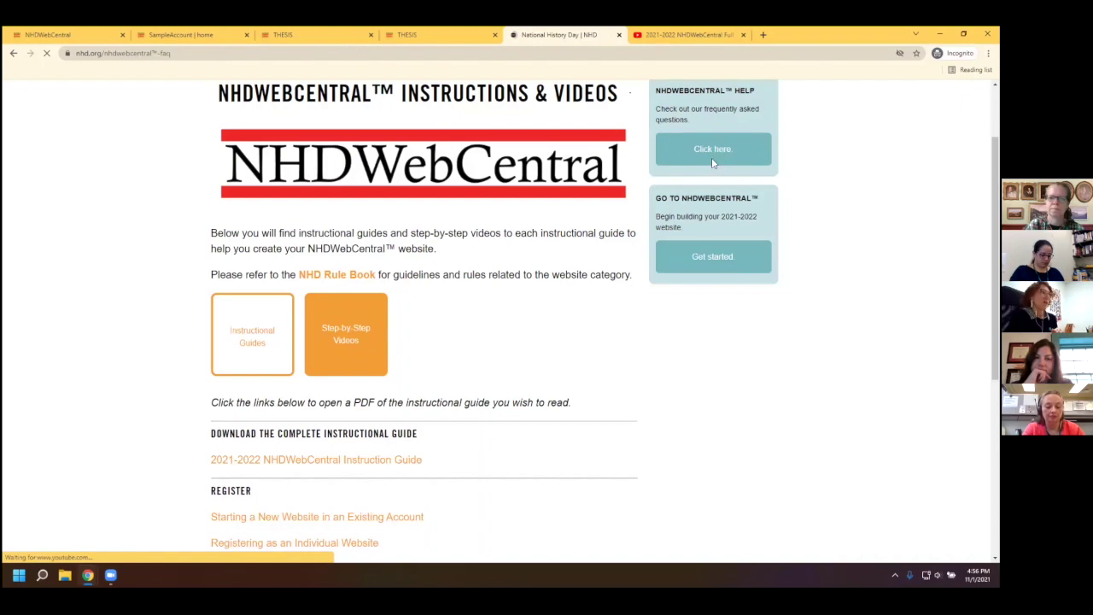
{"action": "scroll", "coordinate": [501, 321], "scroll_direction": "down", "scroll_amount": 4}
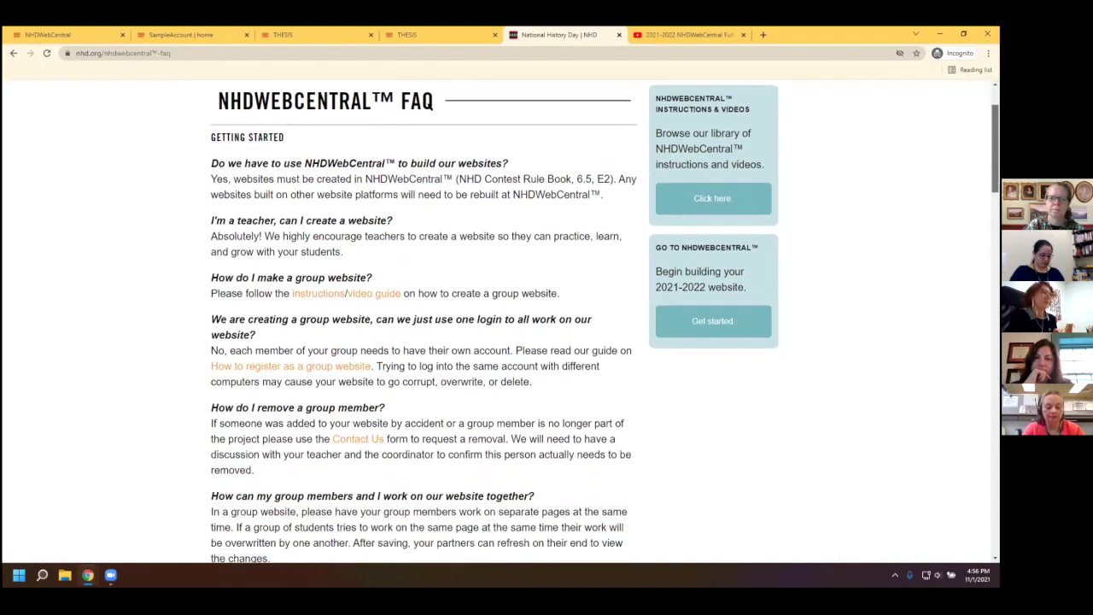
{"action": "scroll", "coordinate": [501, 322], "scroll_direction": "up", "scroll_amount": 4}
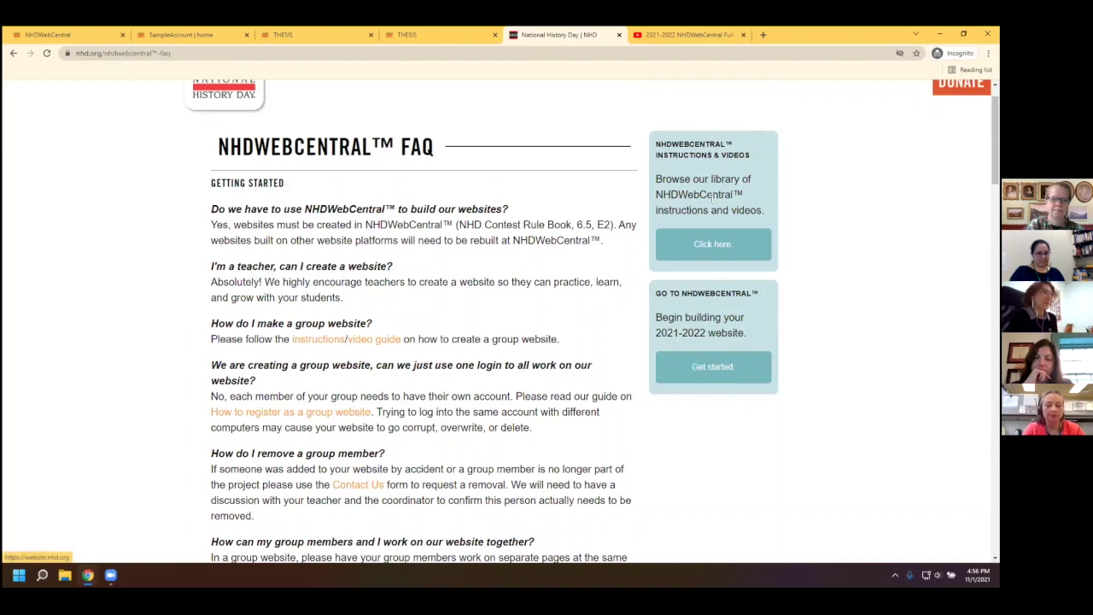
- View the walkthrough video playlist, revisit the FAQ, then return to the editor's home page
{"action": "key", "text": "ctrl+Tab"}
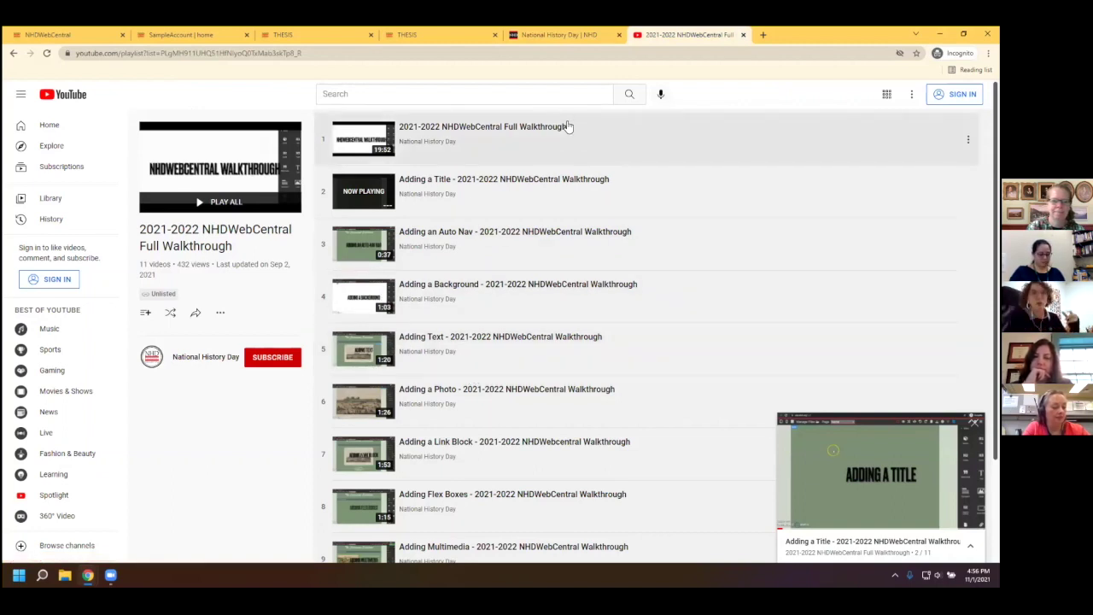
{"action": "left_click", "coordinate": [504, 31]}
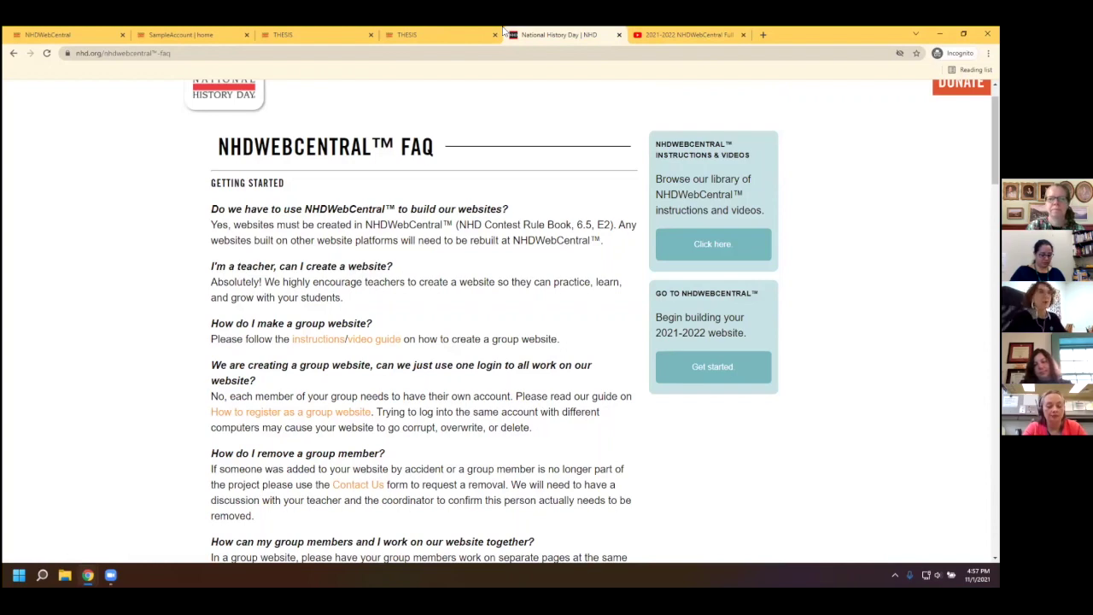
{"action": "left_click", "coordinate": [154, 34]}
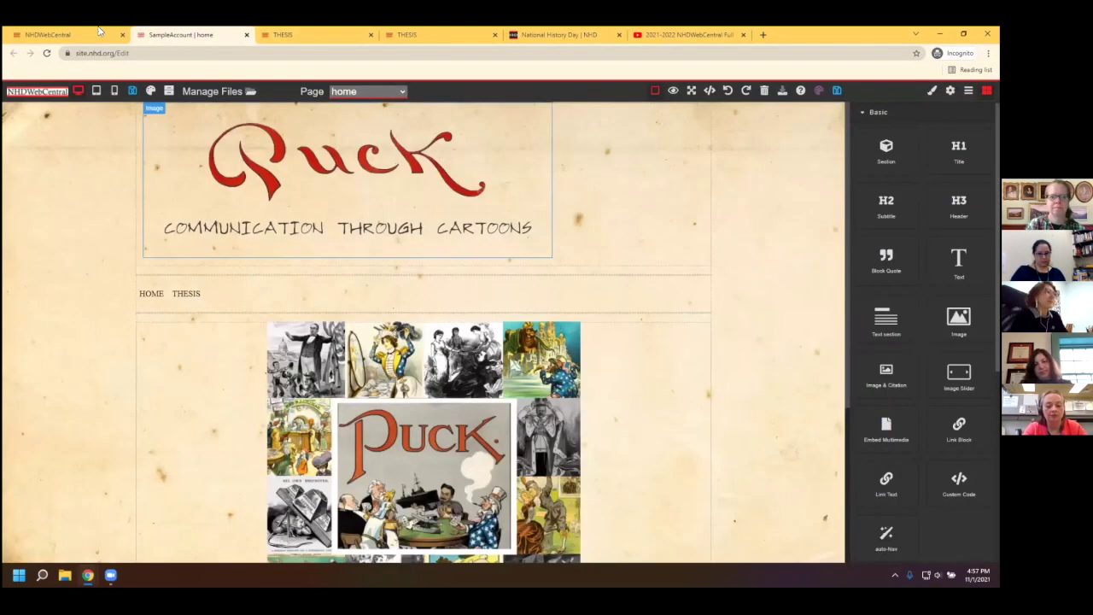
{"action": "left_click", "coordinate": [99, 33]}
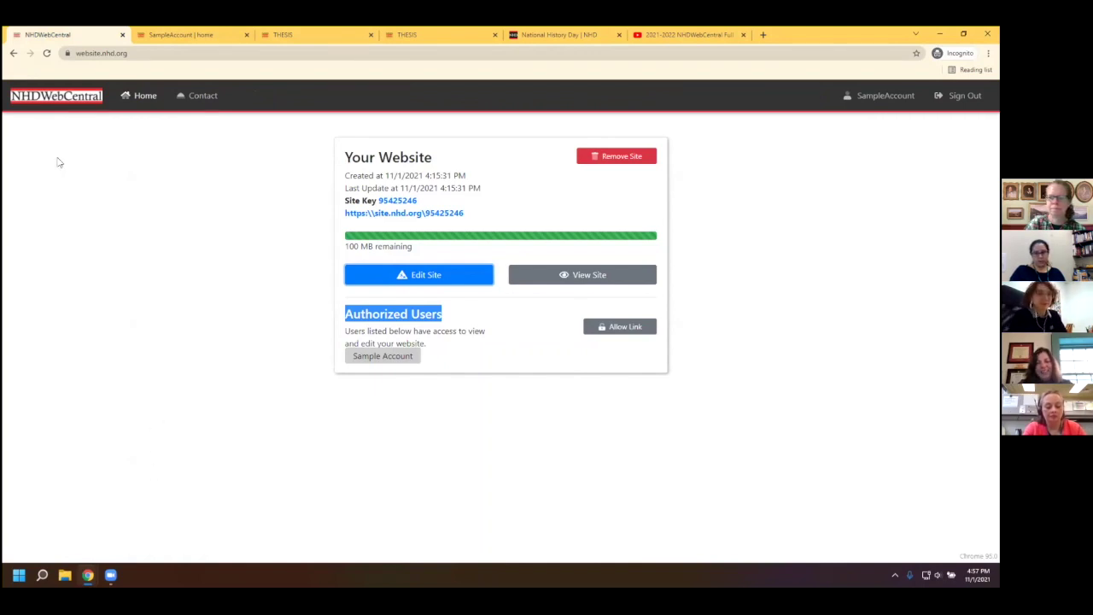
{"action": "left_click", "coordinate": [193, 32]}
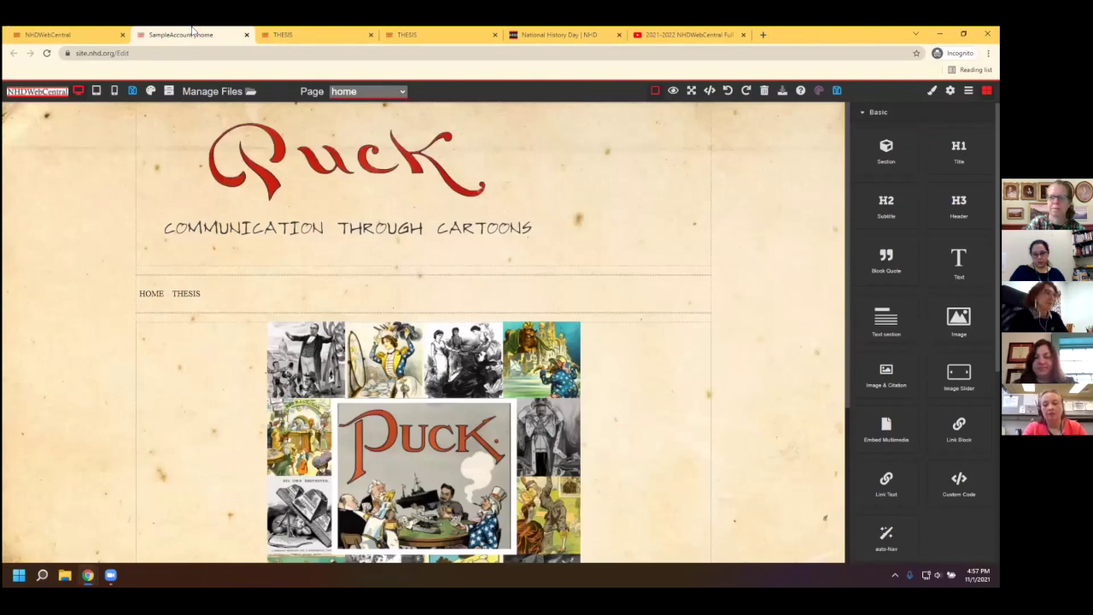
- Centre-align the Puck header's text through its Font settings and dismiss the saved notice
{"action": "left_click", "coordinate": [588, 193]}
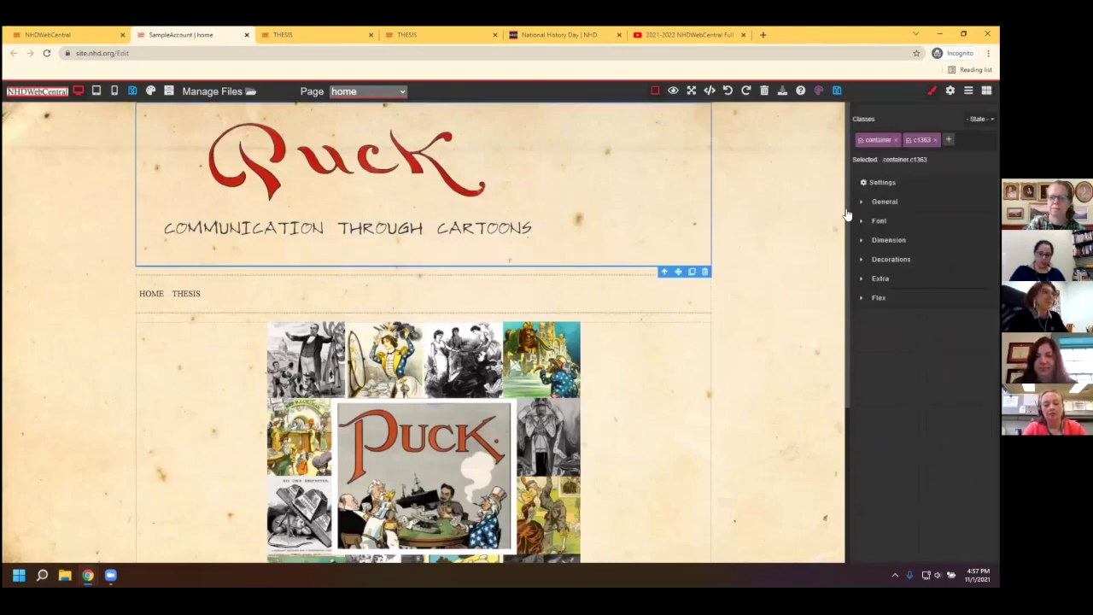
{"action": "left_click", "coordinate": [879, 221]}
{"action": "left_click", "coordinate": [903, 377]}
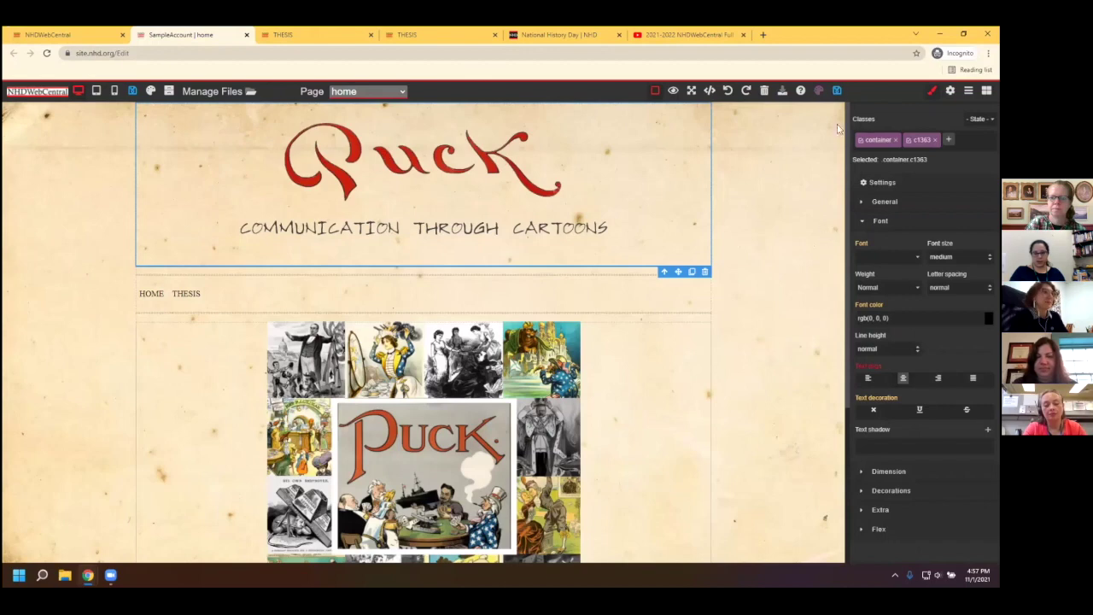
{"action": "left_click", "coordinate": [838, 90]}
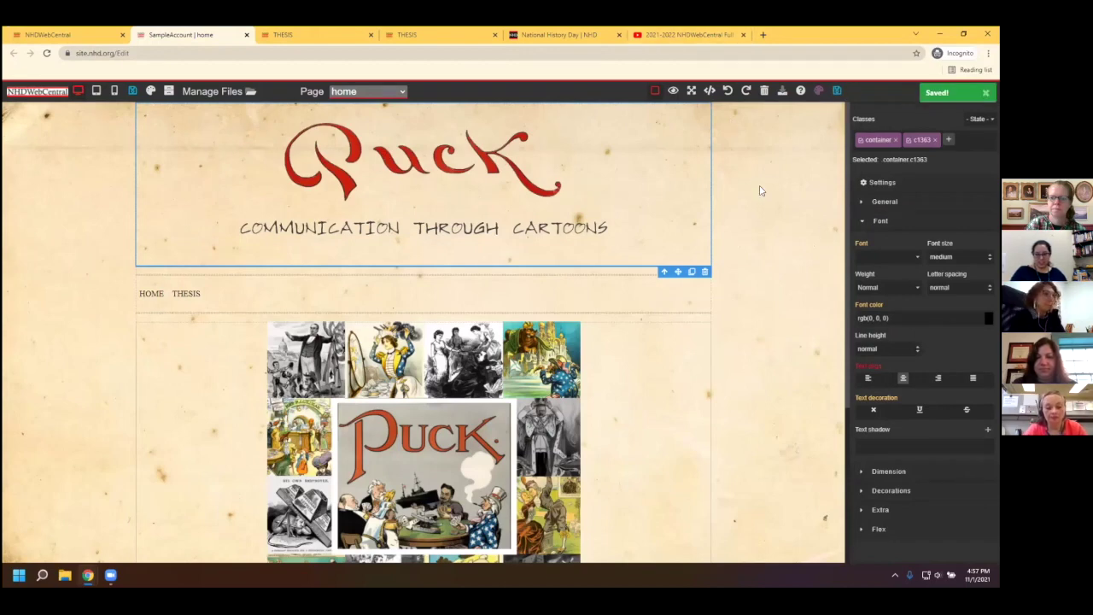
{"action": "left_click", "coordinate": [868, 222]}
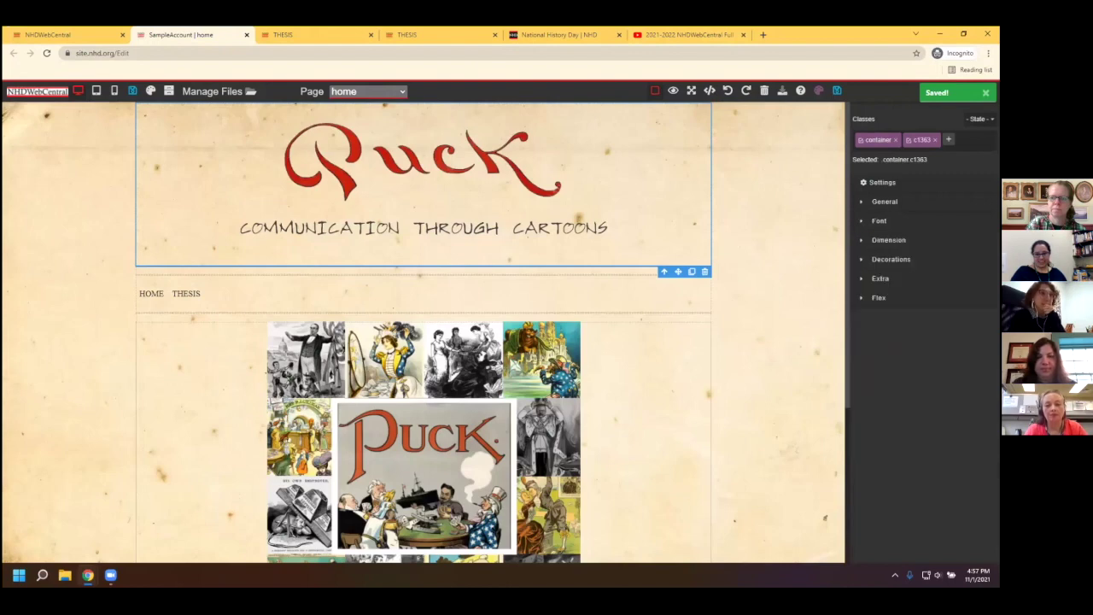
{"action": "left_click", "coordinate": [986, 92]}
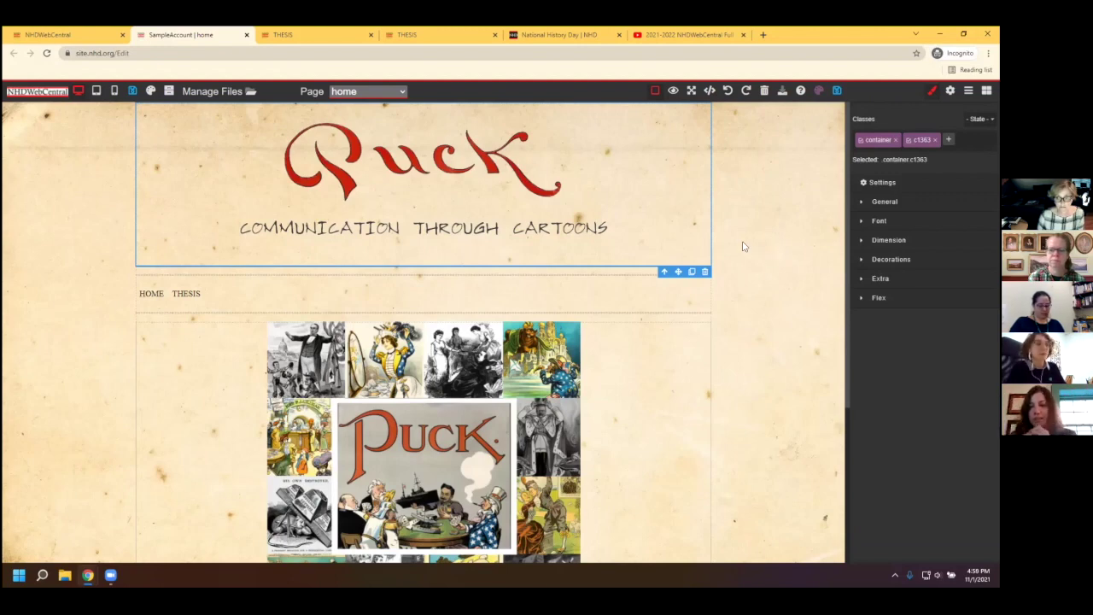
{"action": "left_click", "coordinate": [674, 92]}
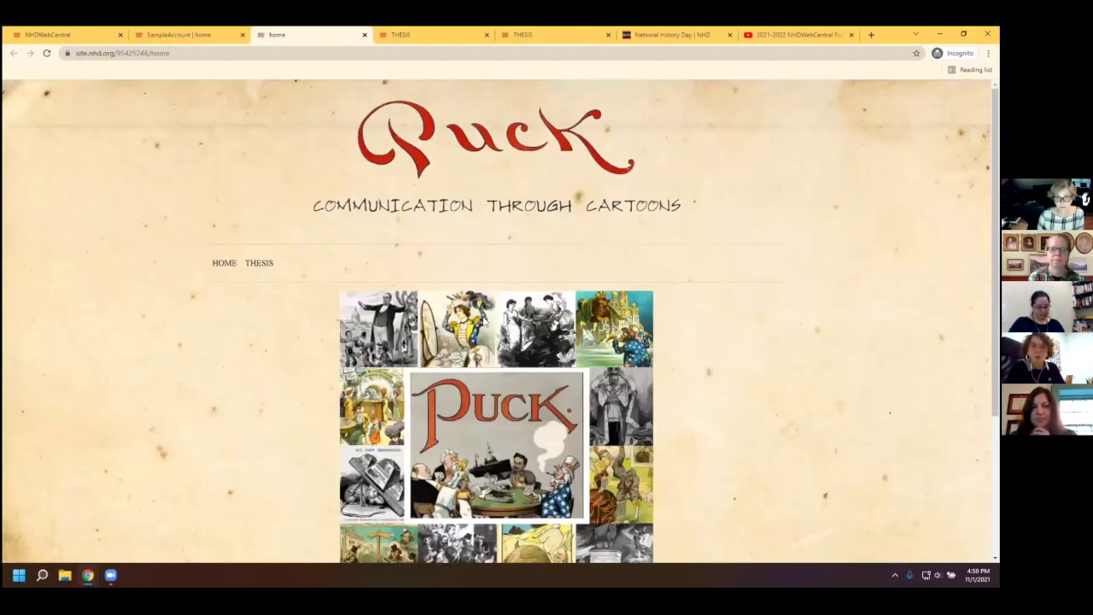
{"action": "left_click", "coordinate": [258, 264]}
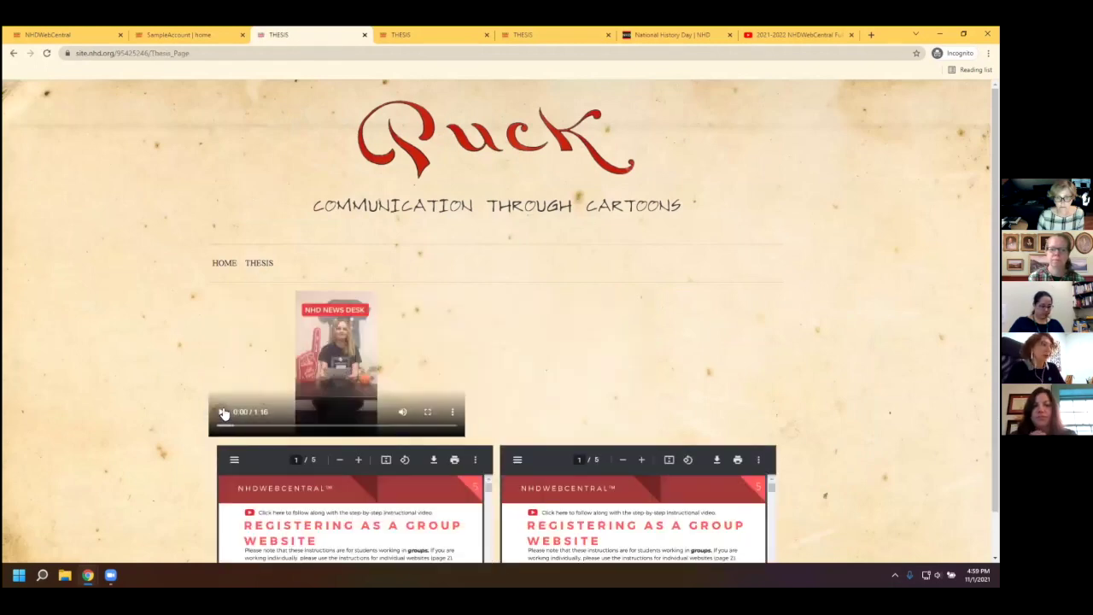
{"action": "left_click", "coordinate": [222, 414]}
{"action": "left_click", "coordinate": [259, 264]}
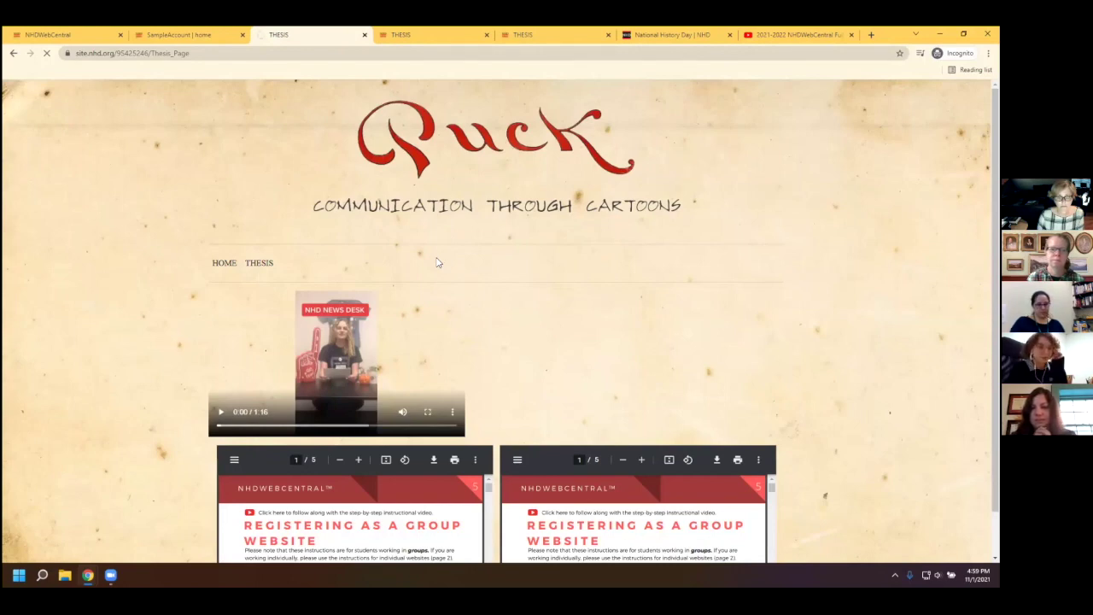
{"action": "left_click", "coordinate": [365, 35]}
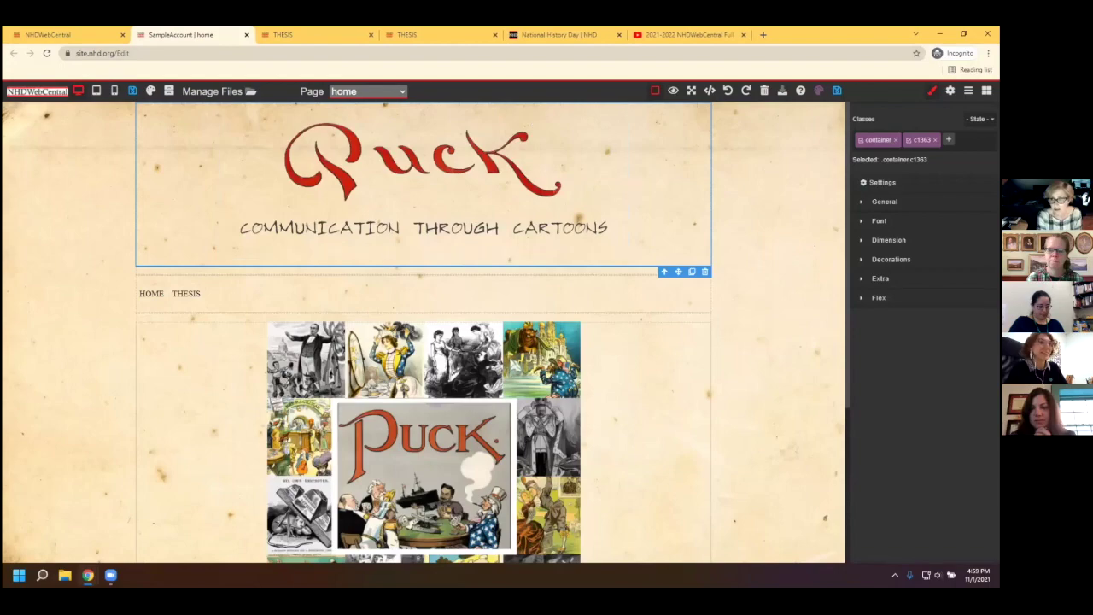
- Close the duplicate THESIS preview tab and go back to the Puck site editor
{"action": "left_click", "coordinate": [331, 34]}
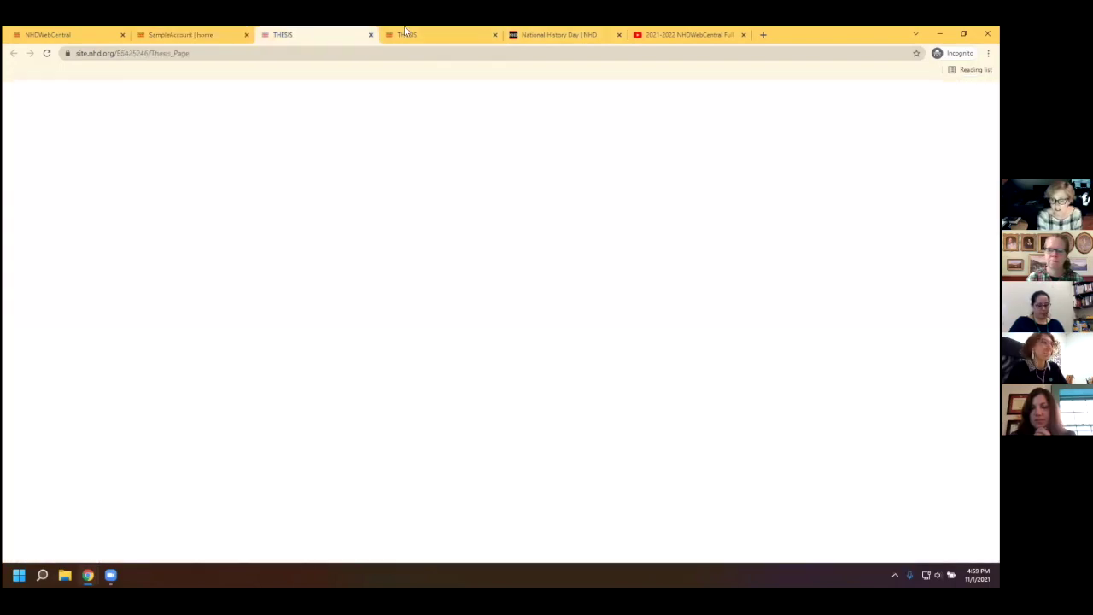
{"action": "left_click", "coordinate": [478, 36]}
{"action": "key", "text": "ctrl+w"}
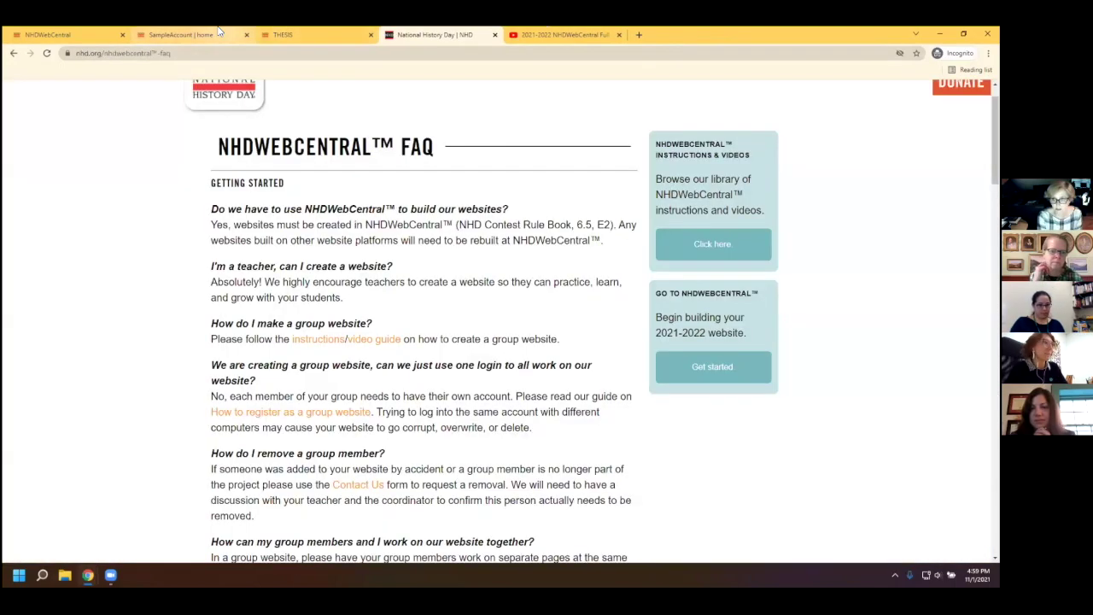
{"action": "left_click", "coordinate": [220, 35]}
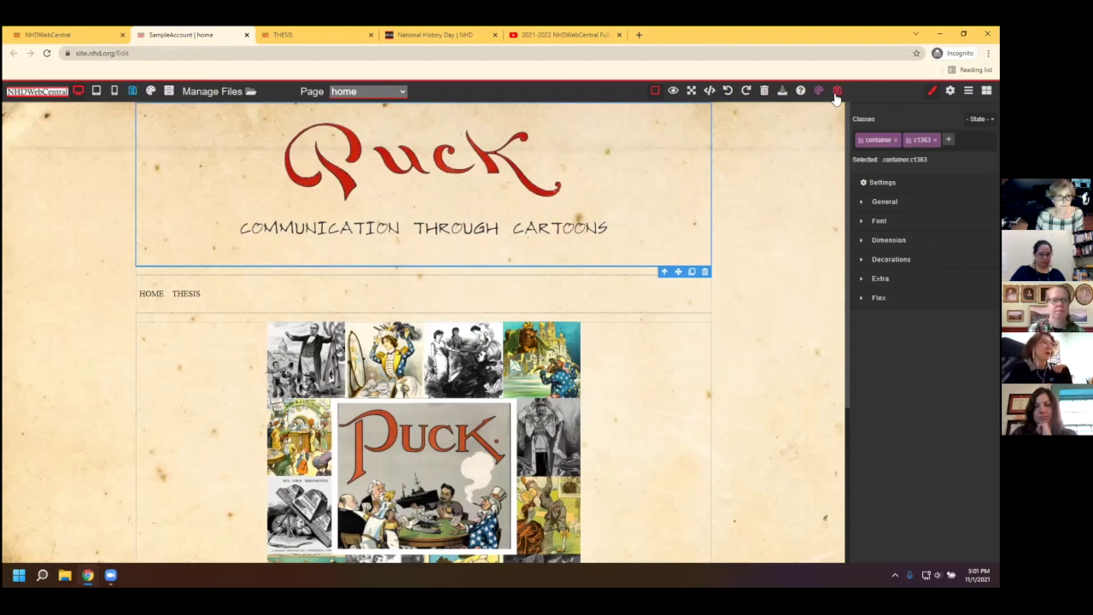
{"action": "left_click", "coordinate": [800, 90]}
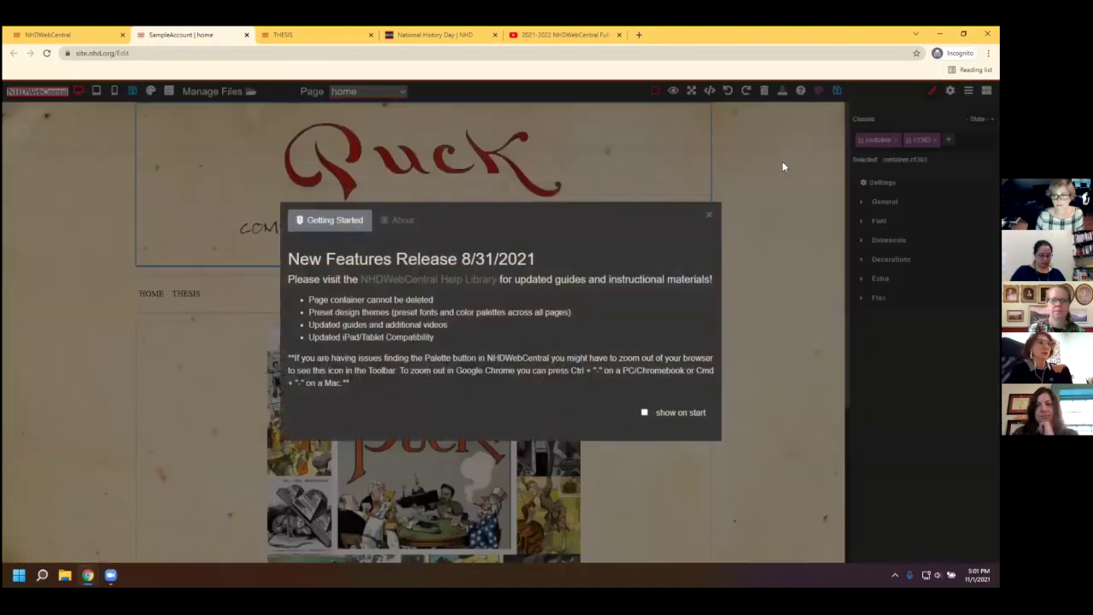
{"action": "left_click", "coordinate": [402, 221]}
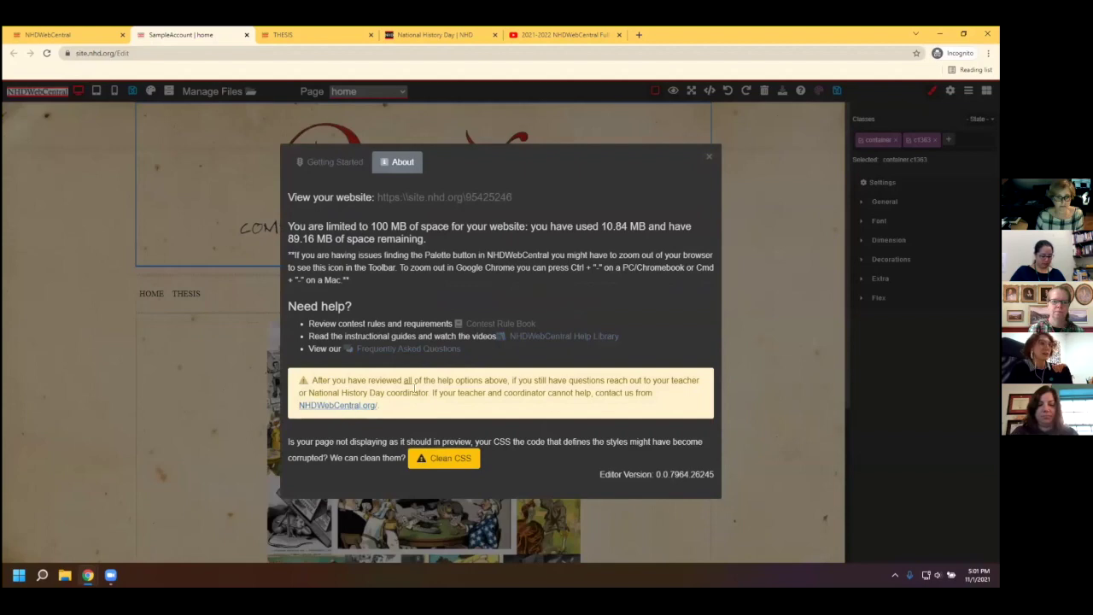
{"action": "left_click", "coordinate": [230, 255]}
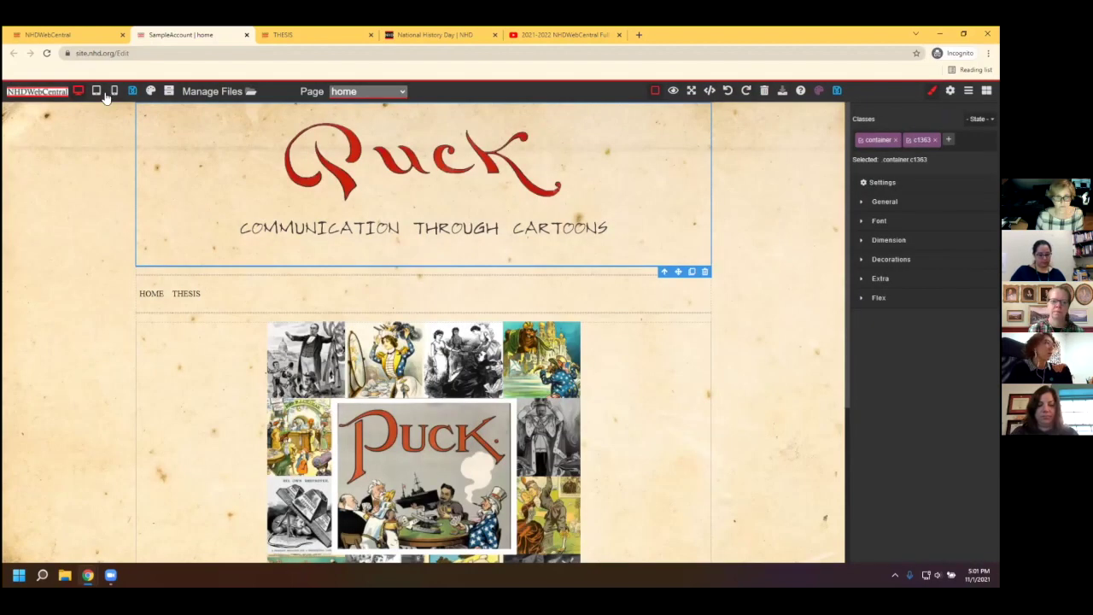
{"action": "left_click", "coordinate": [78, 33]}
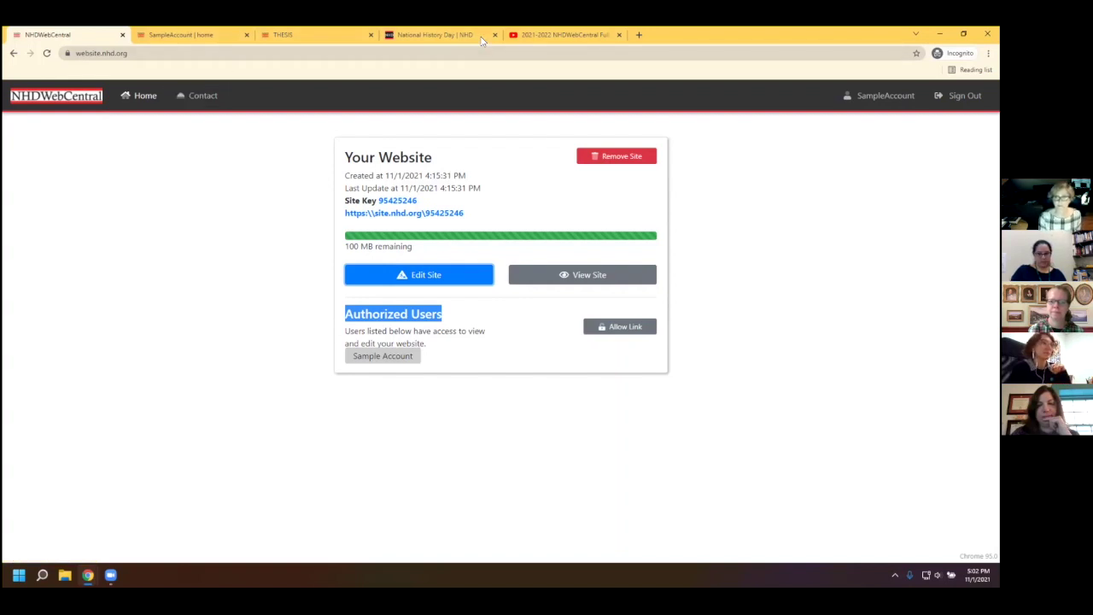
{"action": "left_click", "coordinate": [178, 31]}
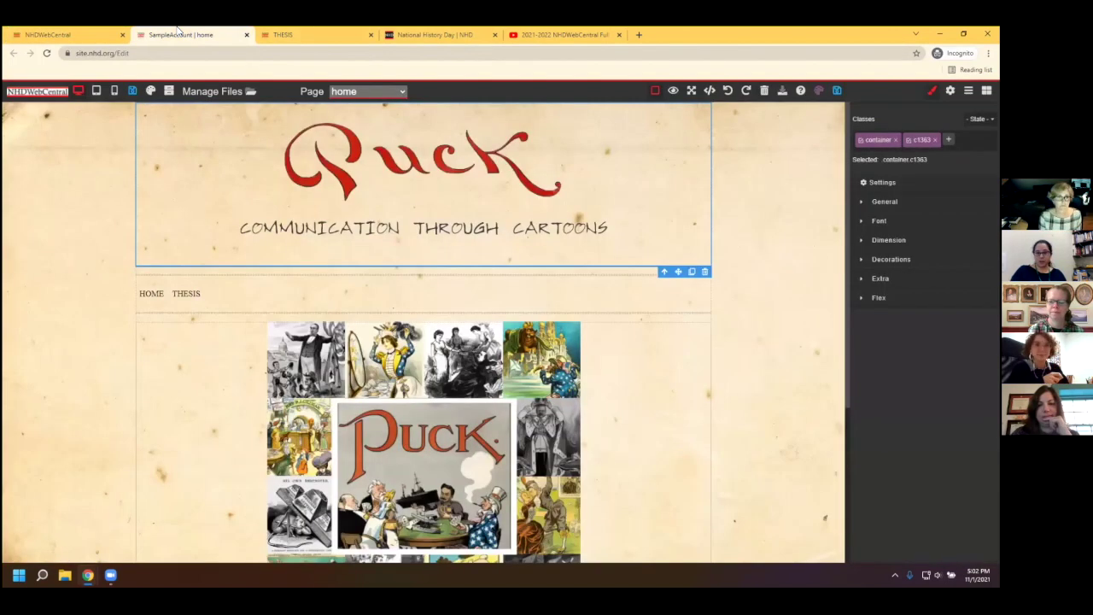